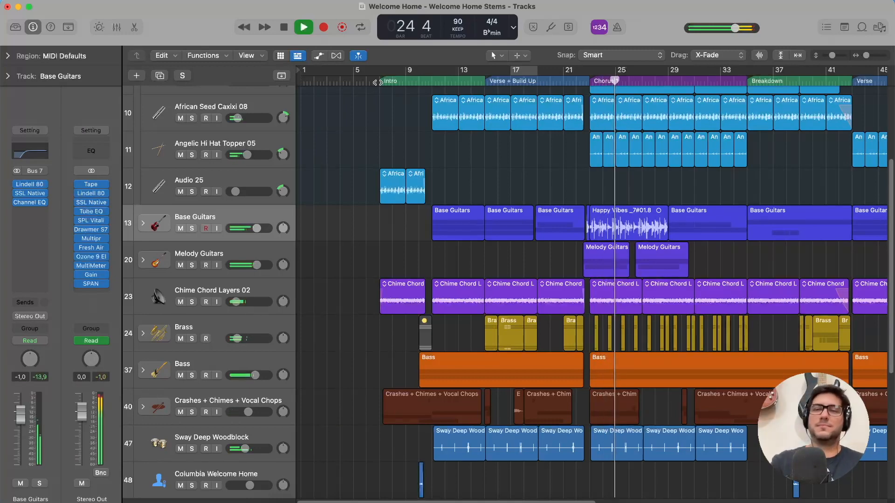
Collapse the Percussion track stack so its subtracks are hidden in the track list.
scroll(164, 179, "up", 4)
left_click(143, 132)
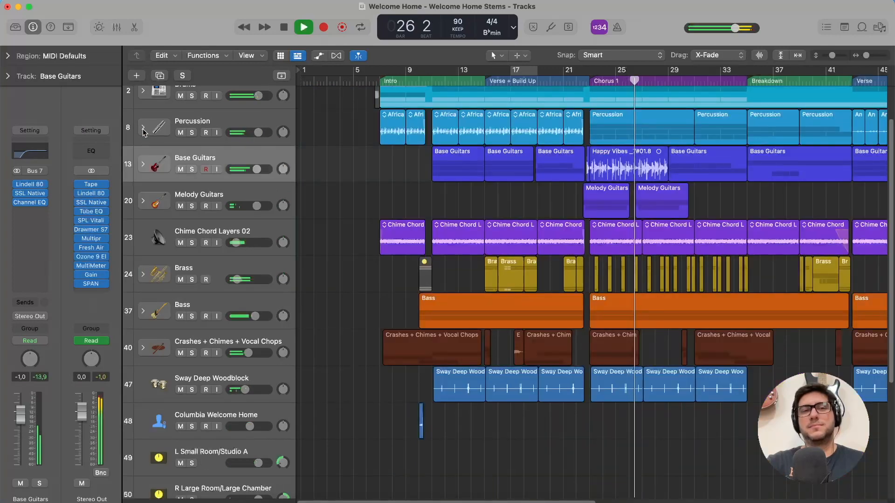
scroll(357, 175, "down", 5)
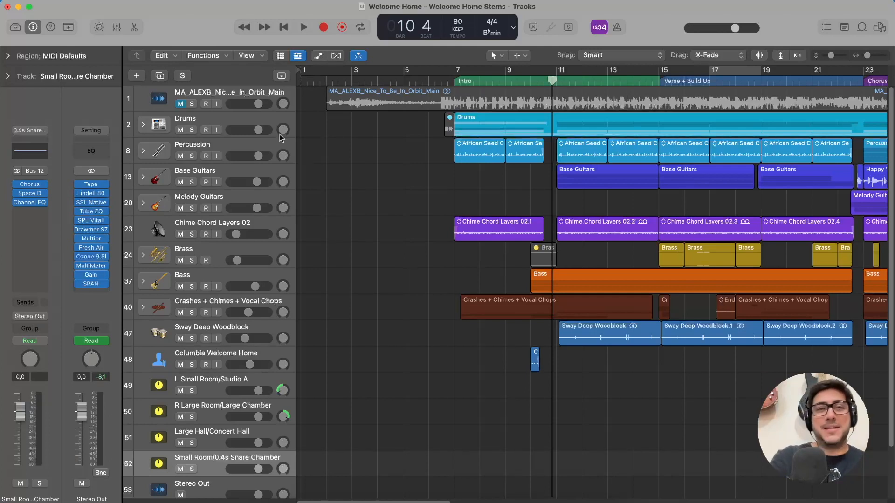
Unmute and solo the Nice_To_Be_In_Orbit_Main reference track and play it from bar 6, just before the Intro.
left_click(236, 101)
left_click(180, 105)
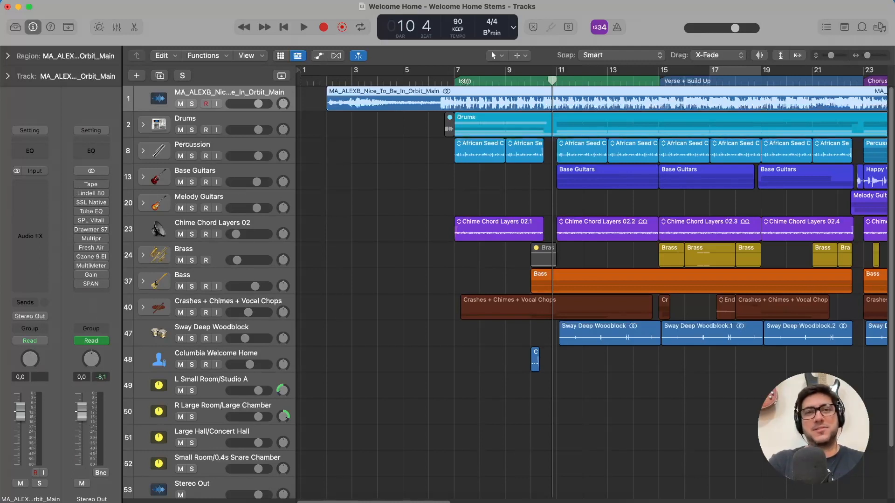
left_click(441, 80)
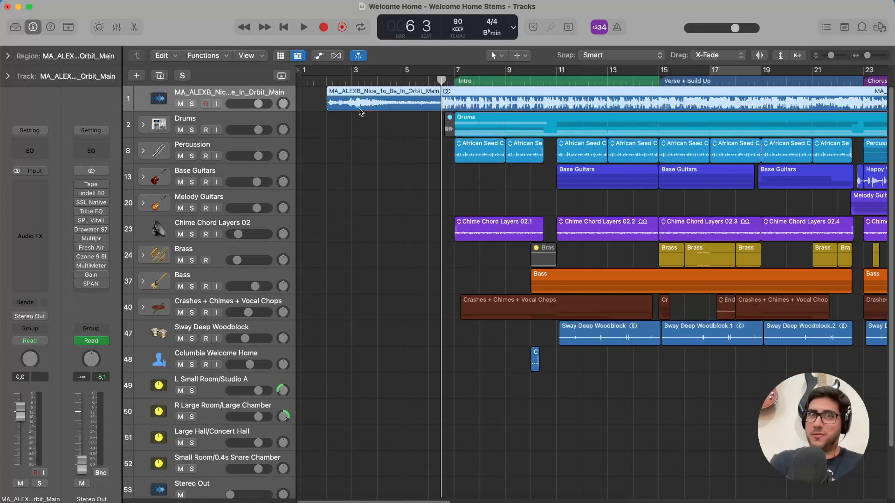
left_click(191, 104)
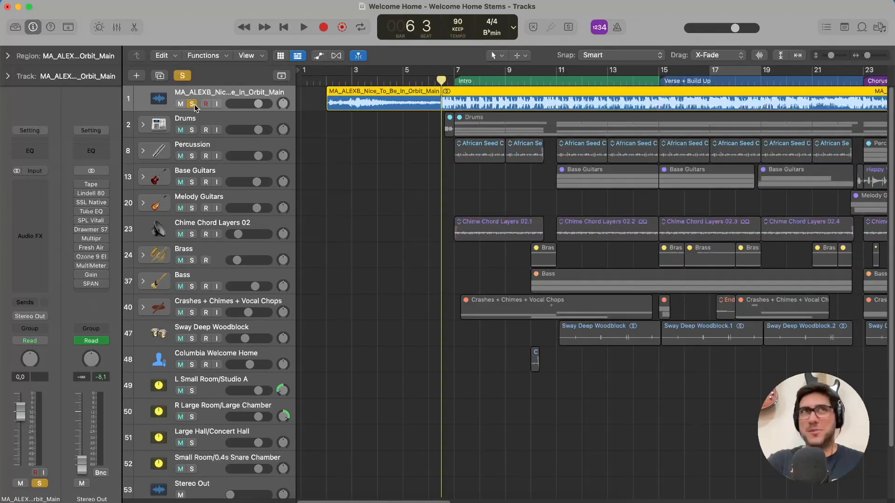
key("space")
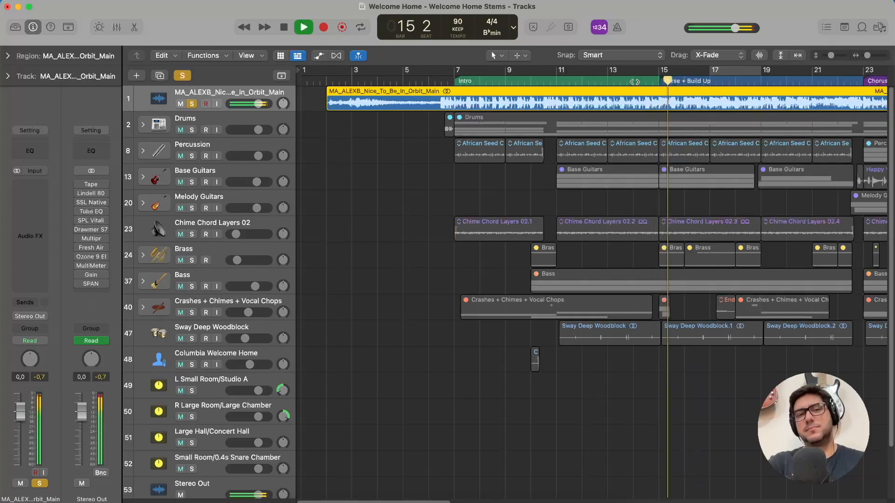
Listen to the reference track around the end of Verse + Build Up and the start of Chorus 1, and stop playback.
scroll(635, 82, "right", 8)
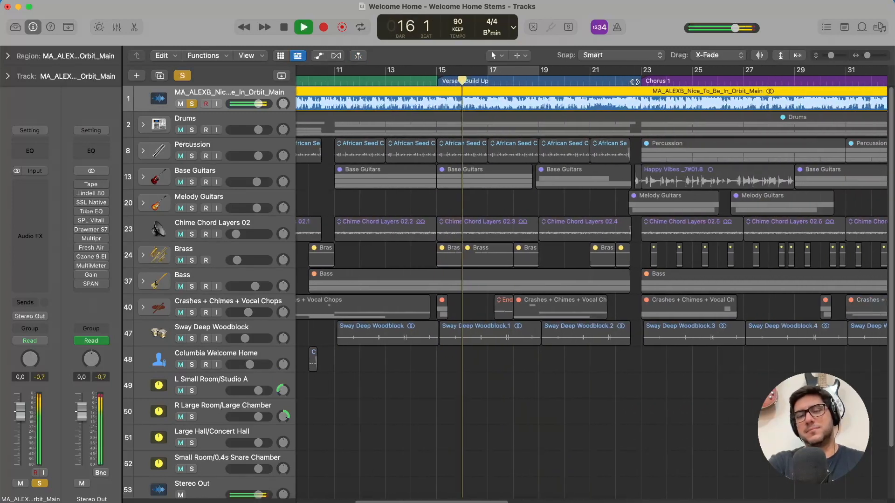
scroll(634, 82, "right", 1)
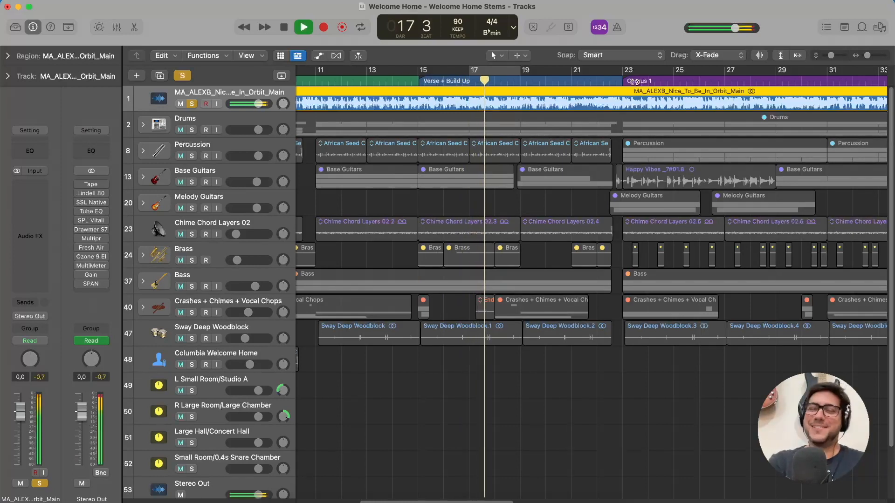
left_click(597, 81)
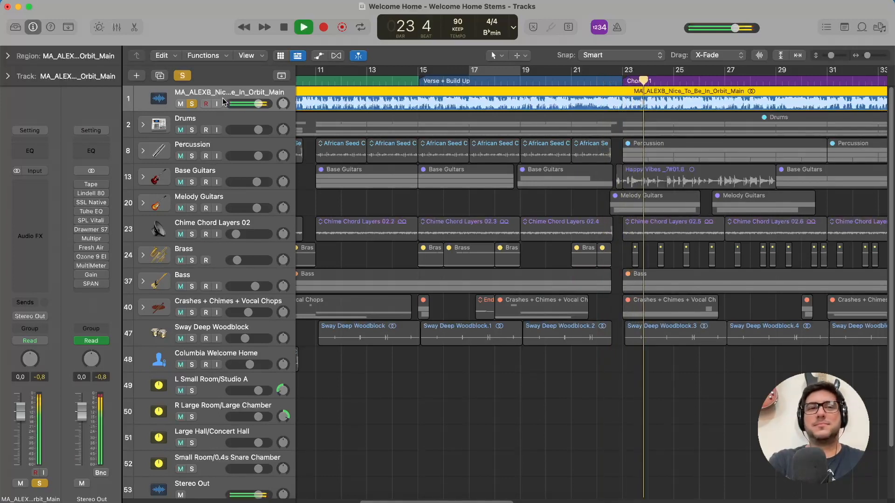
key("space")
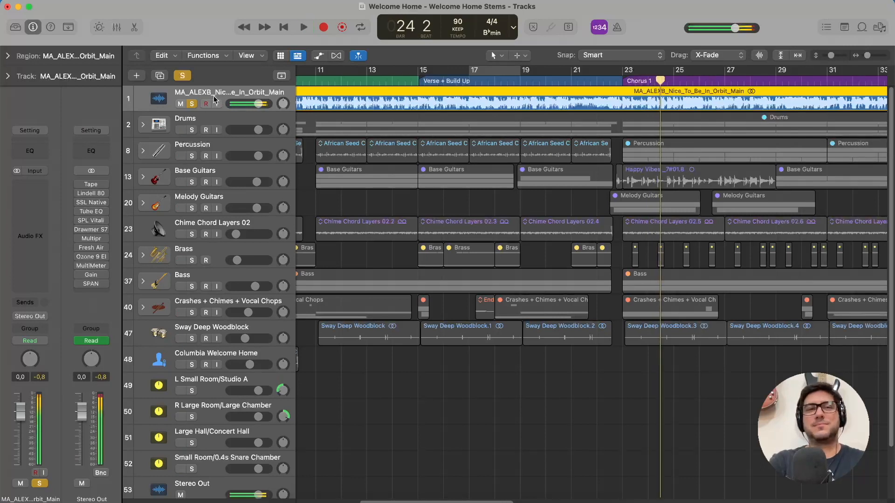
Unsolo and mute the reference track, and re-enable the Stereo Out plug-ins from Tape through SPAN.
left_click(192, 104)
left_click(180, 103)
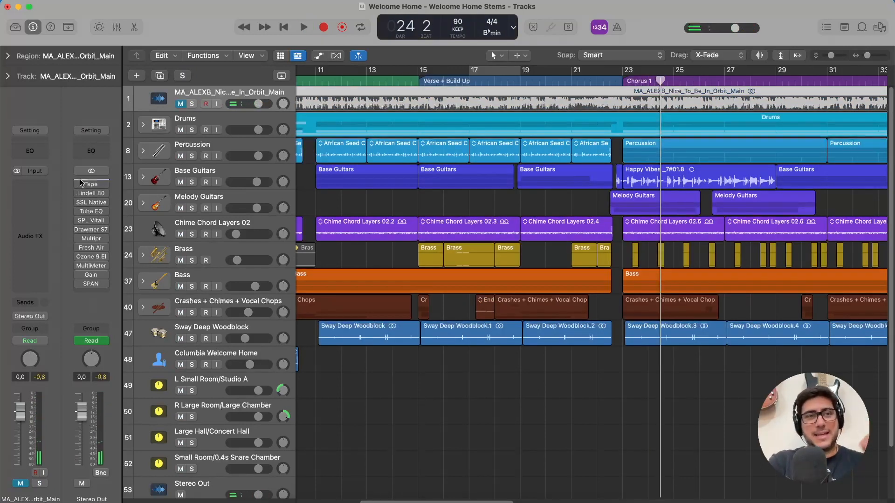
left_click_drag(80, 183, 81, 289)
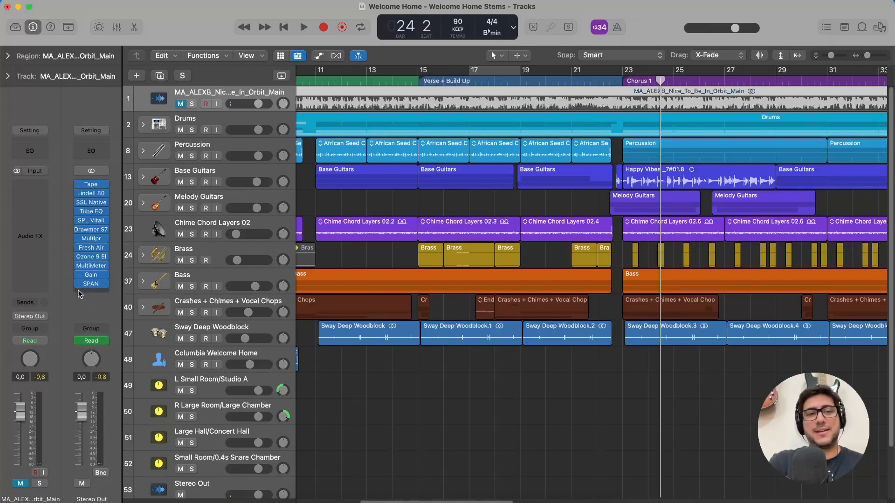
left_click(79, 284)
left_click(78, 275)
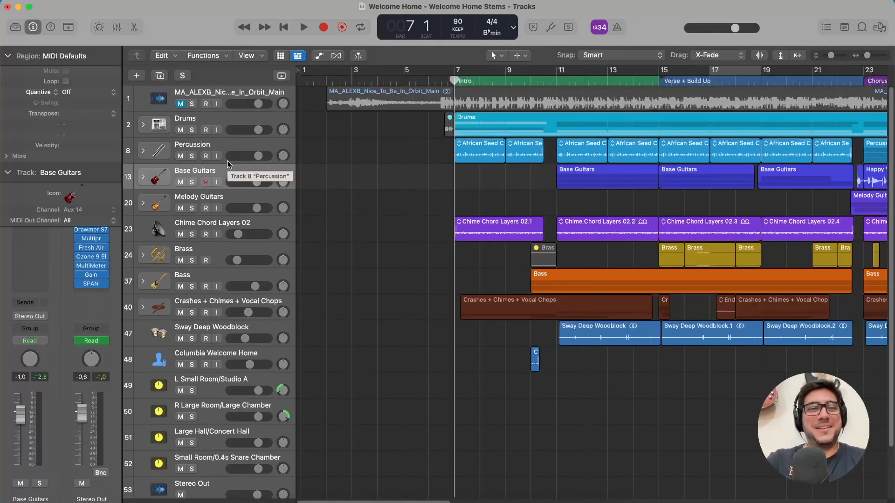
Select the Drums track stack and expand it to inspect its individual subtracks.
left_click(228, 119)
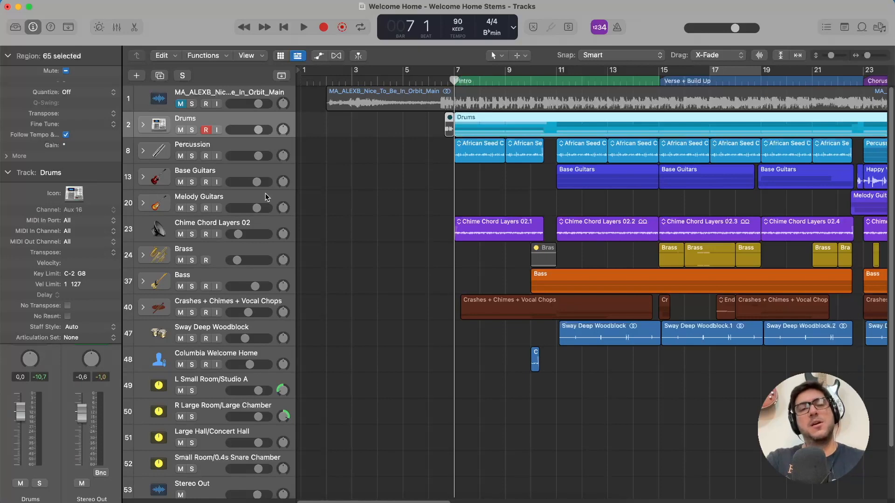
left_click(143, 125)
left_click(195, 117)
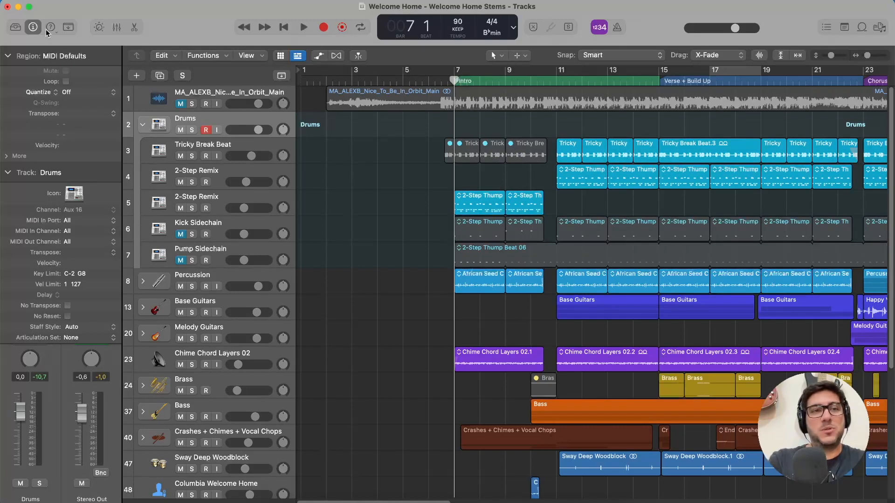
Collapse the Track and Region inspector sections to reveal the full channel strips, and fold the Drums stack.
left_click(6, 176)
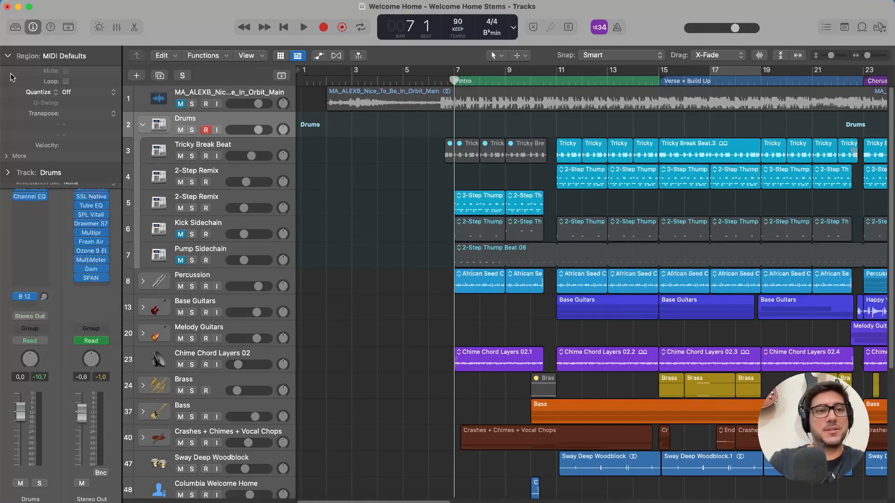
left_click(7, 57)
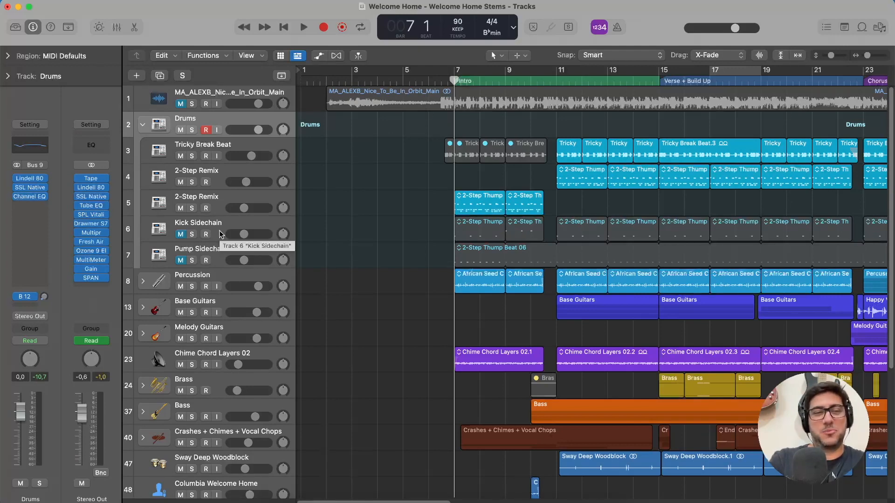
left_click(141, 125)
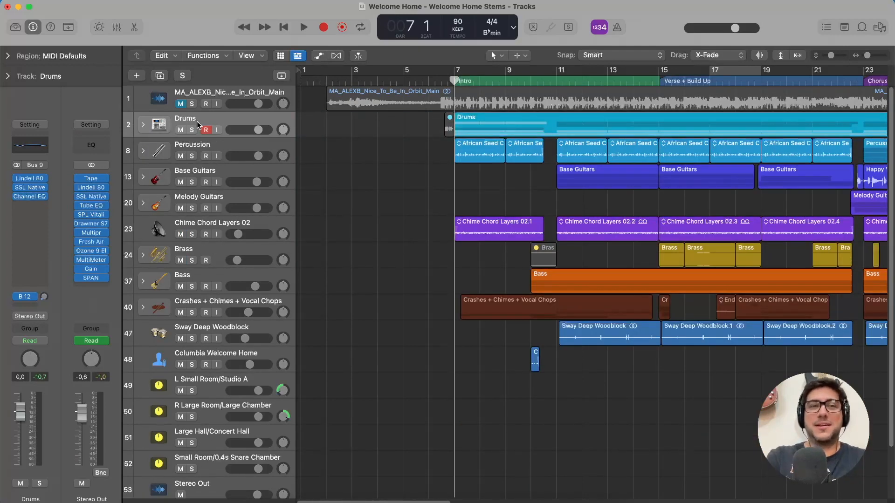
Examine the channel strip plug-ins of each instrument track in order, from Percussion down to Sway Deep Woodblock.
left_click(223, 149)
left_click(221, 173)
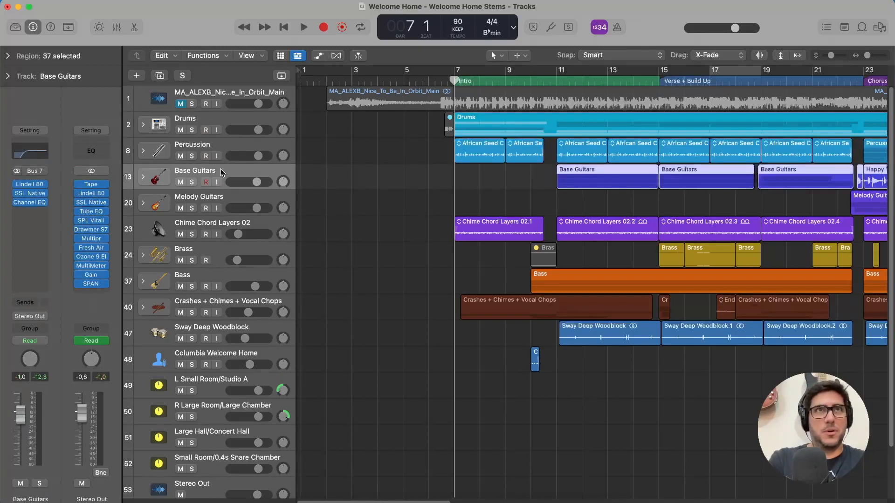
left_click(219, 199)
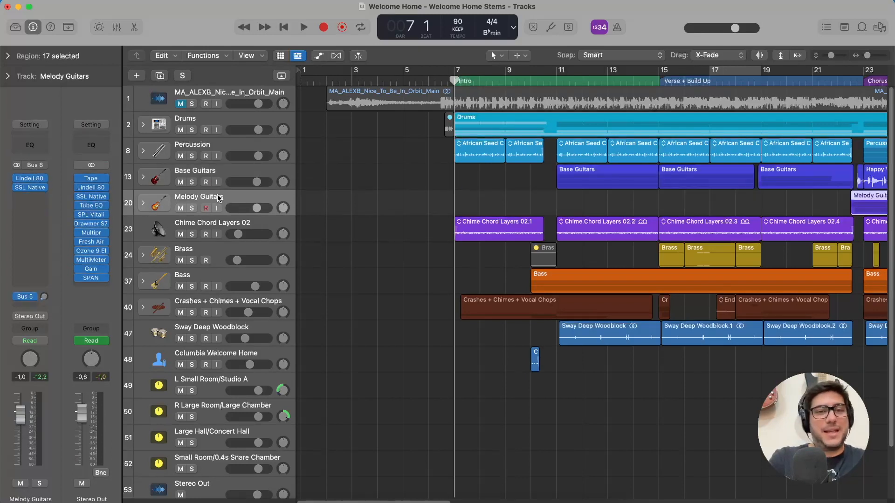
left_click(250, 226)
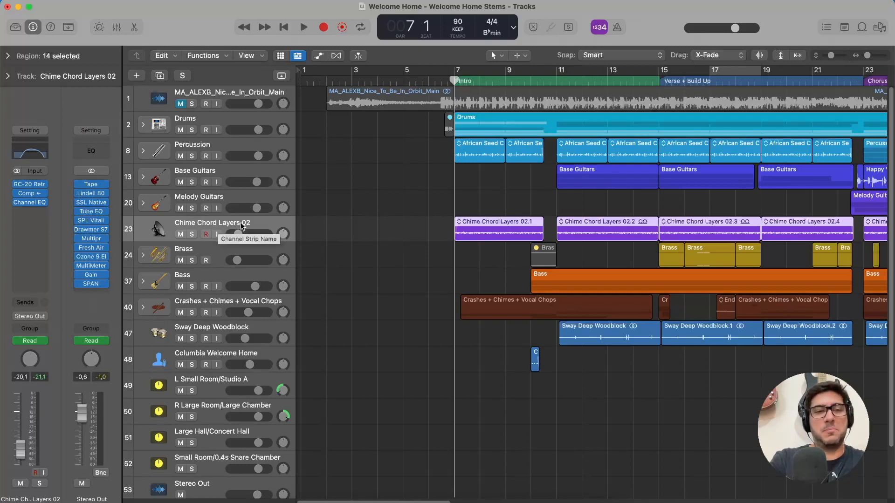
left_click(198, 252)
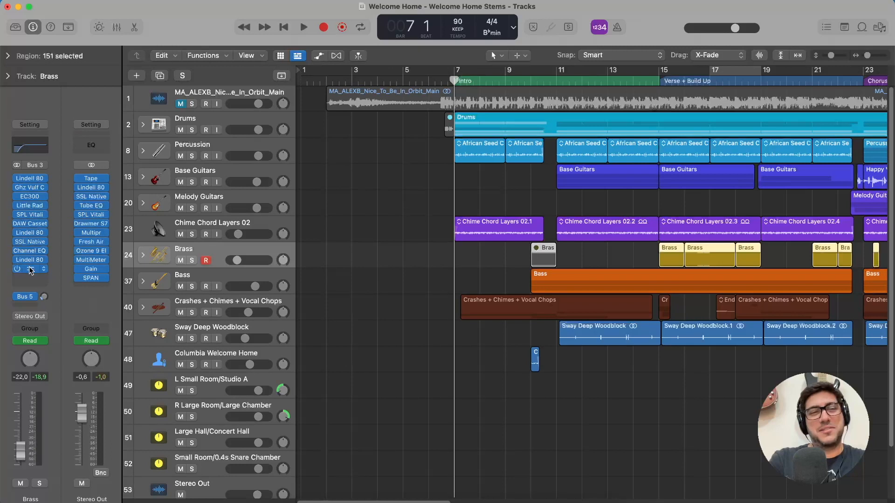
left_click(222, 277)
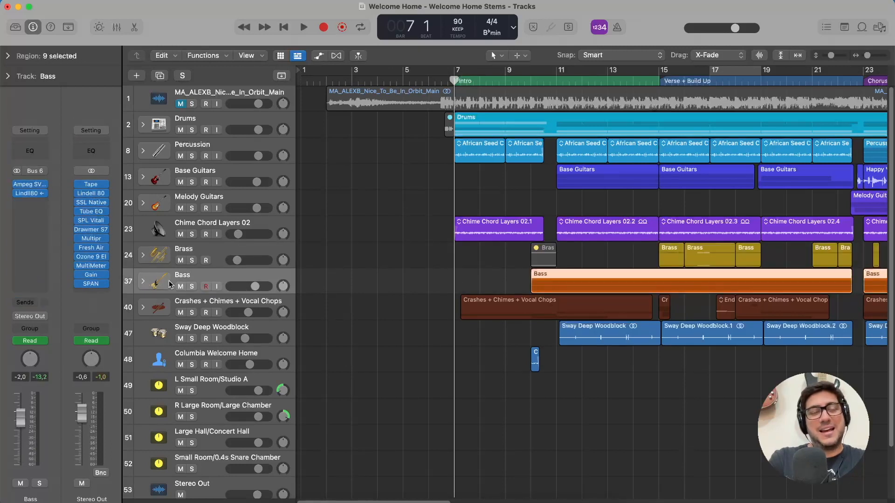
left_click(229, 306)
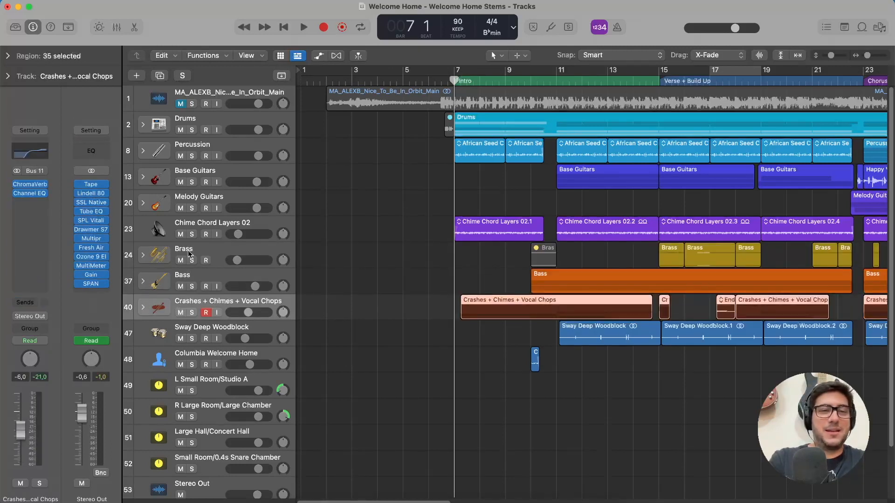
scroll(187, 254, "down", 2)
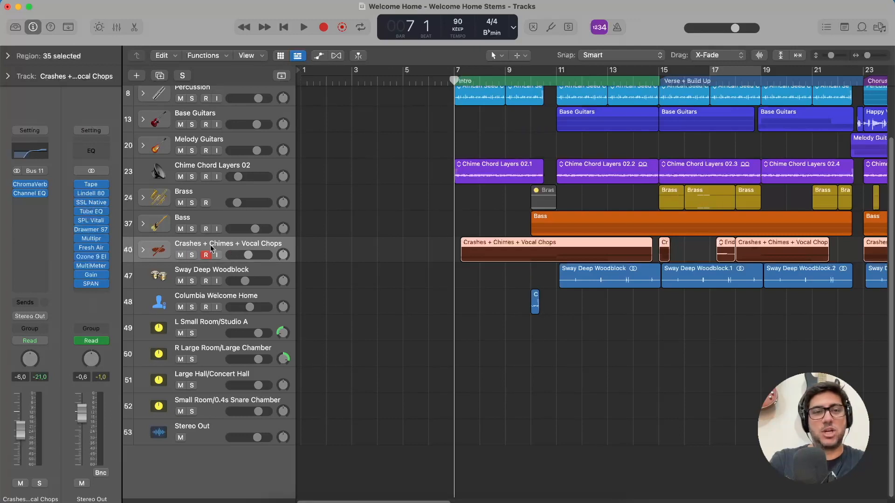
left_click(219, 273)
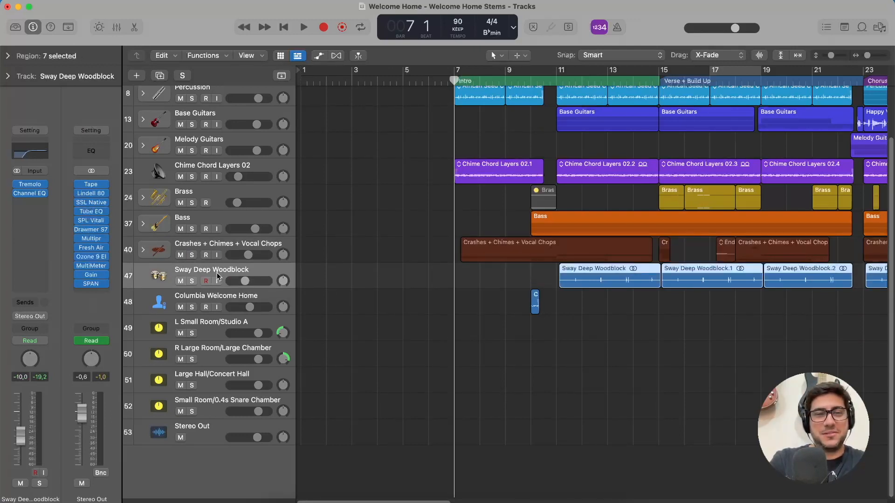
Audition the Columbia Welcome Home vocal in solo from bar 10, and turn its solo off.
left_click(227, 299)
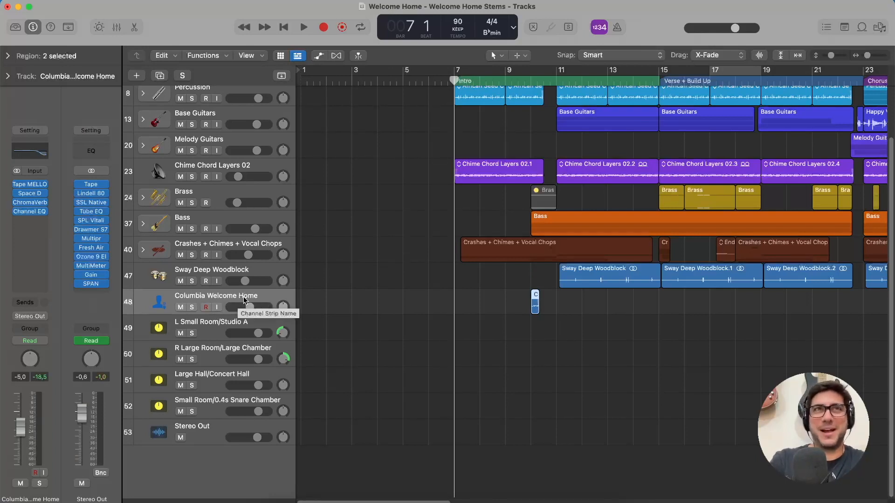
left_click(192, 307)
left_click(529, 80)
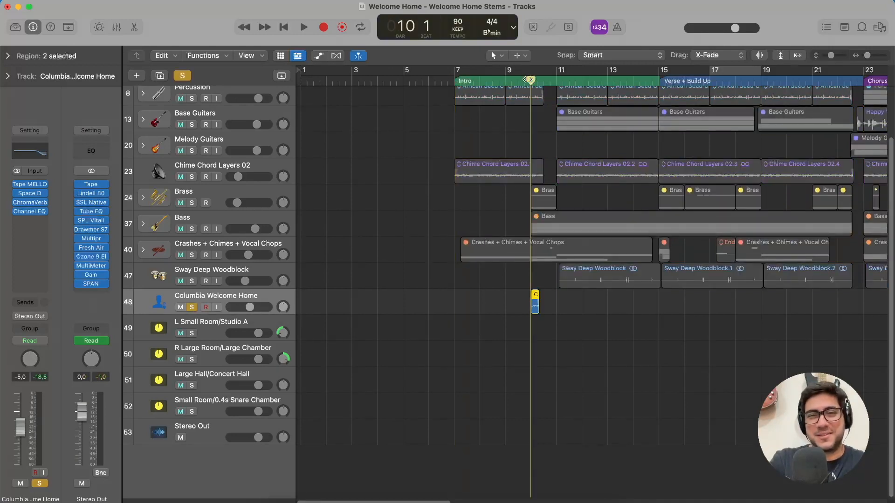
key("space")
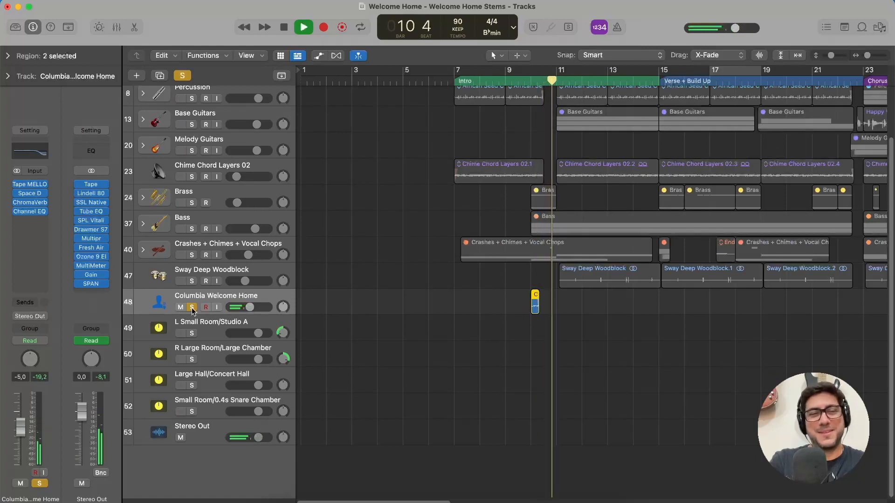
key("space")
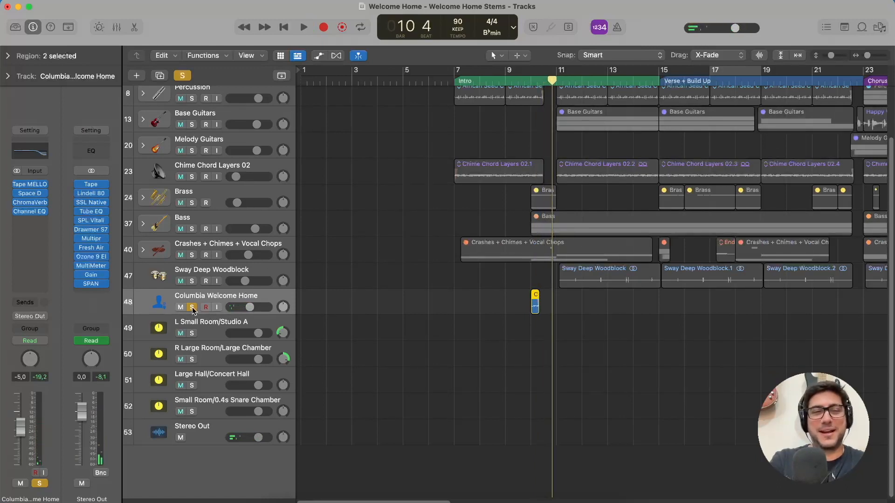
left_click(191, 308)
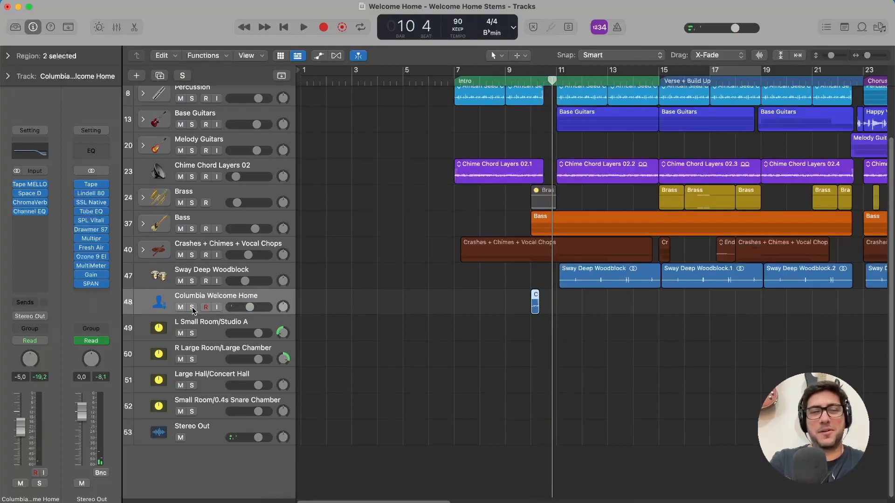
Examine the channel strips of the four reverb auxes, from L Small Room/Studio A to Small Room/0.4s Snare Chamber.
left_click(212, 331)
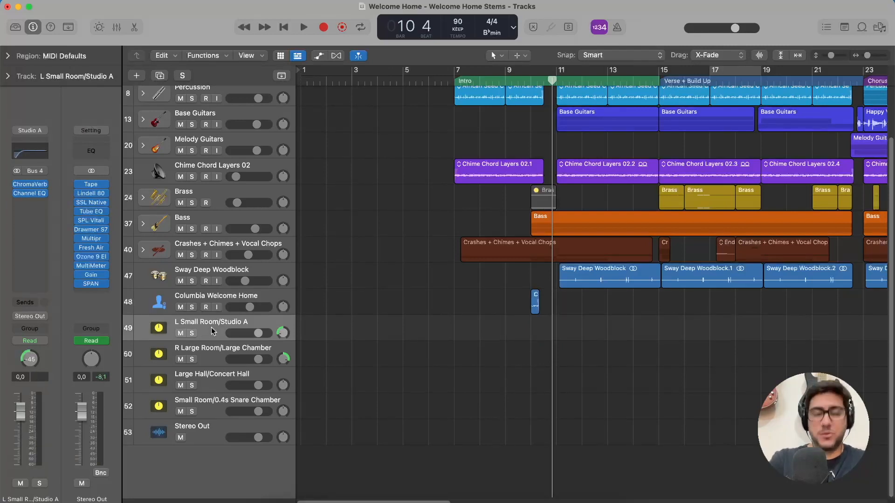
left_click(208, 358)
left_click(211, 325)
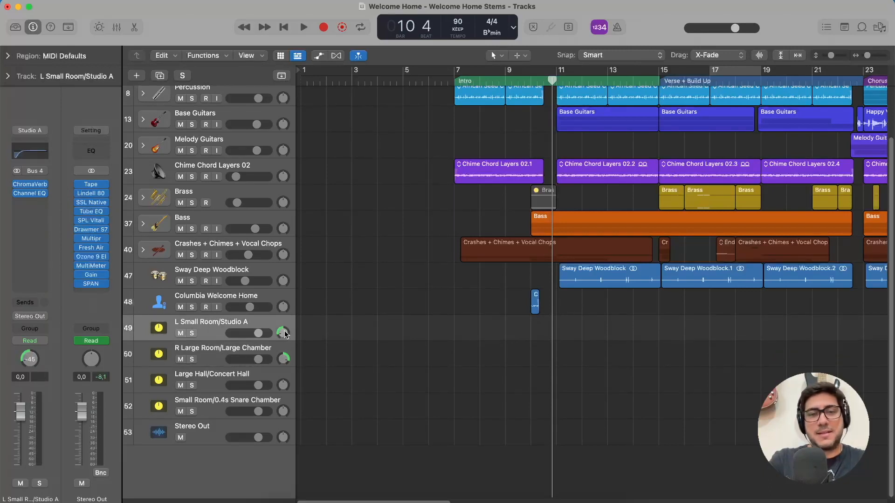
left_click(274, 355)
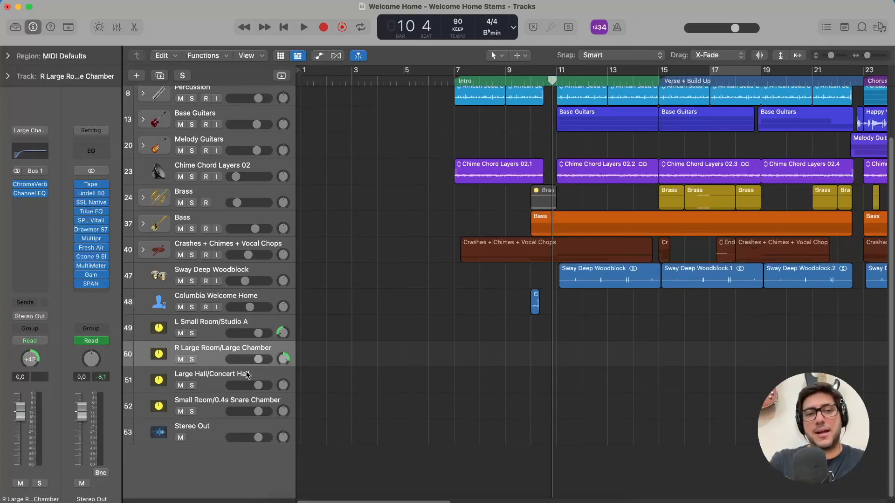
left_click(204, 387)
left_click(210, 409)
left_click(213, 377)
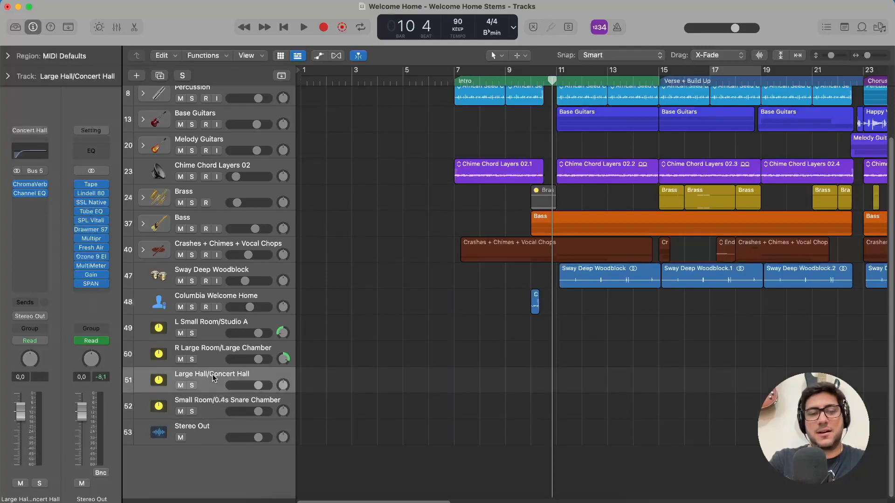
Revisit the reverb aux channel strips and inspect the Channel EQ curve on L Small Room/Studio A.
left_click(212, 404)
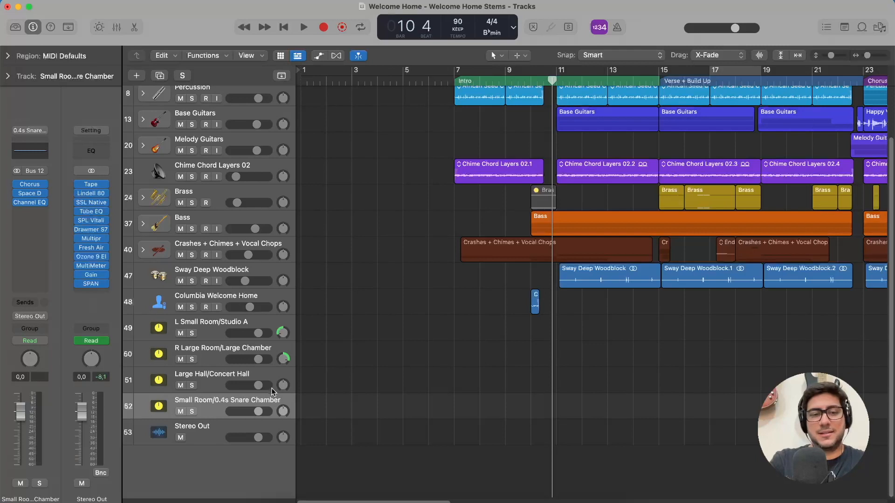
left_click(214, 325)
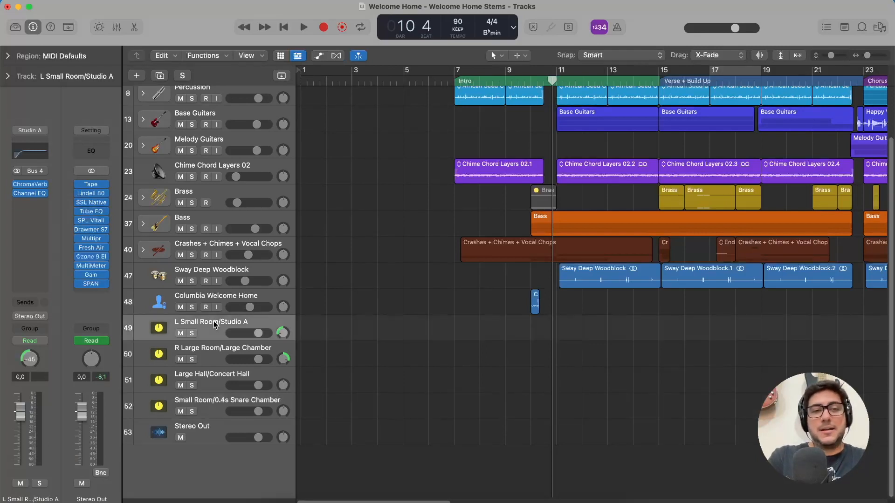
left_click(211, 352)
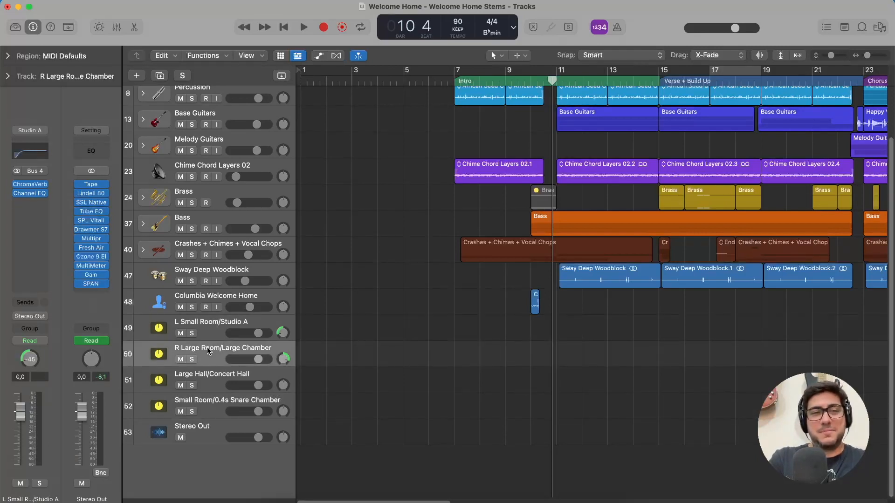
left_click(212, 327)
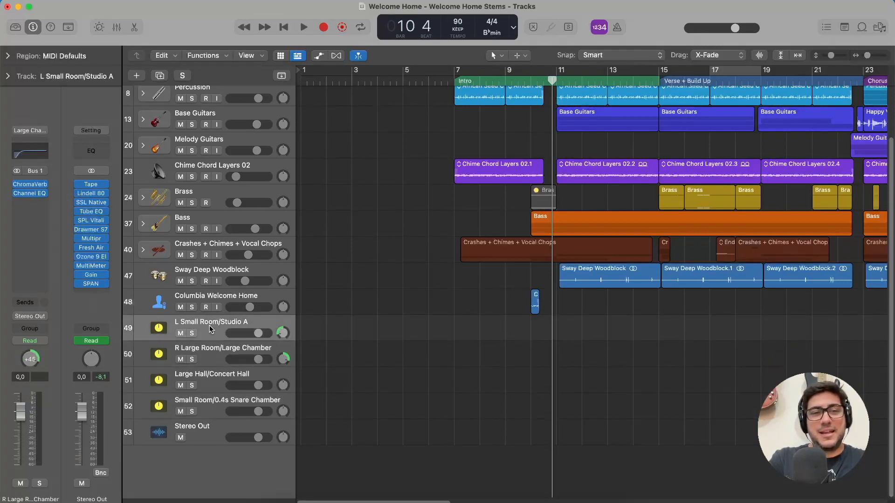
left_click(28, 157)
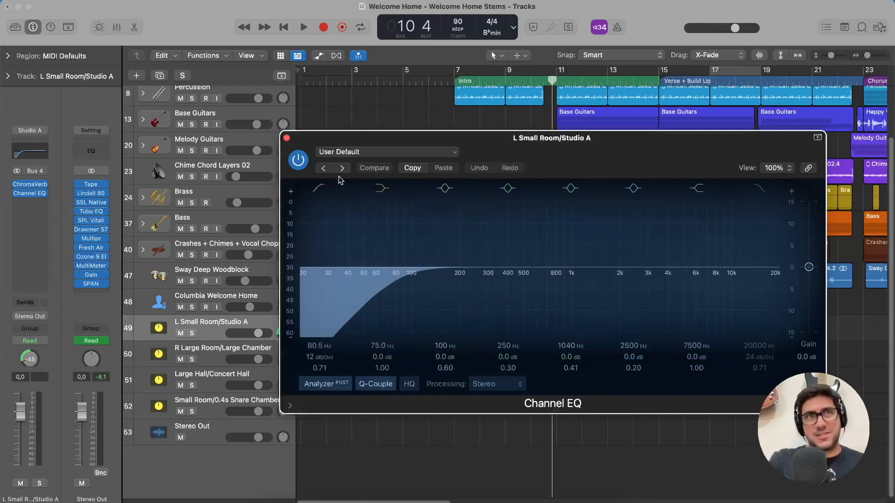
left_click(287, 139)
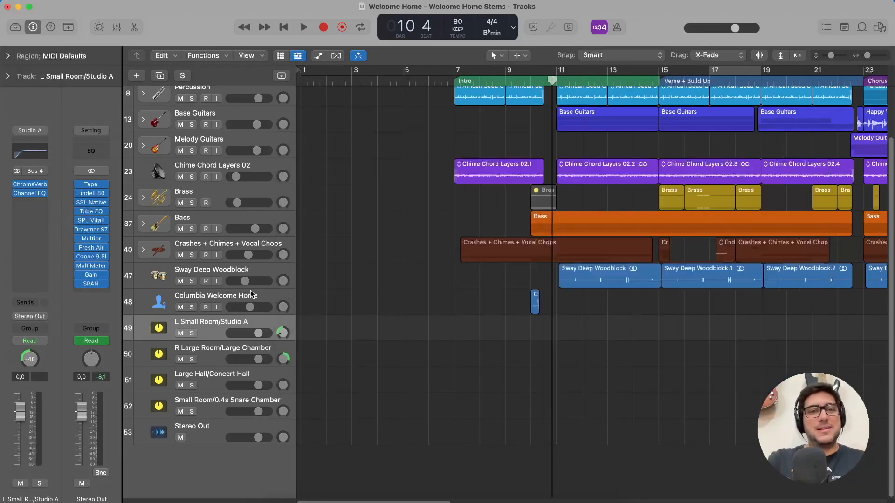
Compare the four reverb auxes again and inspect the Channel EQ on Small Room/0.4s Snare Chamber.
left_click(208, 354)
left_click(214, 329)
left_click(211, 357)
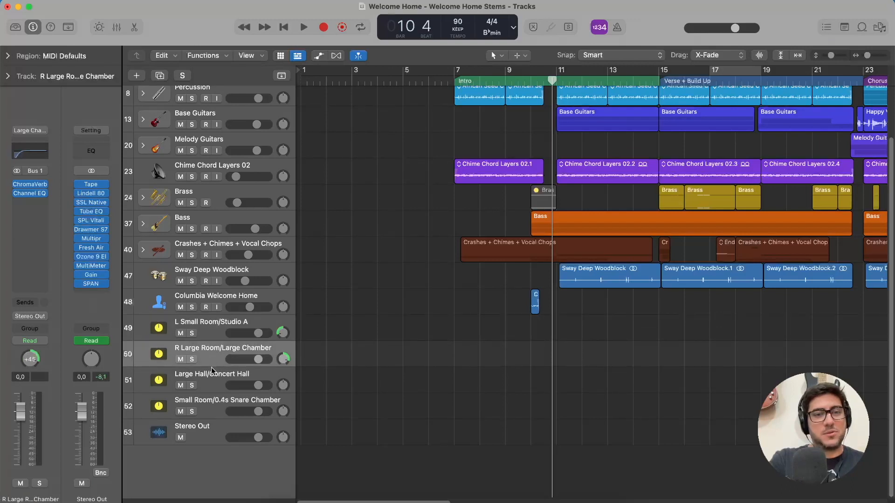
left_click(212, 384)
left_click(208, 403)
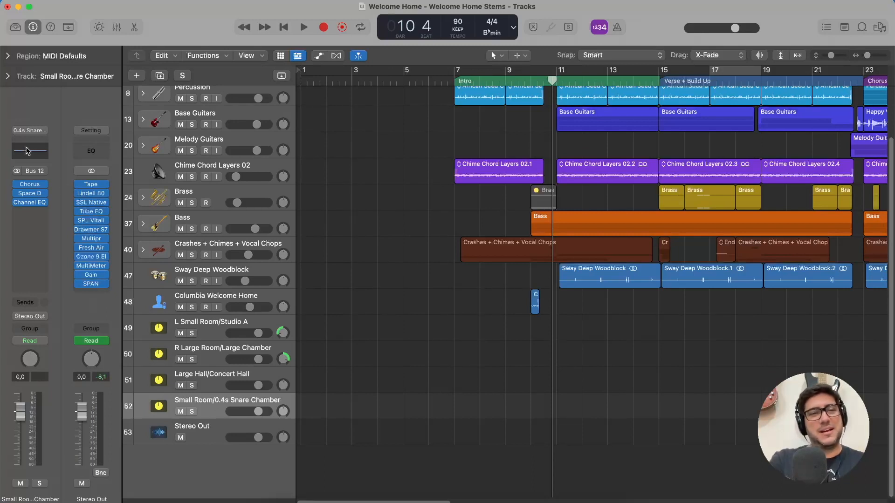
left_click(29, 154)
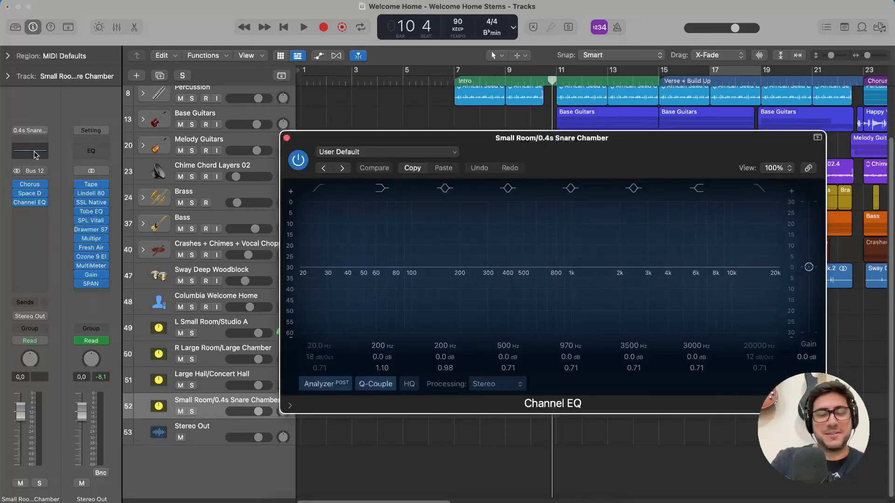
left_click(287, 139)
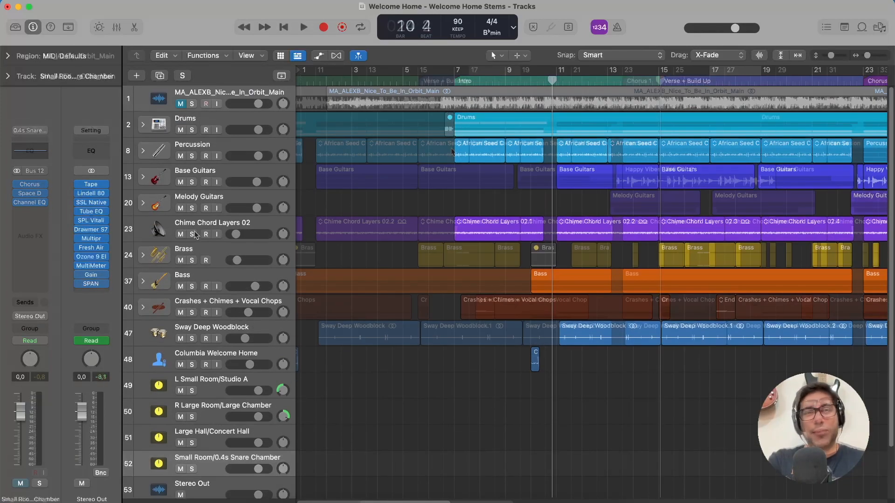
Solo the Drums stack, unfold its subtracks, and play it from bar 7.
scroll(472, 137, "right", 4)
left_click(367, 79)
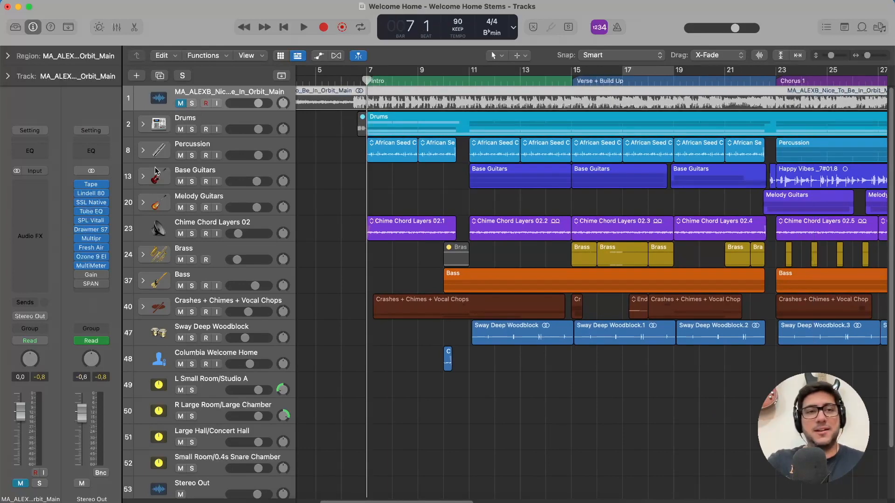
left_click(191, 129)
left_click(143, 124)
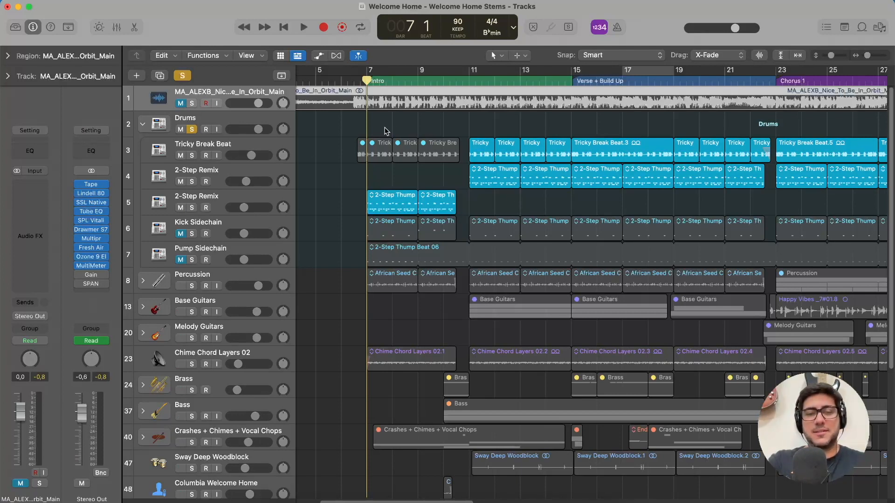
key("space")
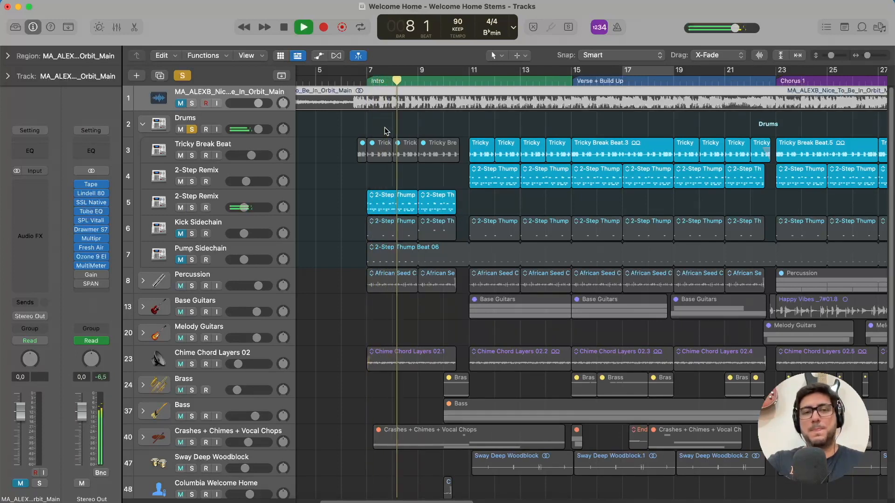
Audition the intro 2-Step Remix (track 5) in solo, and stop playback.
left_click(209, 210)
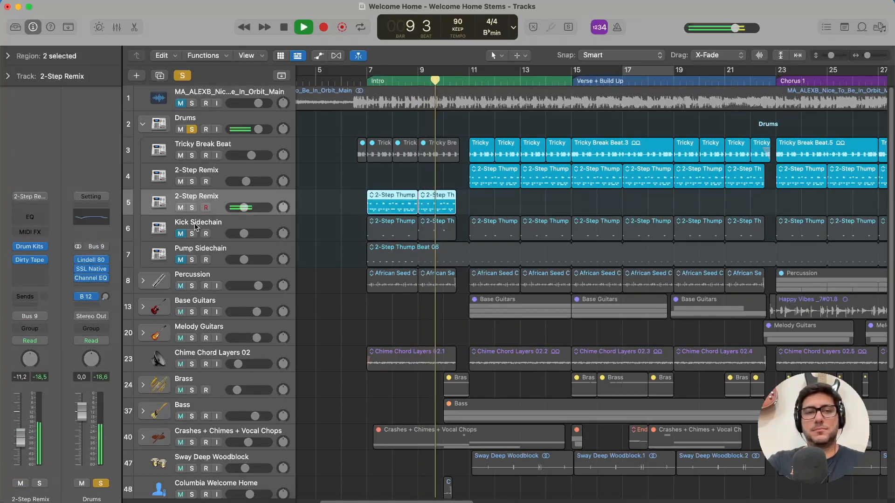
left_click(191, 208)
key("space")
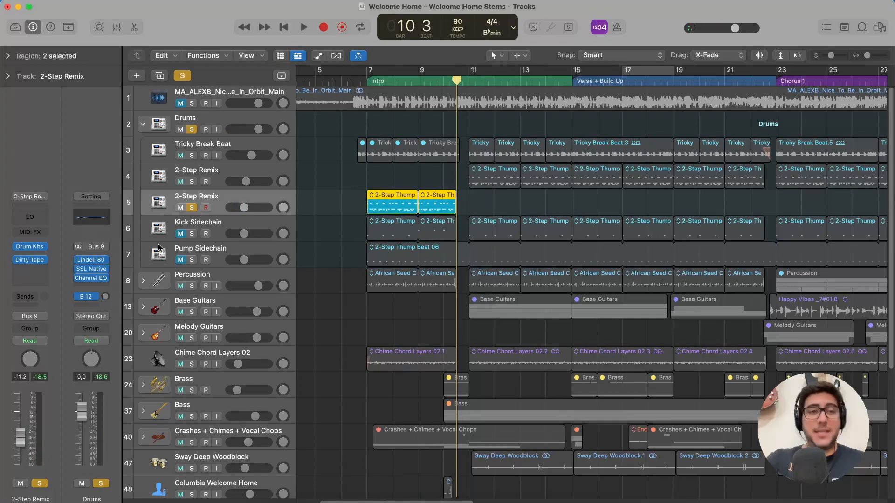
Inspect the Drum Kits instrument and the Dirty Tape plug-in settings on the intro 2-Step Remix track.
left_click(26, 249)
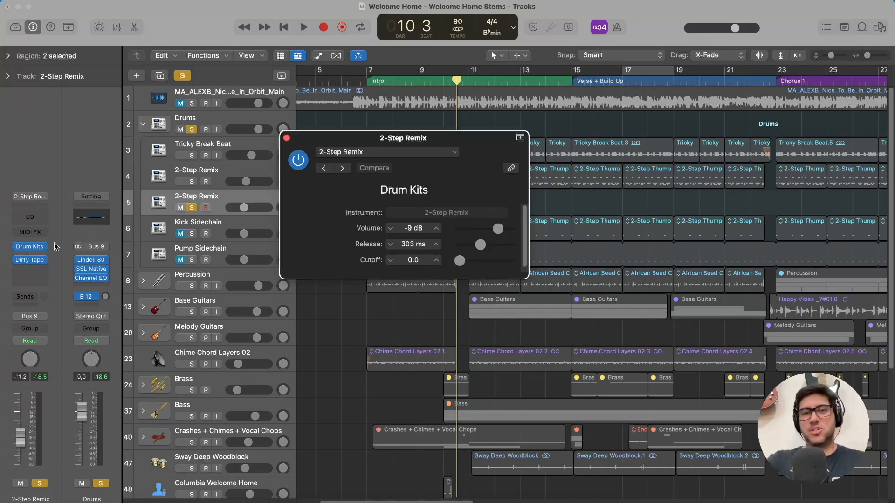
left_click(286, 138)
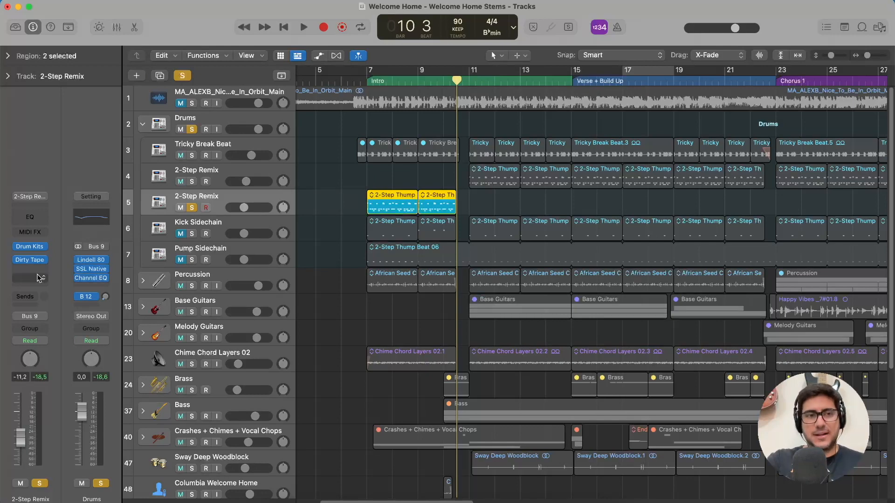
left_click(30, 259)
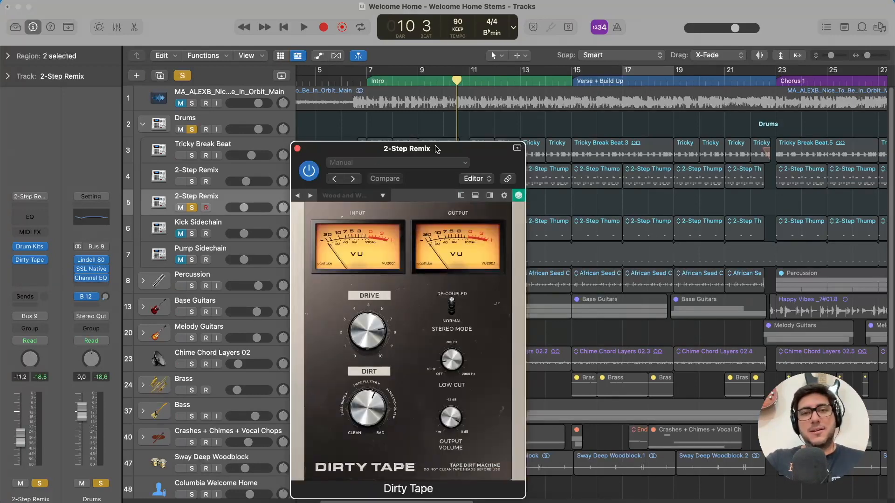
left_click_drag(485, 57, 575, 60)
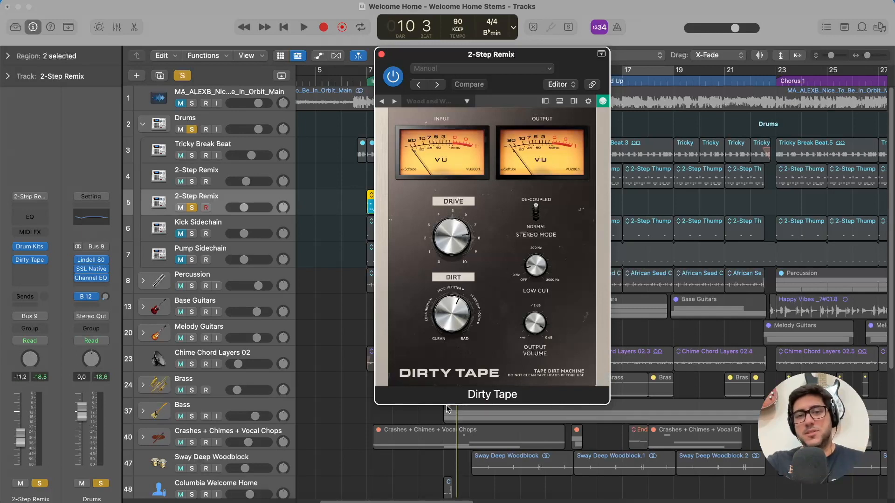
left_click(381, 55)
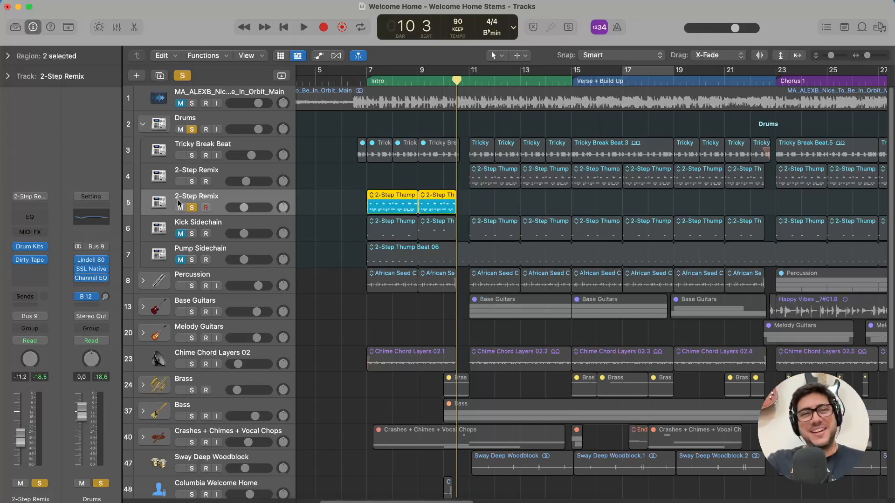
Turn off the intro 2-Step Remix solo and compare the channel strips of the two 2-Step Remix tracks.
left_click(192, 207)
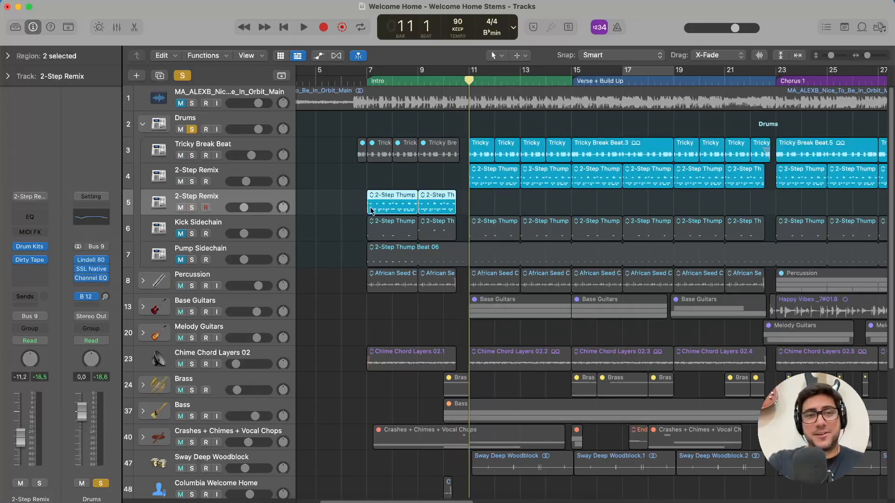
left_click(215, 172)
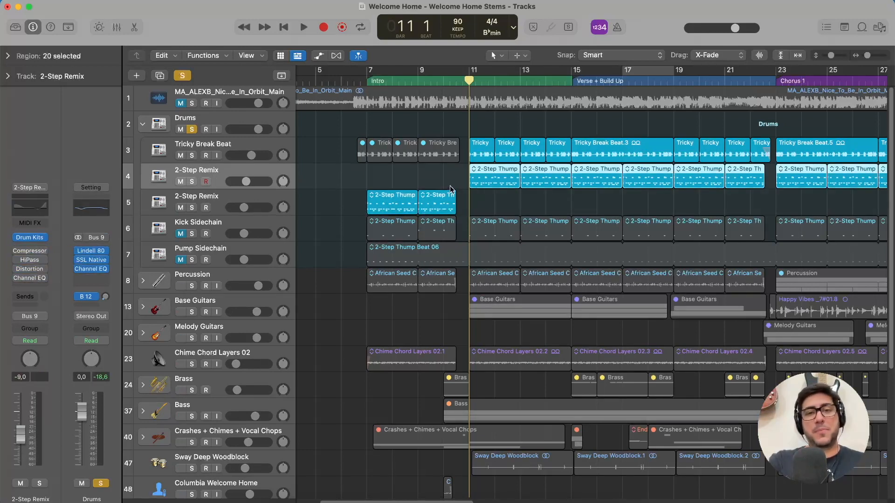
left_click(229, 195)
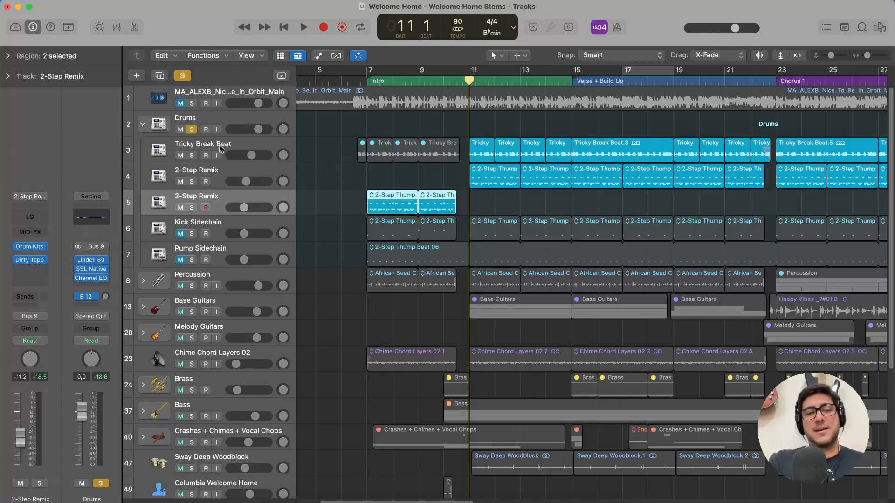
Audition the Tricky Break Beat track in solo from bar 11, and stop playback.
left_click(241, 147)
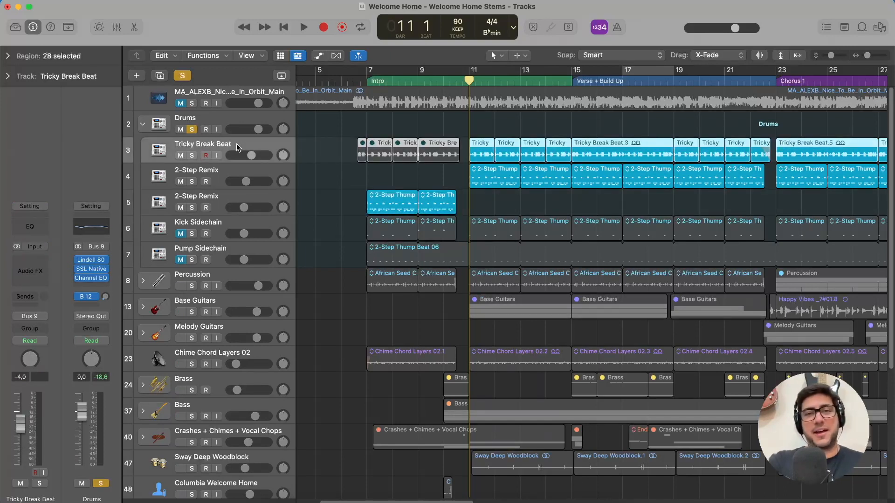
left_click(192, 156)
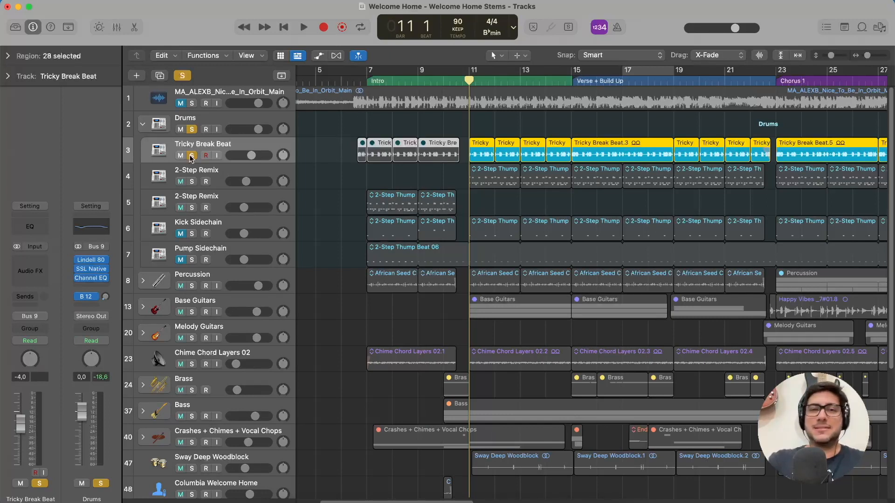
key("space")
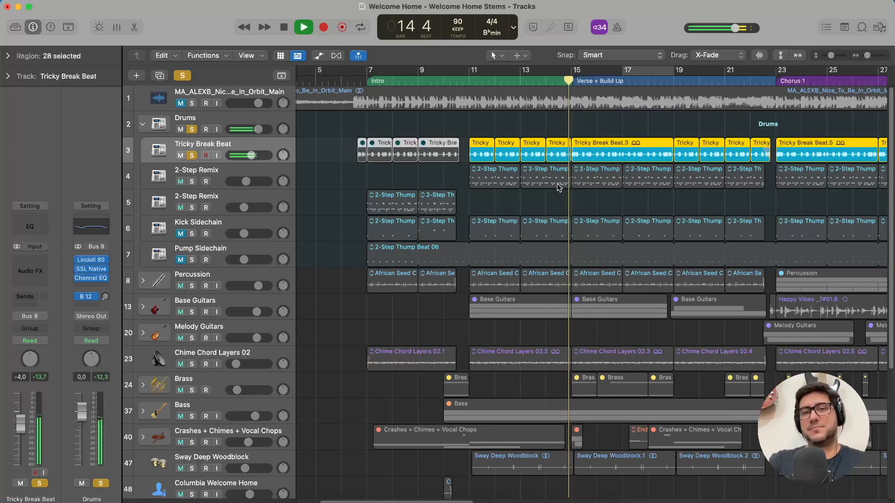
key("space")
Audition the 2-Step Remix on track 4 in solo from bar 11 in place of Tricky Break Beat.
key("super+Right")
key("super+Right")
key("super+Right")
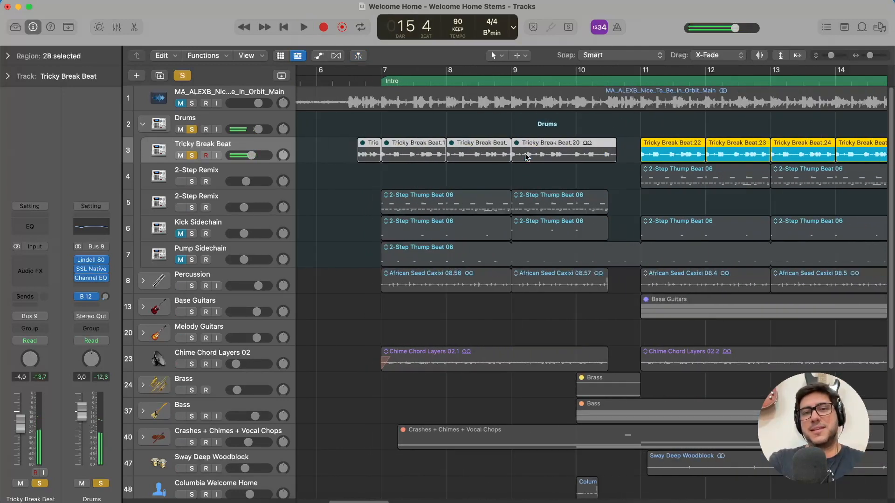
scroll(544, 160, "right", 2)
scroll(545, 159, "right", 6)
left_click(406, 83)
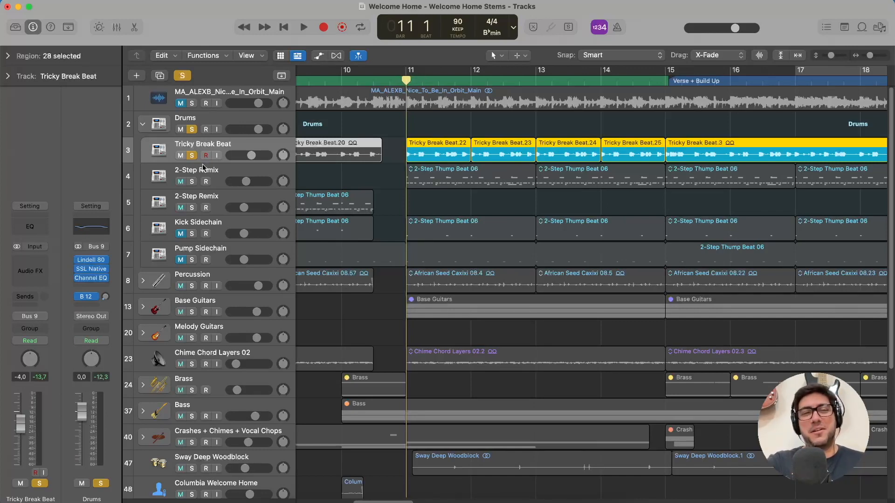
left_click(191, 182)
left_click(192, 156)
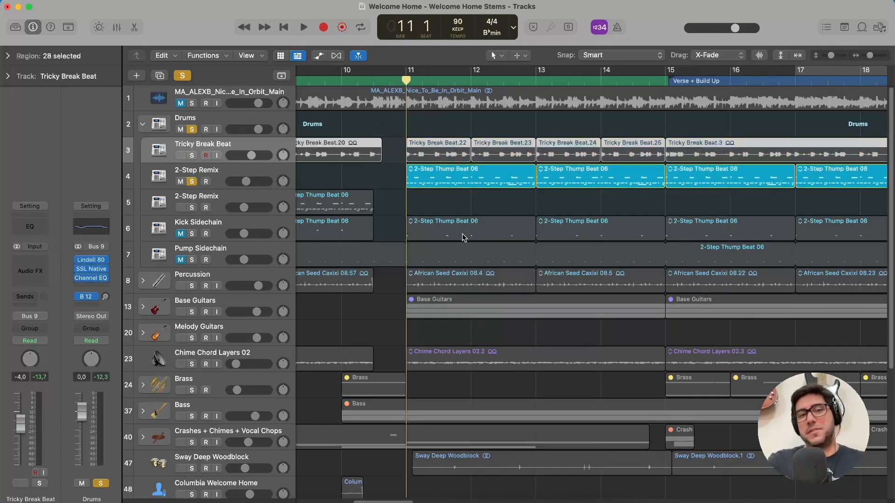
left_click(208, 176)
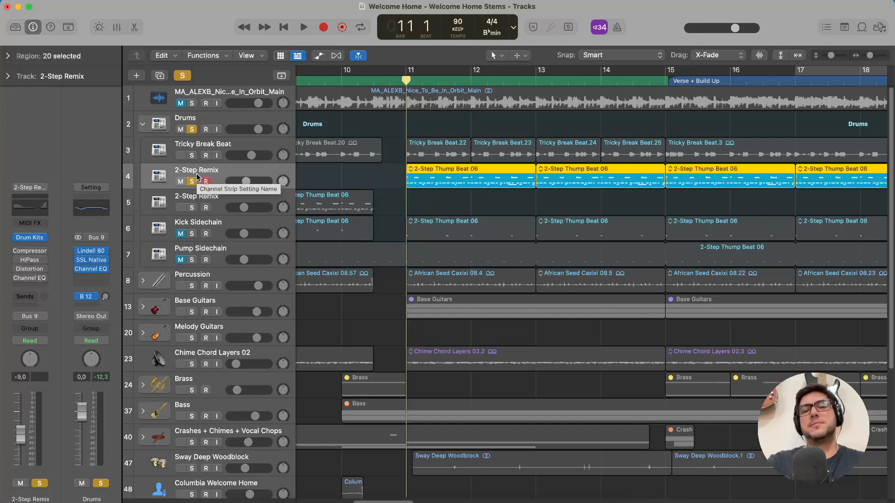
key("space")
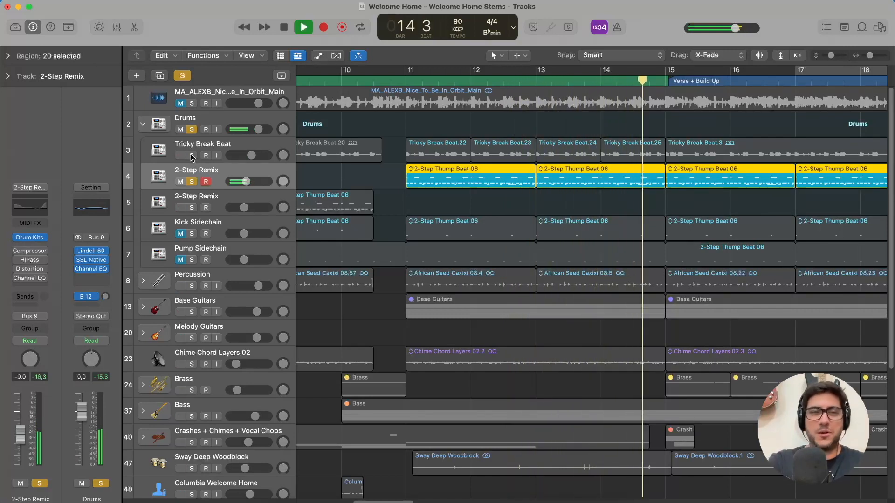
Turn off the Drums and 2-Step Remix solos to hear the full mix, and solo the Drums stack again.
left_click(192, 129)
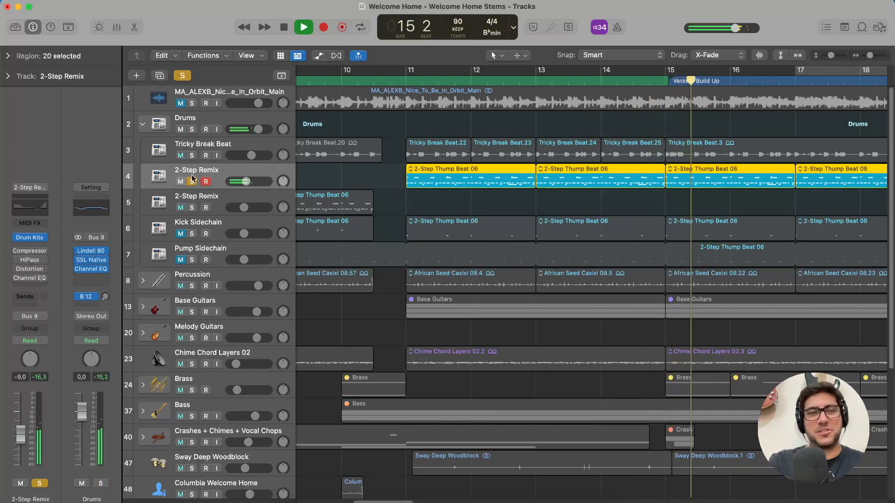
left_click(191, 182)
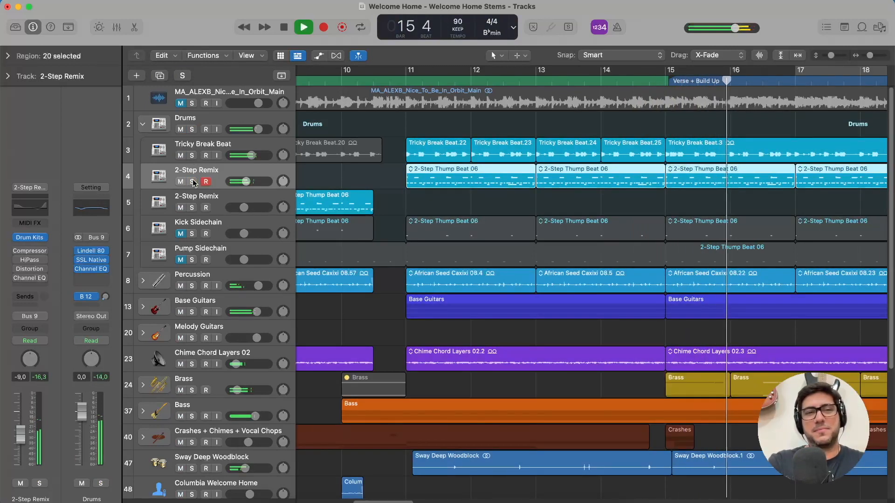
left_click(192, 129)
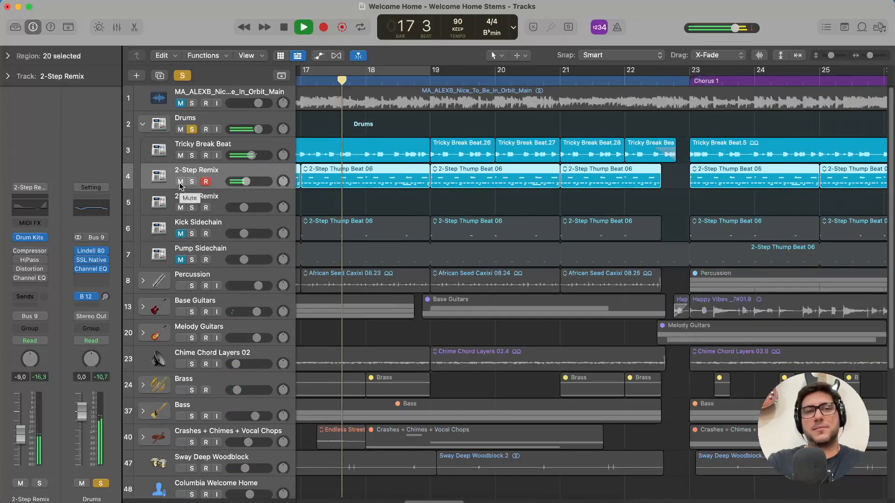
Mute the 2-Step Remix on track 4, stop playback, and select the Tricky Break Beat track.
left_click(180, 182)
key("space")
left_click(216, 148)
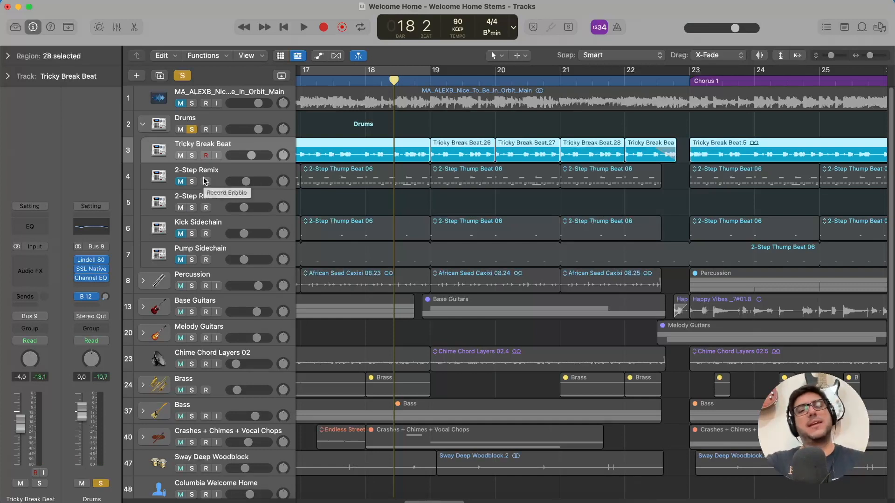
Unmute the 2-Step Remix on track 4, and play the soloed Drums stack from bar 19.
scroll(210, 181, "left", 3)
left_click(181, 181)
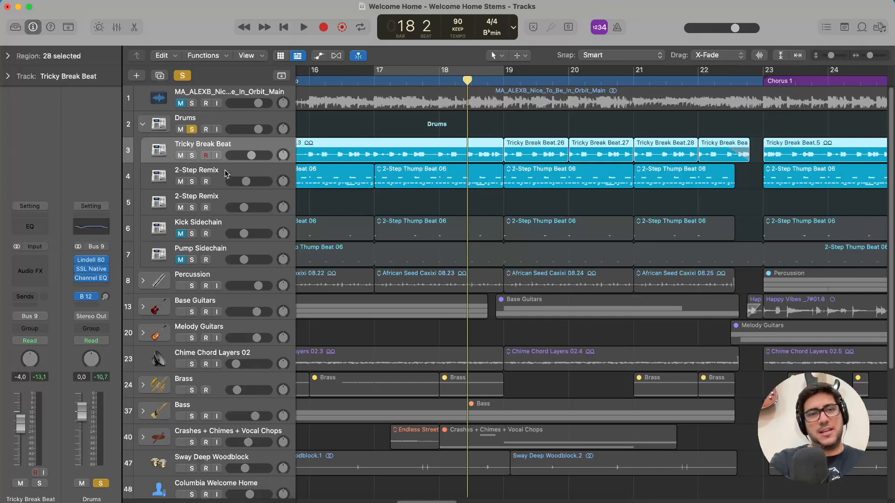
left_click(225, 176)
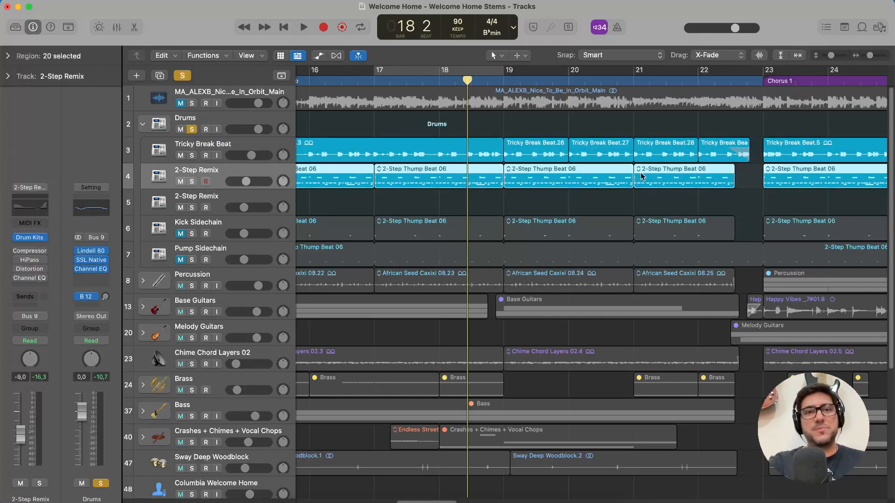
left_click(241, 149)
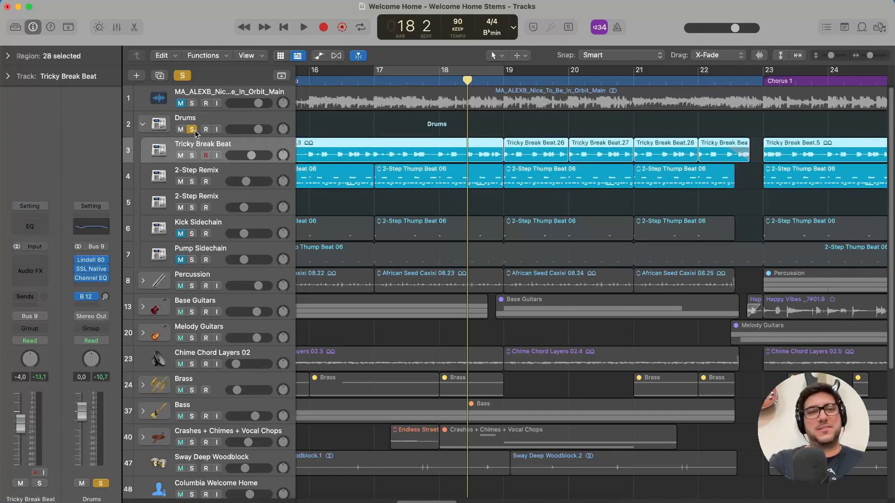
left_click(505, 83)
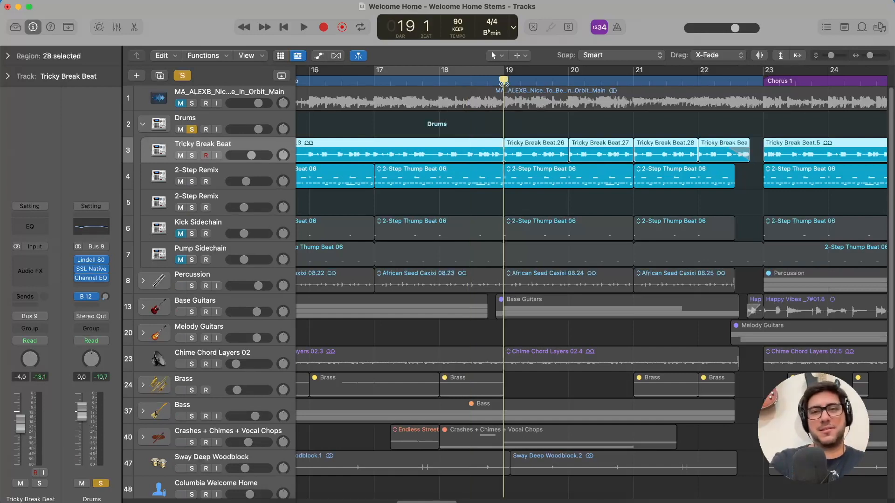
key("space")
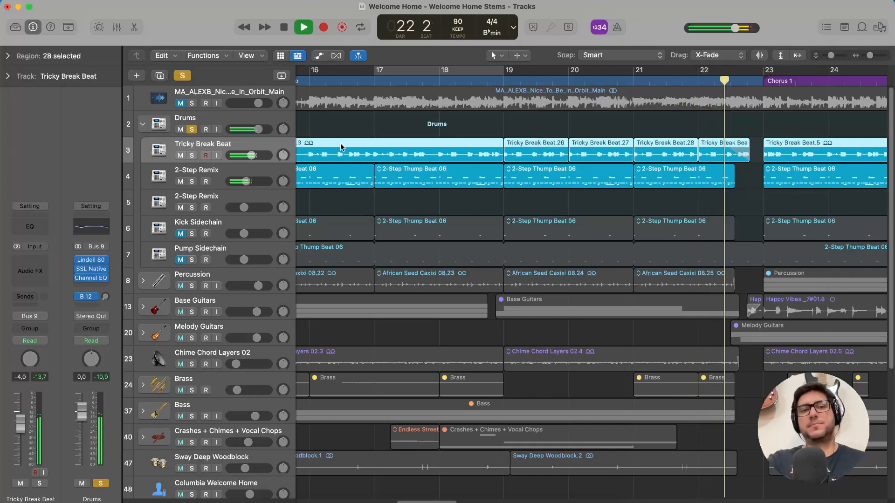
Audition Tricky Break Beat in solo from bar 22, and set its fade-out before Chorus 1 to Slow Down.
left_click(192, 156)
key("space")
key("super+Right")
key("super+Right")
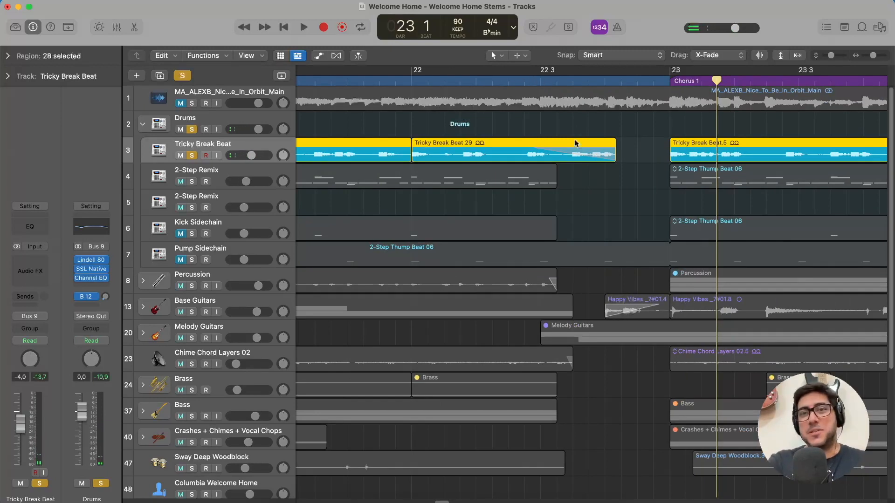
left_click(409, 82)
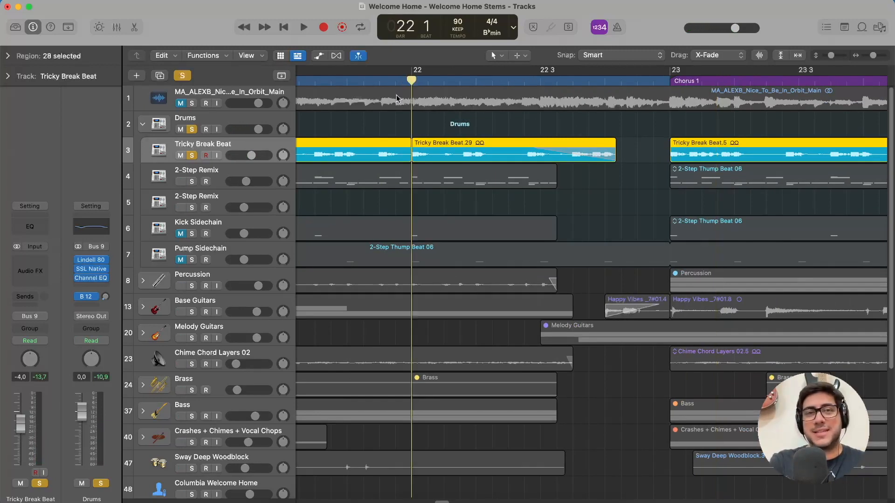
key("space")
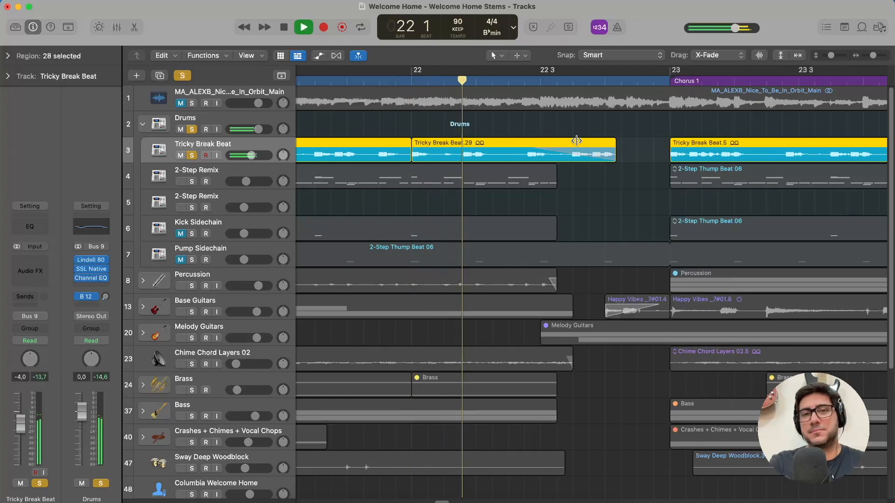
key("space")
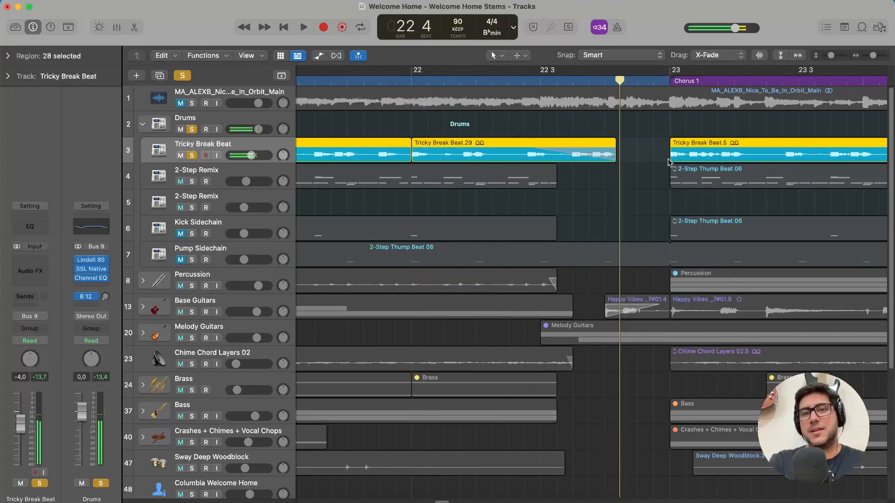
right_click(609, 142)
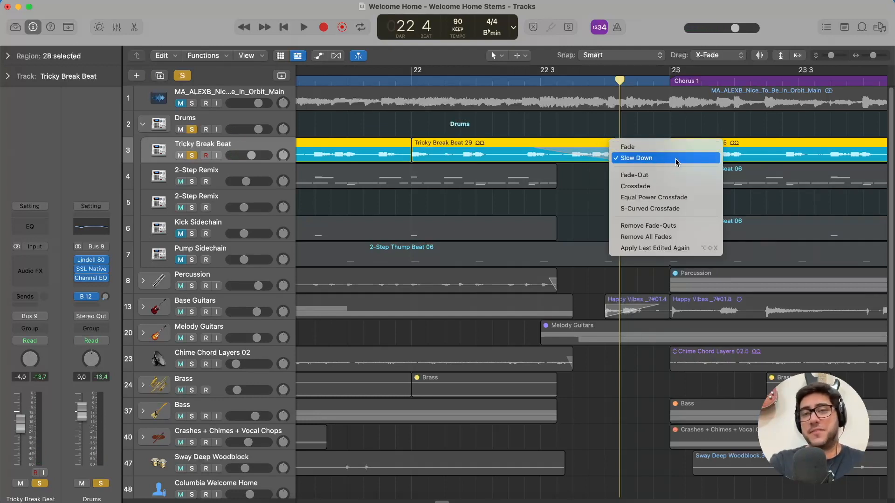
left_click(670, 160)
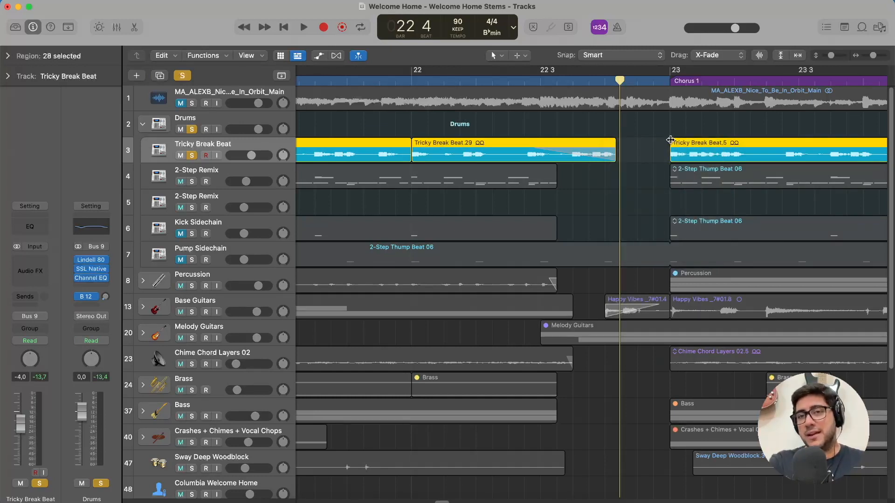
Try a fade-in on the Tricky Break Beat region at bar 23, view its Speed Up option, and remove the fade.
left_click_drag(670, 140, 744, 140)
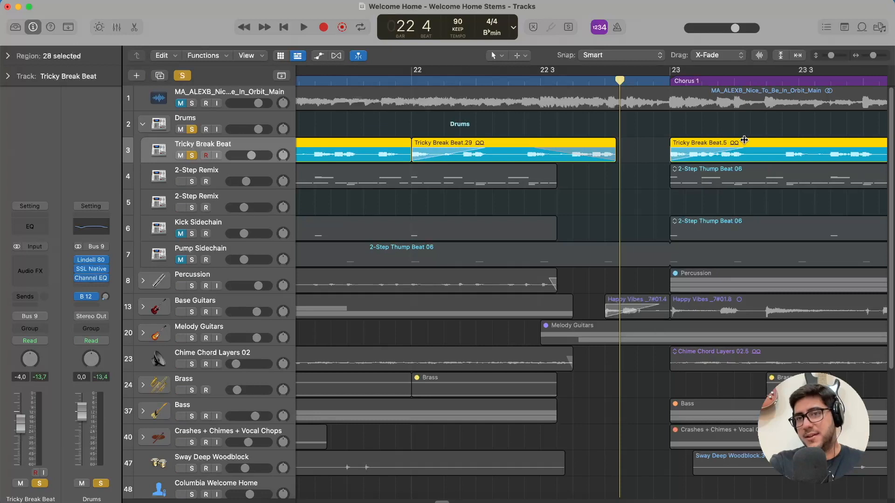
right_click(692, 144)
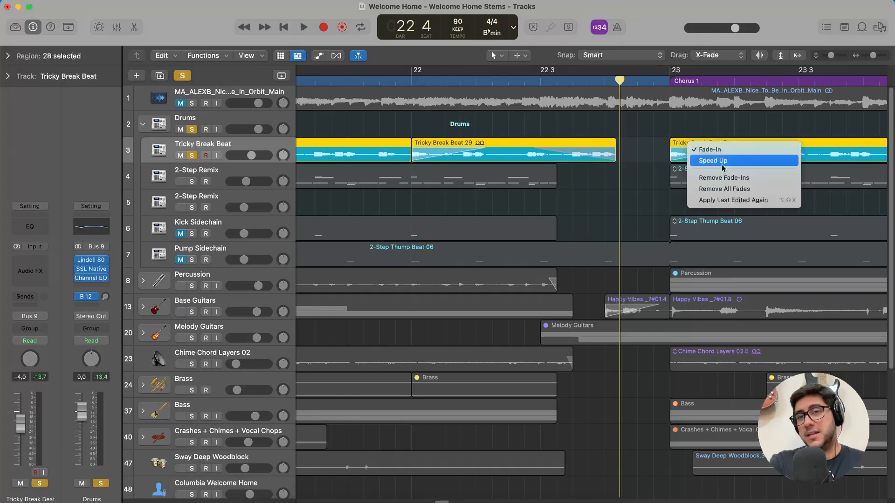
left_click(663, 146)
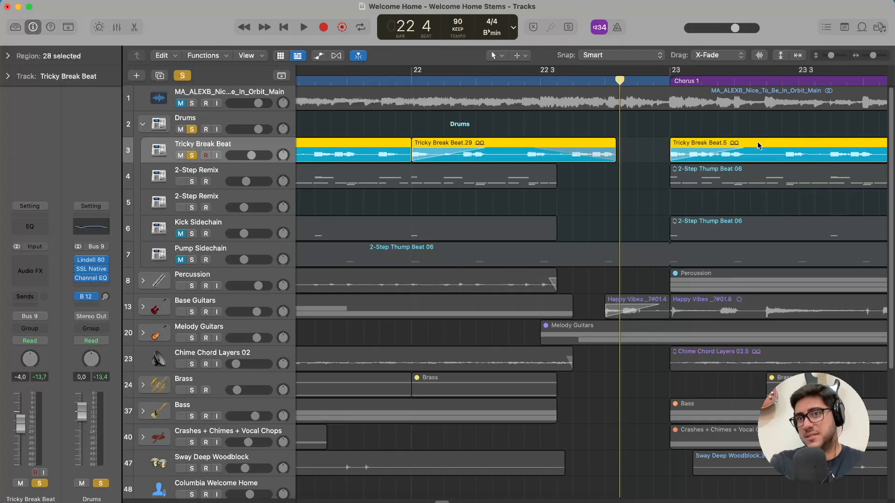
left_click_drag(743, 140, 665, 139)
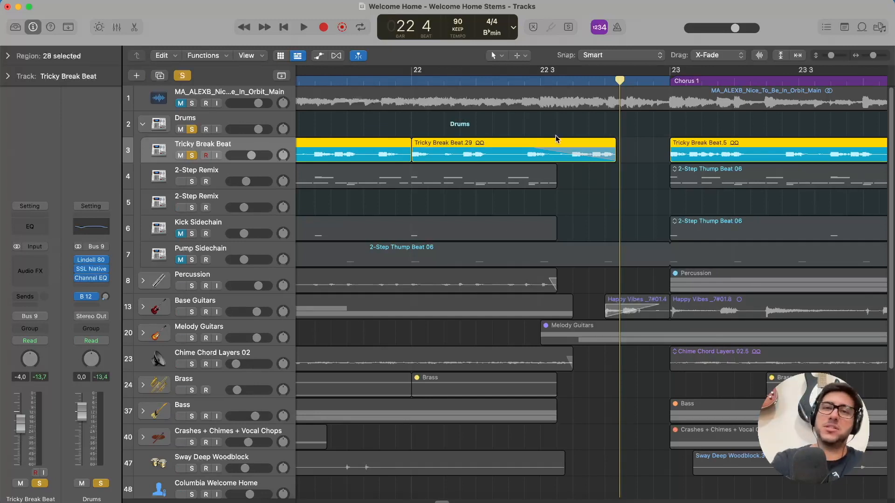
Review the fade-out options of the last Tricky Break Beat region before Chorus 1, and replay it in solo from bar 22.
right_click(613, 141)
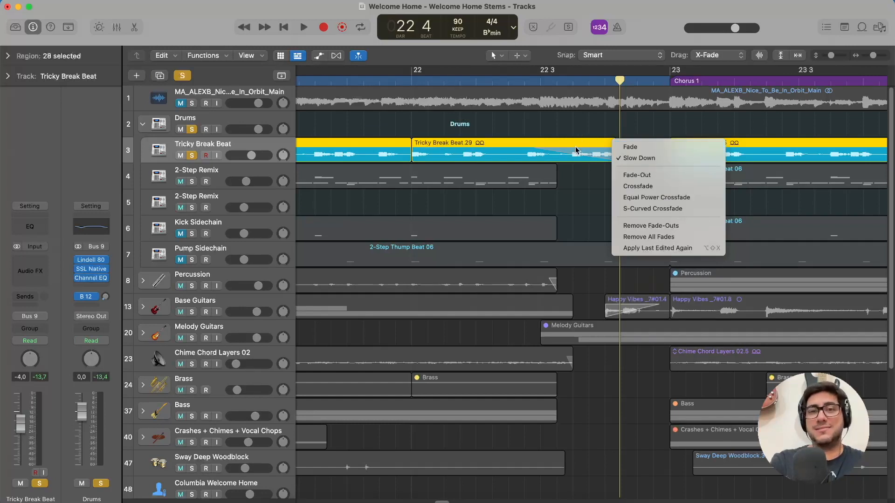
left_click(540, 140)
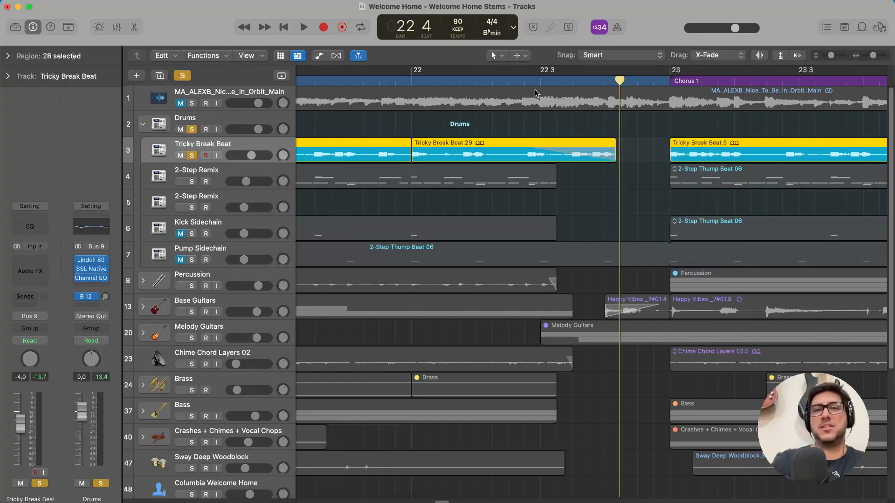
left_click(411, 82)
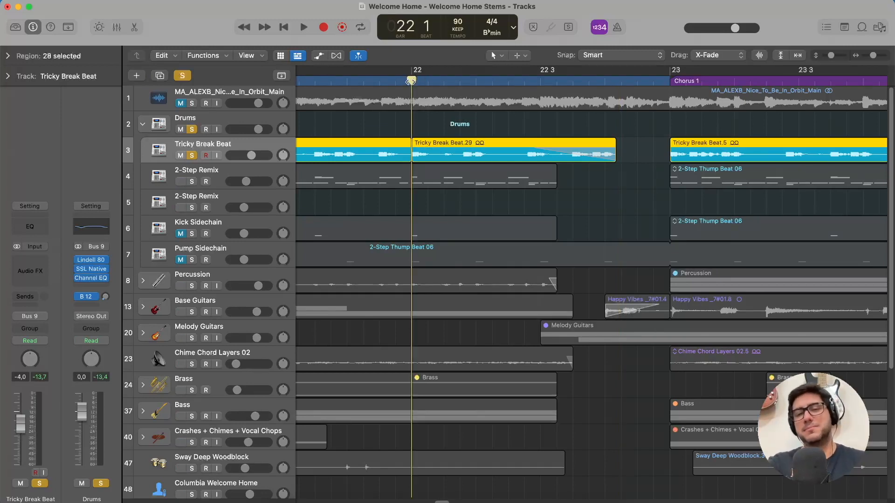
key("space")
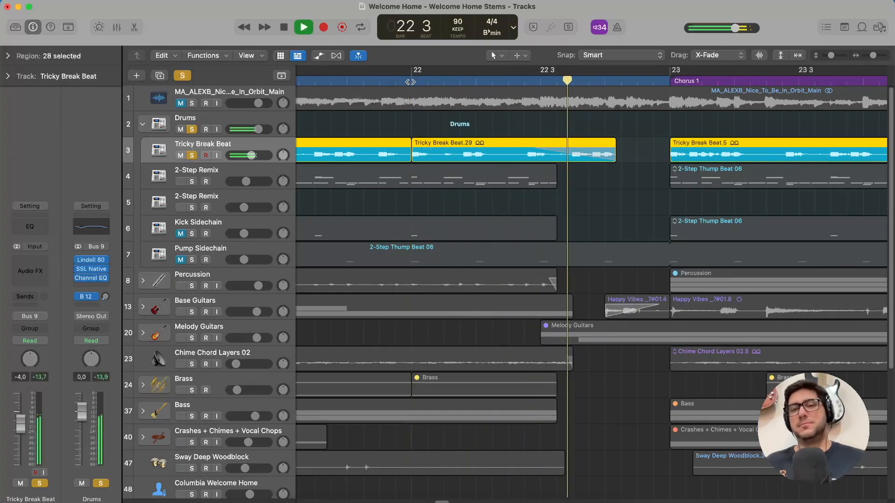
key("space")
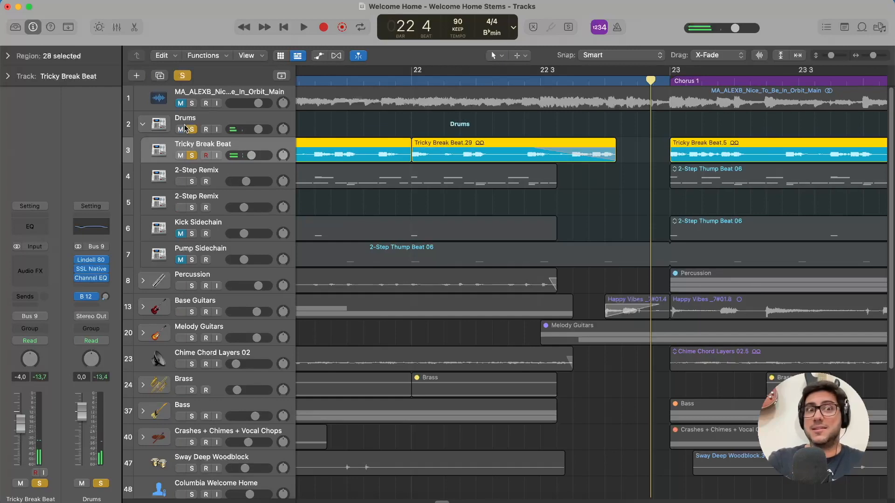
Turn off the Tricky Break Beat and Drums solos, and look over the drum regions from the Intro to the Outro.
left_click(192, 155)
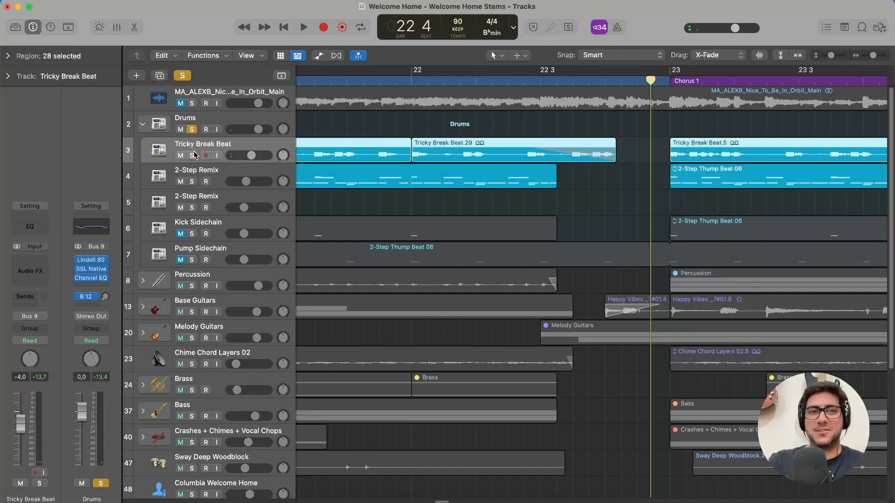
left_click(191, 129)
key("super+Left")
key("super+Left")
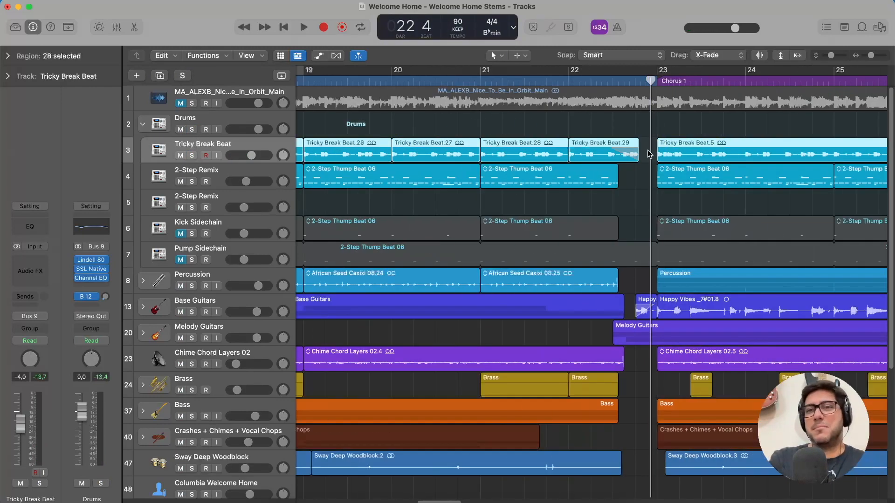
key("super+Left")
key("super+Left")
key("super+Left")
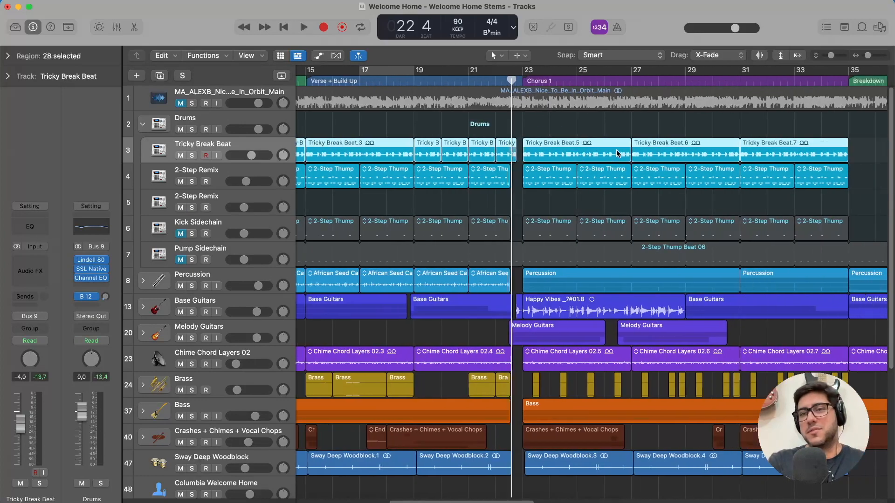
scroll(645, 154, "right", 15)
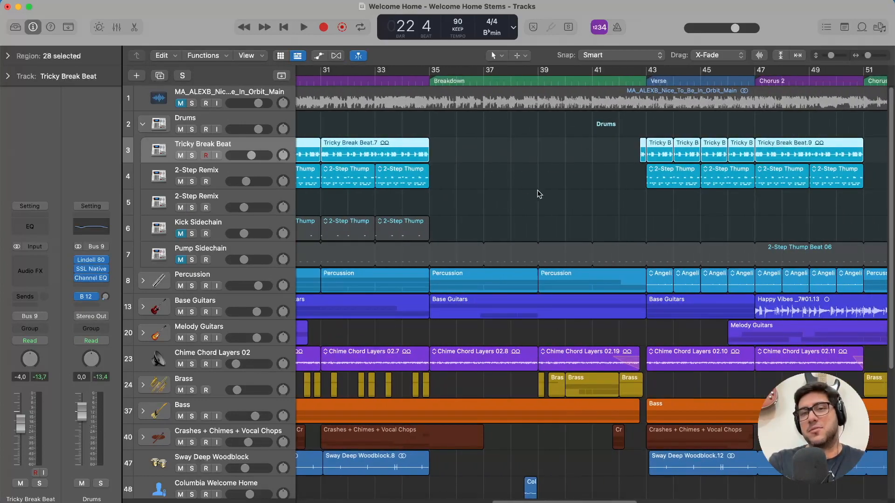
scroll(539, 194, "right", 9)
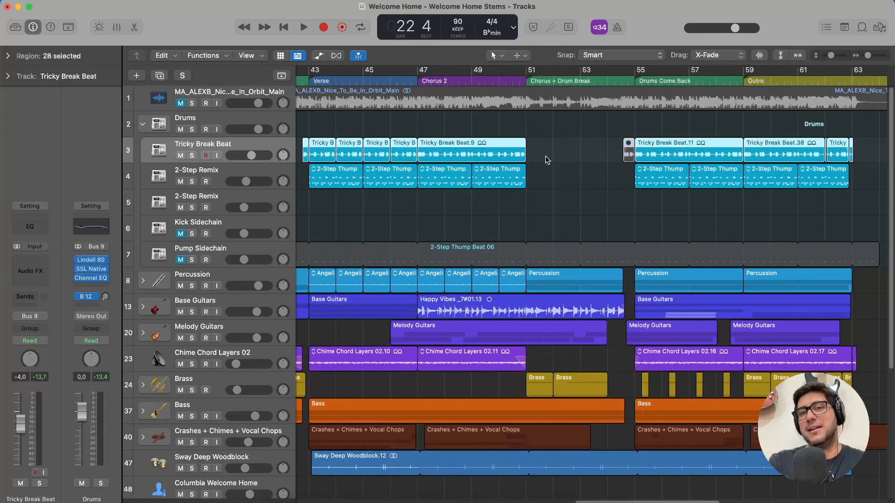
scroll(566, 174, "left", 20)
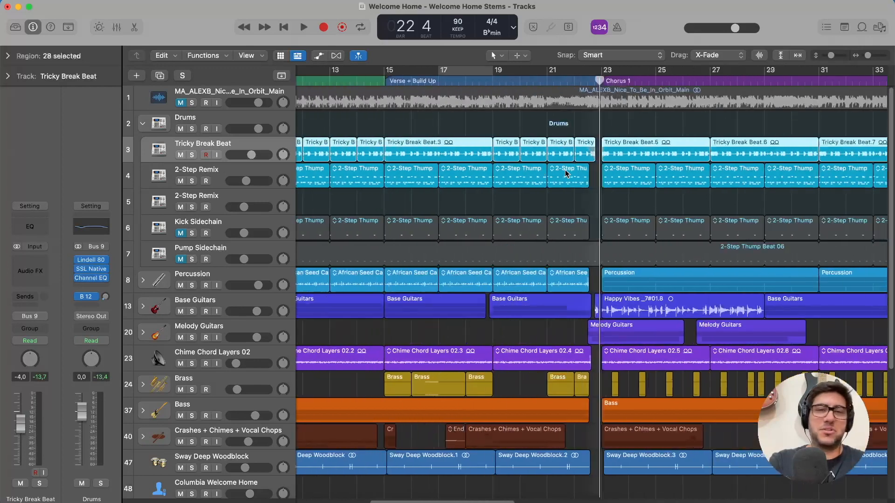
scroll(567, 174, "left", 8)
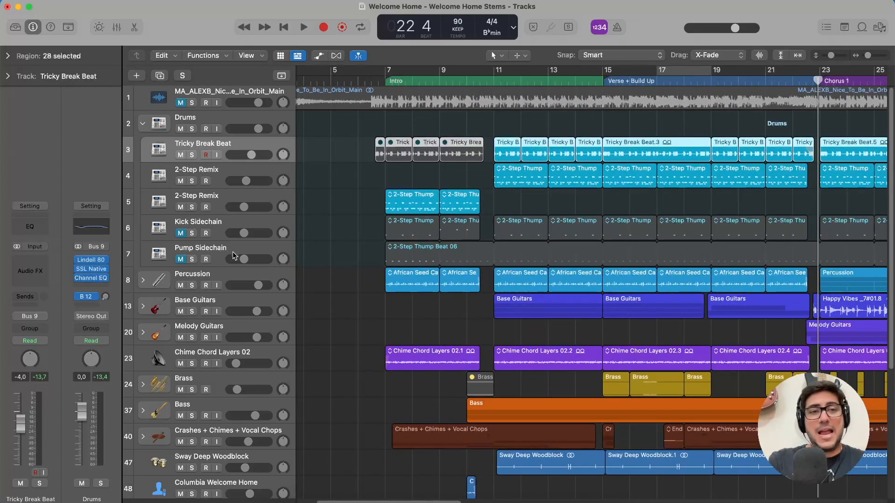
View the Pump Sidechain and Kick Sidechain channel strips, and unmute and solo Pump Sidechain.
left_click(241, 250)
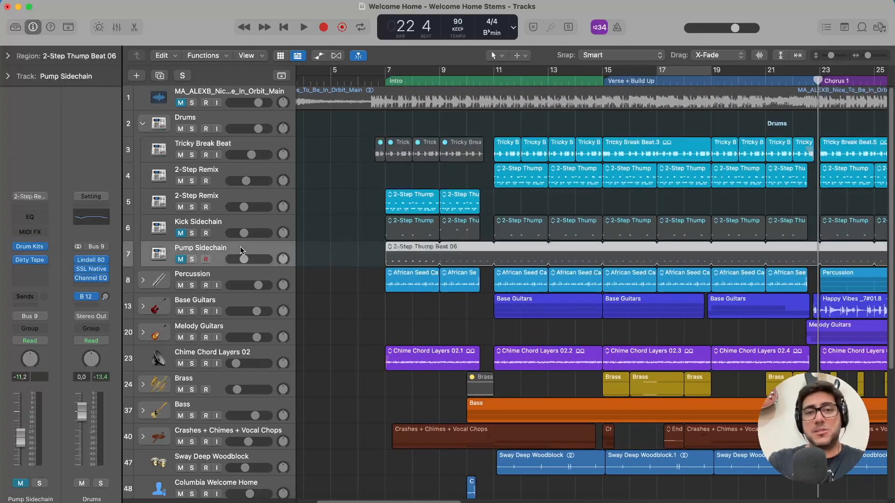
left_click(229, 229)
left_click(214, 255)
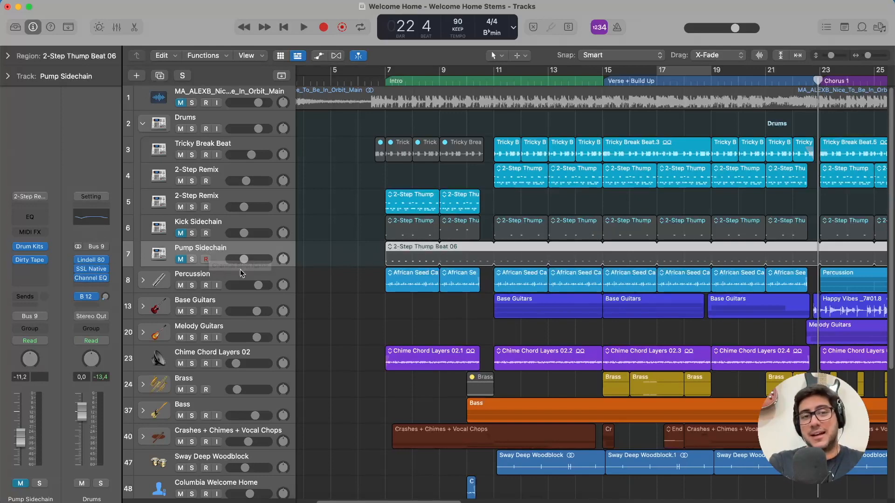
left_click(181, 260)
left_click(191, 259)
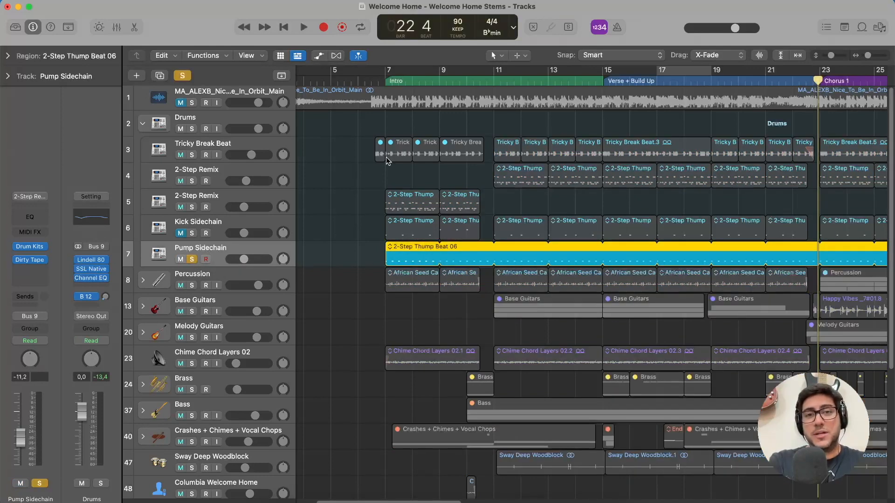
Record-enable Pump Sidechain and audition it from bar 7, restoring its un-soloed, muted state after playback.
left_click(384, 80)
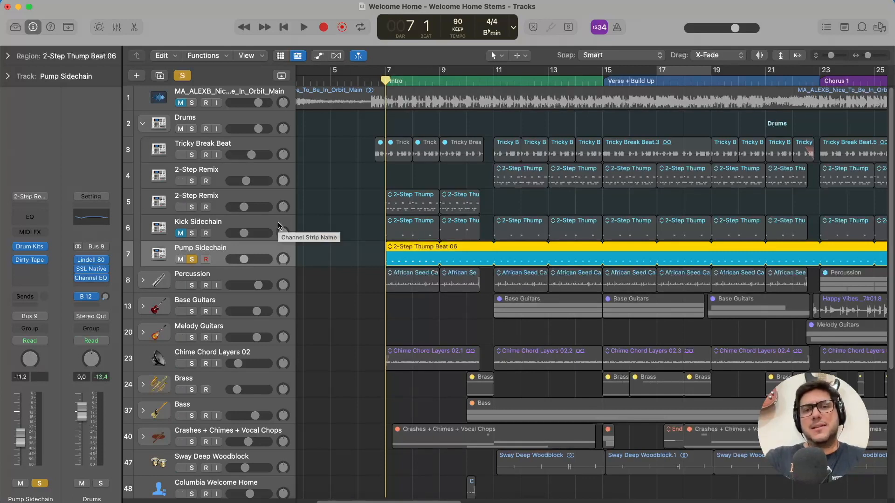
left_click(206, 259)
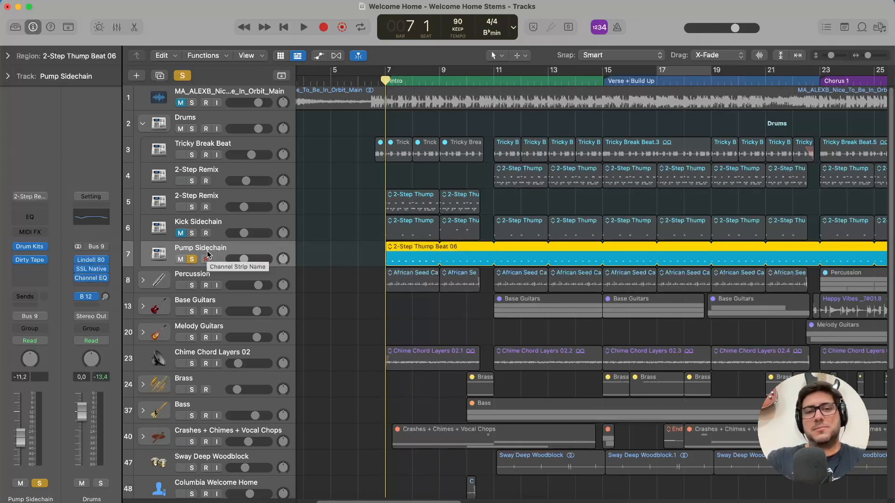
key("space")
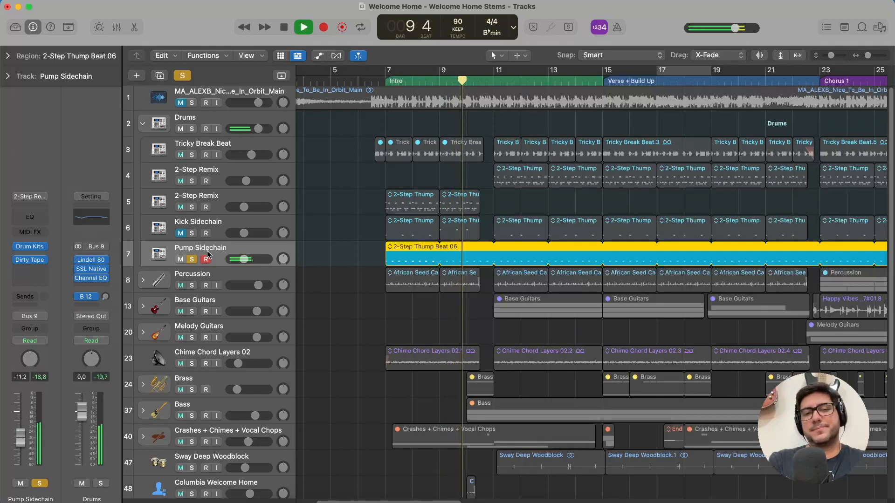
key("space")
left_click(191, 260)
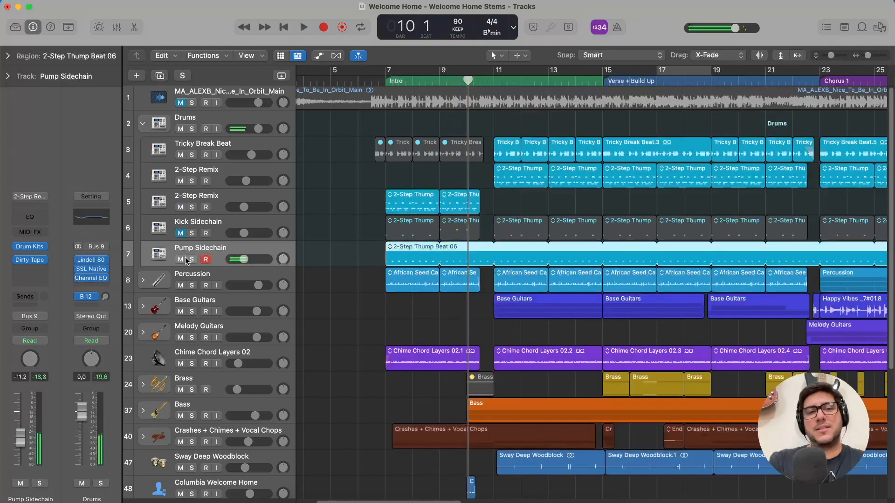
left_click(181, 260)
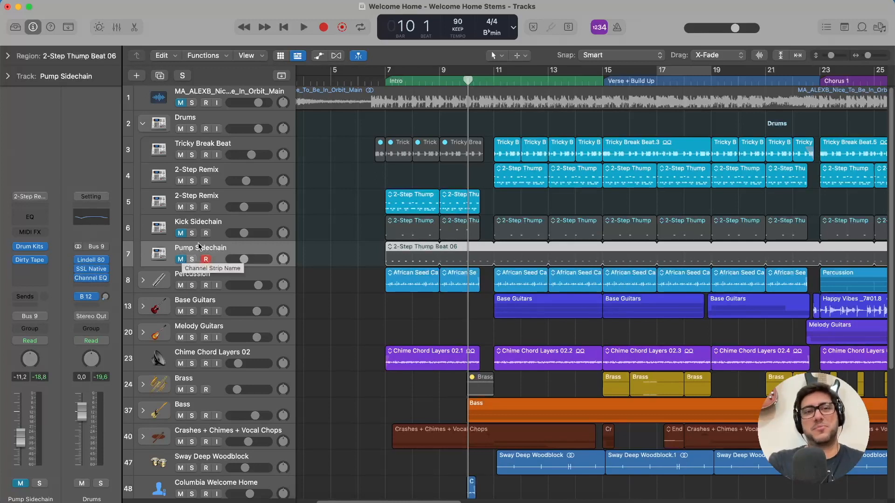
Select the Kick Sidechain track and look over its regions from the Intro through Chorus 1.
left_click(221, 219)
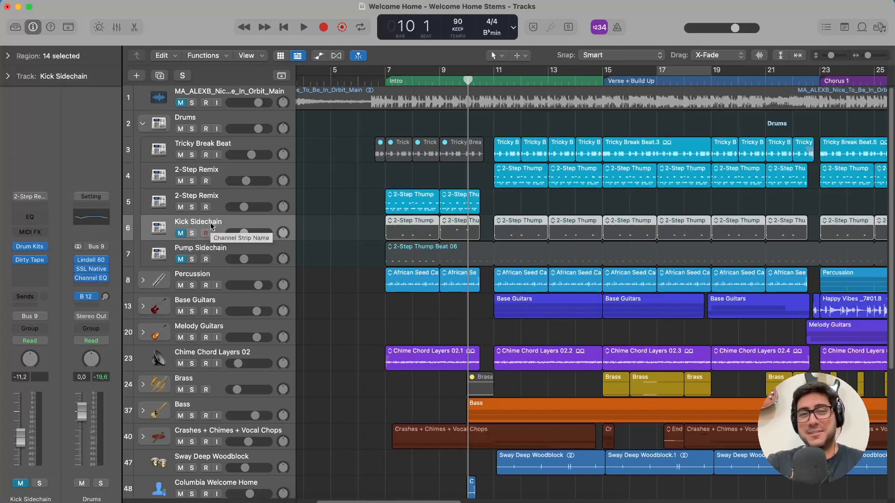
scroll(399, 243, "right", 5)
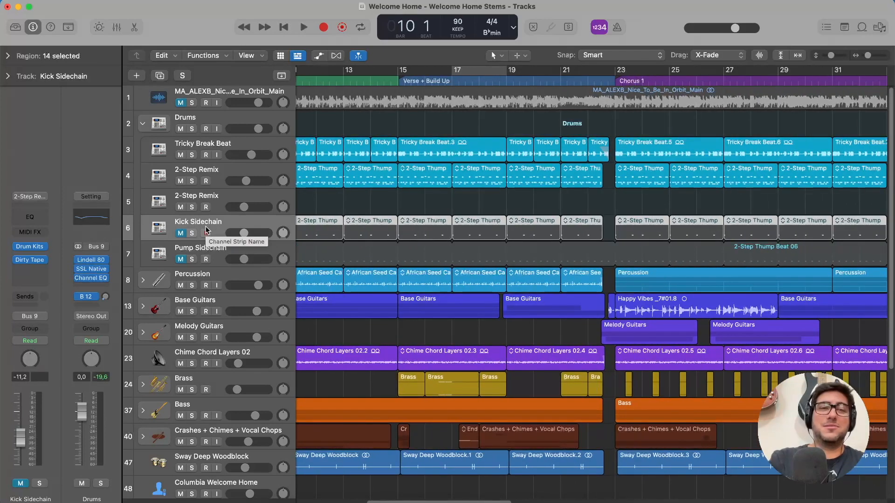
scroll(206, 231, "left", 2)
Collapse the Drums stack and expand the Percussion stack to show its individual tracks.
left_click(142, 124)
left_click(144, 148)
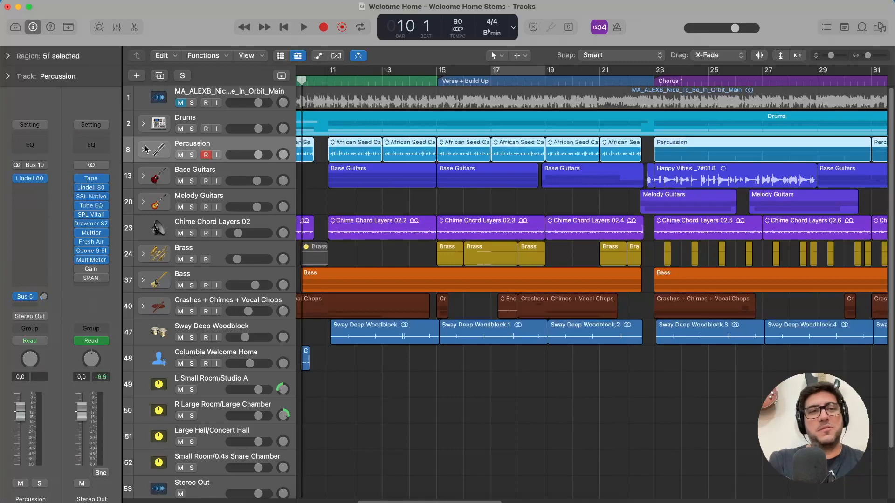
left_click(142, 149)
scroll(400, 91, "left", 5)
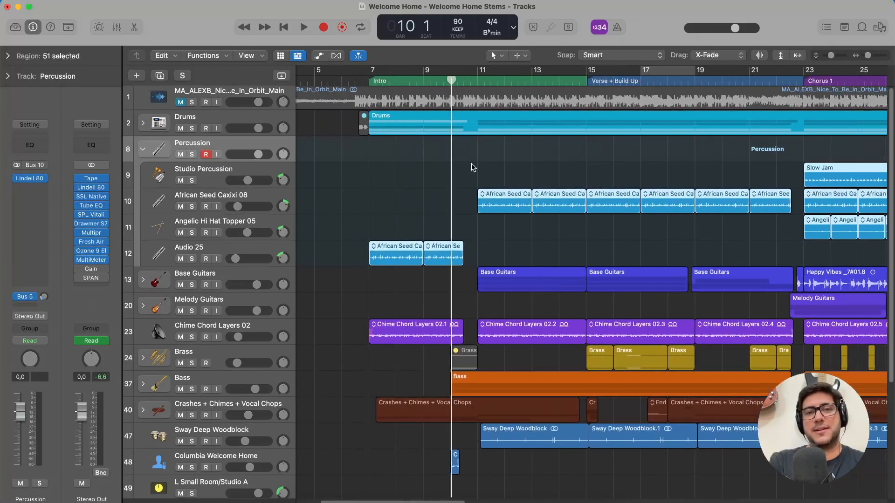
Solo the Audio 25 track in the Percussion stack and play it from bar 7.
left_click(386, 79)
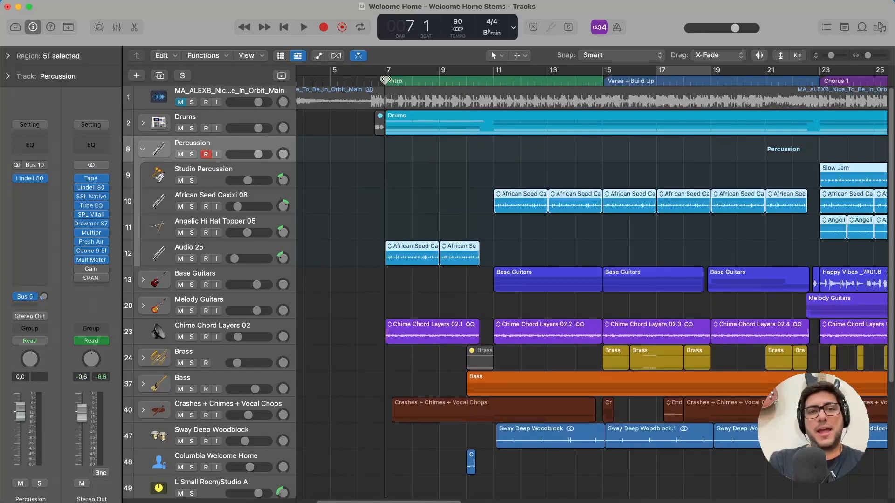
left_click(224, 254)
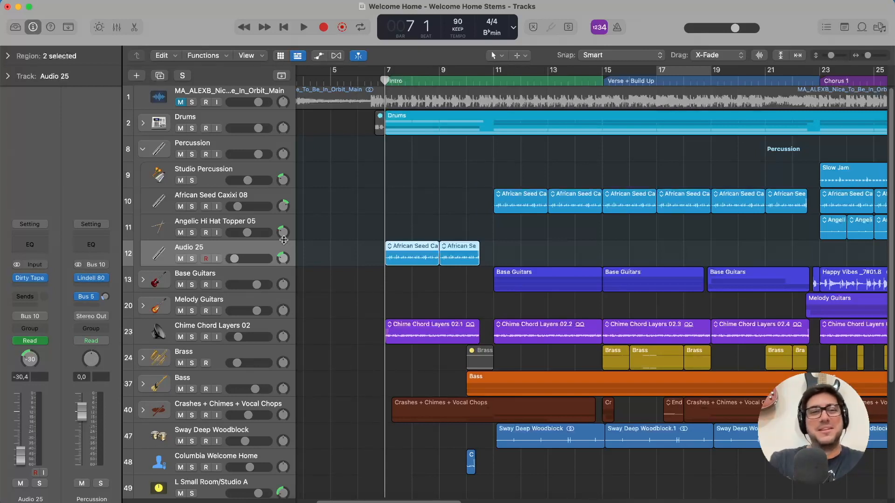
left_click(192, 259)
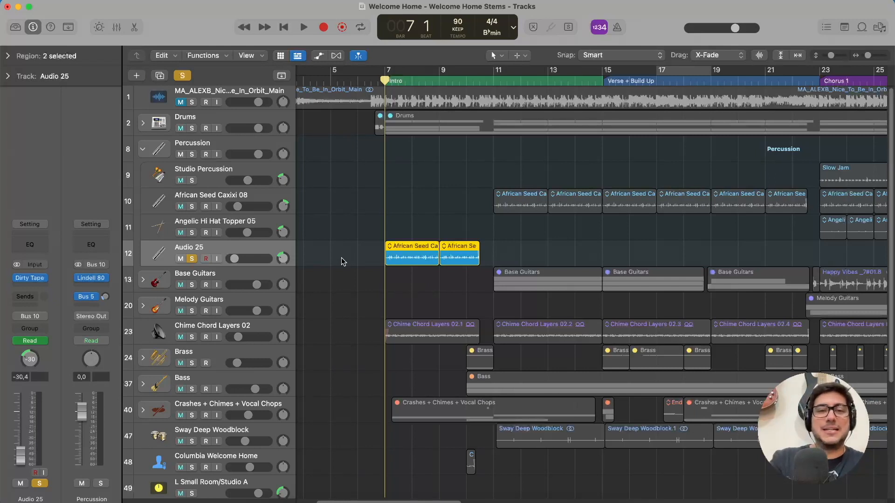
key("space")
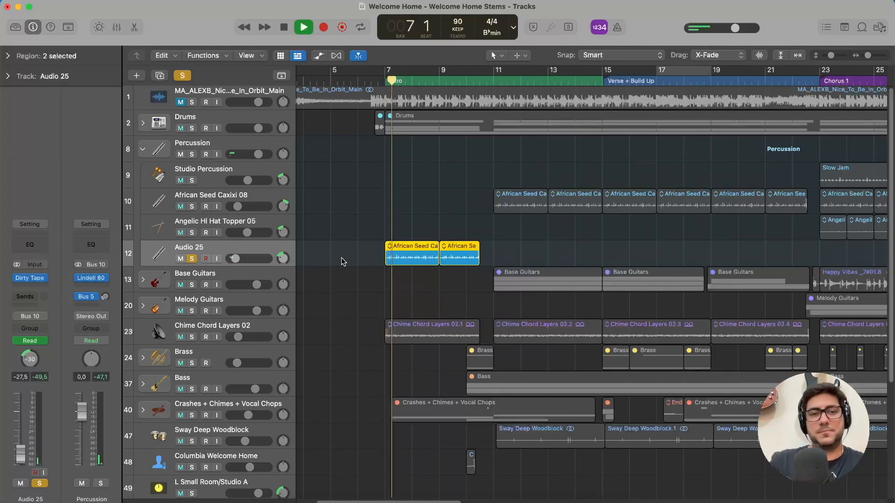
Examine the Dirty Tape plug-in on Audio 25 during playback, close it, and turn off the track's solo.
left_click(39, 280)
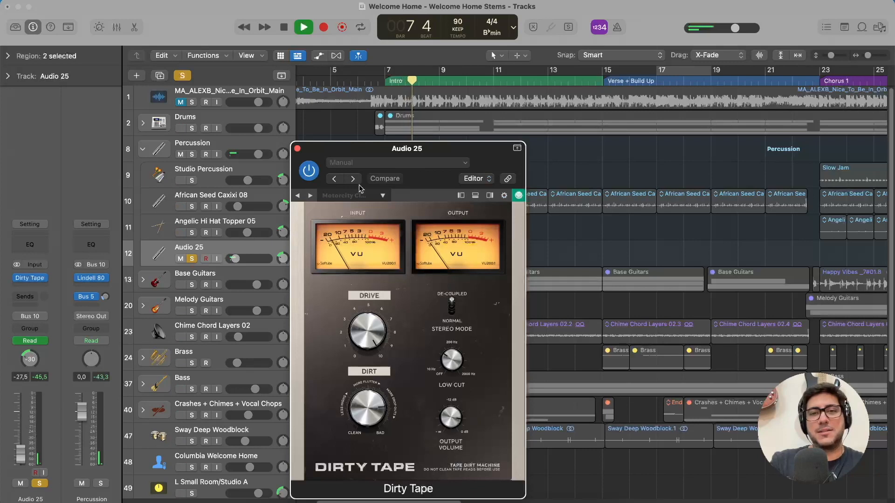
left_click_drag(504, 164, 458, 68)
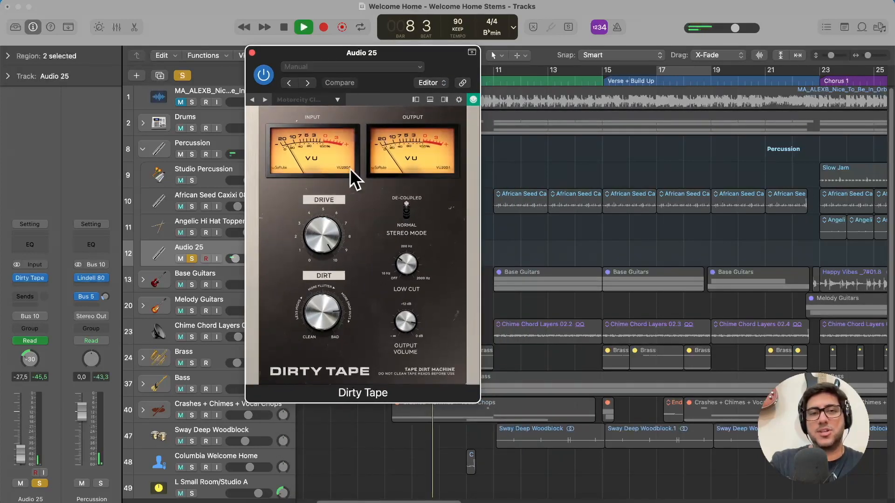
left_click(251, 52)
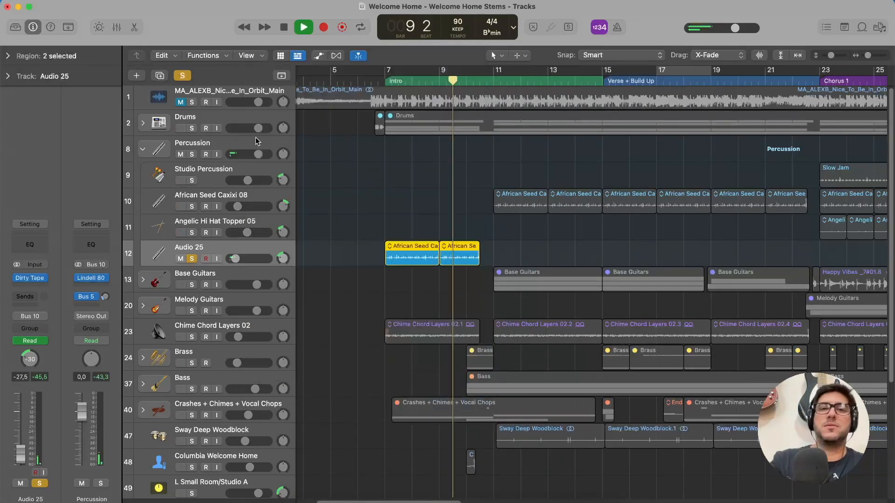
left_click(192, 259)
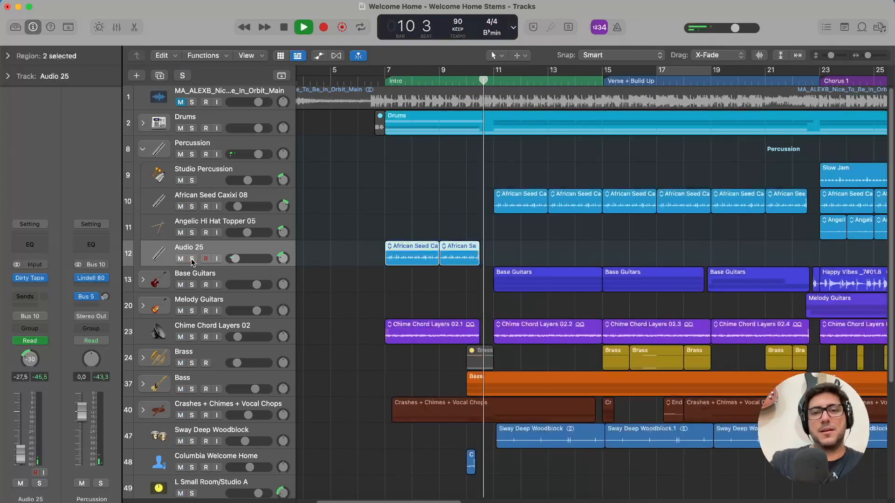
Solo the Percussion stack, select Studio Percussion, and audition the layers from the start of Chorus 1.
left_click(192, 154)
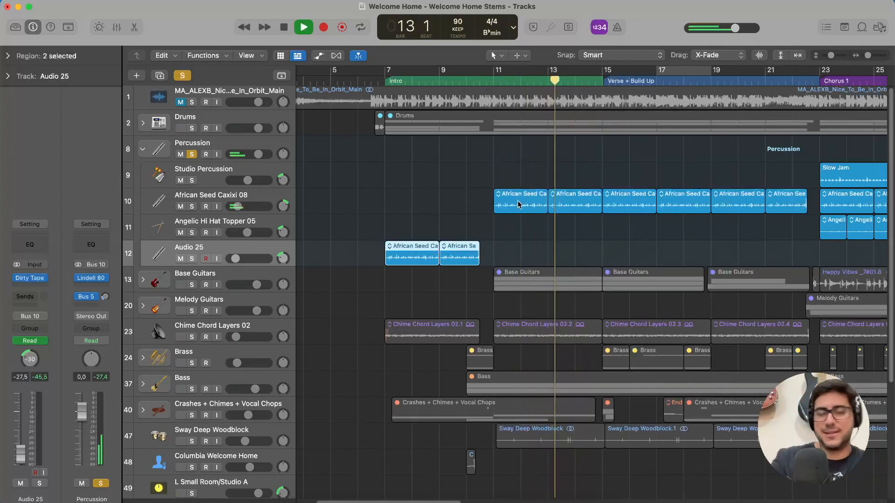
left_click(171, 182)
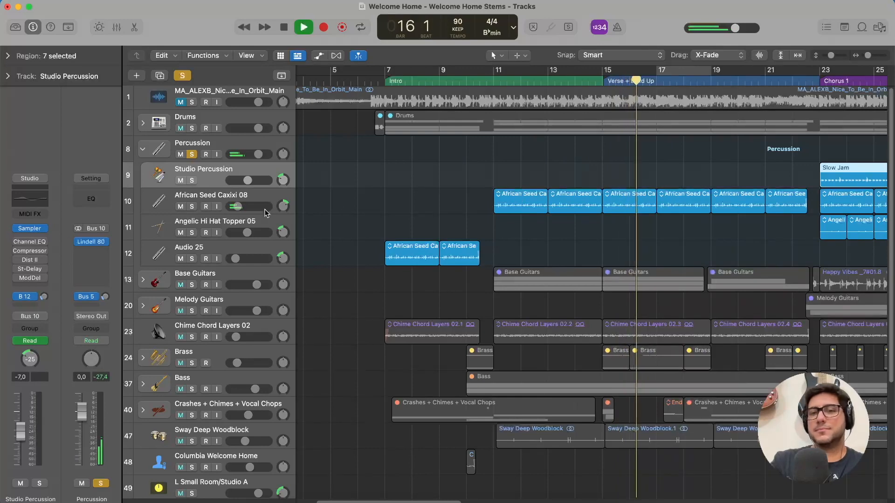
scroll(813, 178, "right", 4)
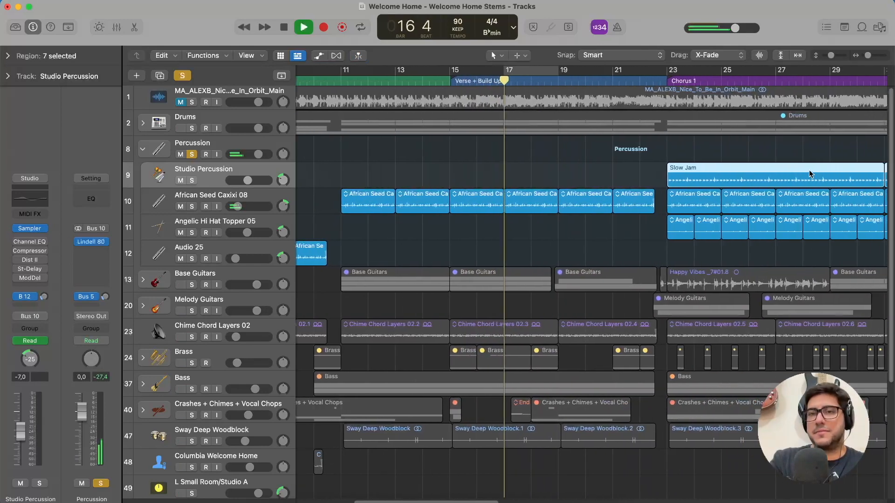
left_click(658, 81)
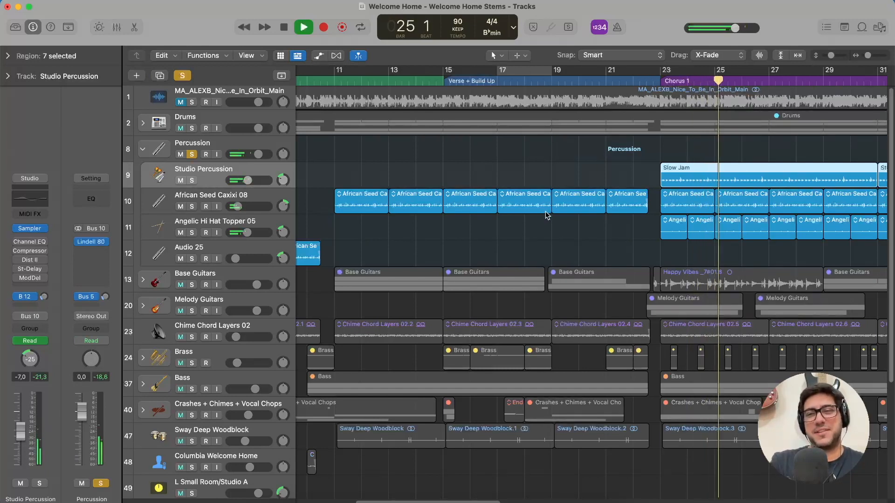
Replace the Percussion stack's solo with Angelic Hi Hat Topper 05, and add African Seed Caxixi 08 and Studio Percussion one at a time.
left_click(191, 233)
left_click(192, 154)
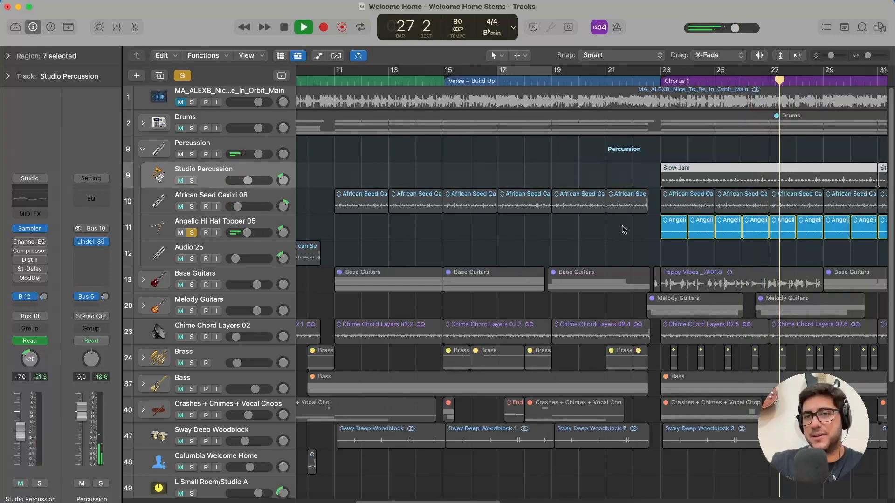
scroll(871, 236, "right", 3)
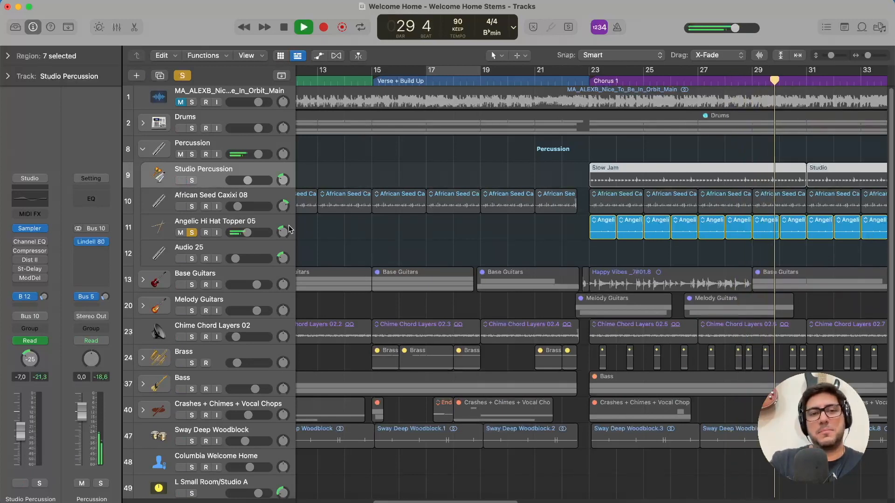
left_click(192, 207)
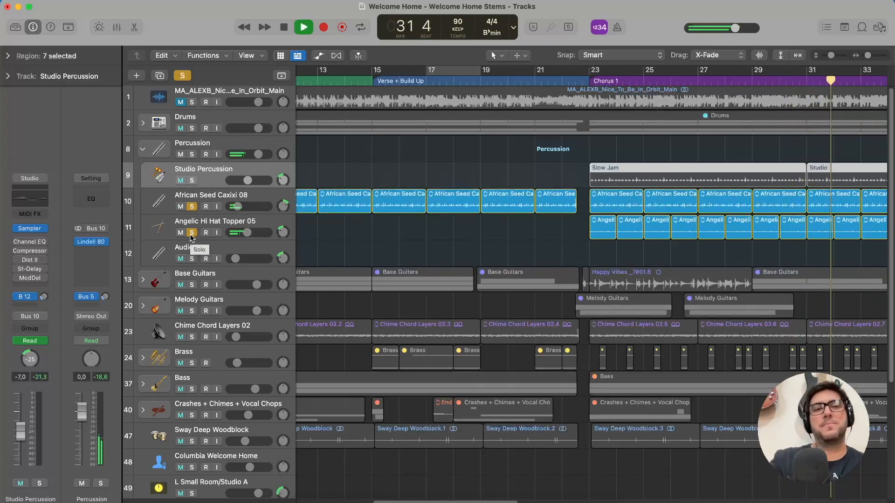
left_click(192, 181)
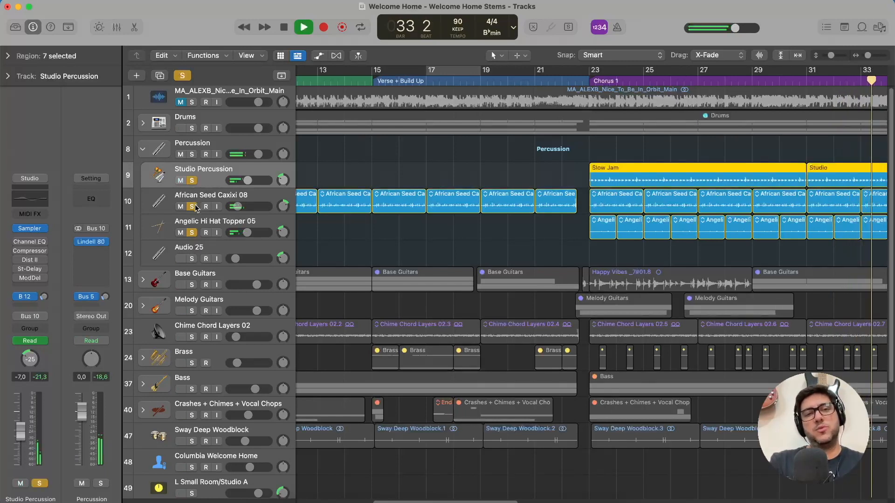
Leave only Studio Percussion soloed, open its Slow Jam region in the Drummer editor, and review the percussion instrument settings.
left_click(192, 206)
left_click(192, 232)
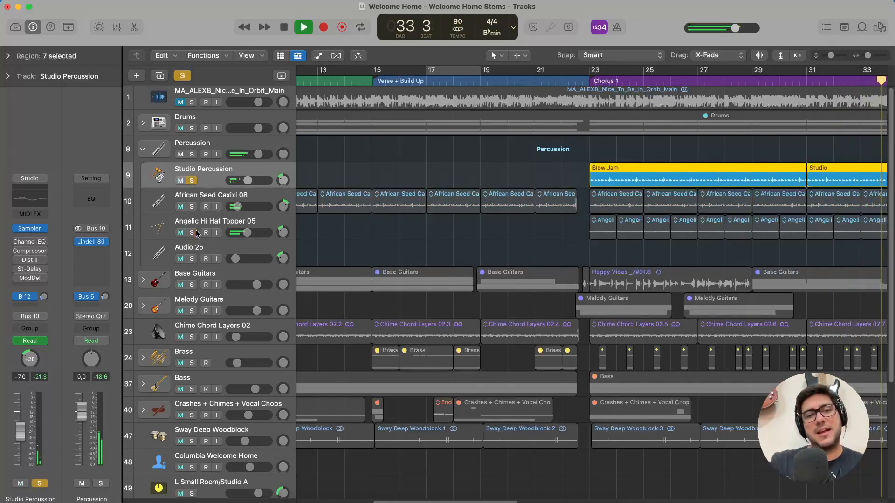
double_click(708, 173)
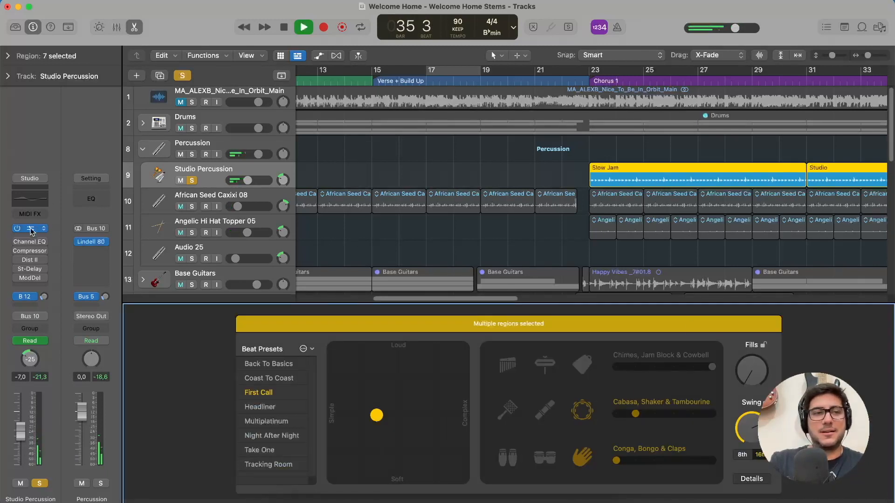
left_click(206, 169)
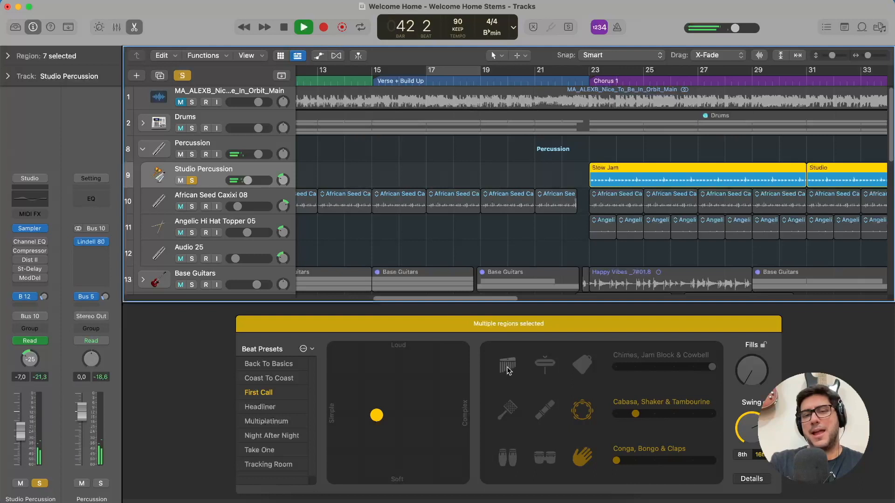
mouse_move(652, 414)
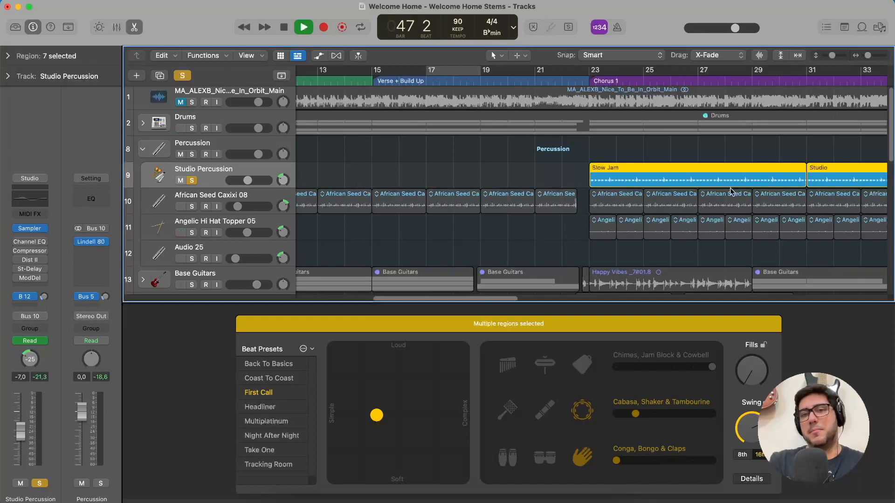
Stop playback, look over the Studio Percussion regions up to the Verse, and collapse the Percussion stack.
scroll(730, 192, "right", 7)
key("space")
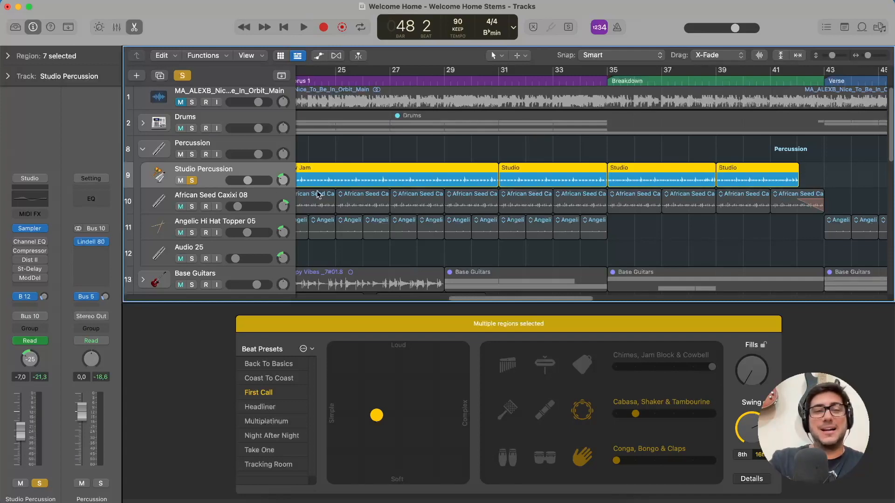
left_click(143, 149)
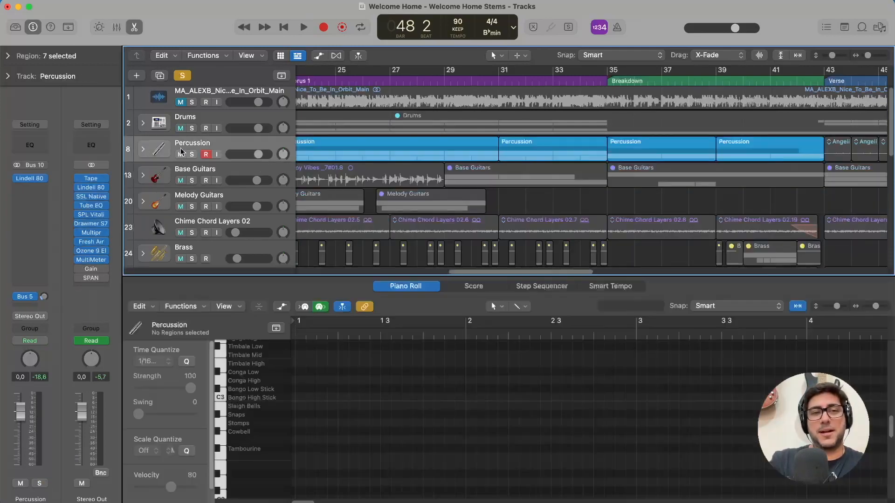
Open the Lindell 80 Channel plug-in on the Drums stack and browse its factory presets, keeping Drumbeat.
left_click(219, 117)
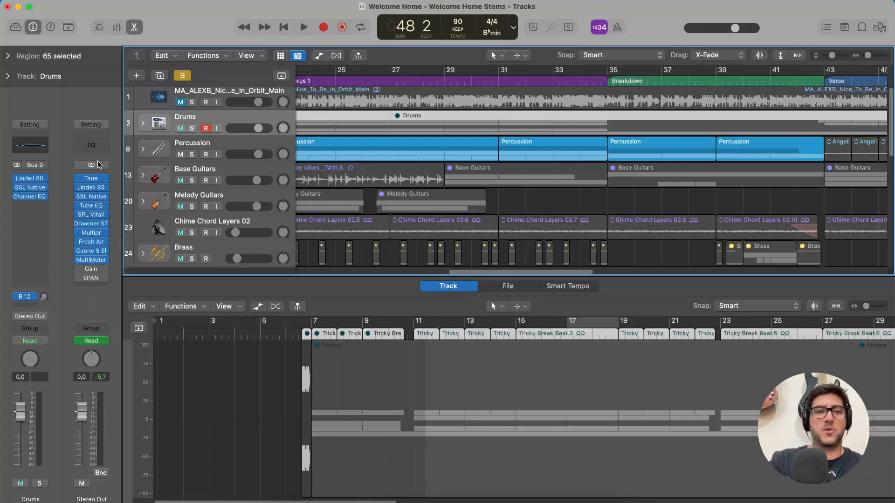
left_click(30, 178)
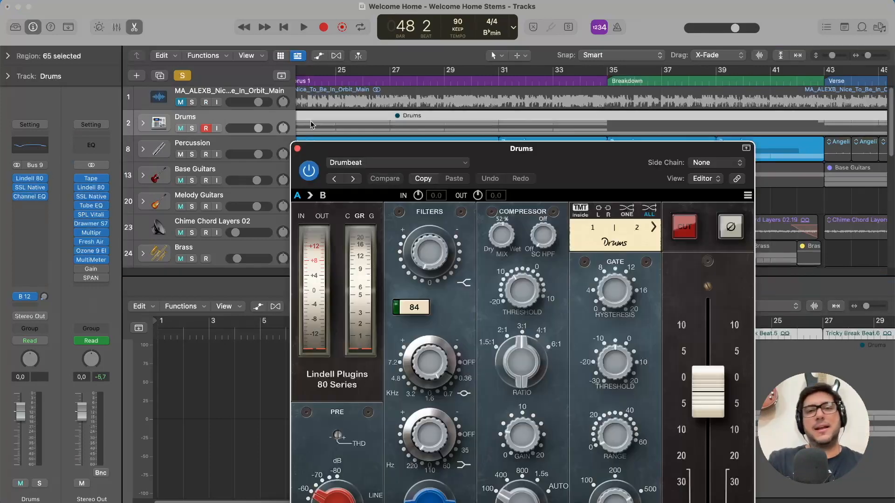
left_click_drag(573, 168, 505, 26)
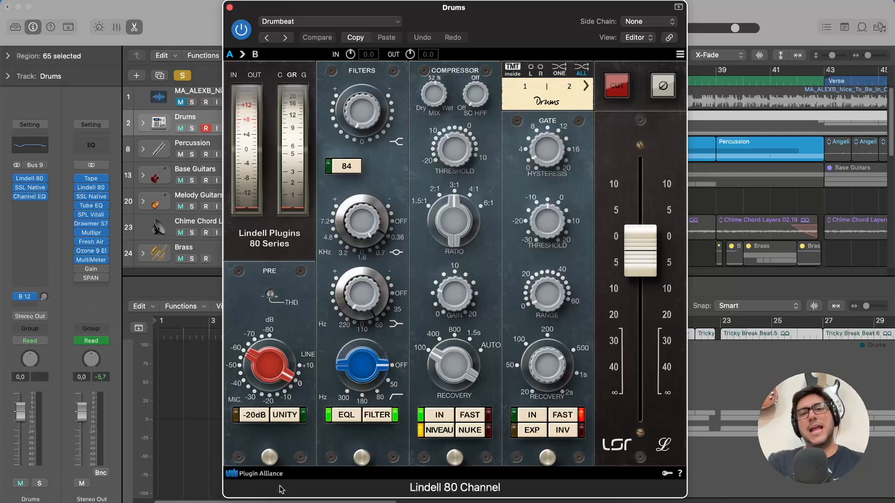
left_click(337, 22)
mouse_move(400, 242)
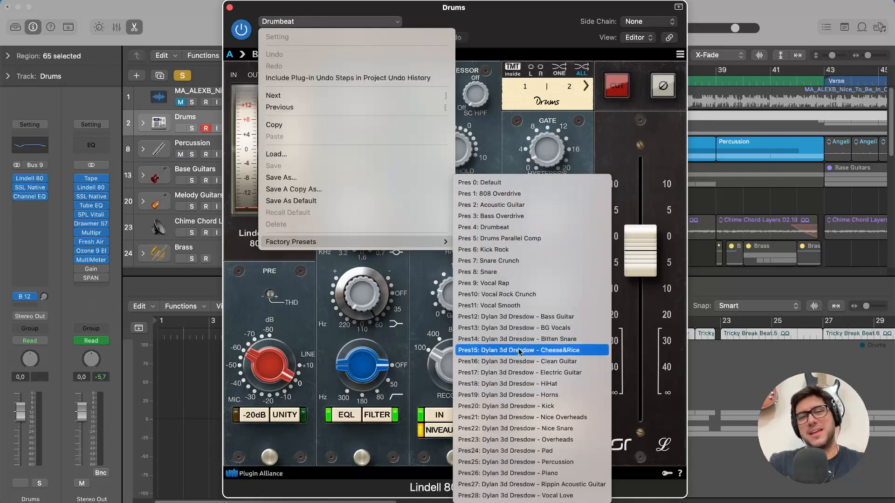
left_click(527, 20)
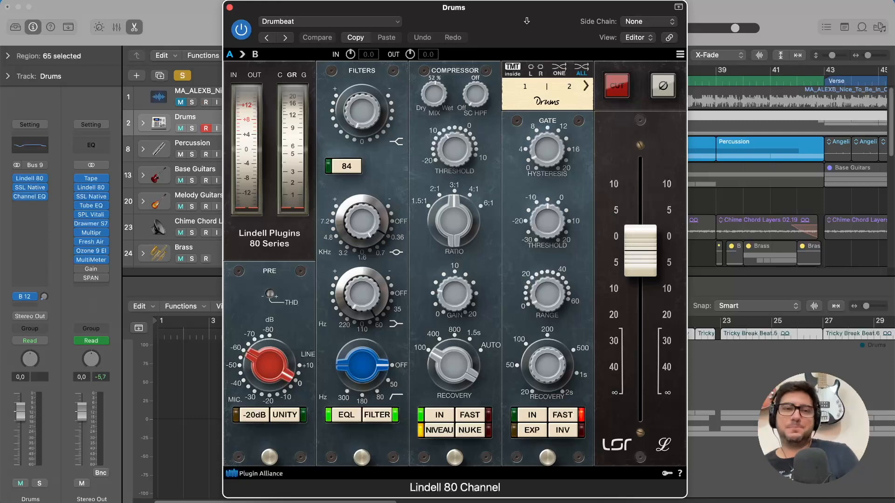
Review the Lindell 80 Channel's preamp THD control and its calibration, oversampling, noise and clipping options.
left_click_drag(497, 36, 515, 28)
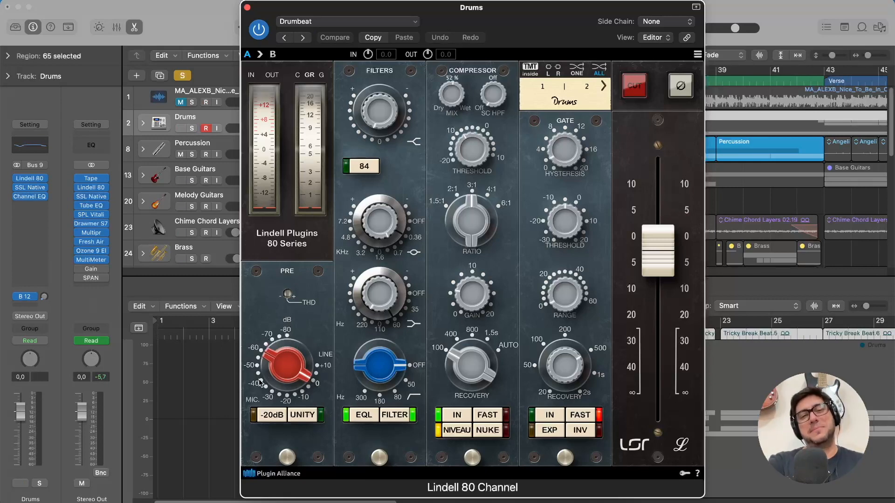
left_click(287, 295)
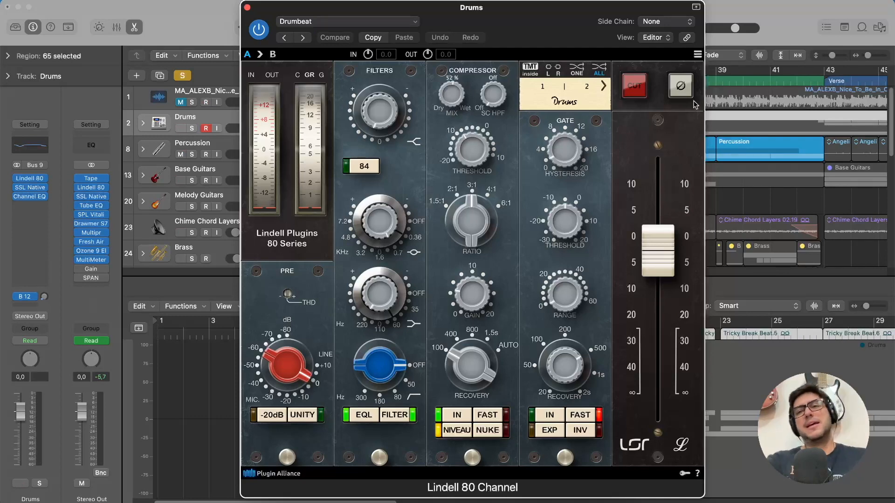
left_click(697, 55)
mouse_move(591, 111)
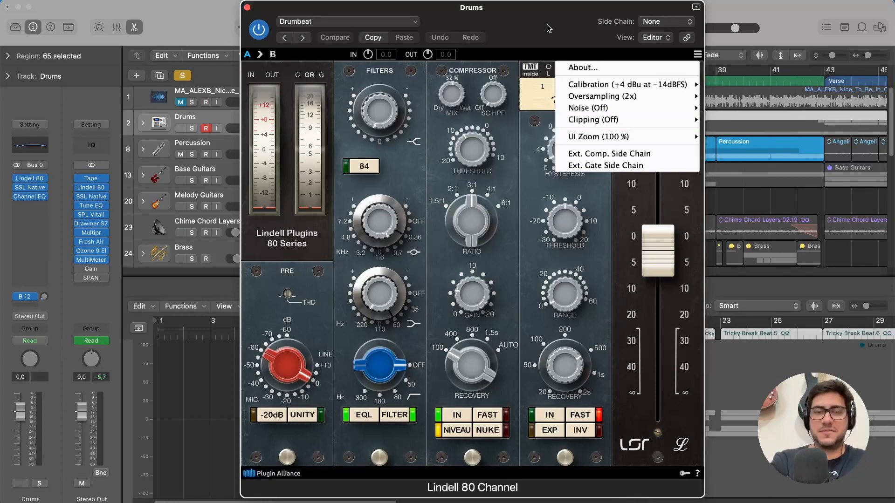
left_click(698, 55)
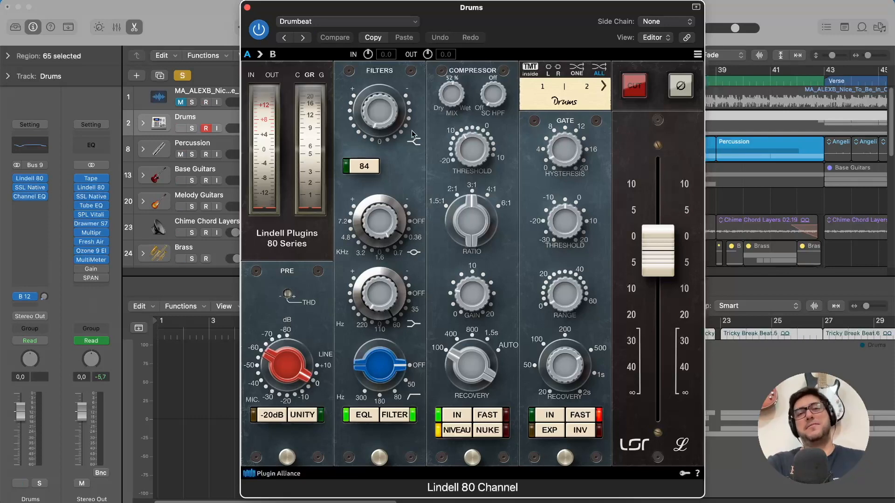
Close the Lindell 80 Channel and compare the channel strip plug-ins of the Percussion, guitar, Chime Chord Layers 02, Brass and Bass tracks.
left_click(248, 8)
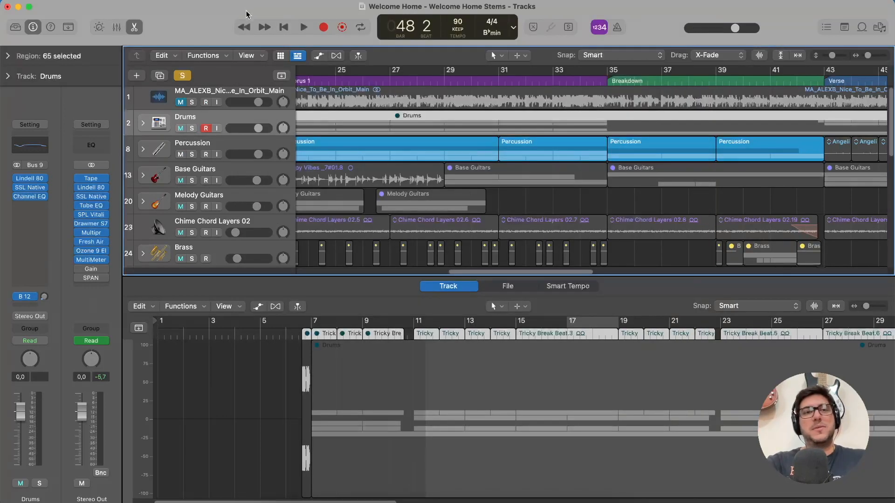
left_click(218, 147)
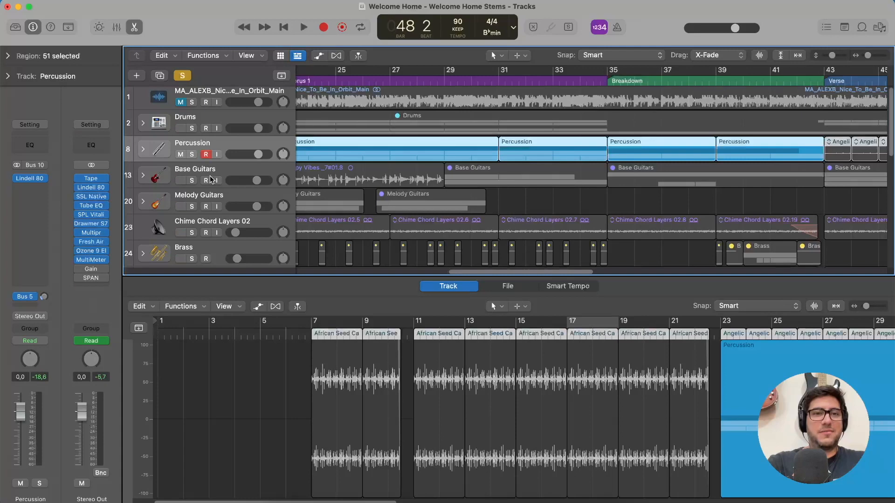
left_click(217, 174)
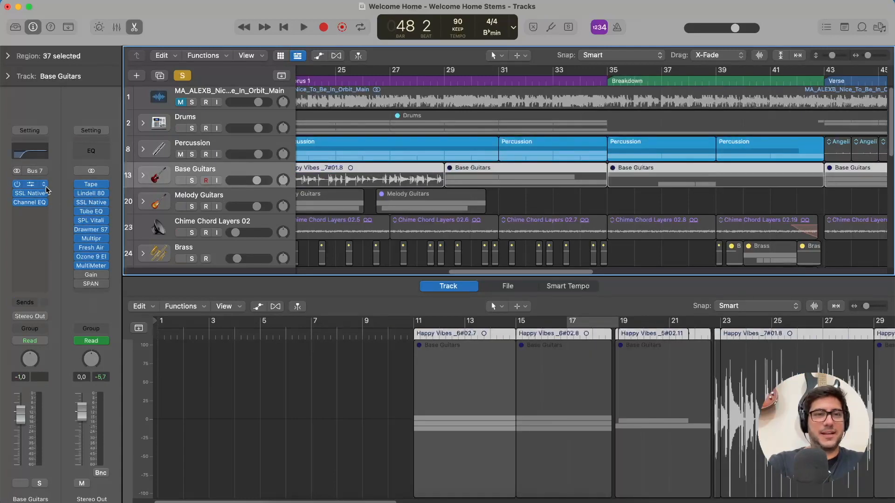
left_click(208, 206)
left_click(222, 227)
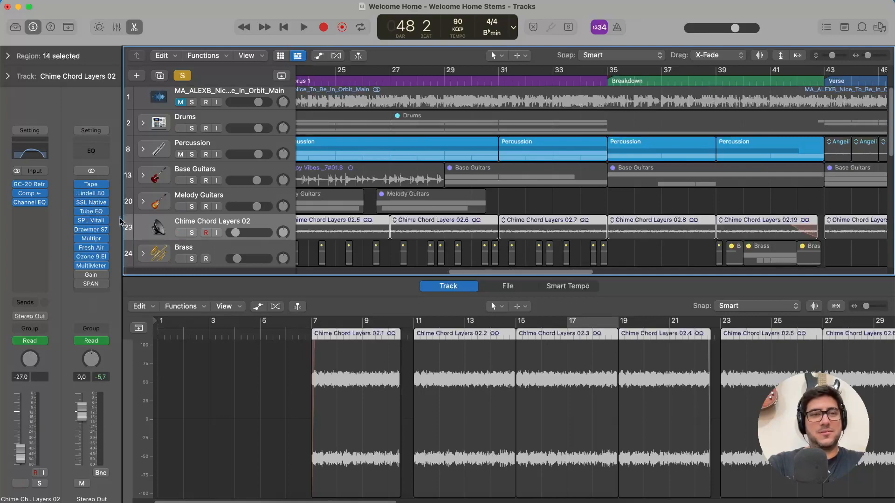
left_click(222, 259)
scroll(219, 211, "down", 4)
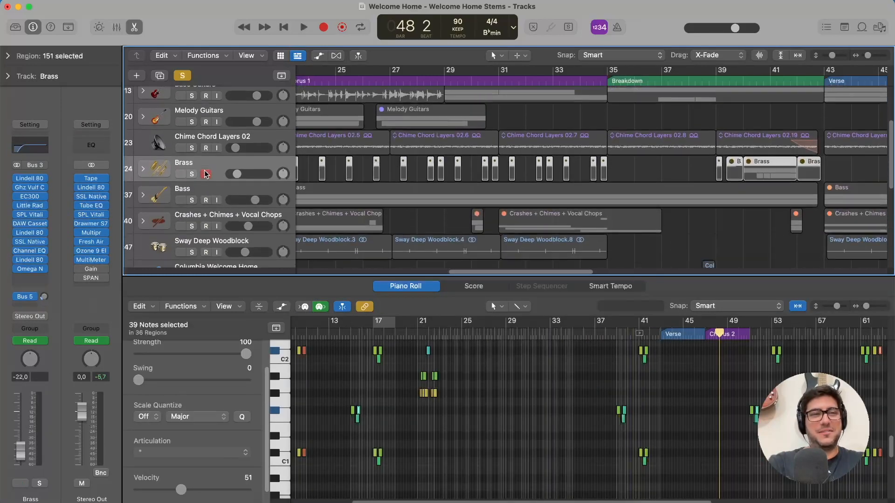
left_click(213, 180)
scroll(215, 178, "up", 5)
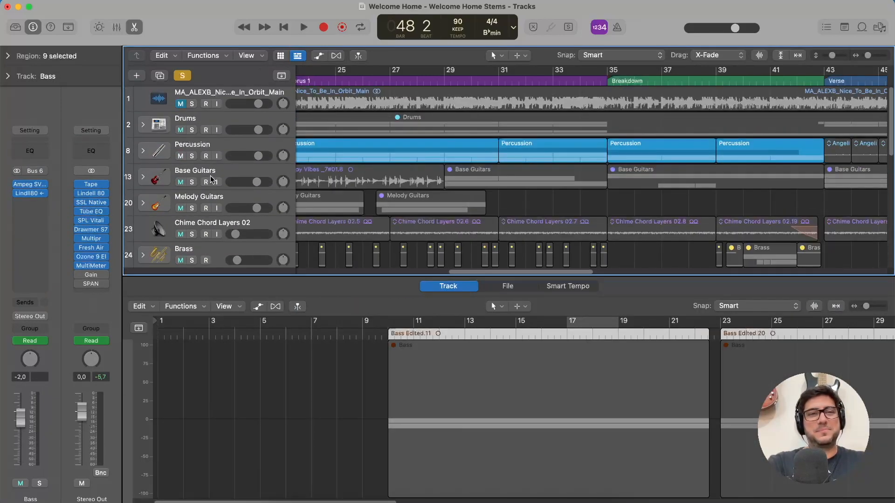
Review the SSL Native Bus Compressor 2 and the Channel EQ on the Drums stack, closing each plug-in window.
left_click(222, 120)
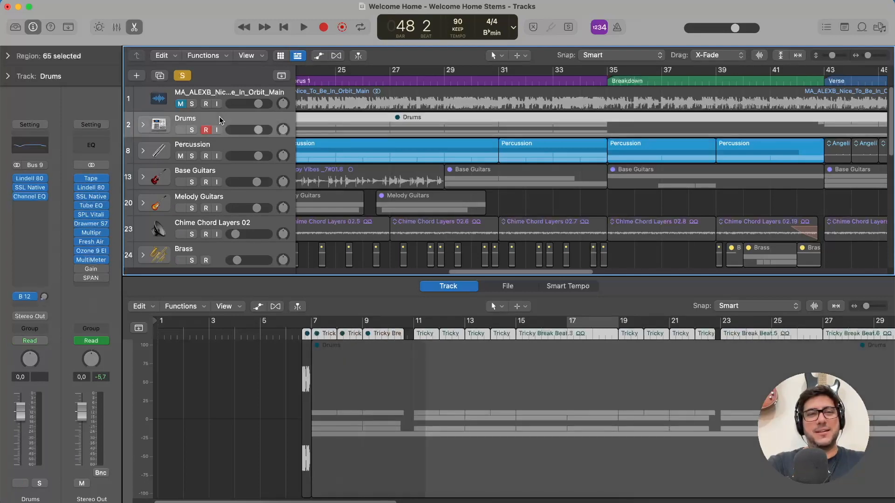
left_click(30, 188)
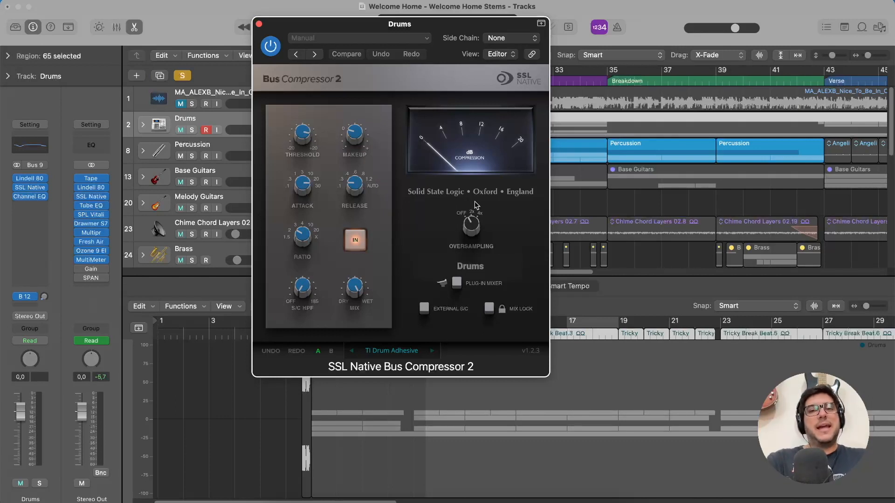
left_click(259, 24)
left_click(29, 197)
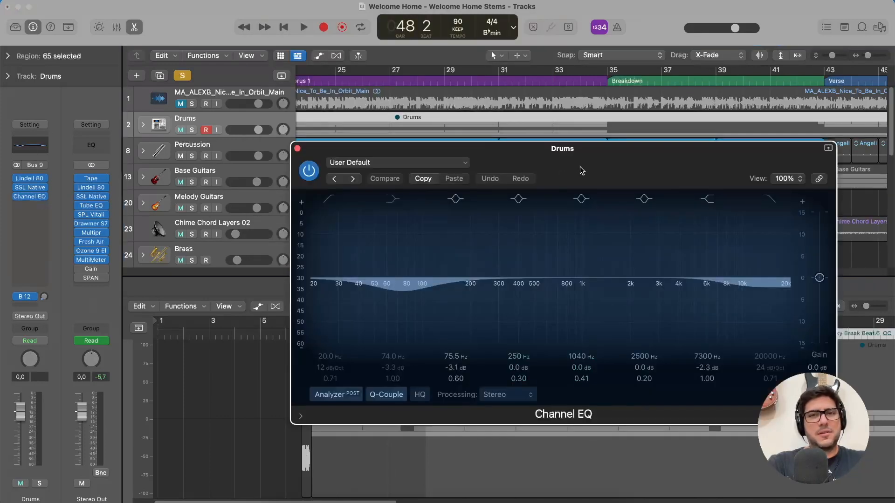
left_click_drag(573, 173, 511, 94)
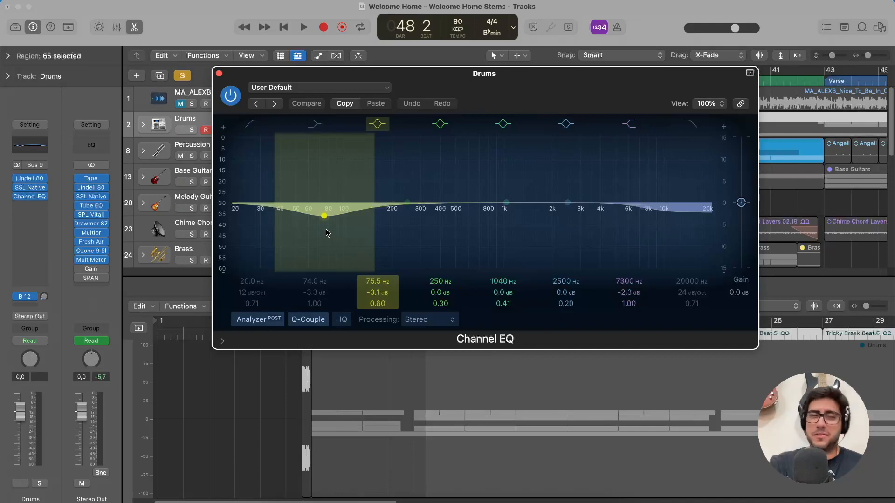
left_click(219, 75)
Review the Lindell 80 Channel and its Drumbeat preset on the Percussion stack, leaving the preset unchanged, and close the plug-in.
left_click(179, 152)
left_click(30, 178)
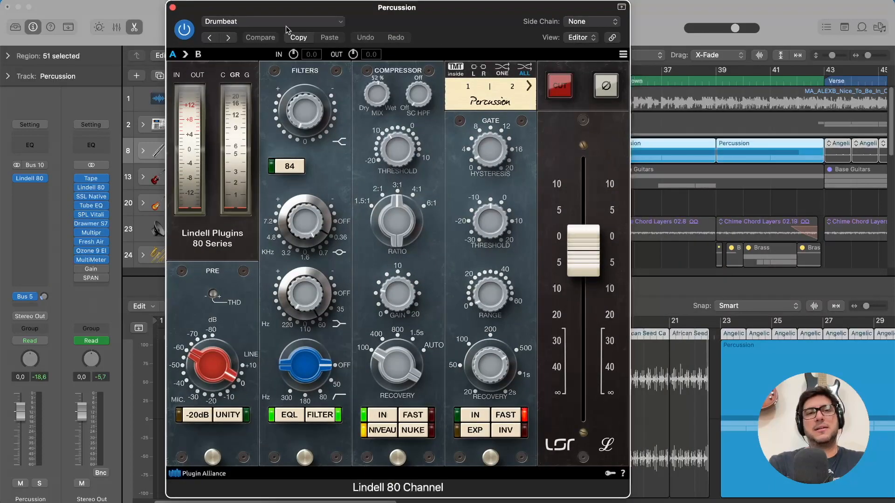
left_click(290, 22)
left_click(191, 10)
left_click(173, 8)
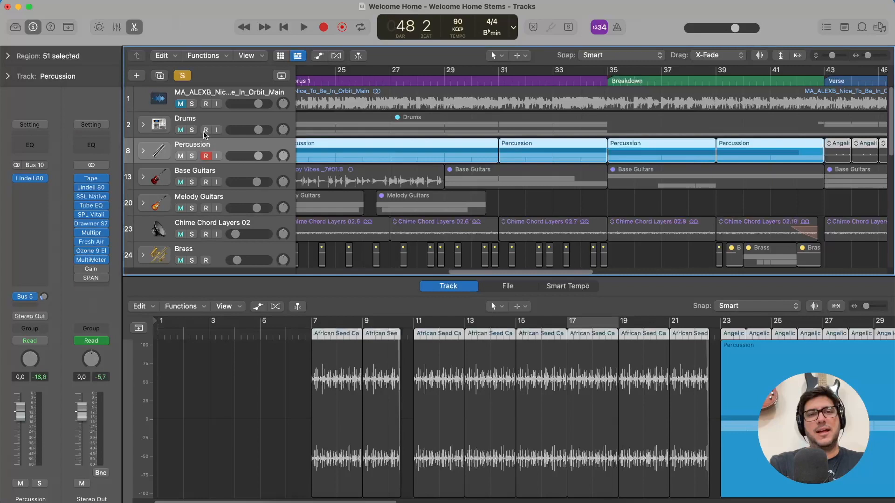
Solo the Base Guitars stack, hide the audio editor, and expand the stack to show its guitar tracks.
left_click(228, 175)
key("e")
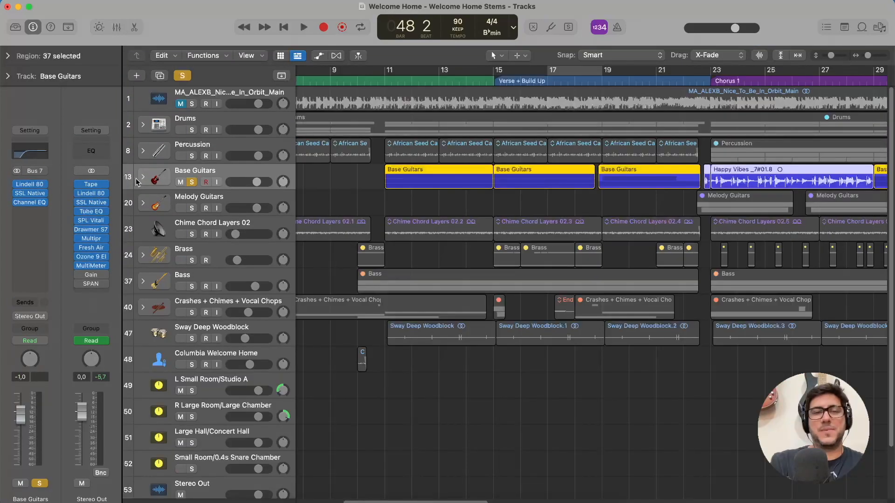
scroll(493, 236, "left", 5)
scroll(492, 237, "right", 5)
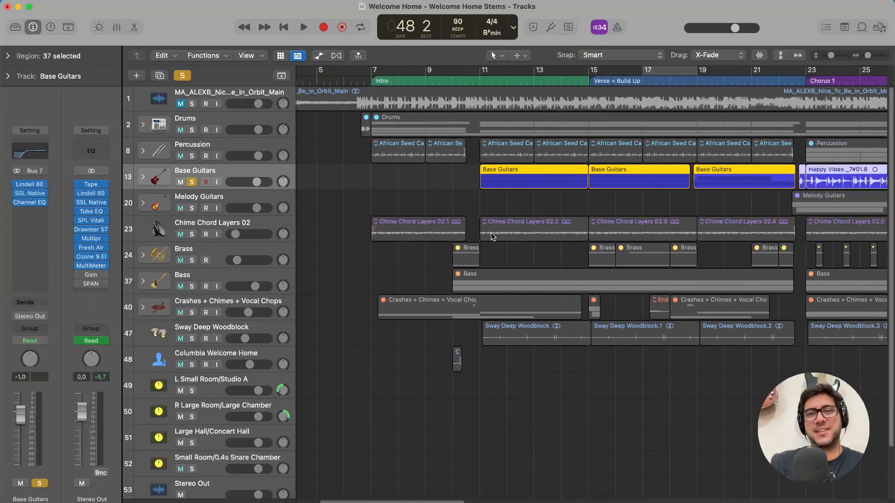
left_click(142, 177)
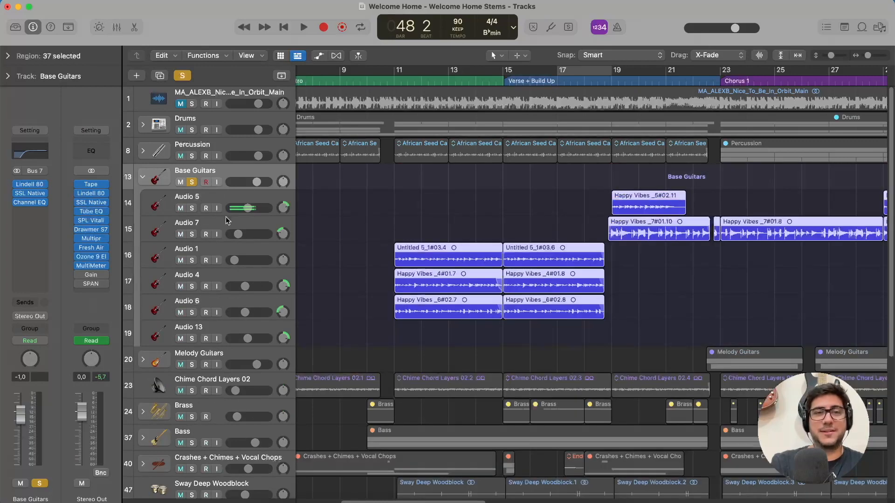
Play the soloed Base Guitars from bar 11 into the Verse + Build Up section, and stop playback.
left_click(393, 80)
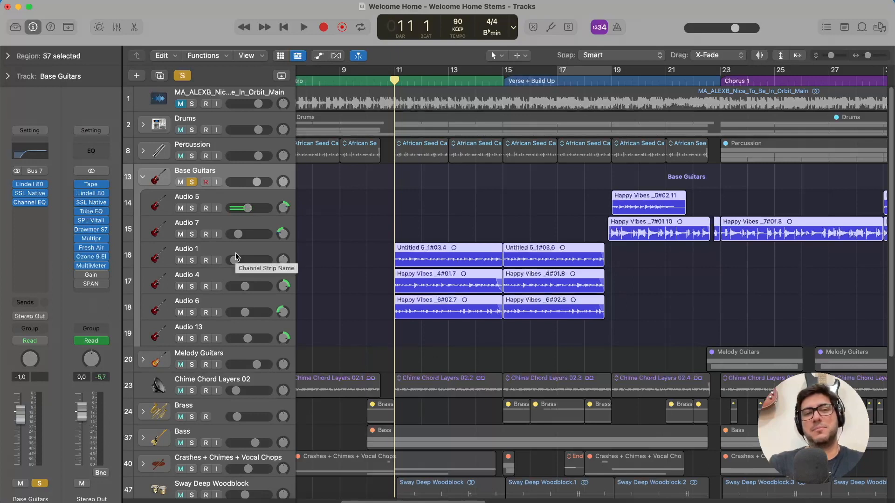
key("space")
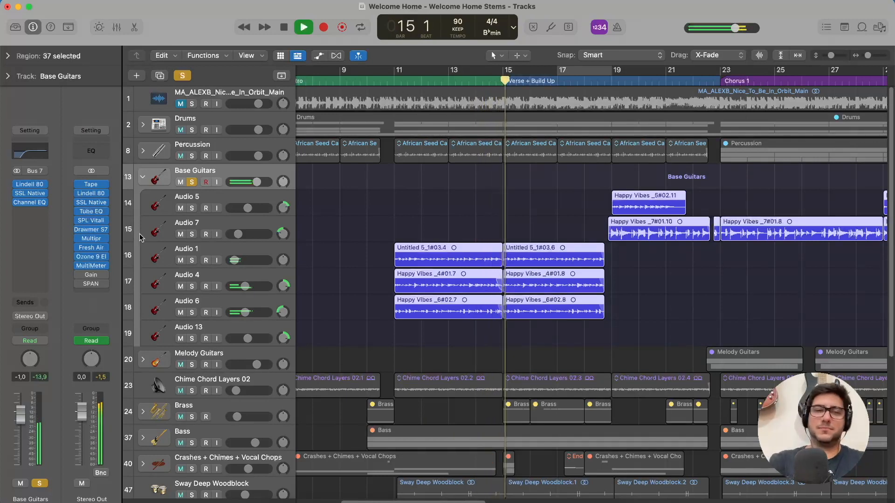
key("space")
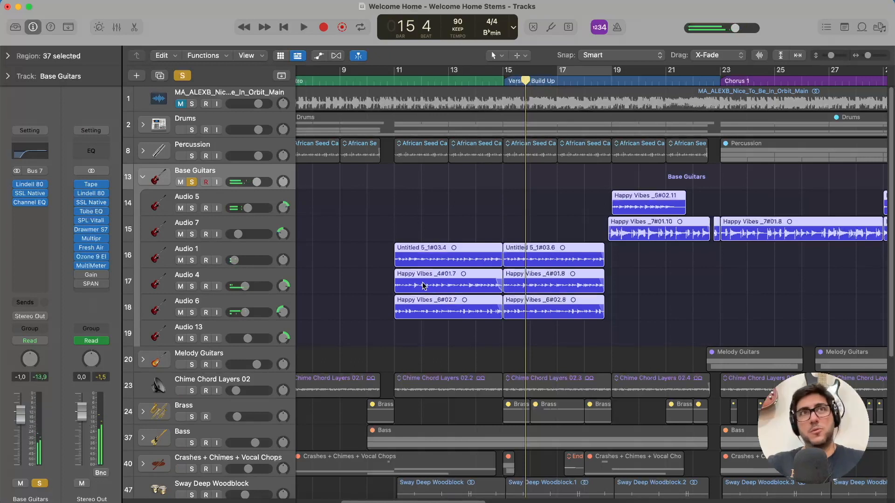
Compare the channel strips, panning and sends of the Audio 1, Audio 4 and Audio 6 guitar tracks.
left_click(207, 245)
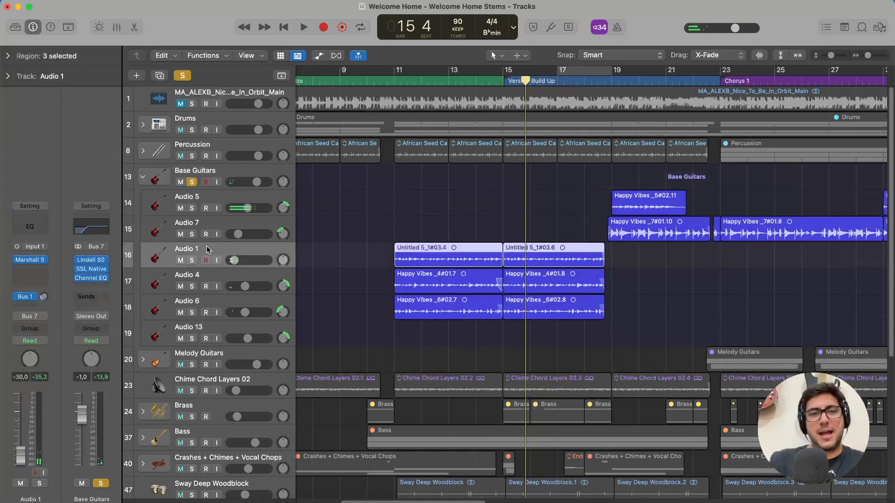
left_click(208, 279)
left_click(208, 303)
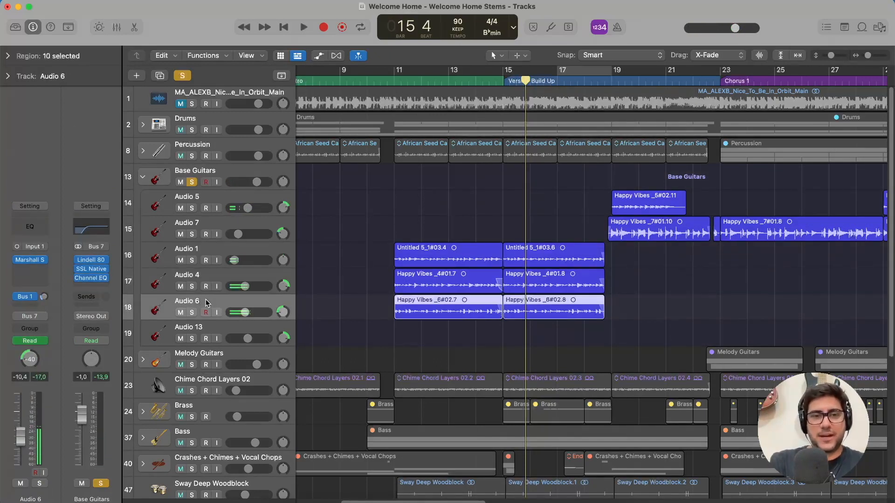
left_click(253, 275)
left_click(235, 252)
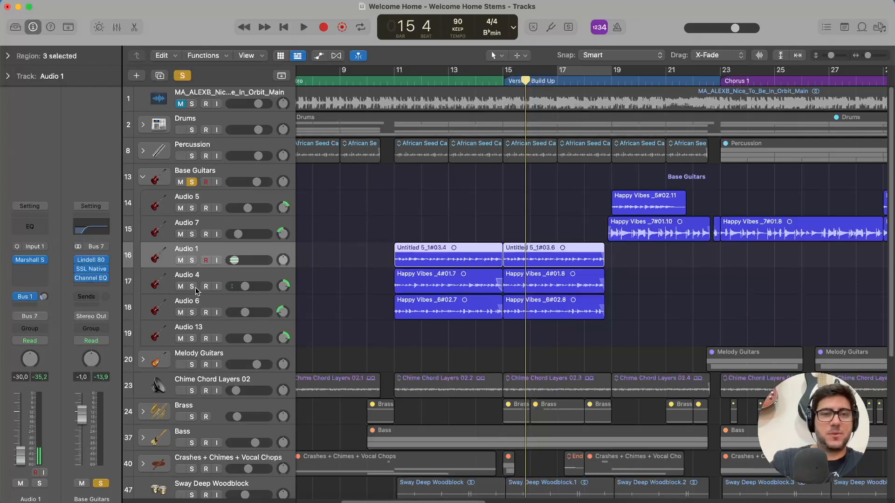
Unsolo the Base Guitars stack, solo only its Audio 6, Audio 4 and Audio 1 tracks, and select Audio 1.
left_click(192, 182)
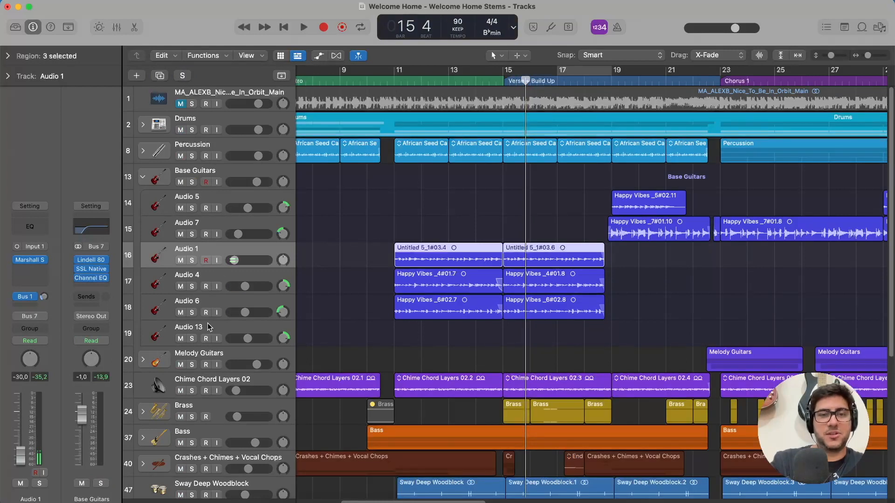
left_click(208, 306)
left_click(191, 313)
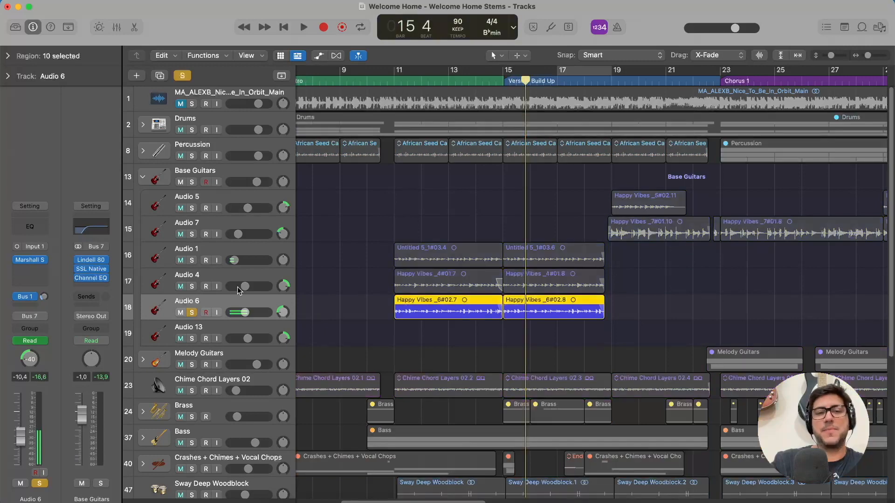
left_click(217, 275)
left_click(192, 287)
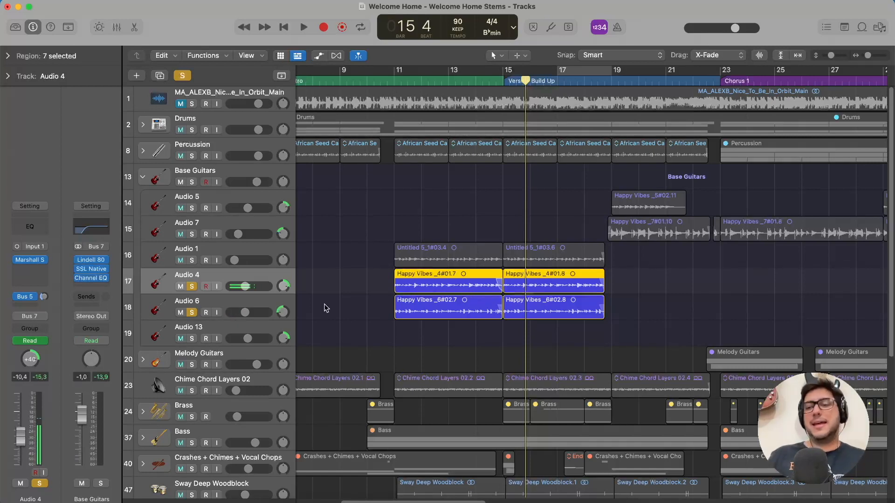
left_click(192, 261)
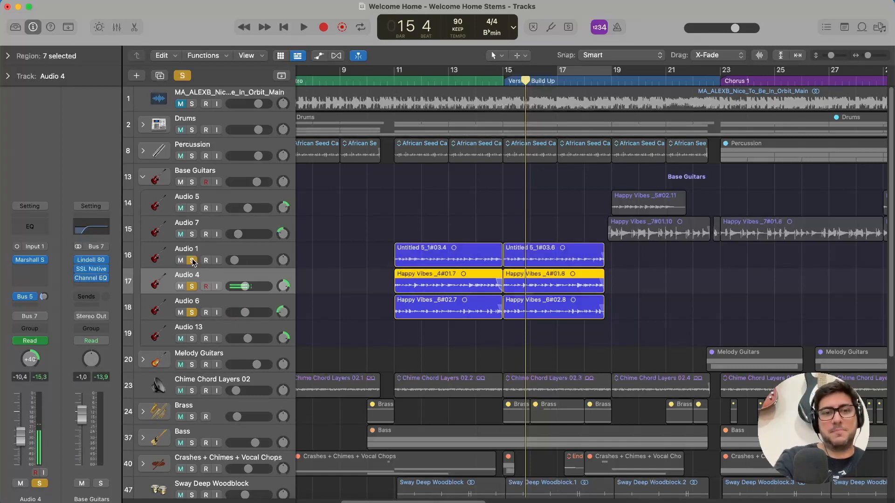
left_click(214, 249)
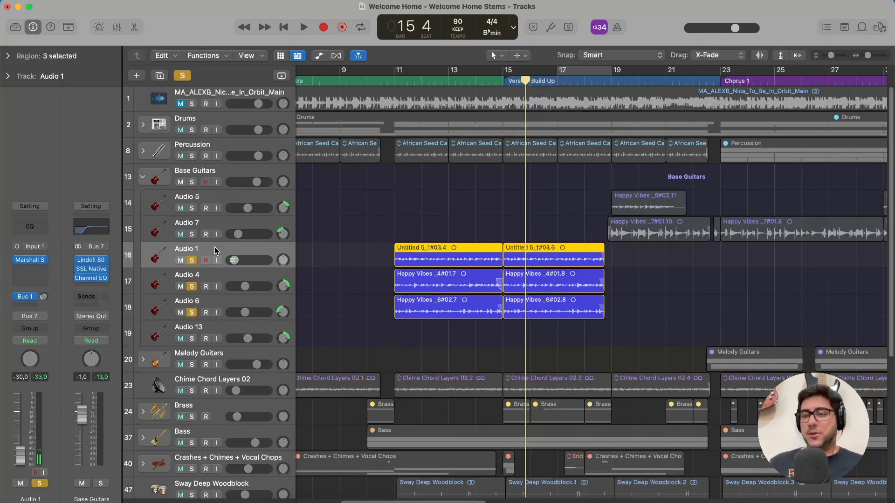
Leave only Audio 1 soloed and play it from bar 11.
left_click(191, 287)
left_click(195, 313)
left_click(395, 81)
key("space")
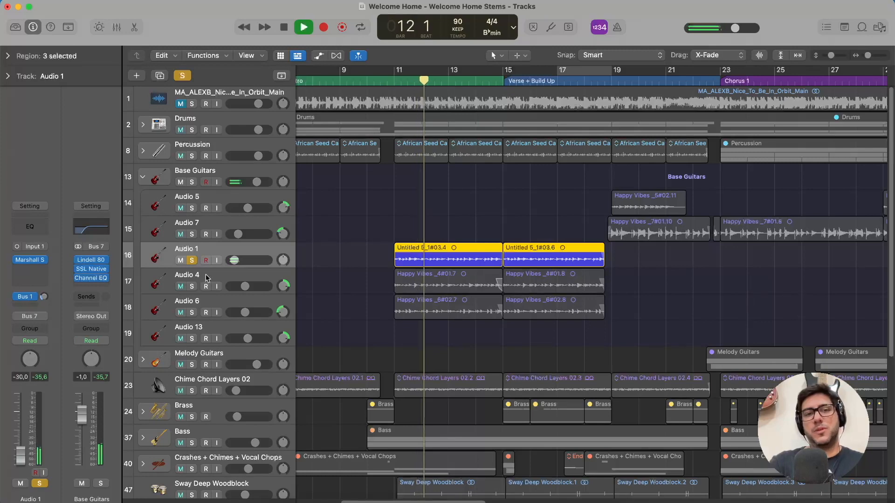
During playback, audition Audio 4 alone, followed by Audio 6 alone.
left_click(192, 260)
left_click(191, 287)
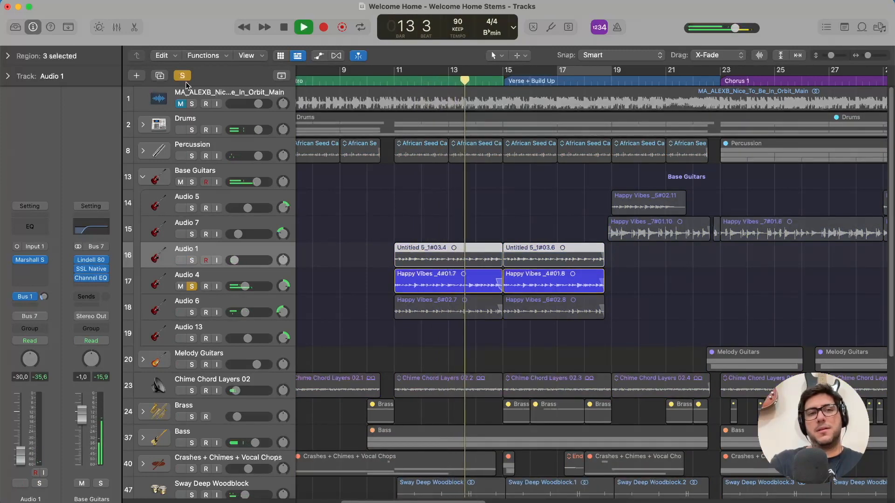
left_click(192, 312)
left_click(194, 286)
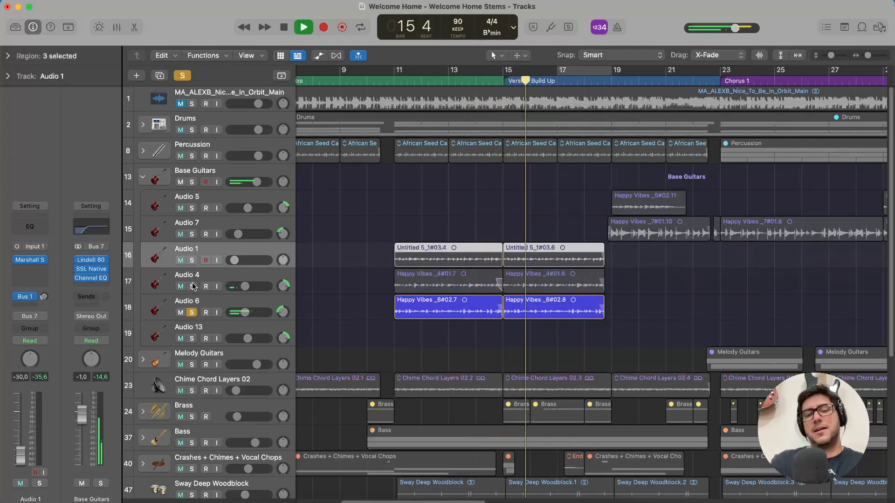
Solo Audio 1, Audio 4 and Audio 6 together to hear the layered guitars, and stop playback.
left_click(194, 286)
key("s")
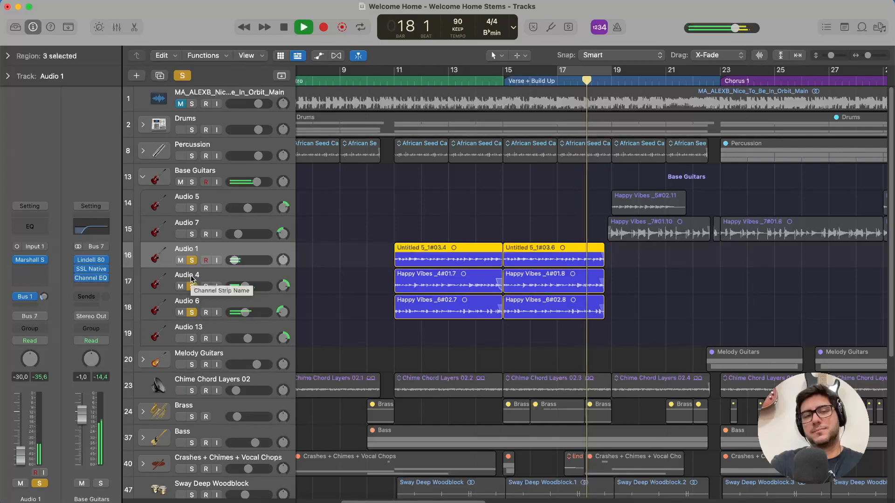
key("space")
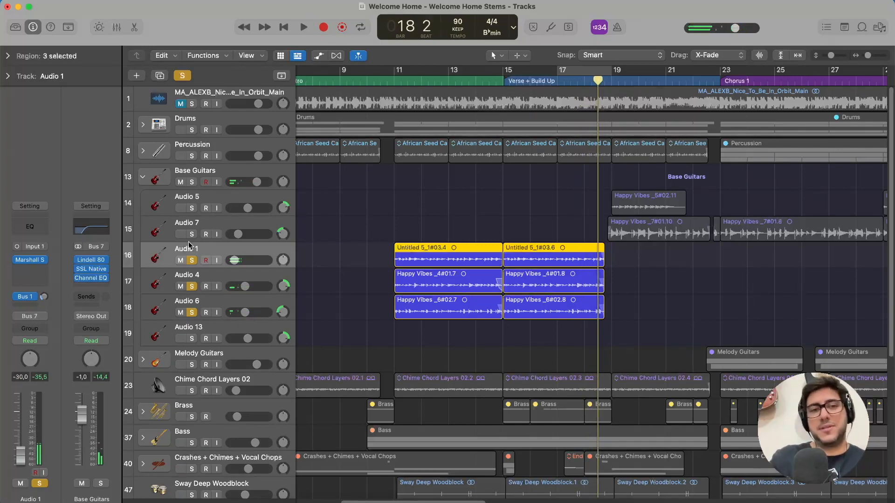
Inspect the L Small Room/Studio A reverb track's panning and plug-ins, and return to the Audio 1 guitar track.
scroll(189, 246, "down", 5)
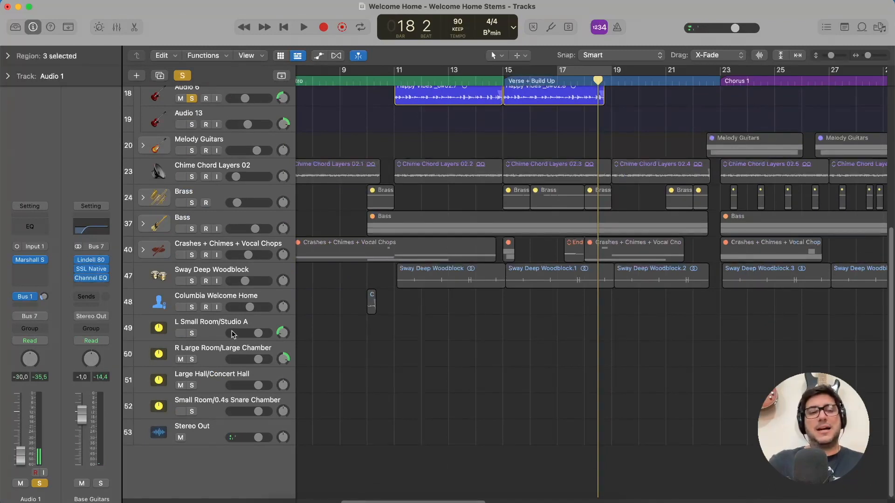
left_click(206, 331)
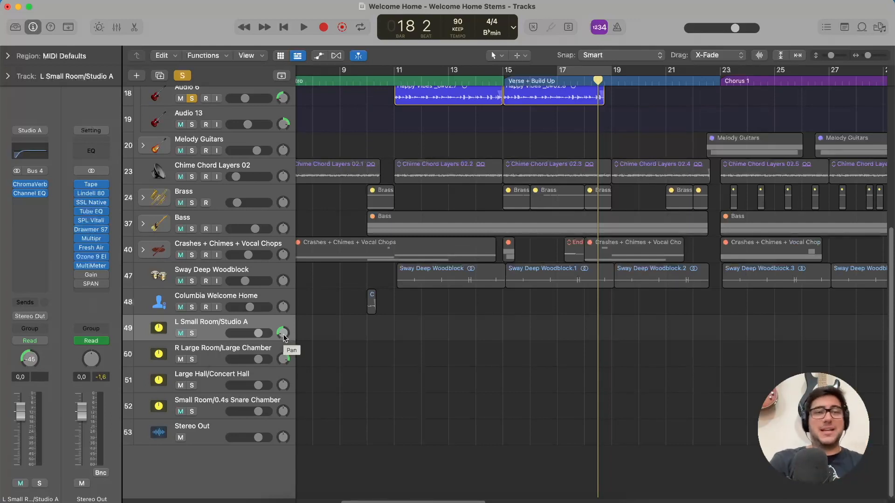
scroll(284, 338, "up", 6)
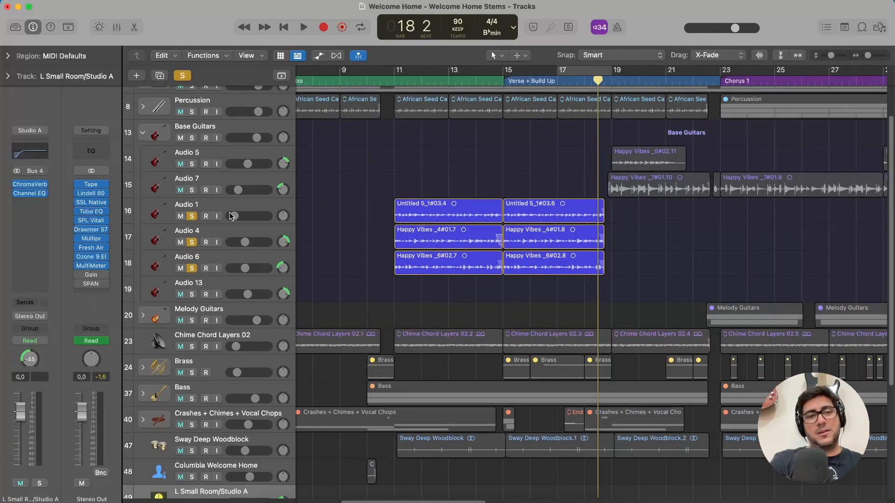
left_click(233, 206)
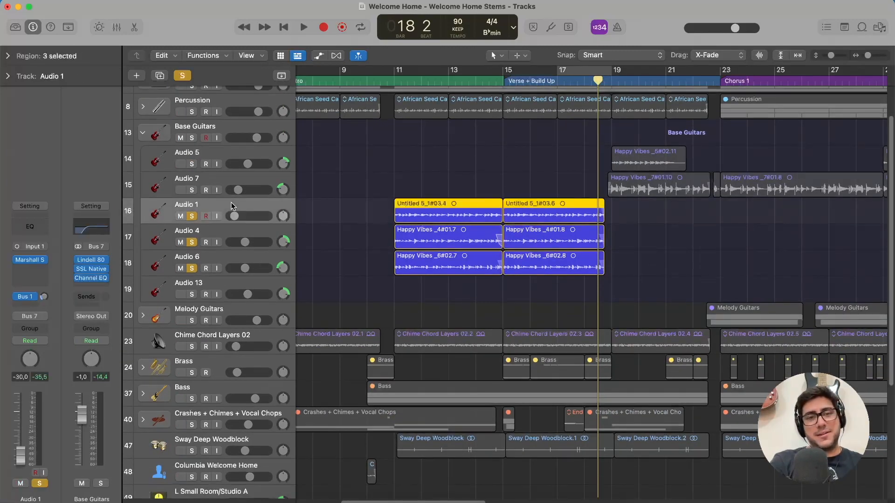
Inspect Audio 4's bus send, and the R Large Room/Large Chamber and L Small Room/Studio A reverb tracks.
left_click(228, 235)
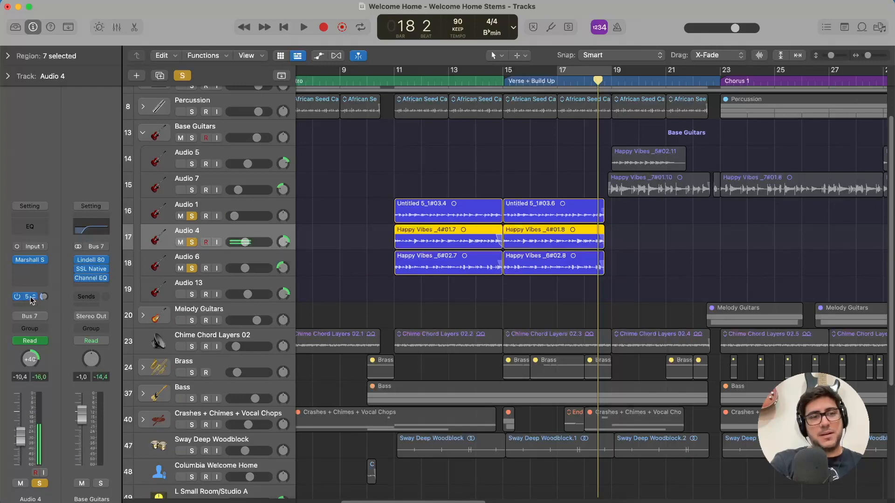
scroll(196, 340, "down", 5)
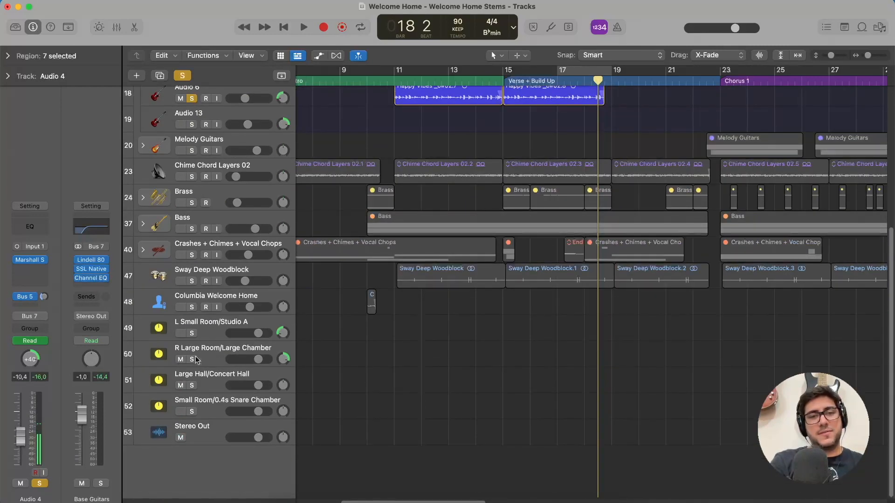
left_click(222, 356)
left_click(219, 329)
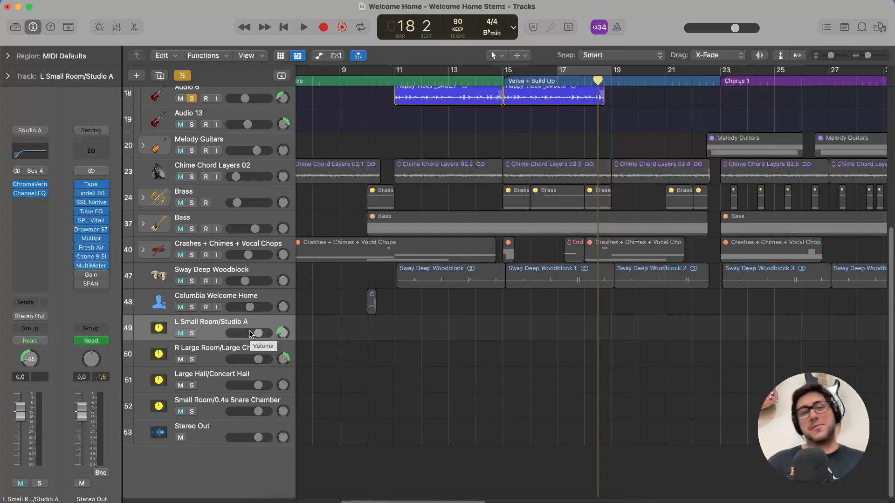
Clear the solos on Audio 1, Audio 4 and Audio 6.
scroll(250, 333, "up", 3)
scroll(251, 334, "up", 3)
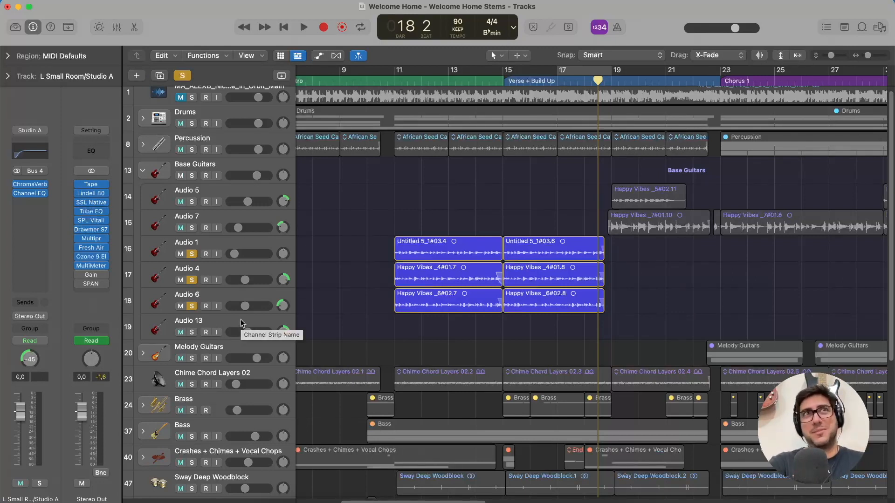
left_click(191, 254)
left_click(192, 281)
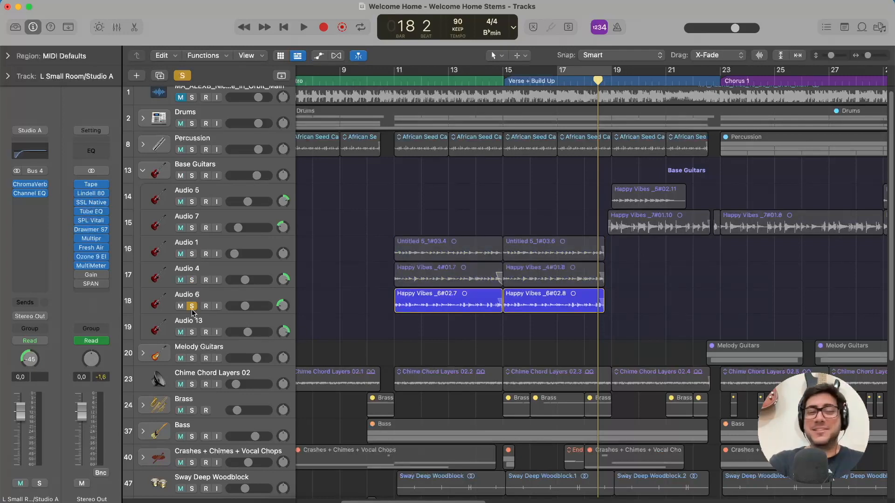
left_click(192, 306)
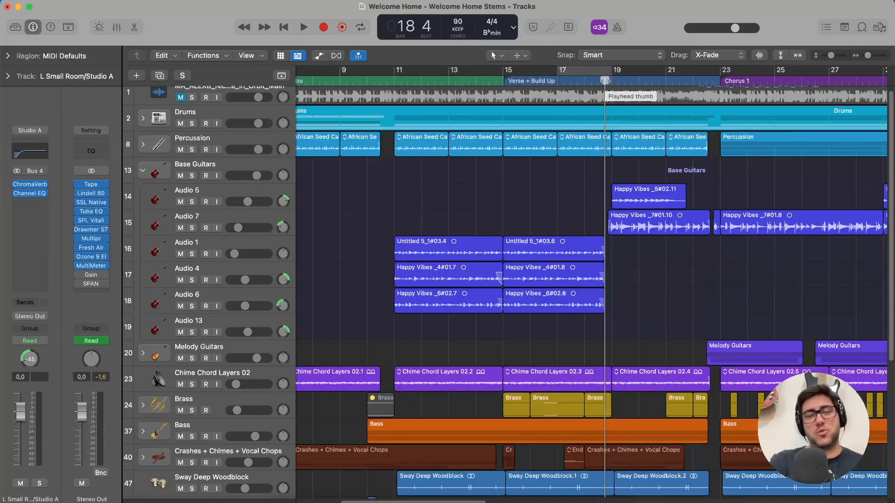
Solo Audio 5 and Audio 7 together and play them from just before bar 19.
left_click(192, 201)
left_click(191, 227)
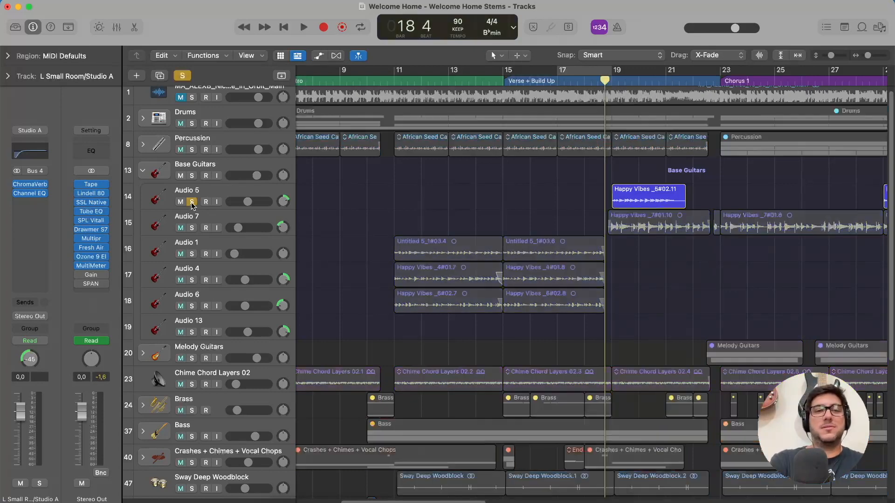
scroll(571, 230, "right", 4)
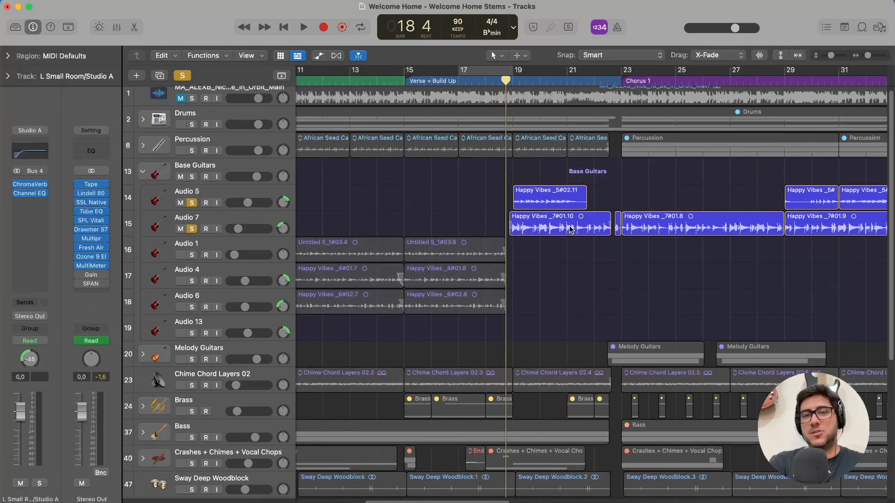
key("space")
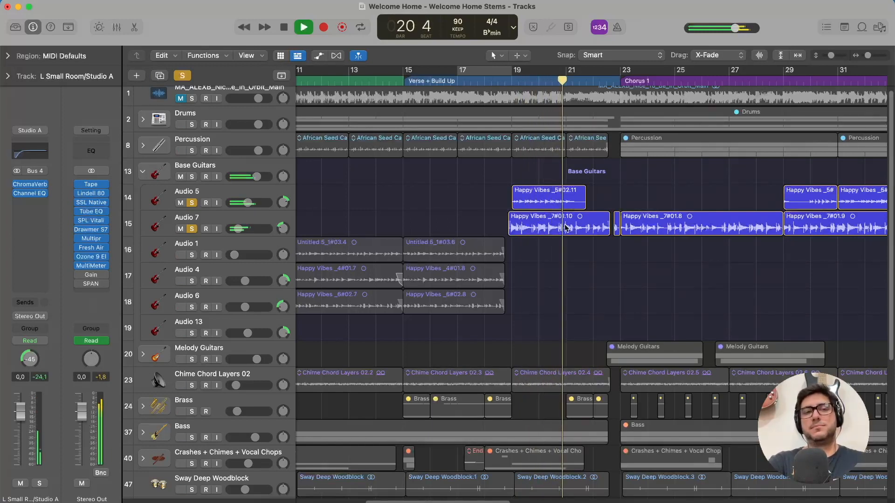
Take Audio 7 out of solo, audition Audio 5 alone from around bar 19, and stop playback.
left_click(192, 229)
left_click(506, 83)
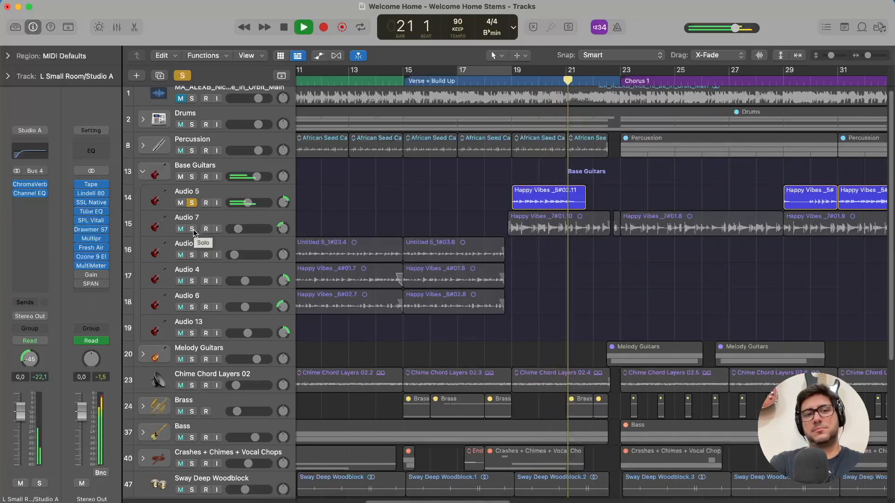
key("space")
Leave only Audio 7 soloed and play it from bar 19.
left_click(199, 219)
left_click(192, 228)
left_click(192, 203)
left_click(518, 83)
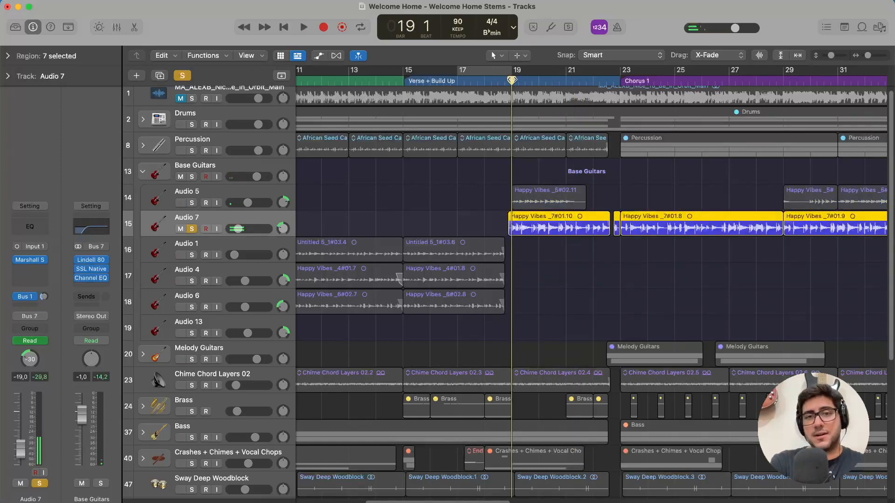
key("space")
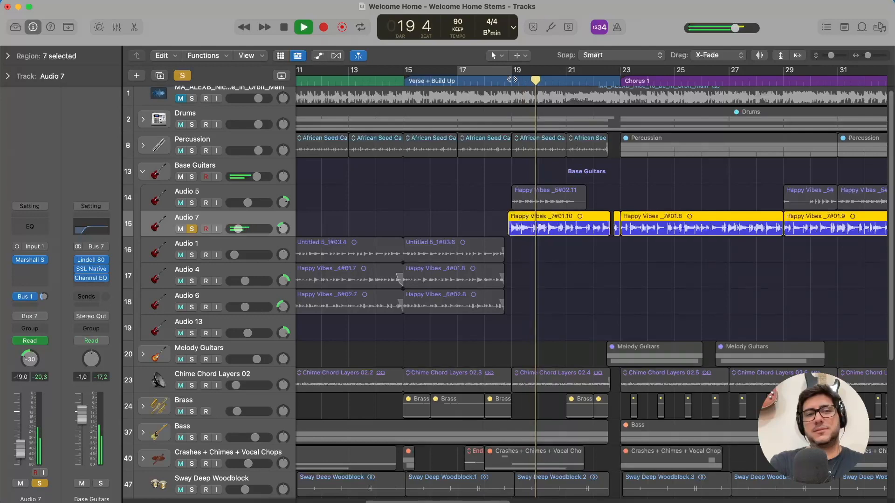
Check the reverb return tracks while Audio 7 plays, and stop playback.
scroll(226, 277, "down", 5)
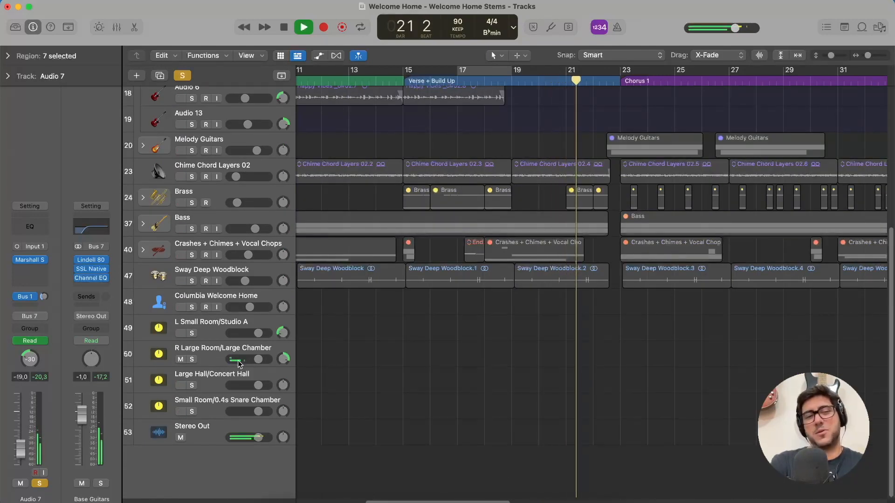
scroll(259, 332, "up", 5)
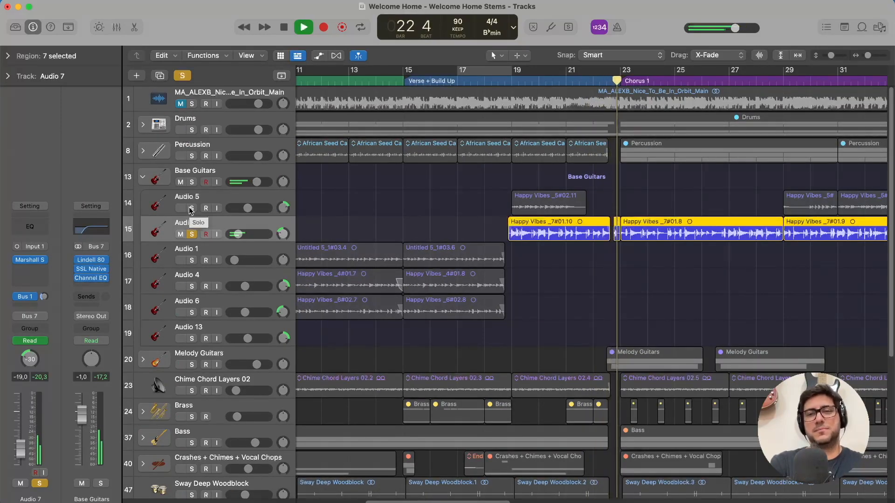
key("space")
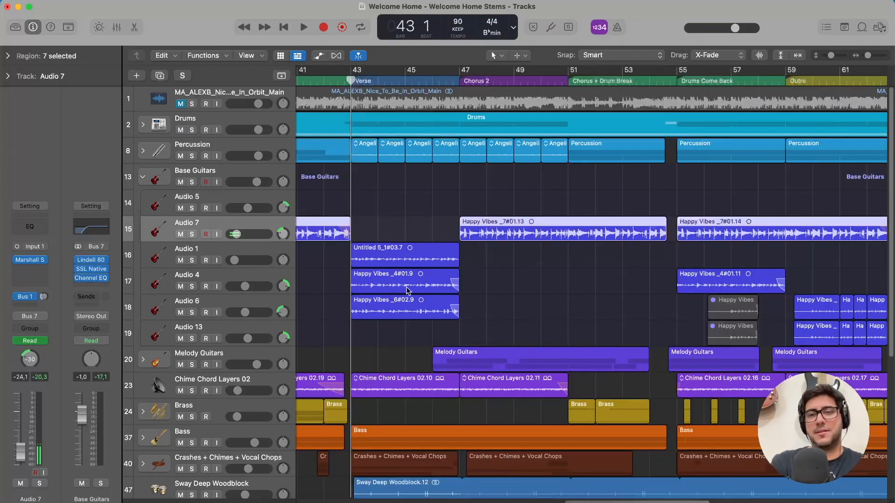
Survey the guitar regions across the arrangement, and compare the amp plug-in, send and panning on each Base Guitars track from Audio 5 to Audio 13.
scroll(407, 290, "right", 10)
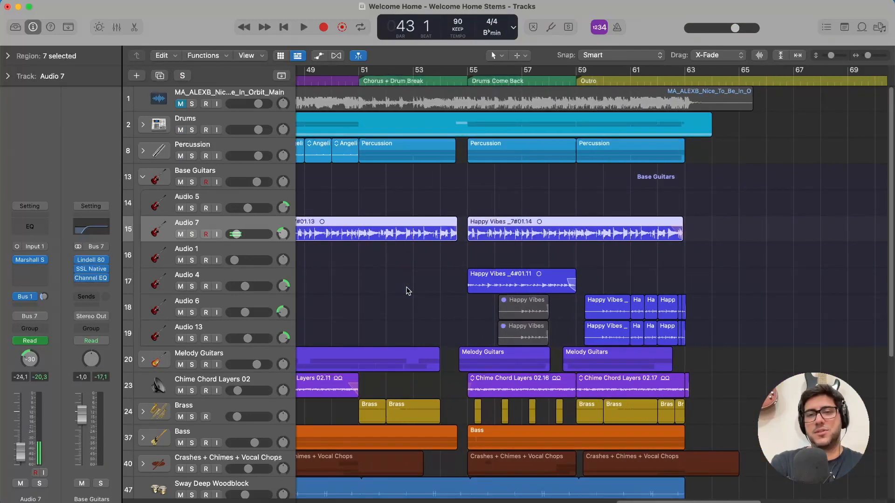
scroll(407, 290, "left", 20)
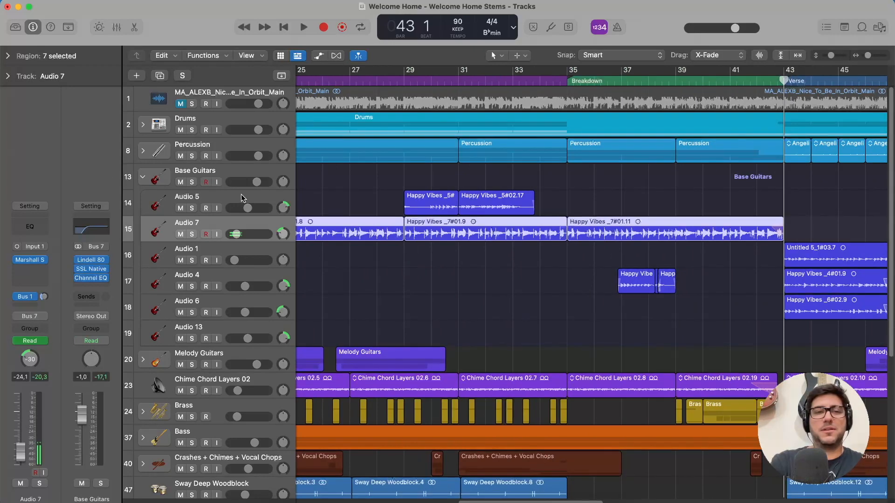
left_click(227, 199)
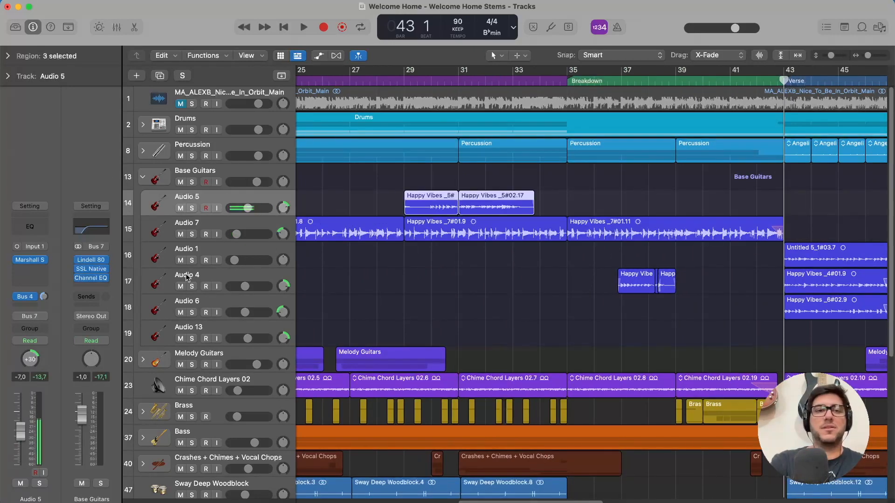
left_click(196, 227)
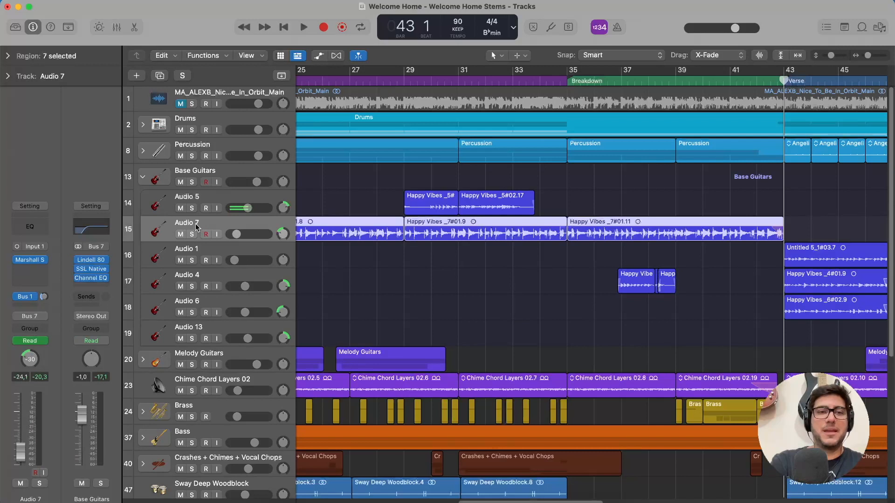
left_click(214, 252)
left_click(208, 280)
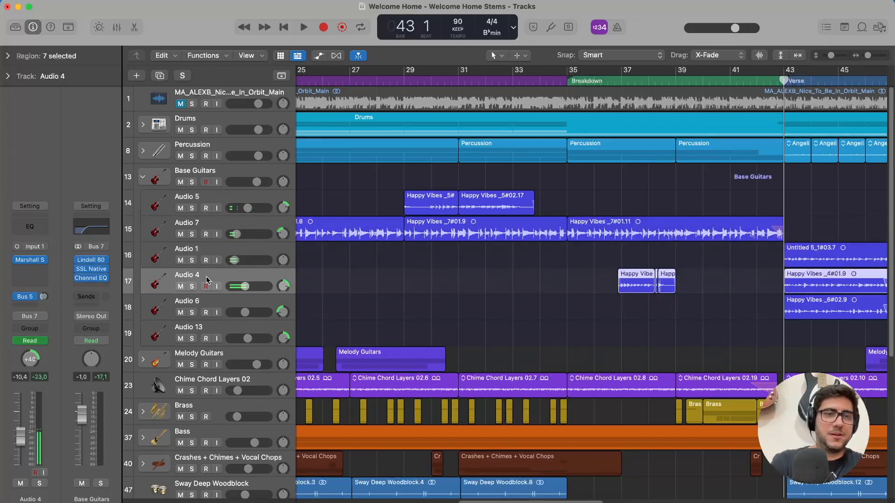
left_click(203, 311)
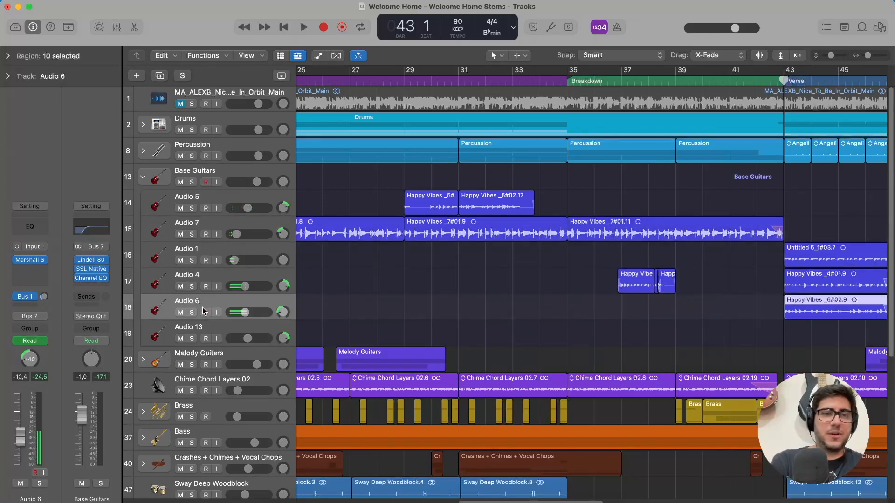
left_click(208, 332)
Open the Marshall Silver Jubilee 2555 plug-in on Audio 5 and reposition its window to view the full amp.
left_click(211, 201)
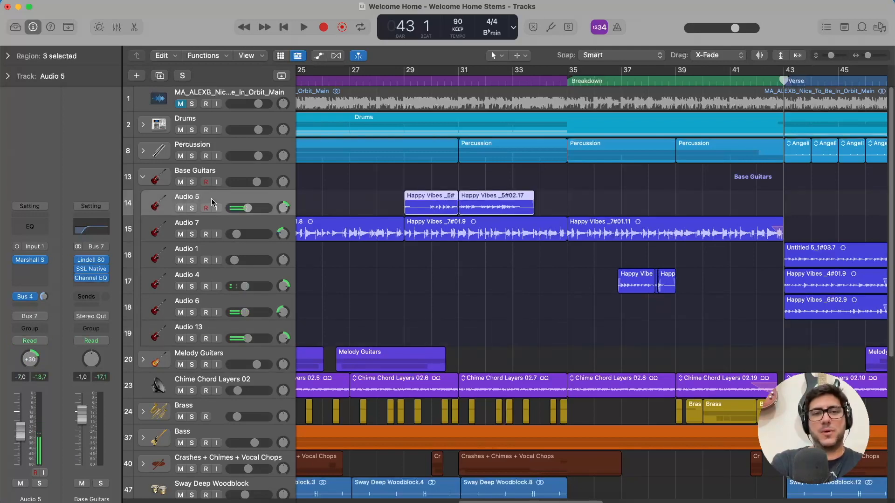
left_click(29, 262)
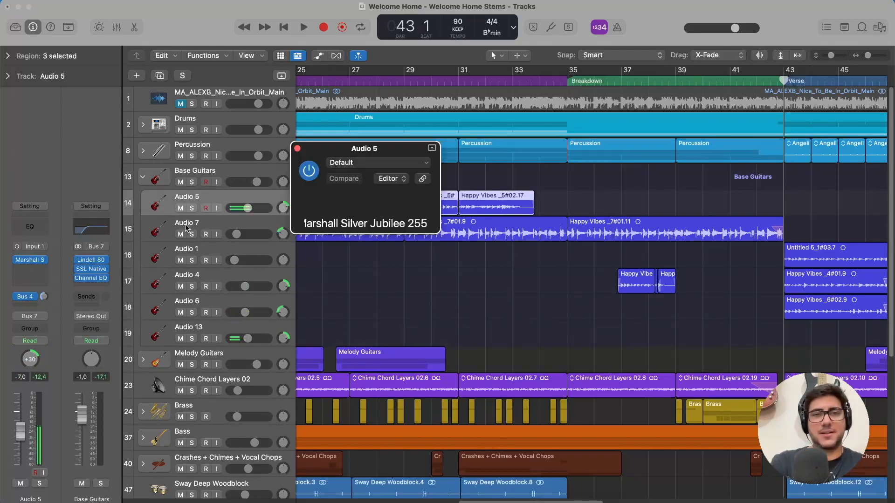
left_click_drag(597, 150, 437, 36)
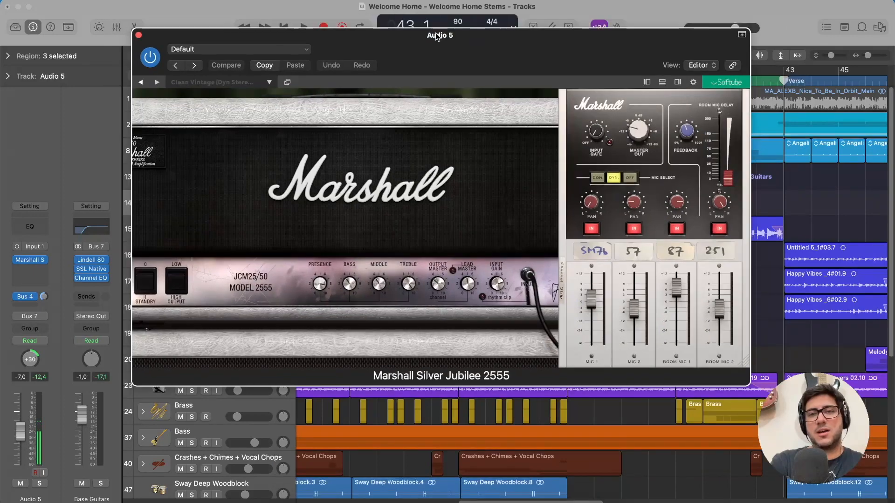
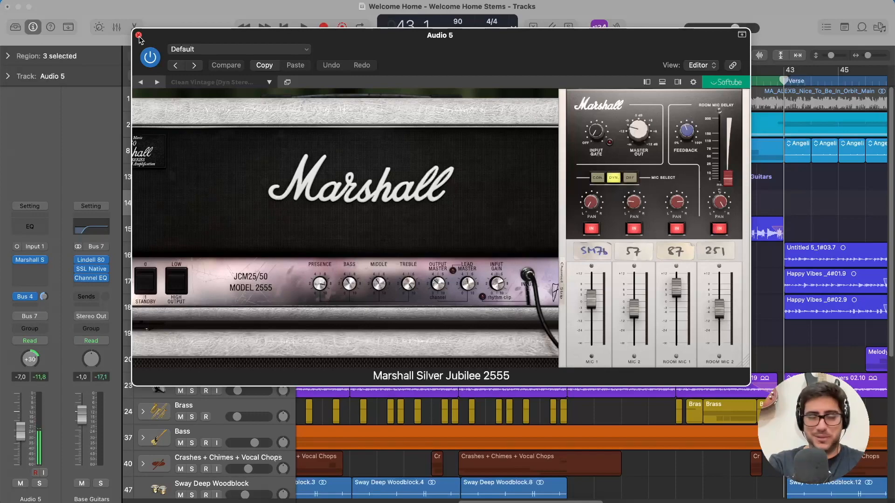
Close the Audio 5 amp plug-in, collapse the Base Guitars stack and expand Melody Guitars to see its regions.
left_click(139, 36)
left_click(158, 210)
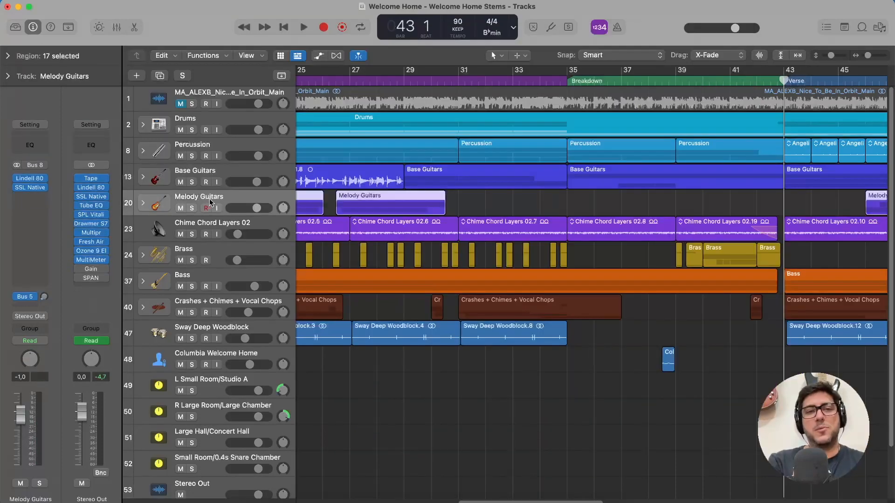
scroll(157, 210, "left", 3)
left_click(143, 204)
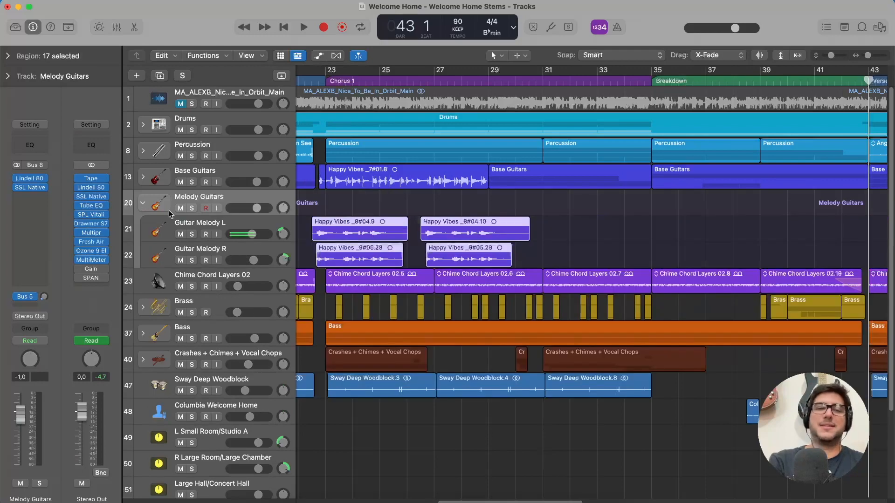
scroll(508, 246, "left", 5)
scroll(508, 246, "left", 3)
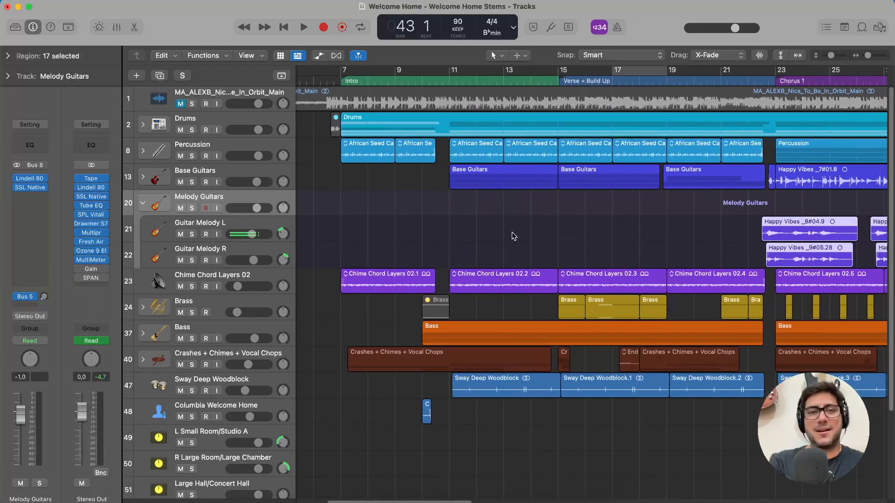
Compare the channel strips of Guitar Melody L and R, and view the Marshall Silver Jubilee 2555 plug-in on Guitar Melody R.
left_click(184, 222)
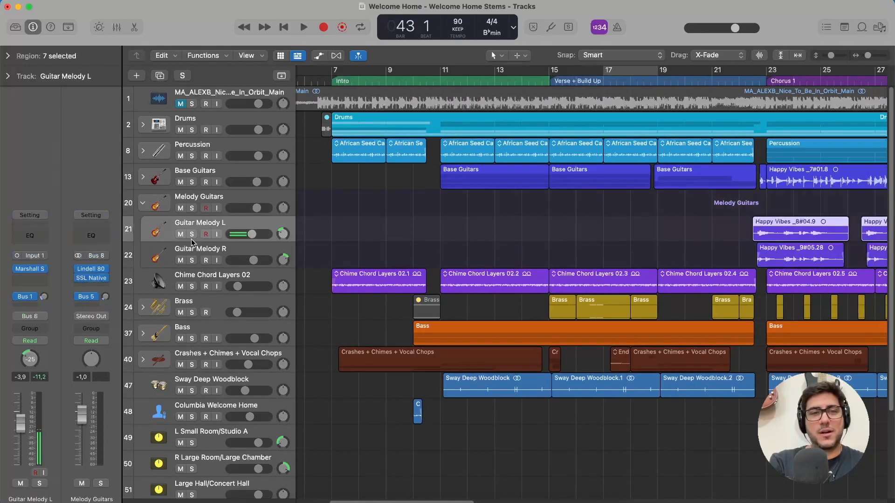
left_click(240, 255)
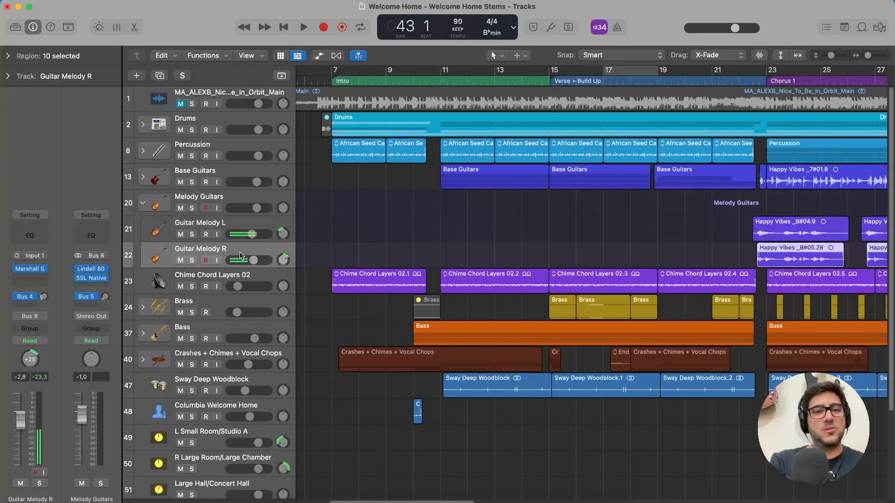
left_click(30, 269)
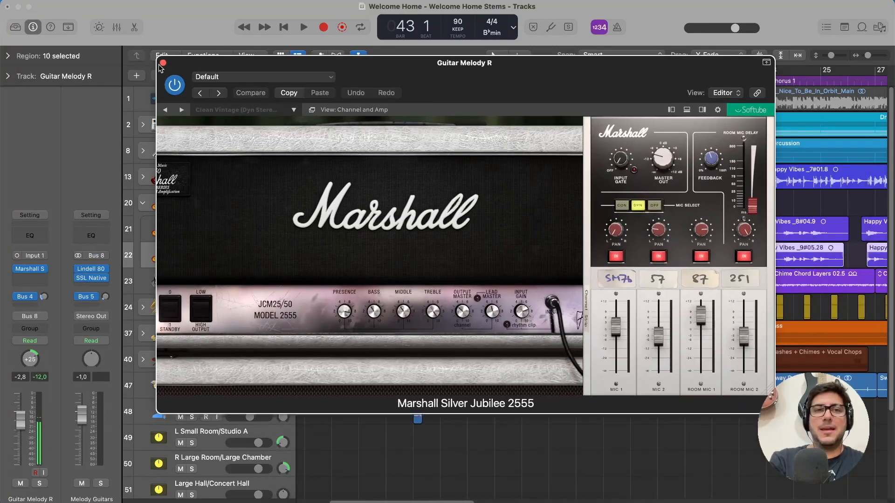
left_click(163, 63)
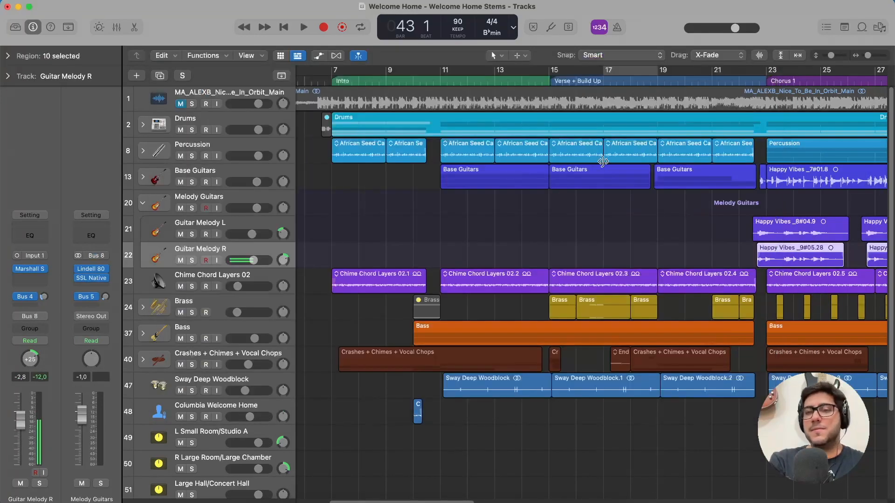
Play Guitar Melody L and Guitar Melody R soloed from just before Chorus 1, and stop playback.
scroll(563, 92, "right", 5)
left_click(566, 81)
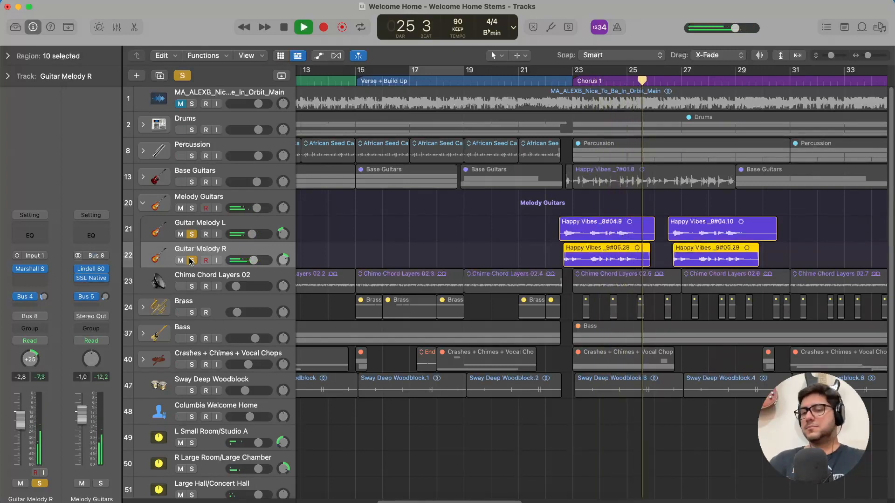
key("space")
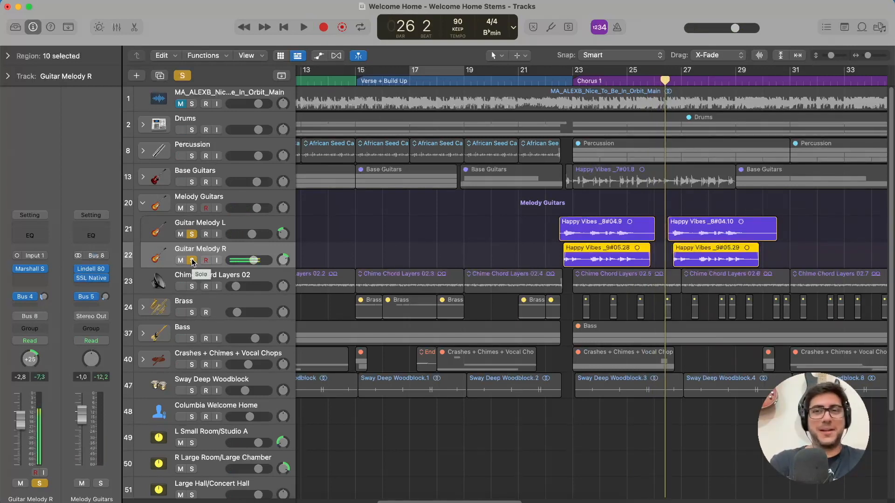
Clear the solo on both guitar melody tracks and select Guitar Melody L.
left_click(192, 260)
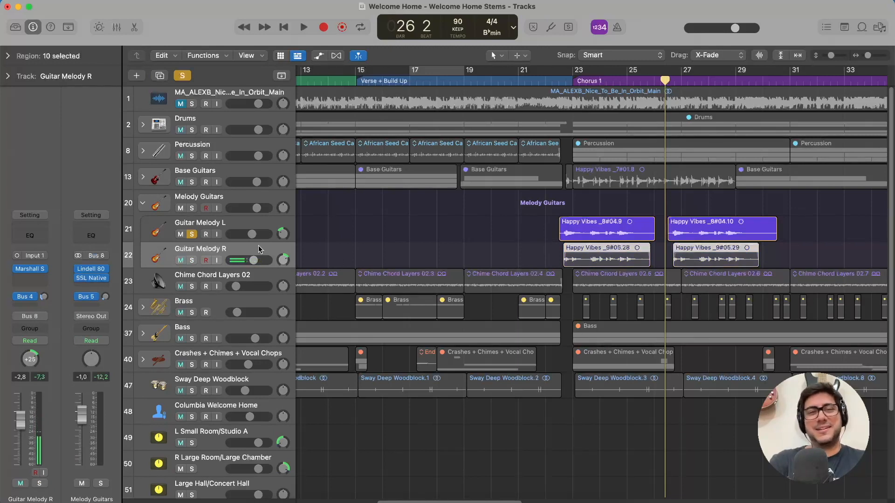
left_click(191, 234)
left_click(204, 228)
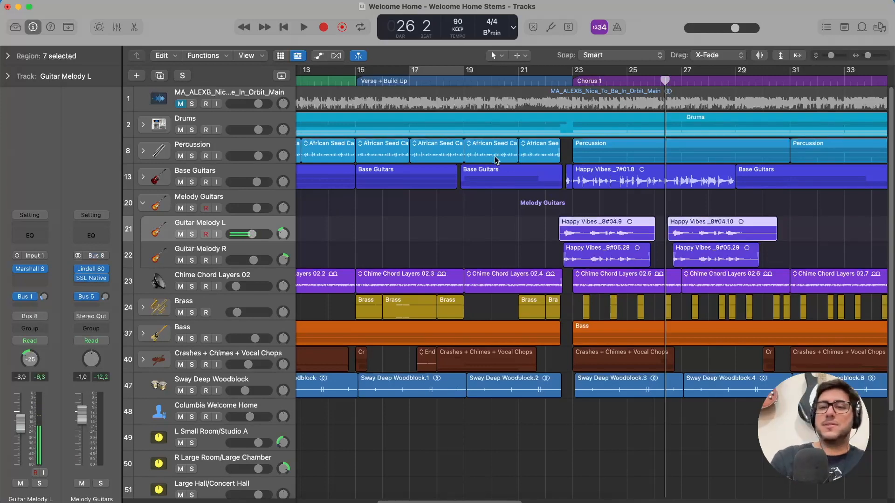
Solo Guitar Melody L and R, play them from bar 46 through Chorus 2 into the drum break, and stop playback.
scroll(783, 187, "right", 5)
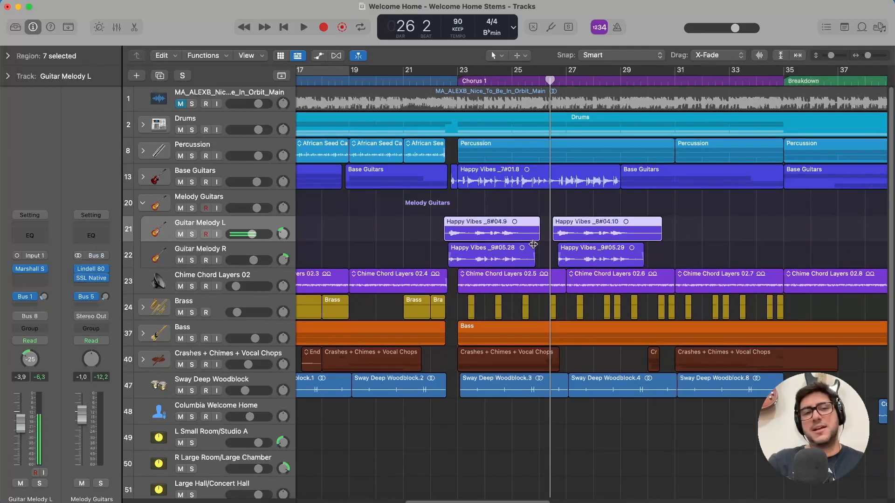
scroll(533, 244, "right", 15)
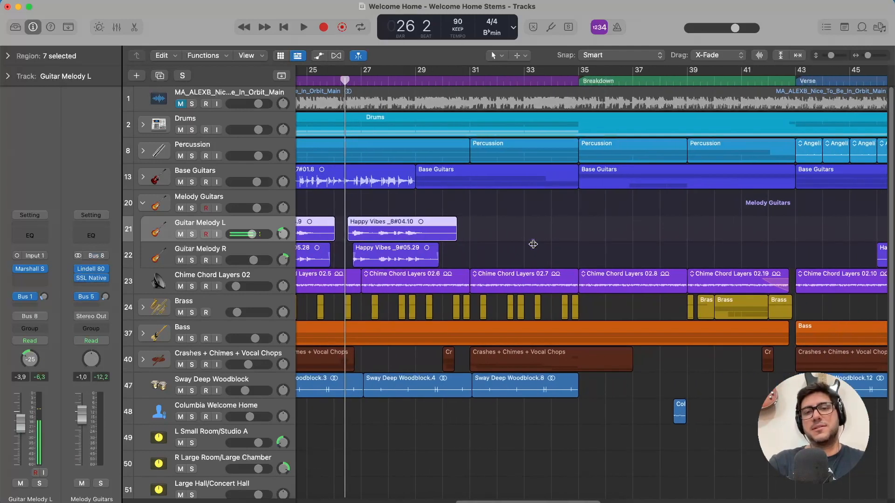
scroll(533, 244, "right", 4)
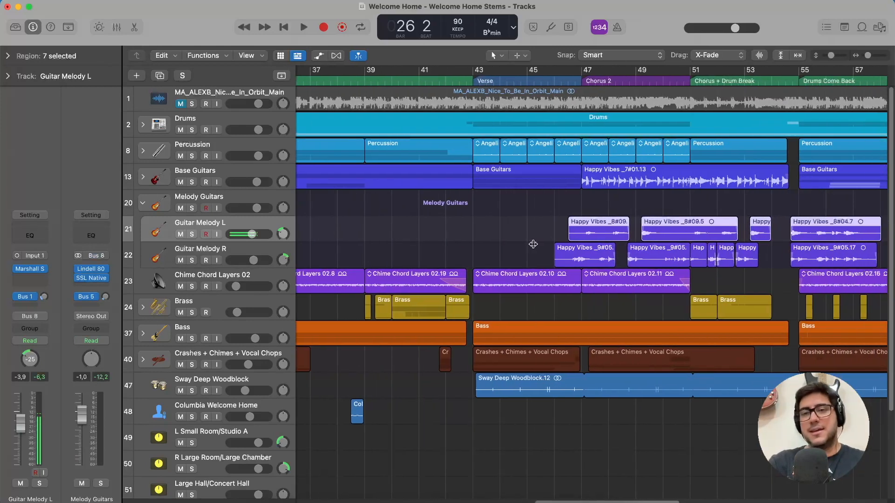
scroll(534, 244, "right", 2)
left_click(479, 81)
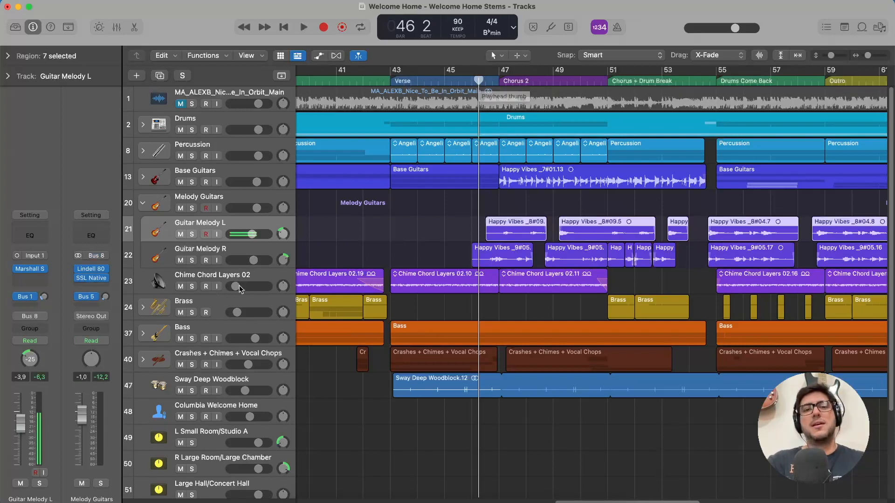
left_click(191, 260)
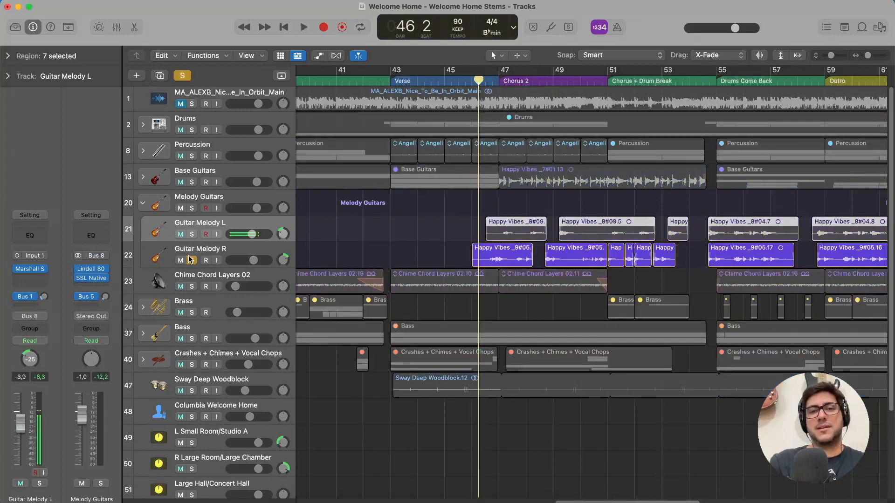
left_click(192, 235)
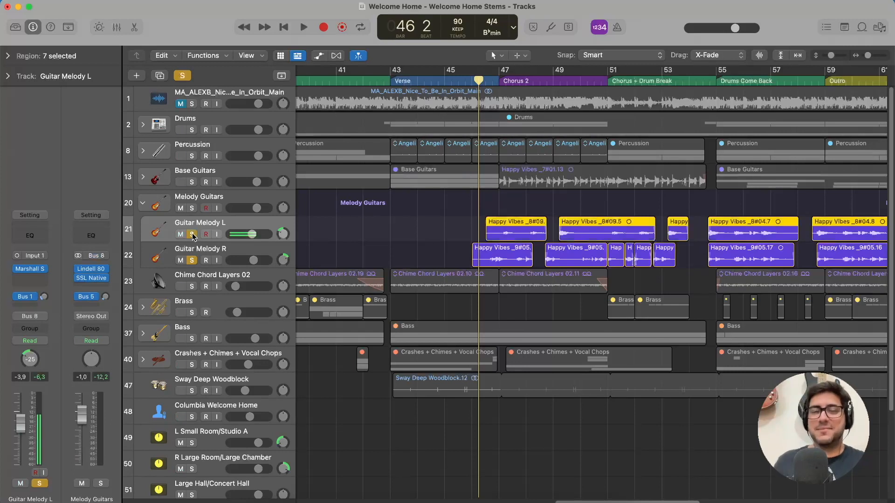
key("space")
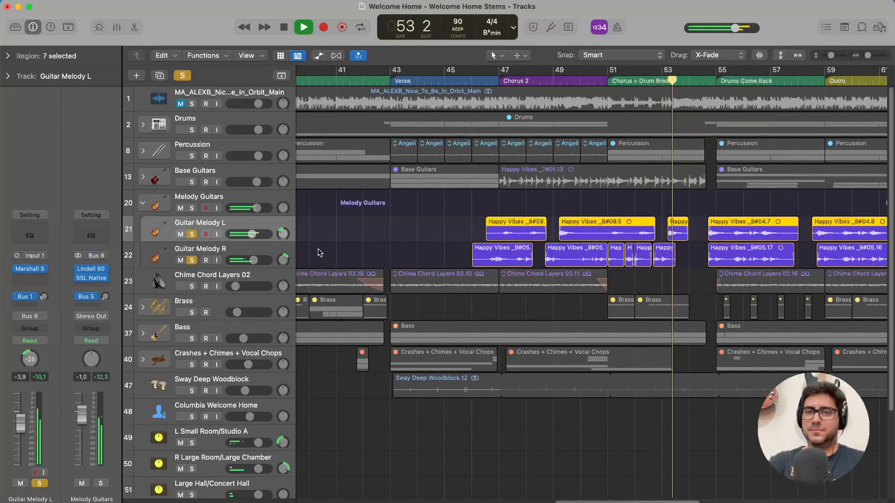
key("space")
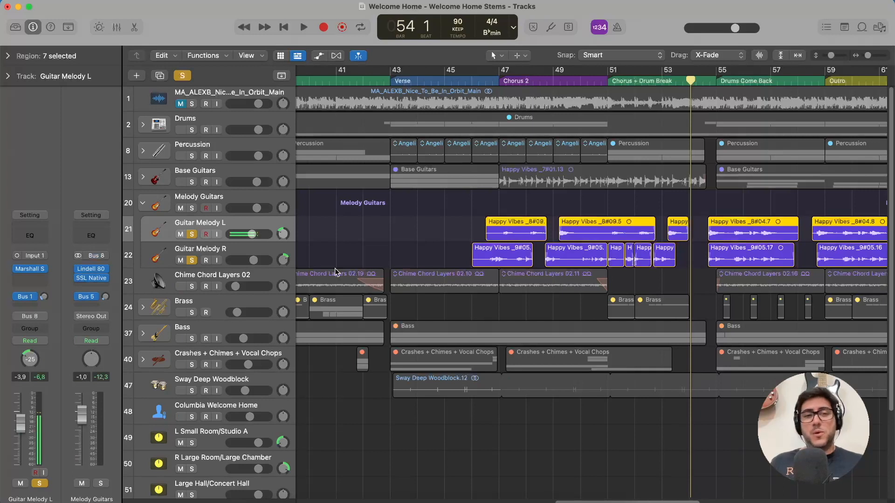
Unsolo Guitar Melody L and R, and collapse the Melody Guitars stack.
left_click(230, 249)
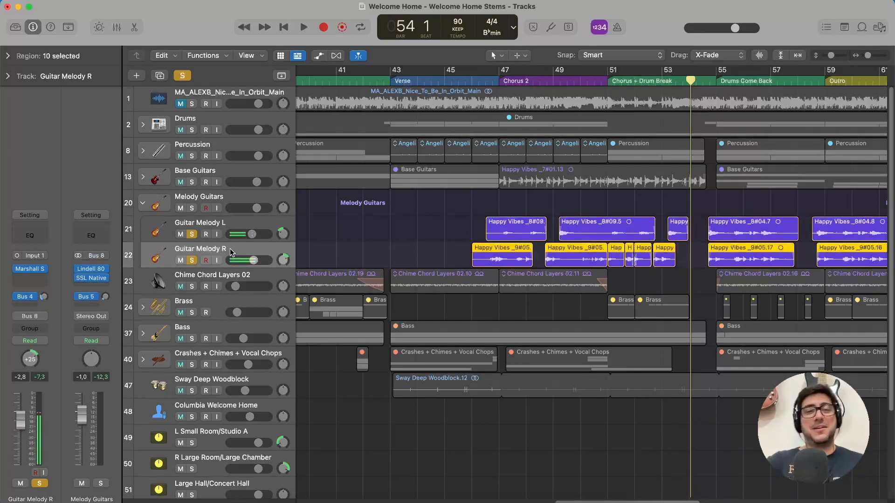
left_click(192, 234)
left_click(192, 260)
scroll(617, 252, "right", 3)
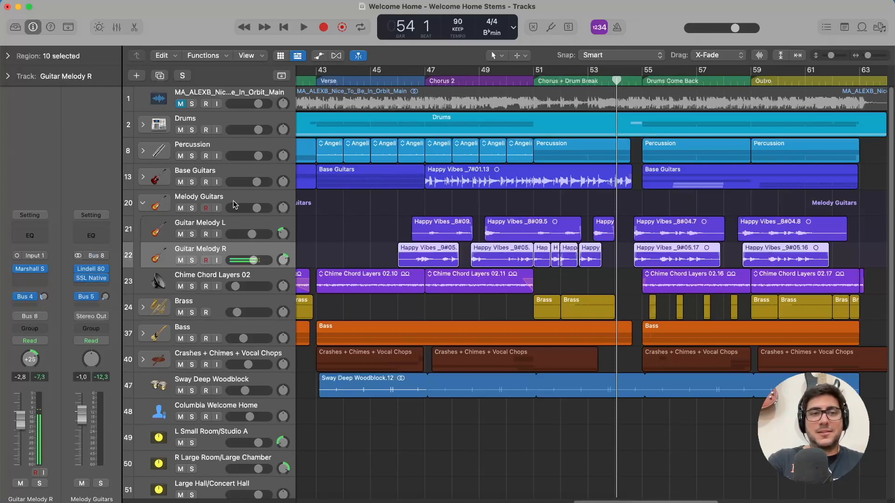
left_click(199, 201)
left_click(143, 203)
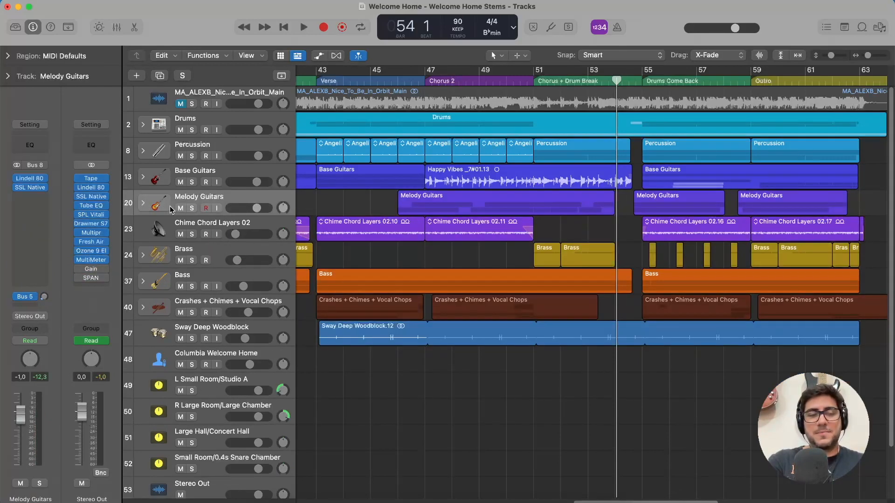
Review the Lindell 80 Channel, SSL Native Bus Compressor 2 and Channel EQ settings on the Base Guitars stack, closing each plug-in.
left_click(238, 175)
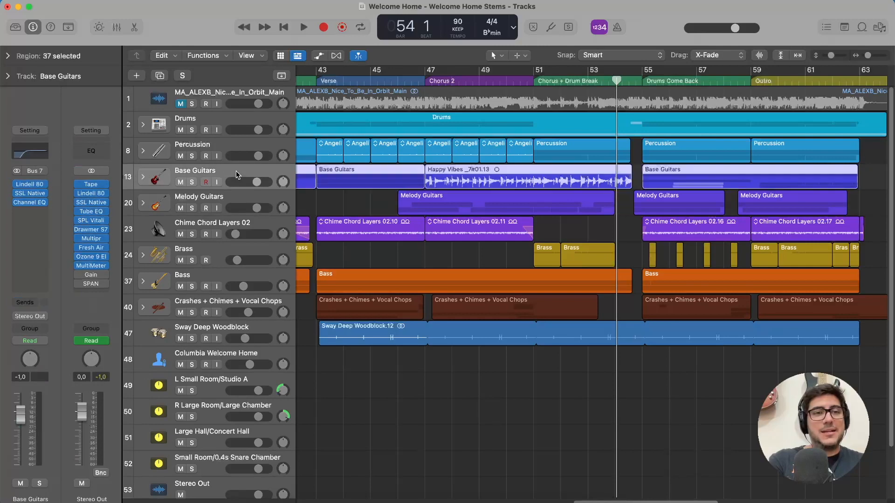
left_click(30, 184)
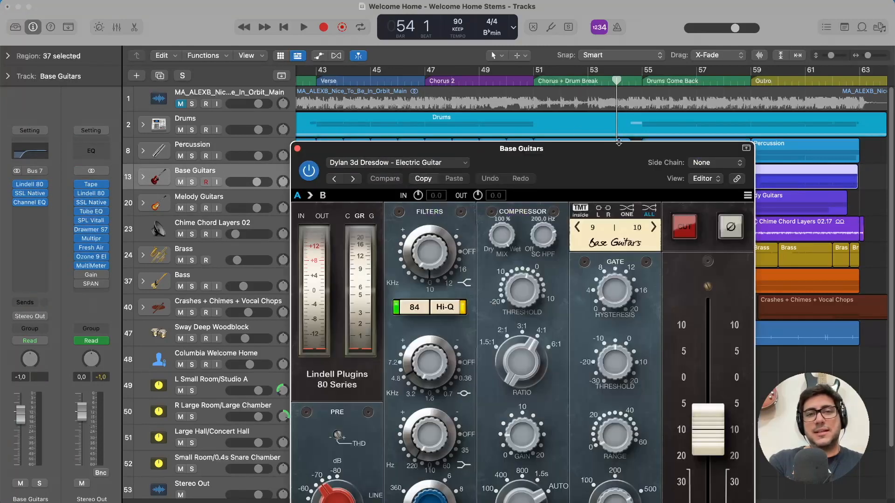
left_click_drag(617, 178, 560, 35)
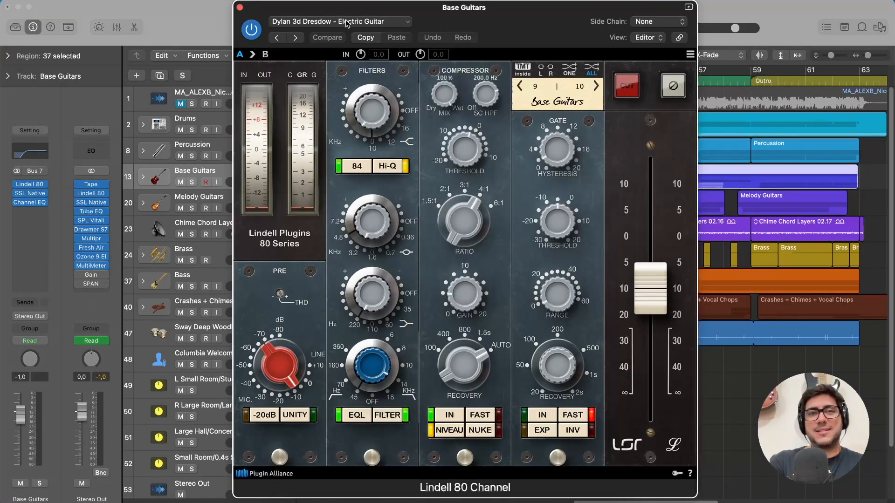
left_click(240, 7)
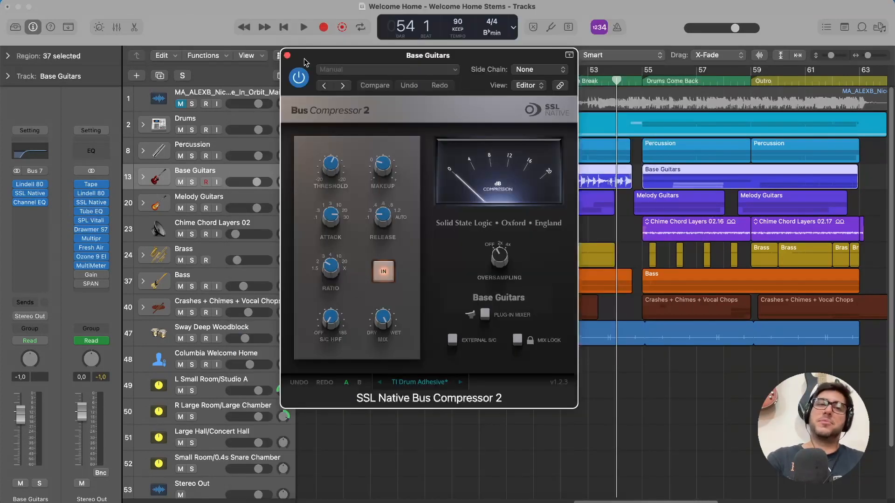
left_click(287, 56)
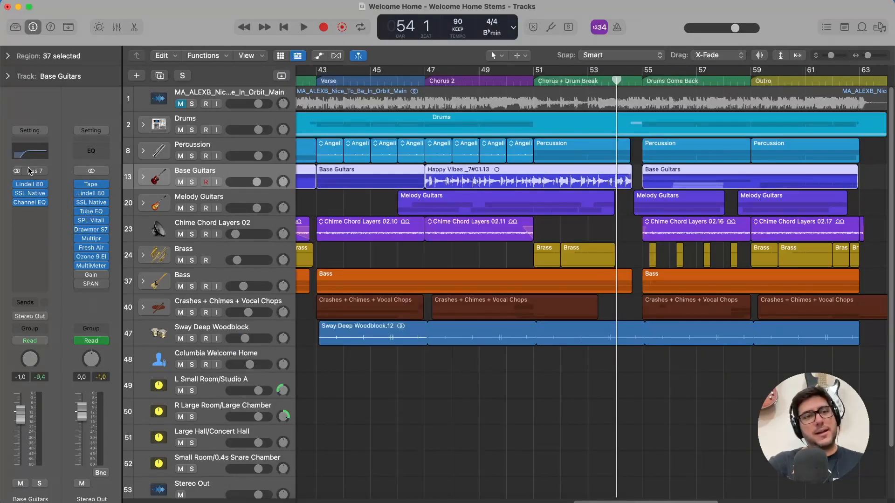
left_click(24, 154)
left_click_drag(470, 190, 433, 236)
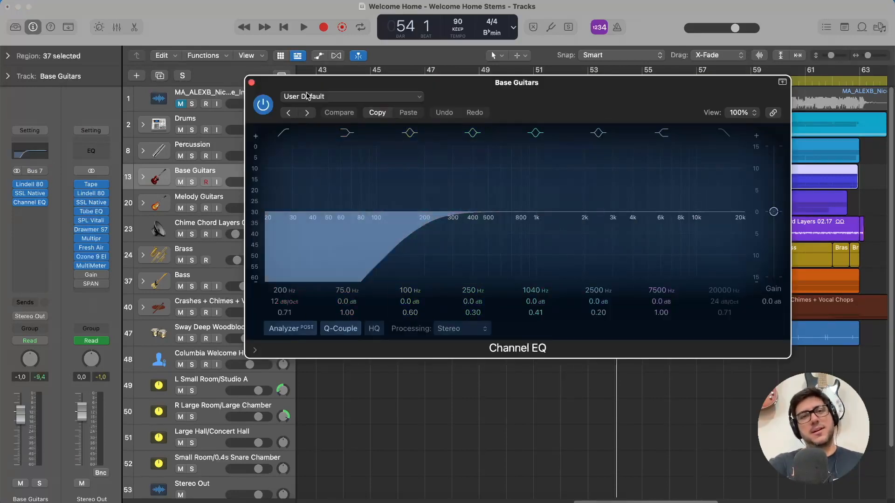
left_click(252, 82)
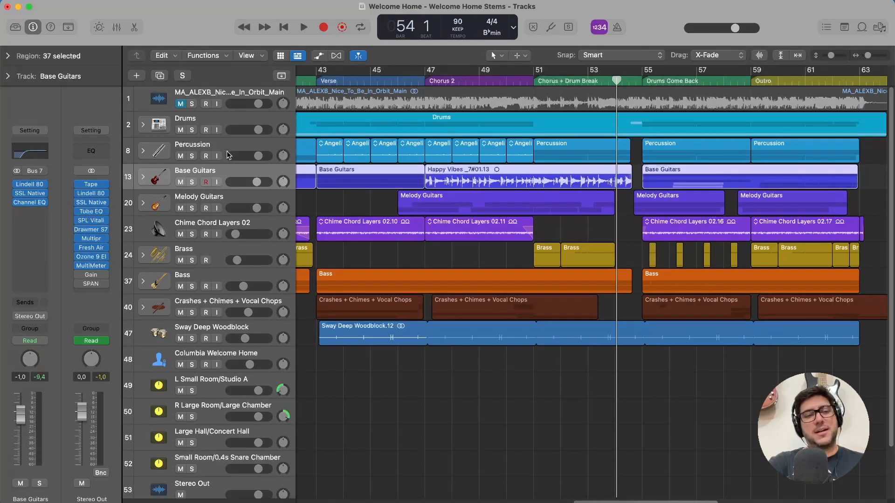
Solo the Chime Chord Layers 02 track and place the playhead at bar 7, the start of the Intro.
left_click(243, 199)
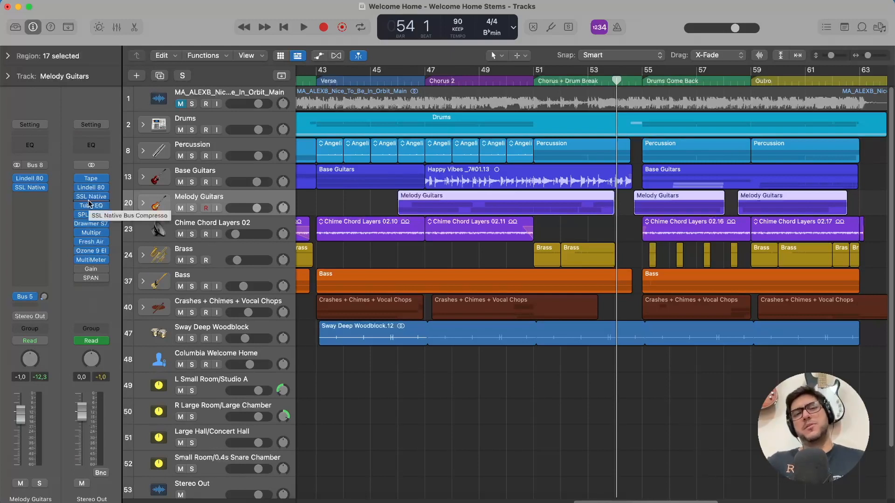
left_click(234, 225)
scroll(494, 209, "left", 20)
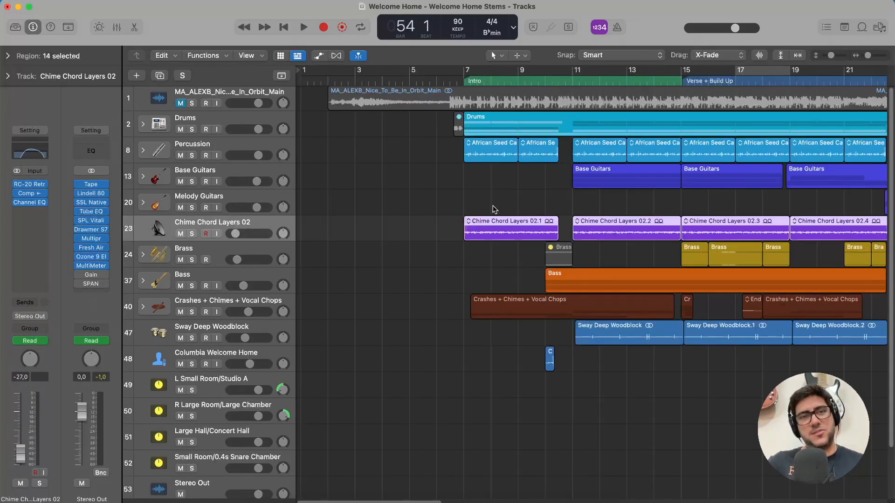
left_click(463, 79)
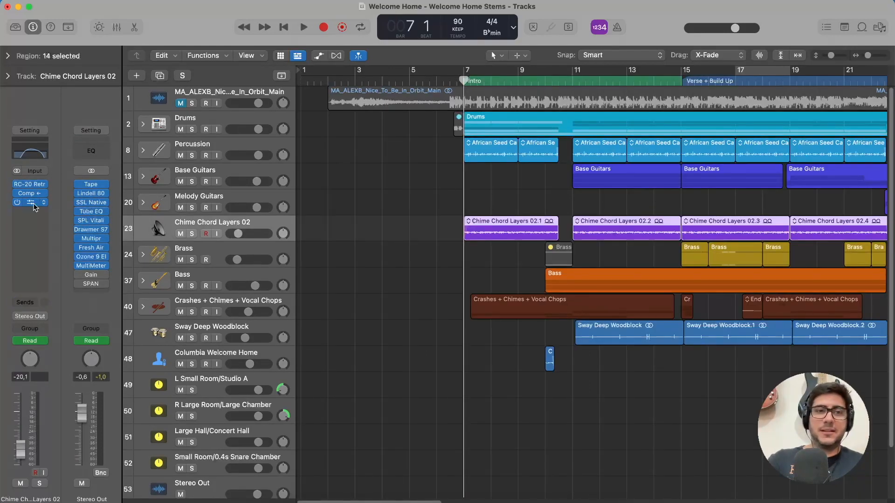
left_click(192, 234)
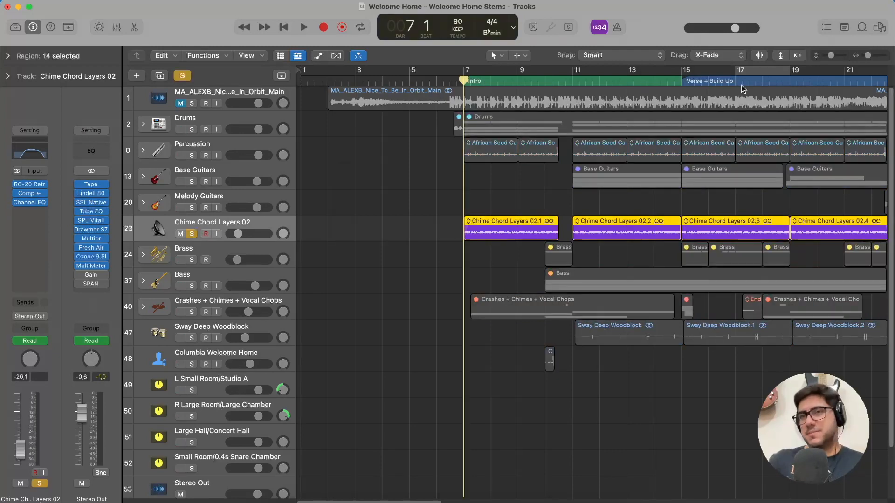
Search the loop library for "chime chord", preview the Chime Chord Layers 02 loop, and close the loop browser.
left_click(862, 27)
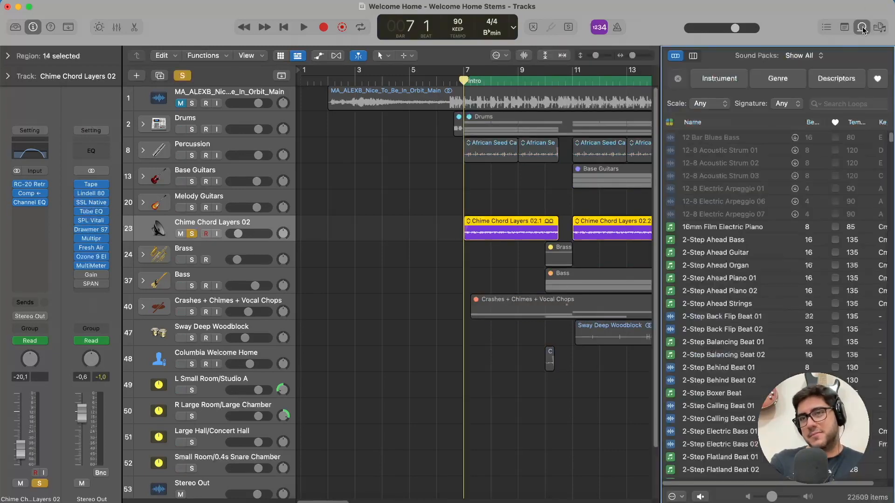
left_click(851, 103)
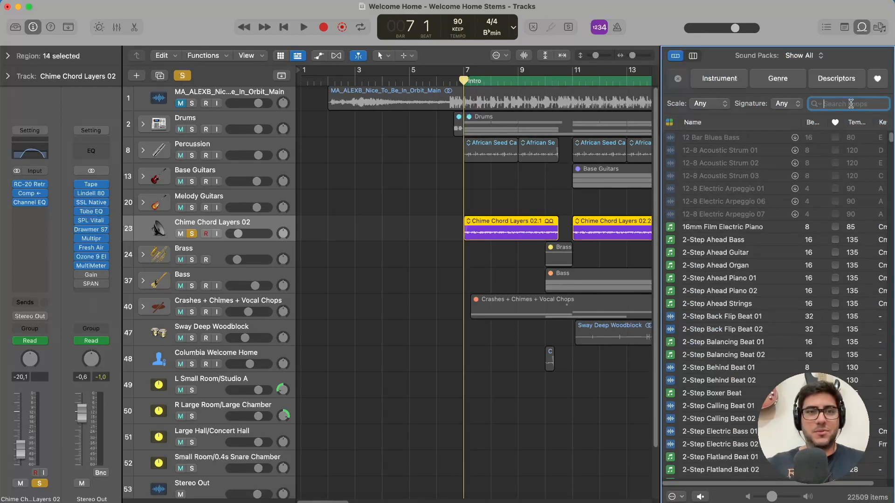
type("chime")
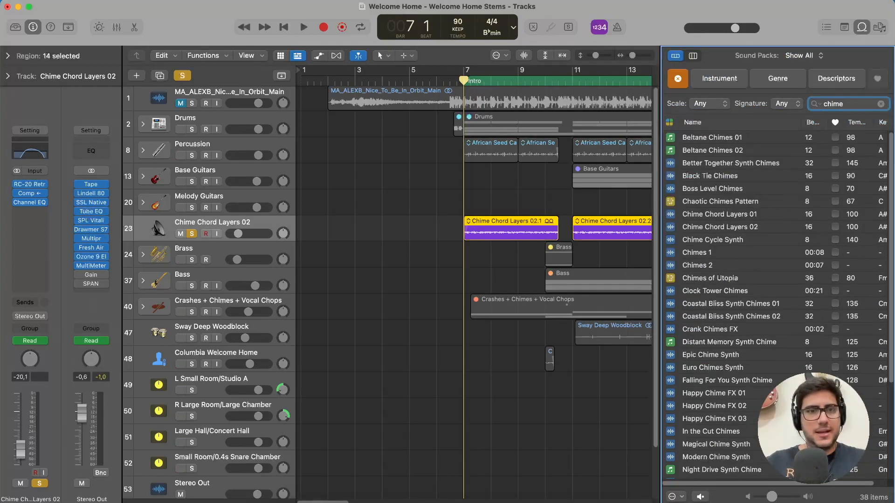
type(" chord")
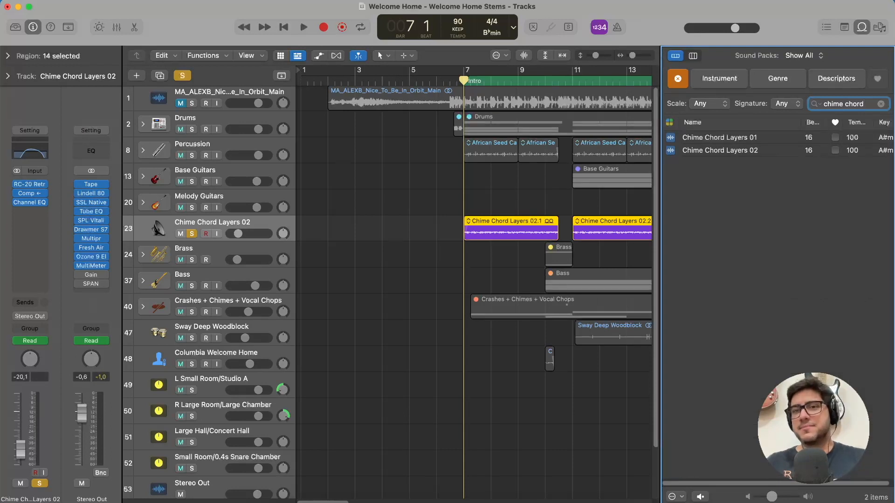
left_click(737, 150)
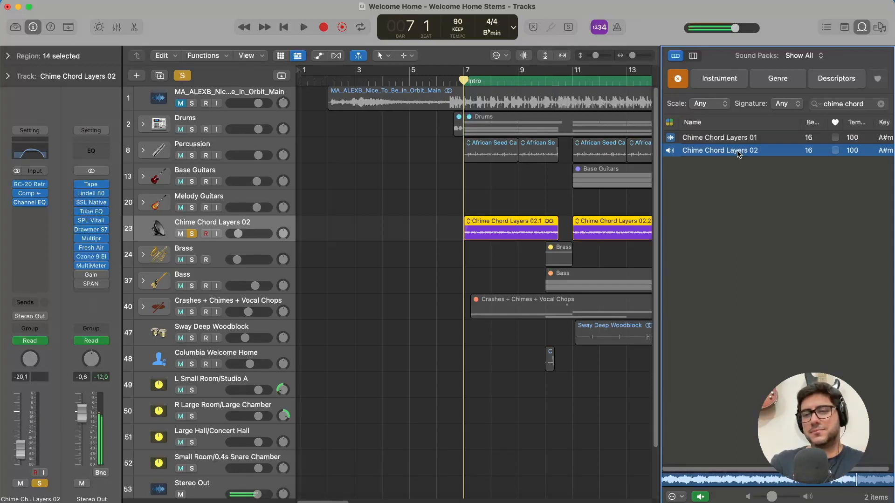
left_click(738, 153)
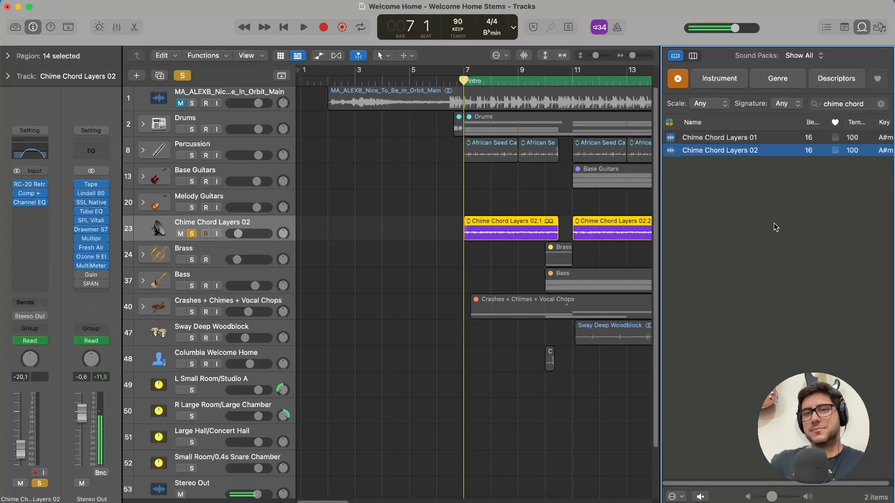
key("space")
left_click(863, 28)
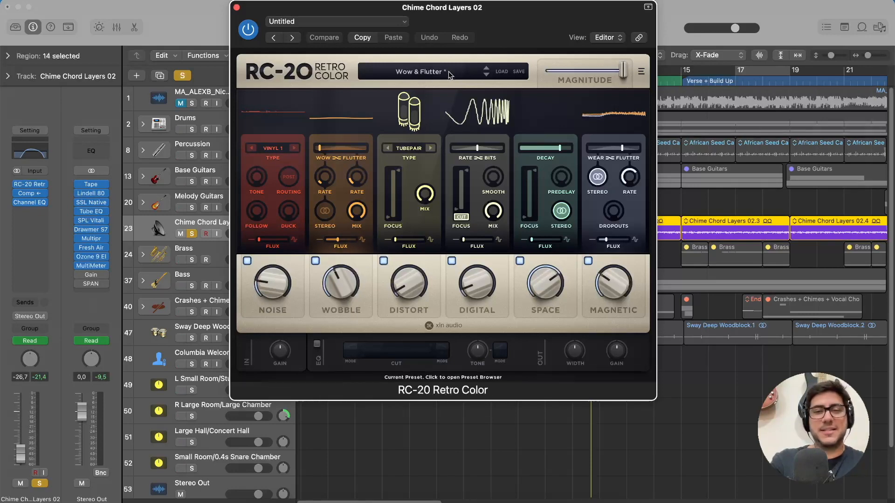
Close RC-20 Retro Color, open the Compressor on Chime Chord Layers 02, and set its side chain to the "Pump Side..." source.
left_click(236, 7)
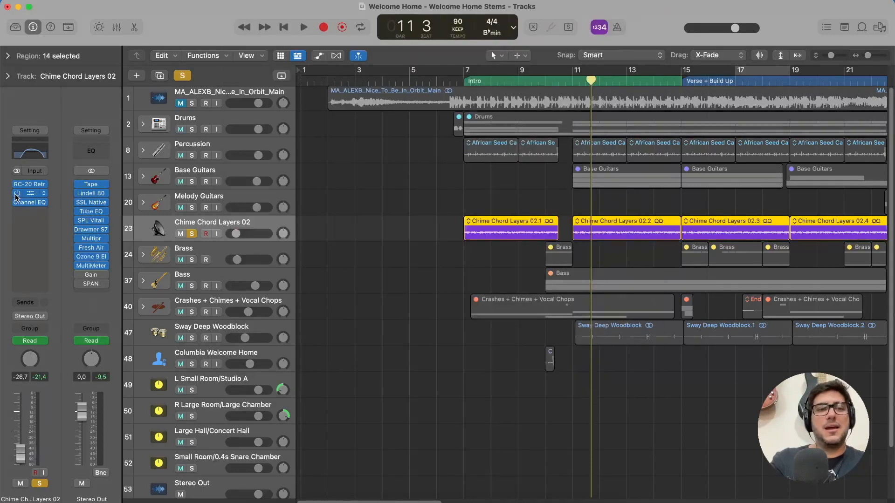
left_click(30, 193)
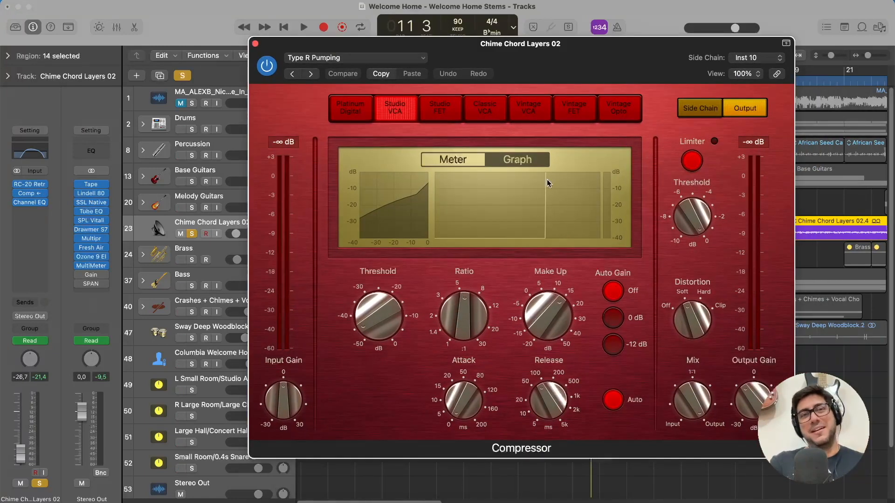
left_click(778, 56)
left_click(793, 60)
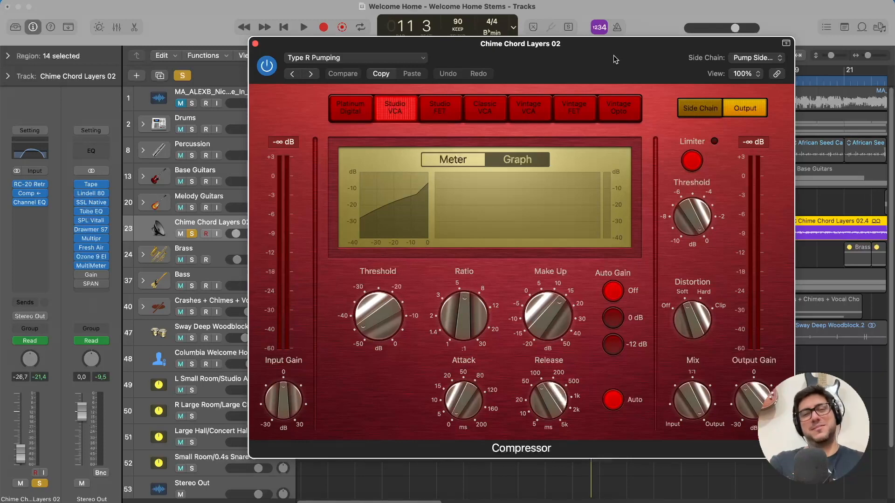
Play the soloed Chime Chord Layers 02 track while examining the Compressor's pumping in its graph and meter views, and stop playback.
key("space")
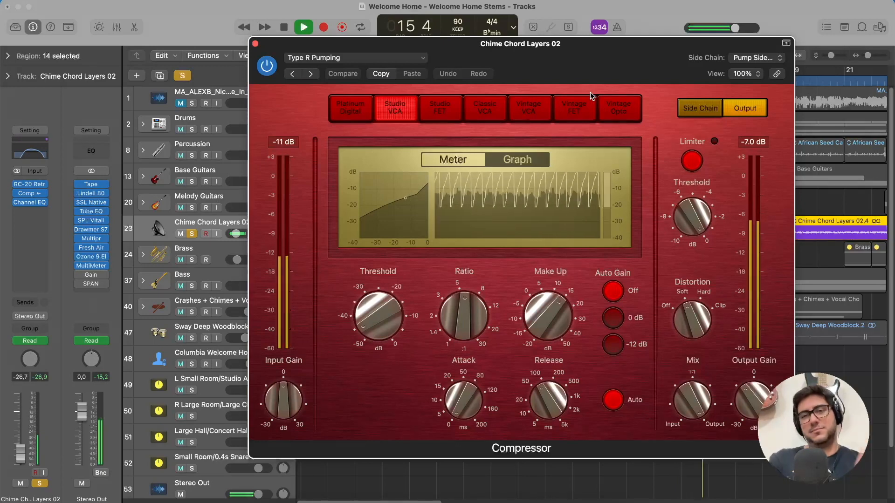
left_click(451, 162)
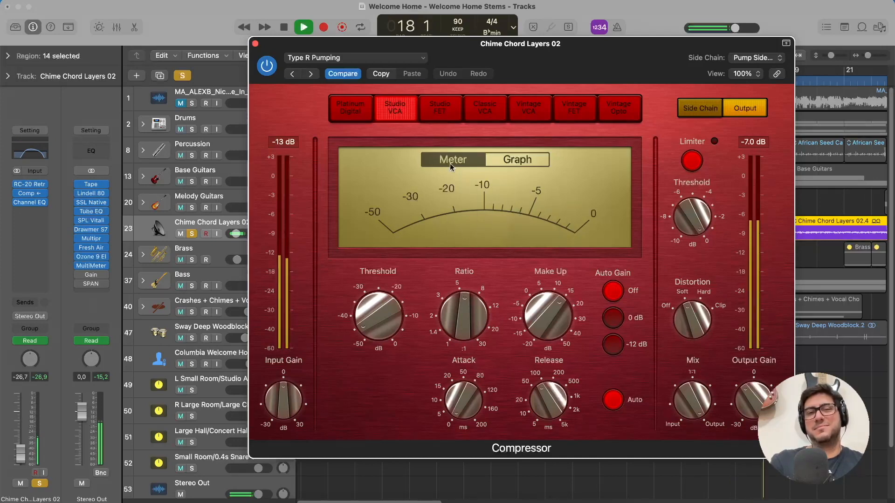
key("space")
left_click(517, 159)
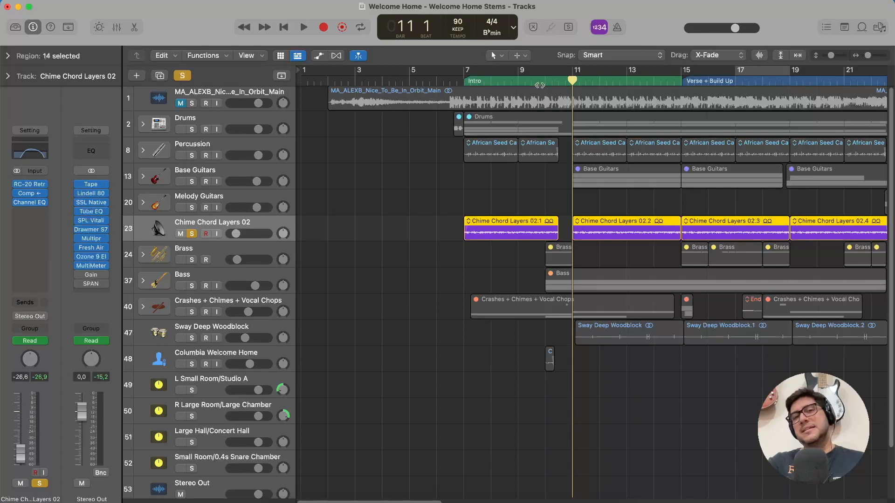
Solo the Brass stack and play it from bar 15, the start of the Verse + Build Up section.
left_click(465, 83)
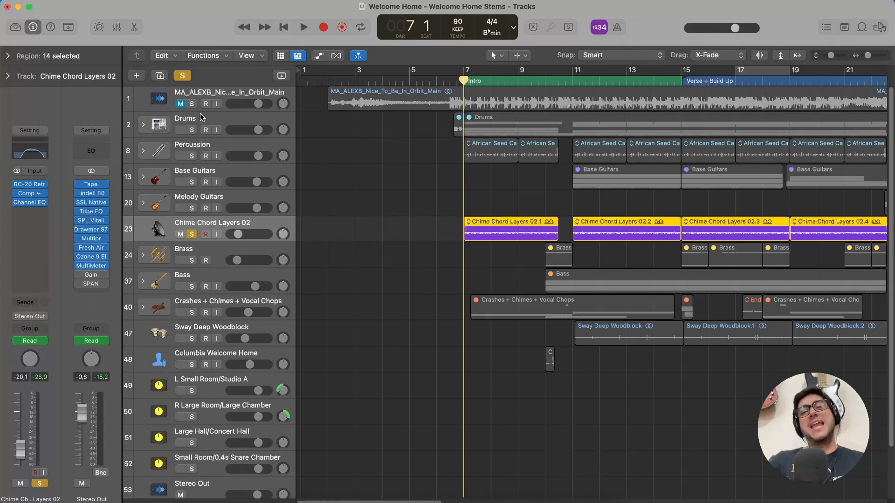
left_click(234, 97)
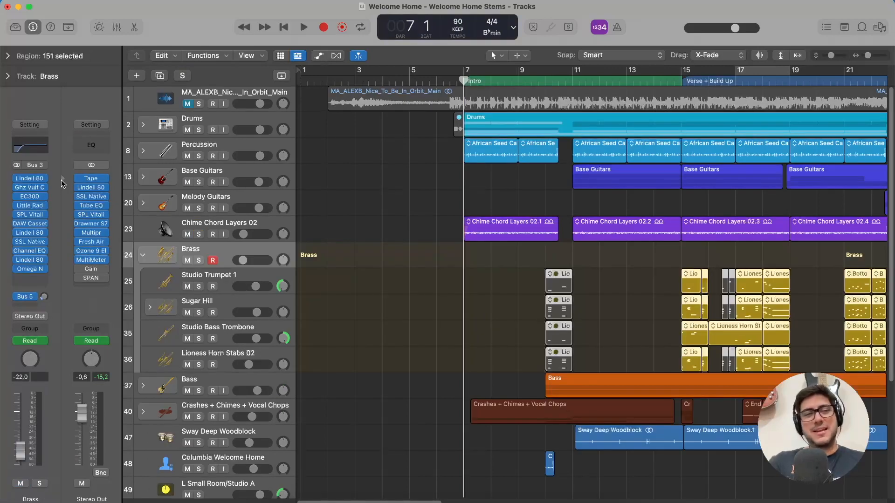
mouse_move(33, 187)
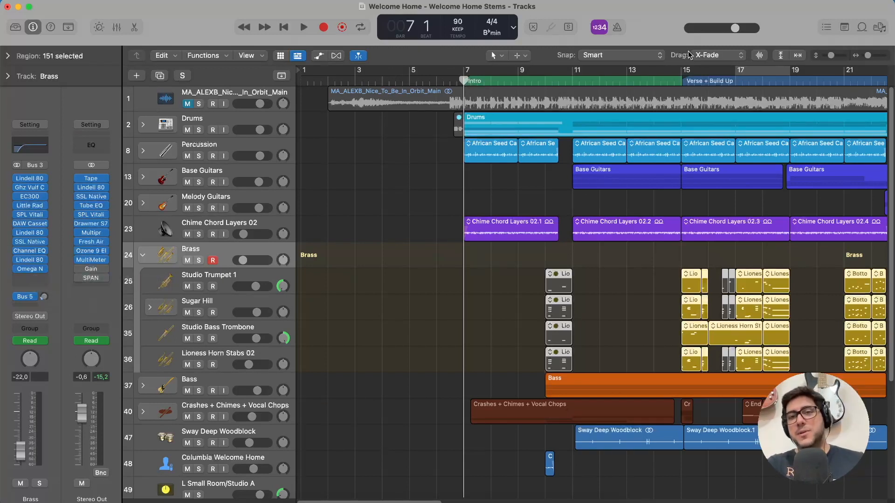
left_click(682, 79)
left_click(199, 261)
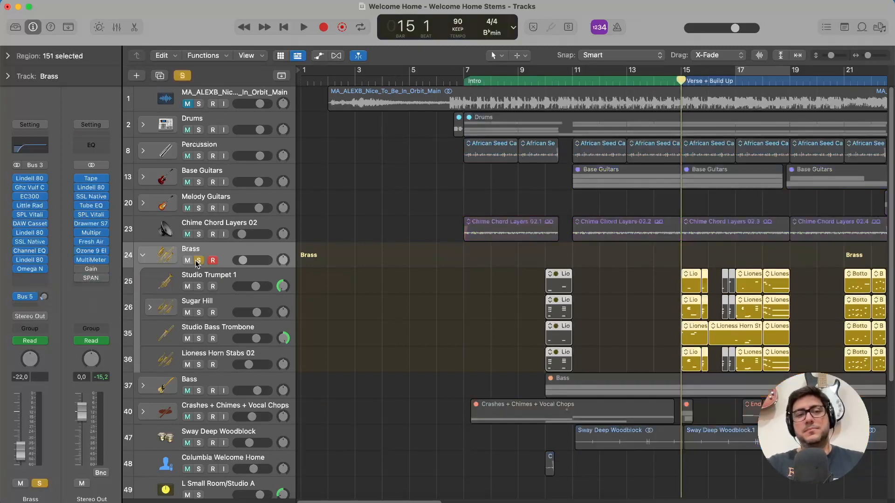
key("space")
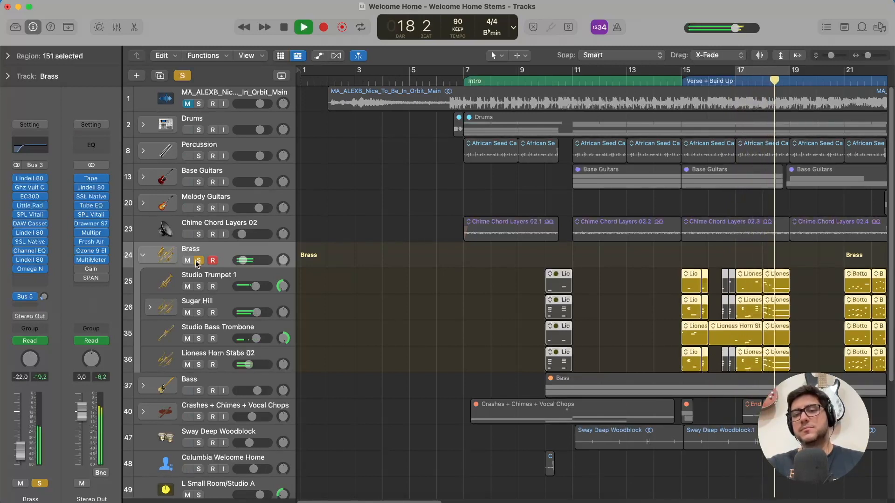
Stop the soloed brass near bar 20, resume playback into Chorus 1, and stop it around bar 27.
scroll(515, 242, "right", 10)
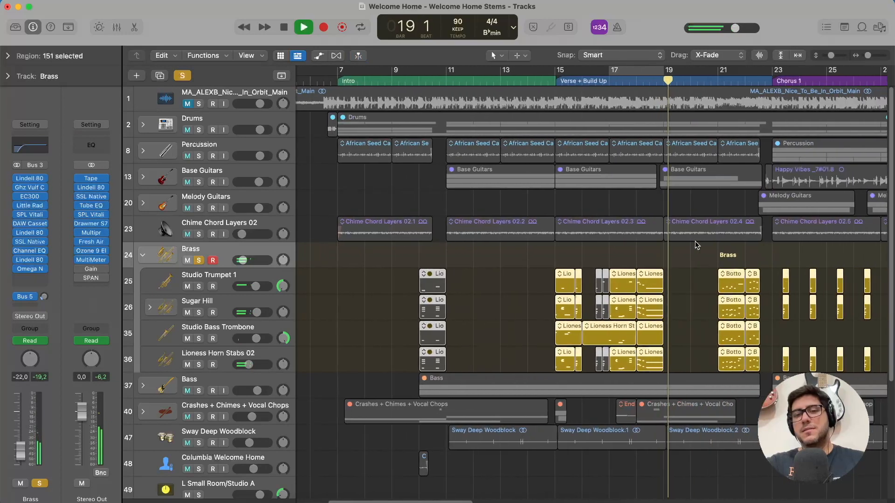
left_click(612, 81)
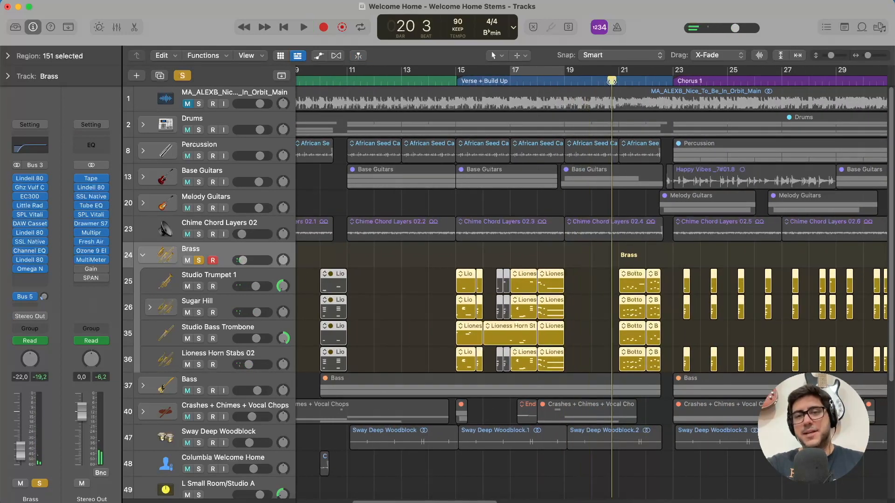
key("space")
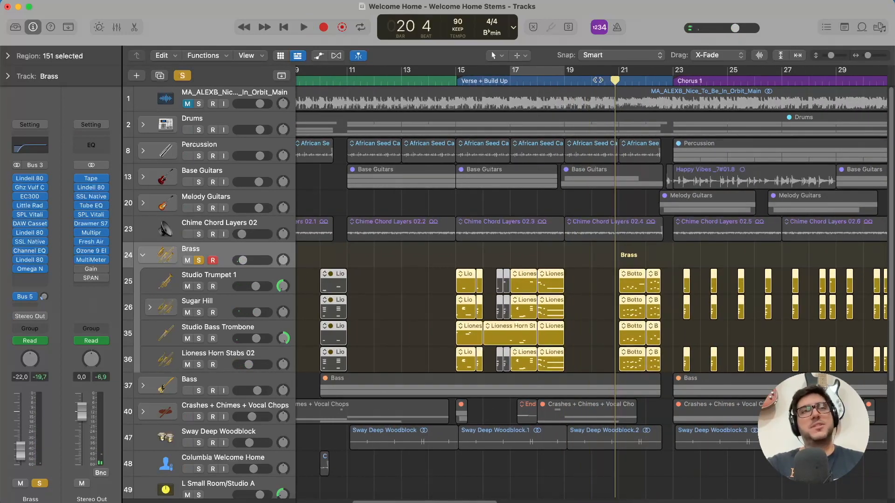
key("space")
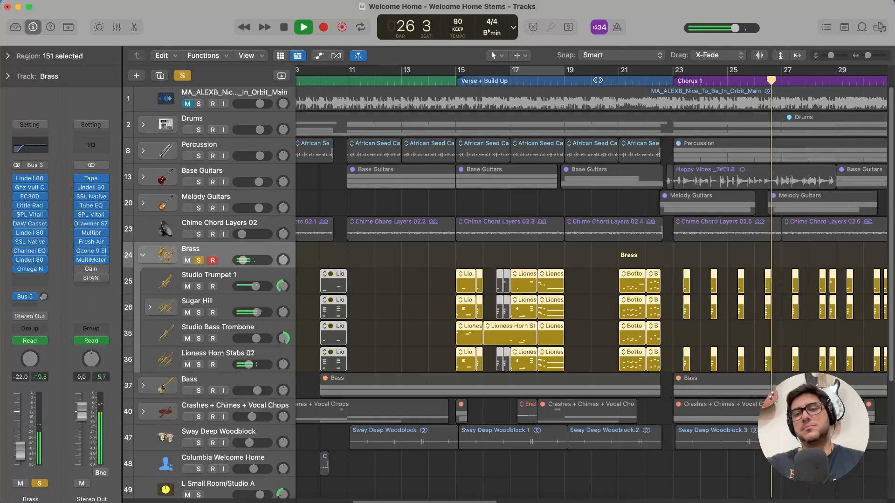
key("space")
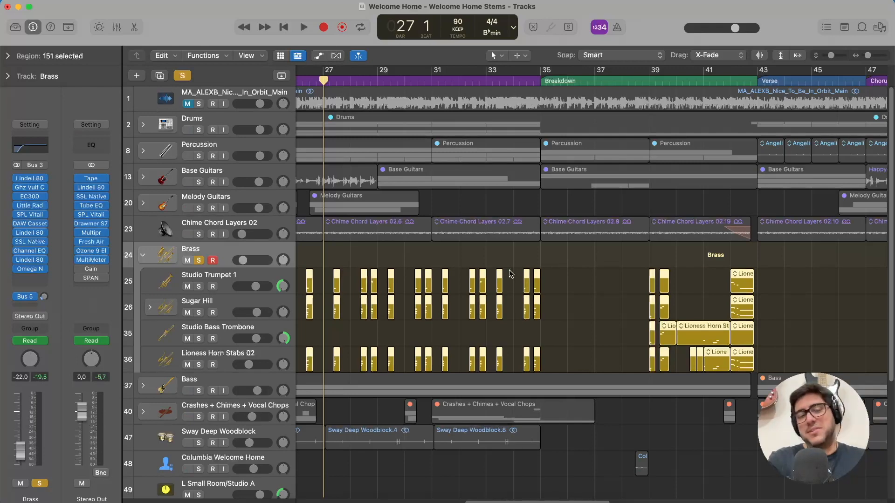
Review the Lindell 80 Bus and Ghz Vulf Compressor 3 settings on the Brass stack, closing each plug-in.
scroll(444, 263, "left", 5)
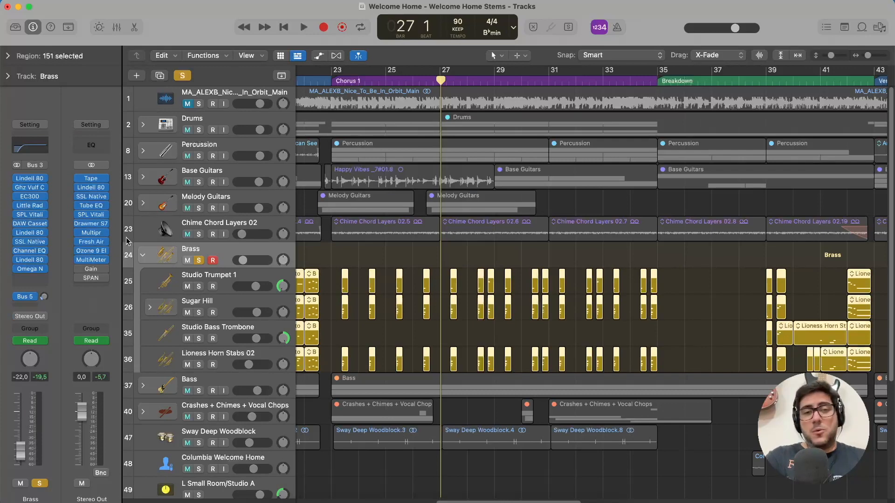
mouse_move(32, 181)
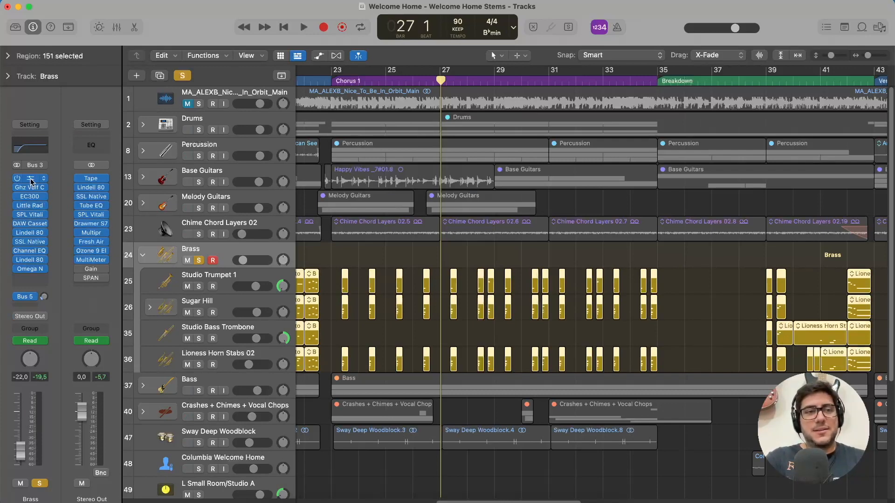
left_click(32, 181)
left_click_drag(429, 154, 421, 2)
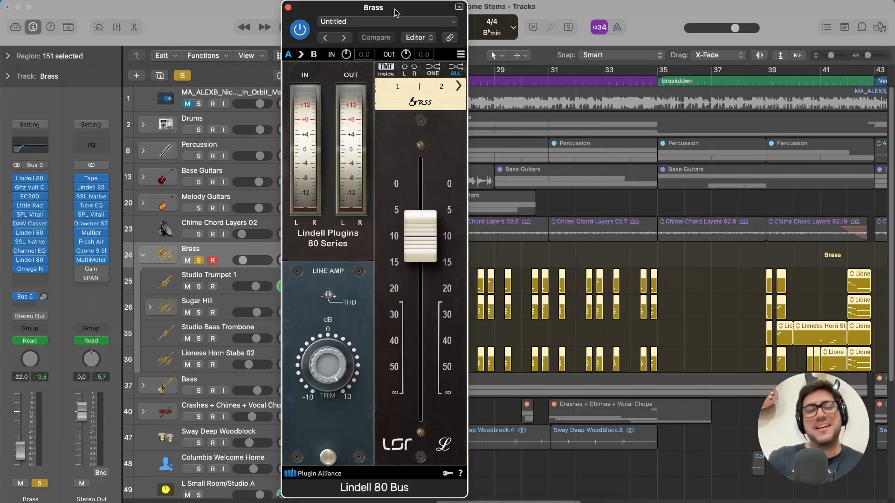
left_click(289, 8)
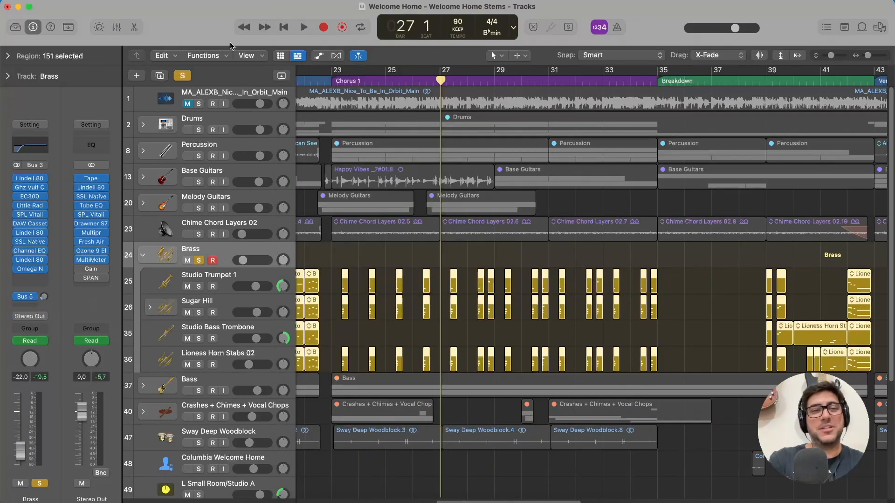
left_click(31, 188)
left_click_drag(451, 156, 487, 42)
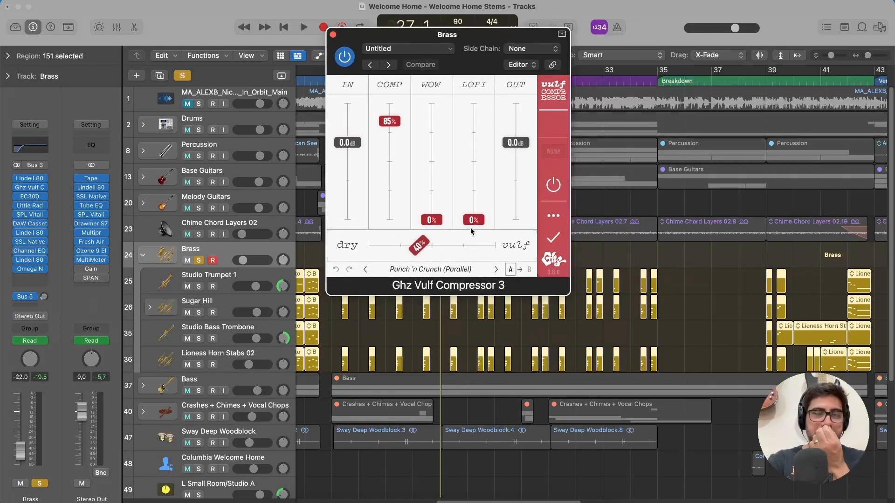
left_click(333, 35)
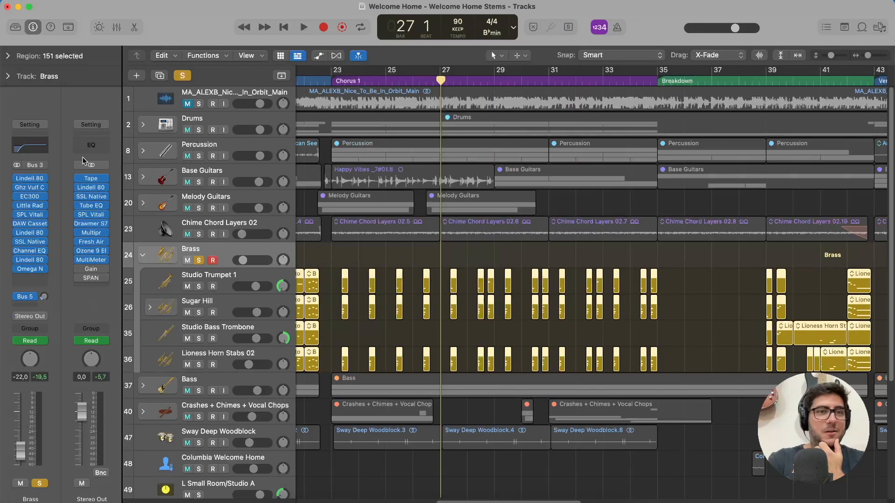
Review the EC300 delay on the Brass stack, look through its Guitar presets without changing the preset, and close it.
left_click(30, 196)
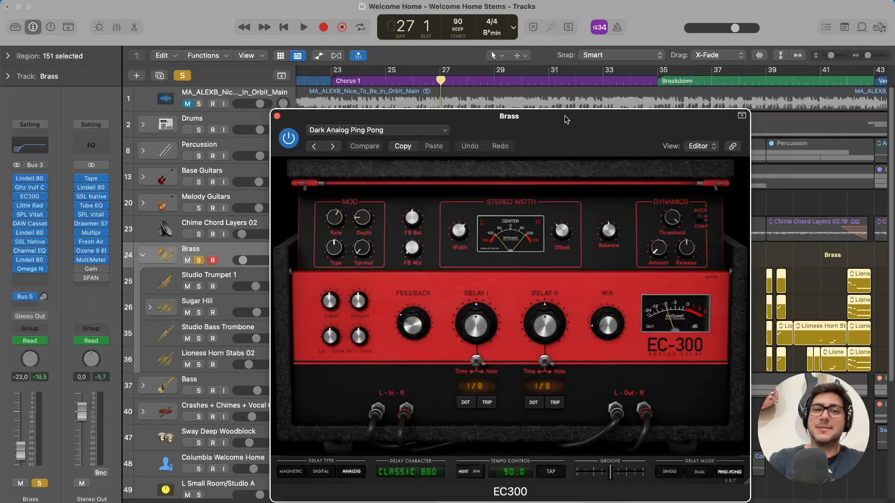
left_click_drag(566, 120, 510, 23)
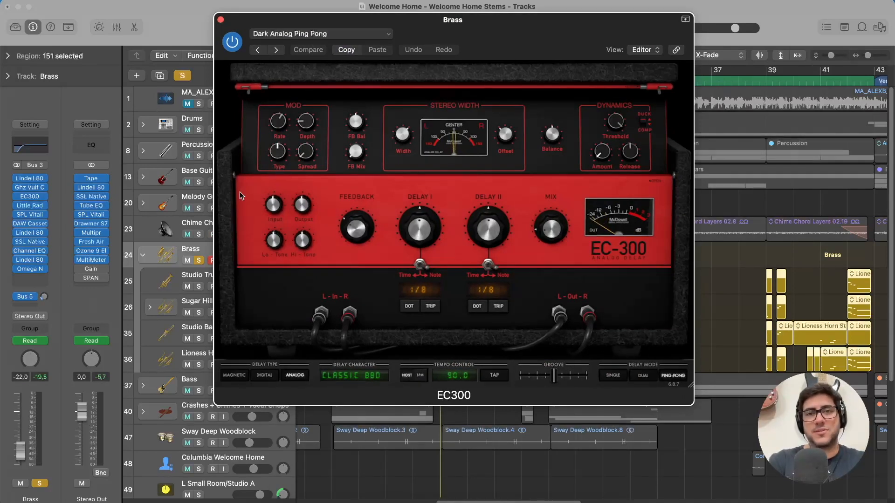
left_click(384, 34)
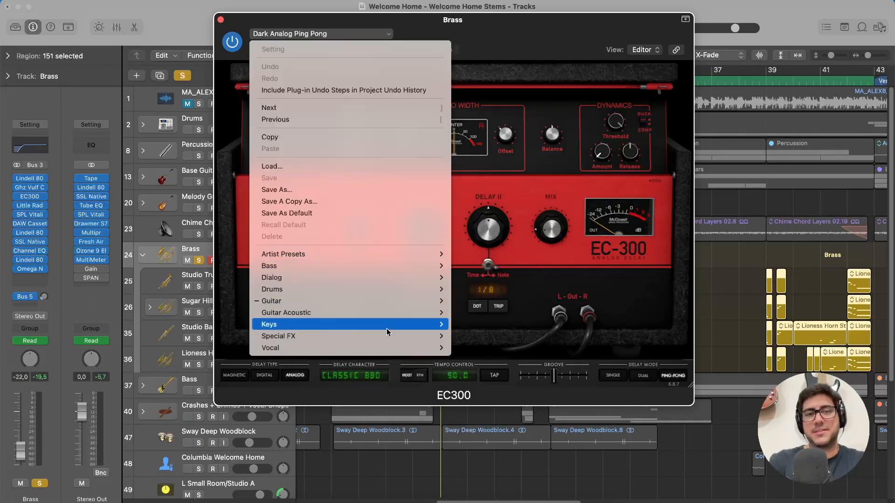
mouse_move(325, 299)
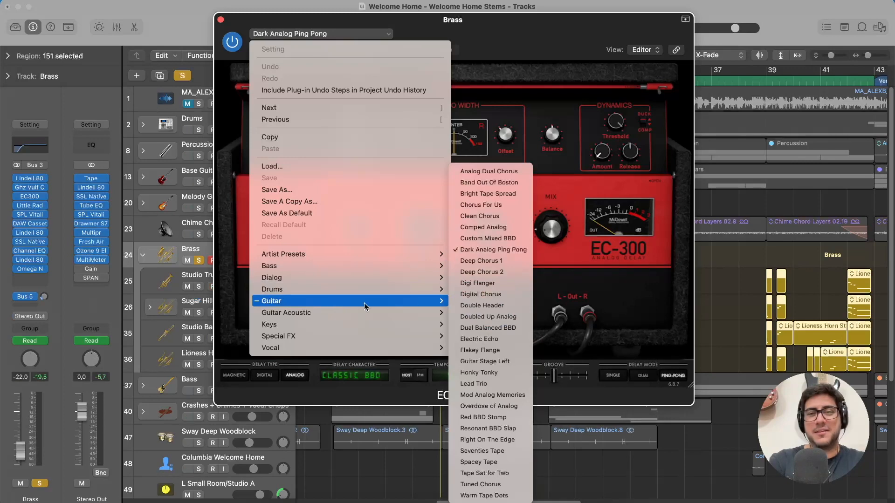
left_click(150, 37)
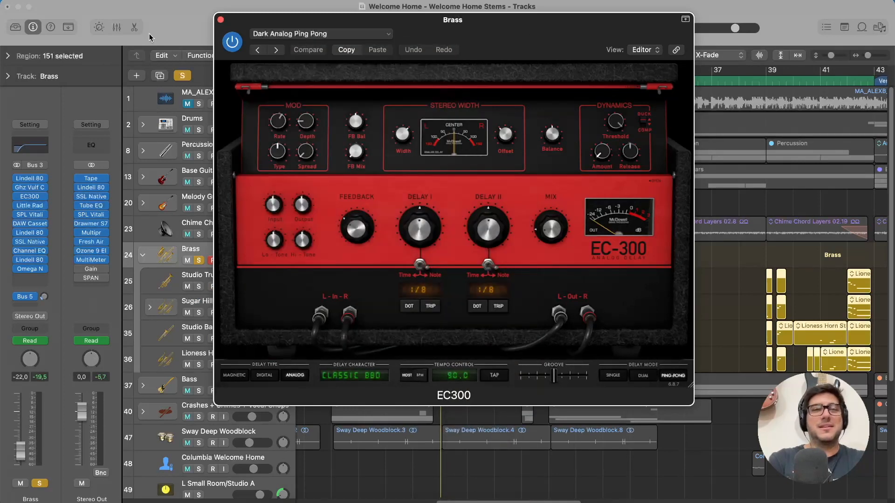
left_click(221, 20)
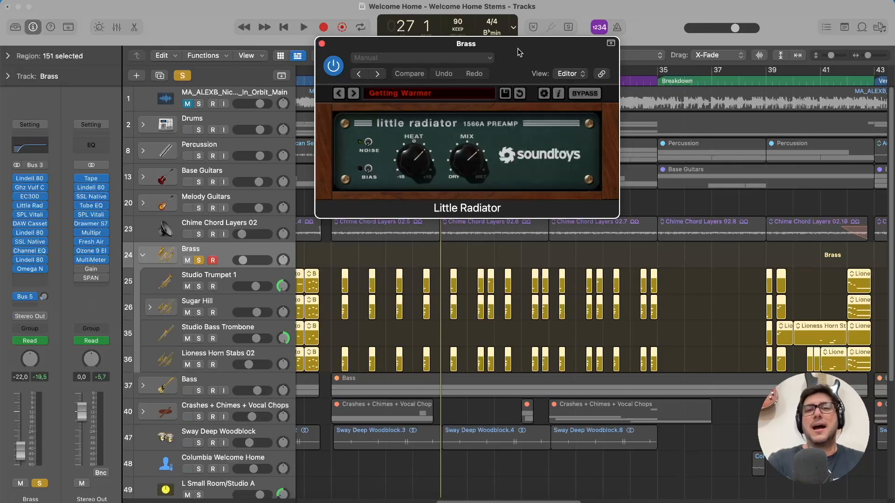
Review the Little Radiator preamp and SPL Vitalizer MK2-T settings on the Brass stack, closing each plug-in.
left_click_drag(517, 49, 546, 97)
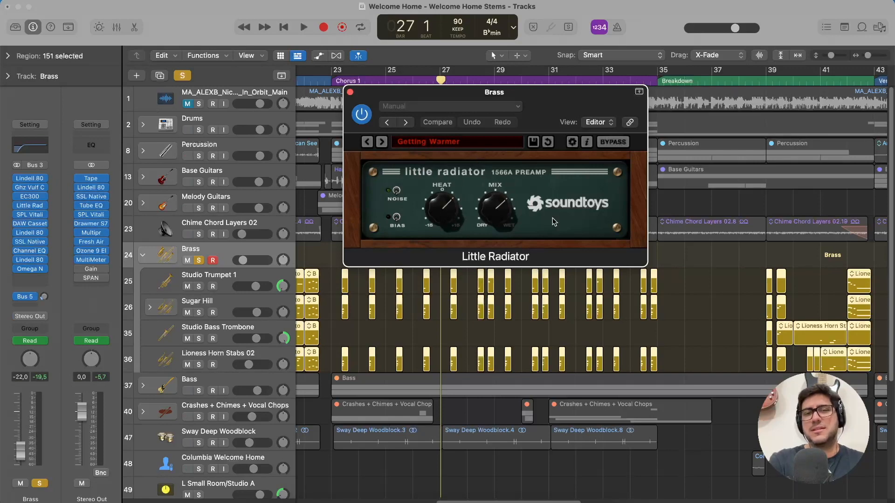
left_click(350, 91)
mouse_move(42, 251)
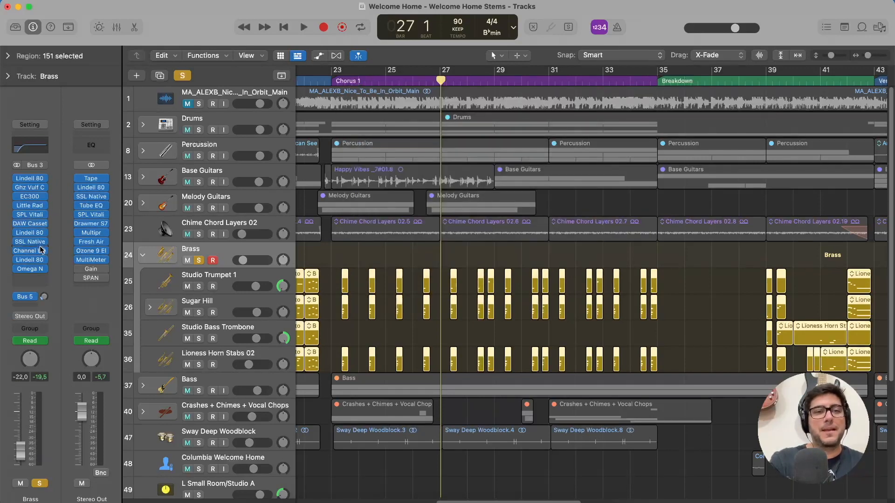
left_click(30, 214)
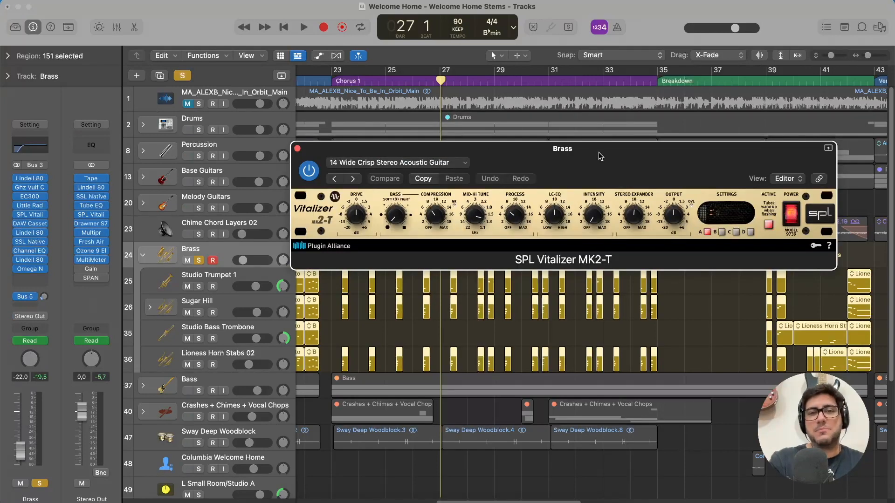
left_click_drag(600, 155, 529, 139)
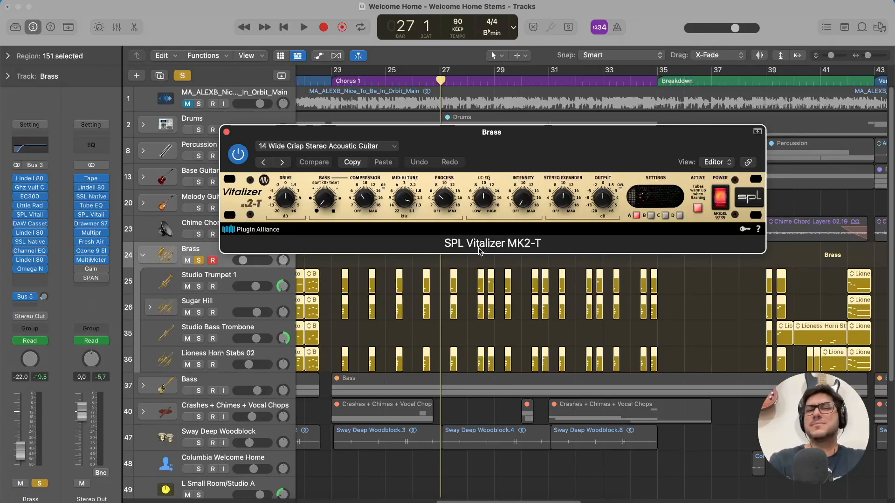
left_click(227, 133)
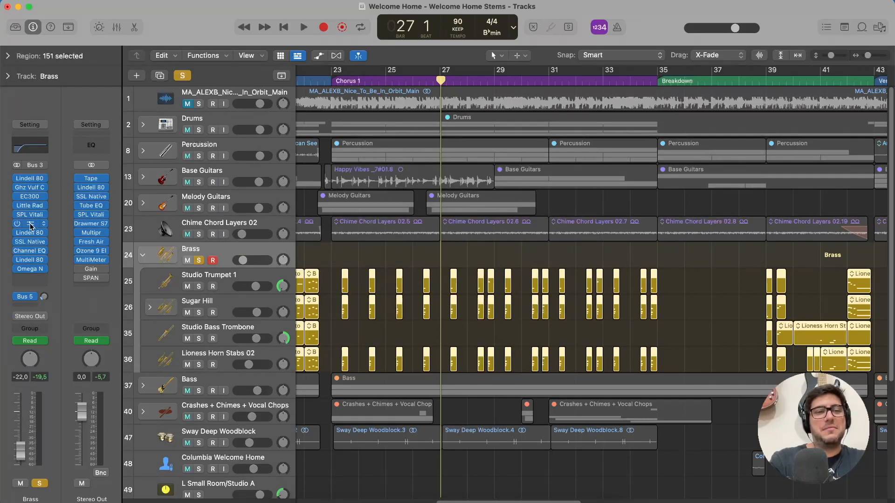
Review the DAW Cassette, Lindell 80 Channel and SSL Native Bus Compressor 2 settings on the Brass stack, closing each plug-in.
left_click(31, 225)
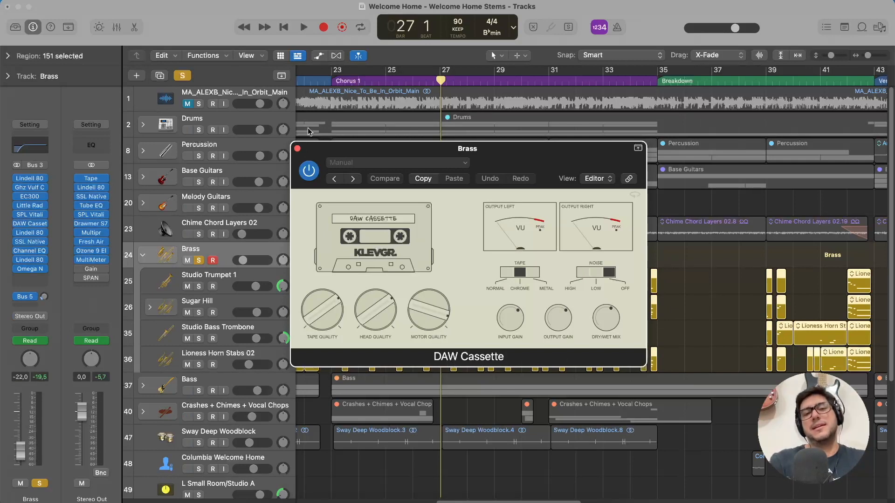
left_click(297, 150)
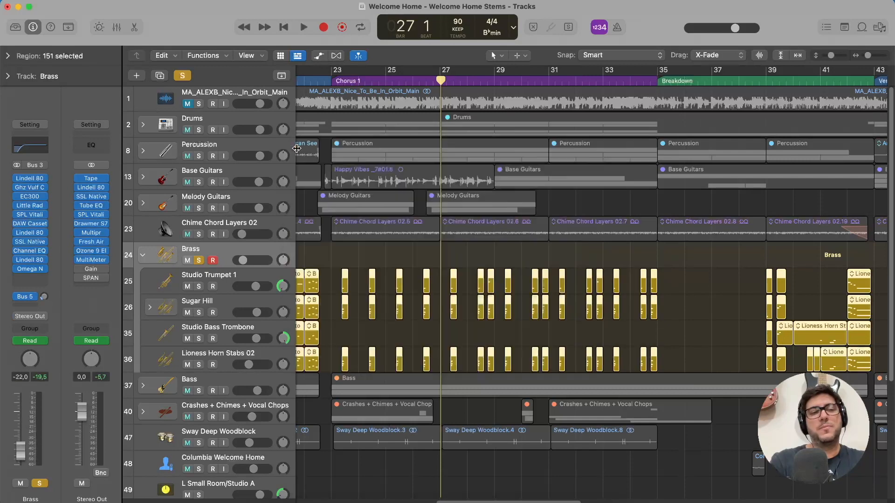
left_click(29, 233)
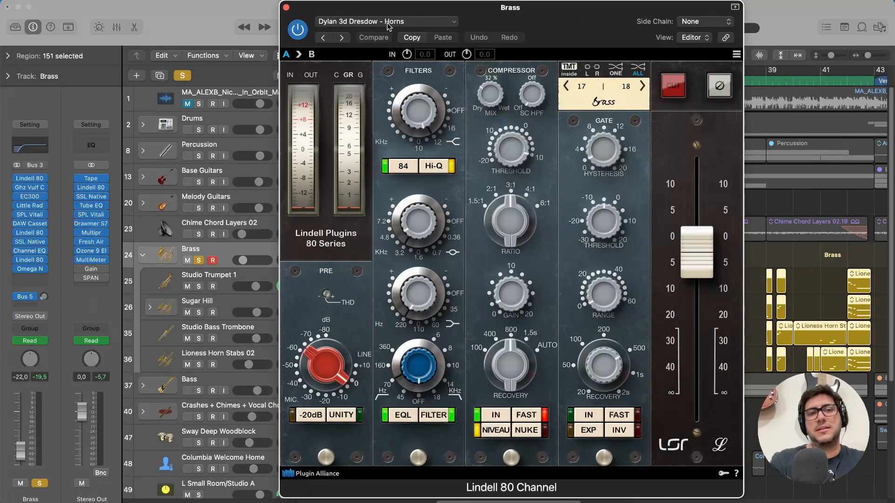
left_click(287, 7)
left_click_drag(493, 105, 498, 14)
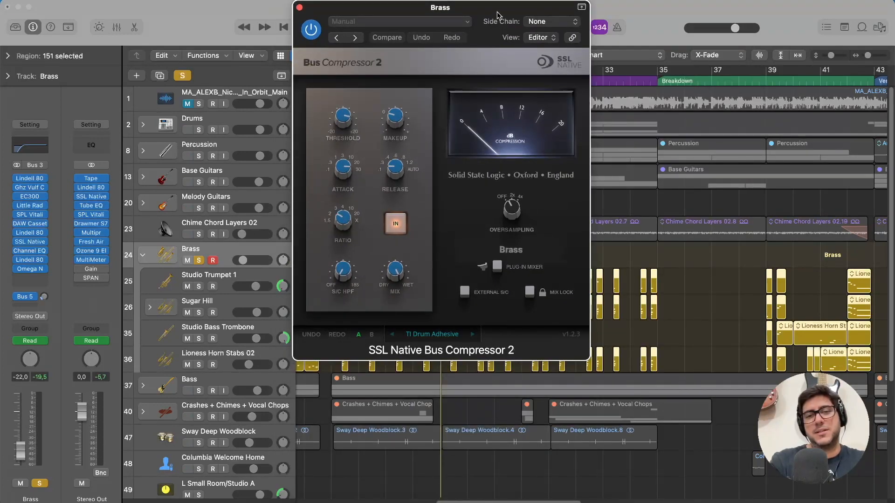
left_click(299, 7)
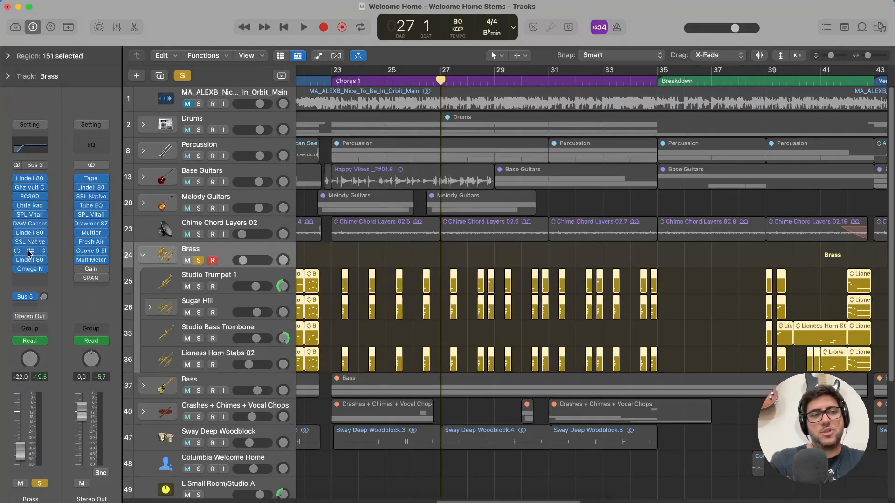
Review the Channel EQ's low-cut curve and the Omega N transformer on the Brass stack, closing each plug-in.
left_click(29, 253)
left_click_drag(606, 165, 573, 102)
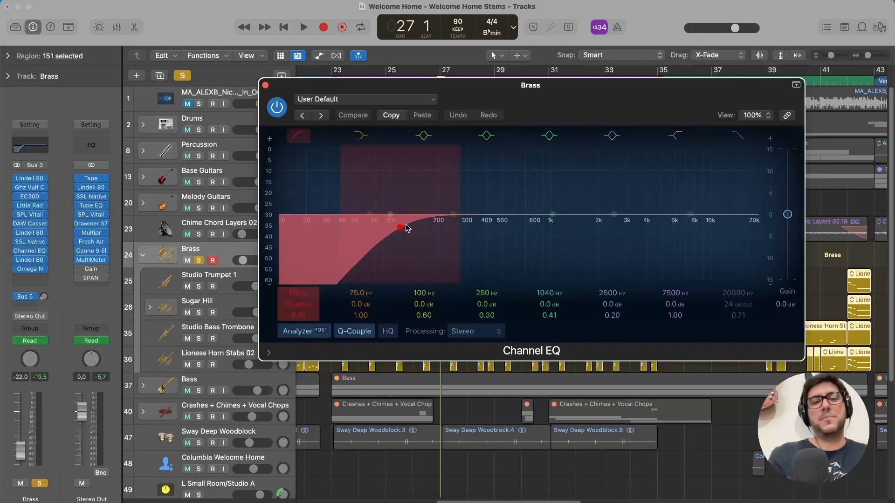
left_click(265, 85)
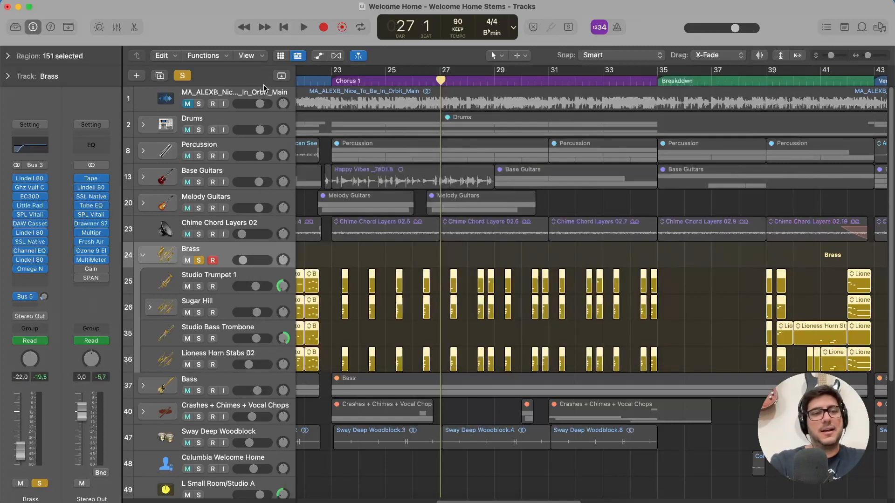
left_click(30, 269)
left_click_drag(517, 165, 509, 116)
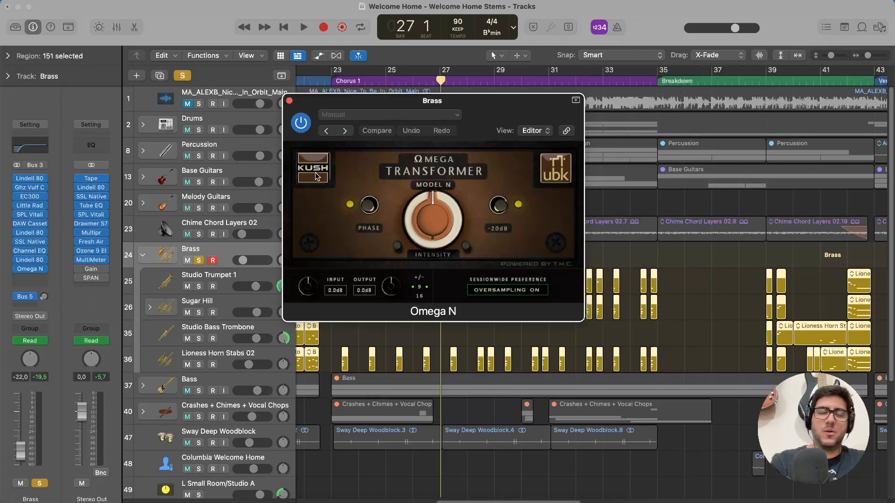
left_click(289, 101)
Play the soloed brass from just before bar 39 in the Breakdown and stop it near the start of bar 43.
scroll(539, 80, "right", 10)
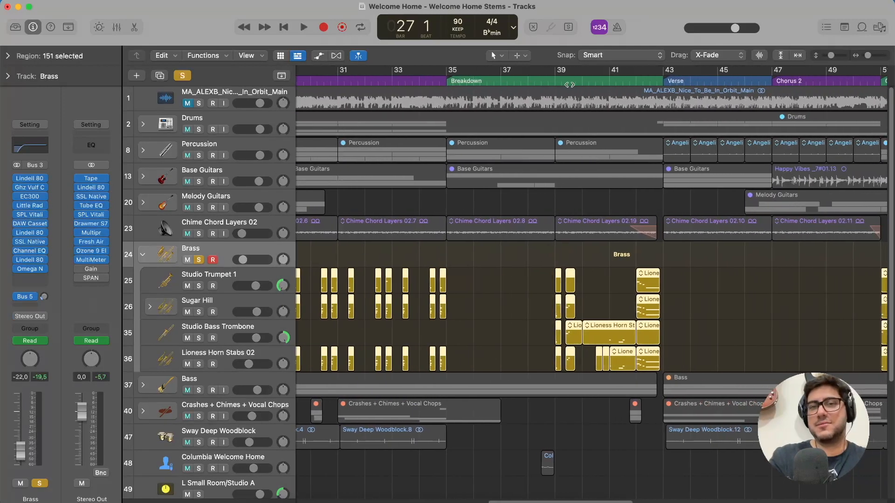
left_click(539, 80)
key("space")
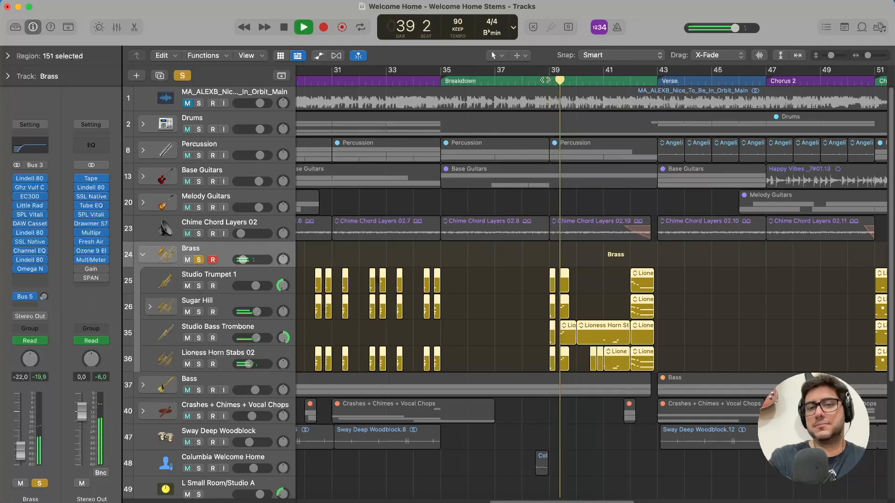
scroll(604, 205, "left", 5)
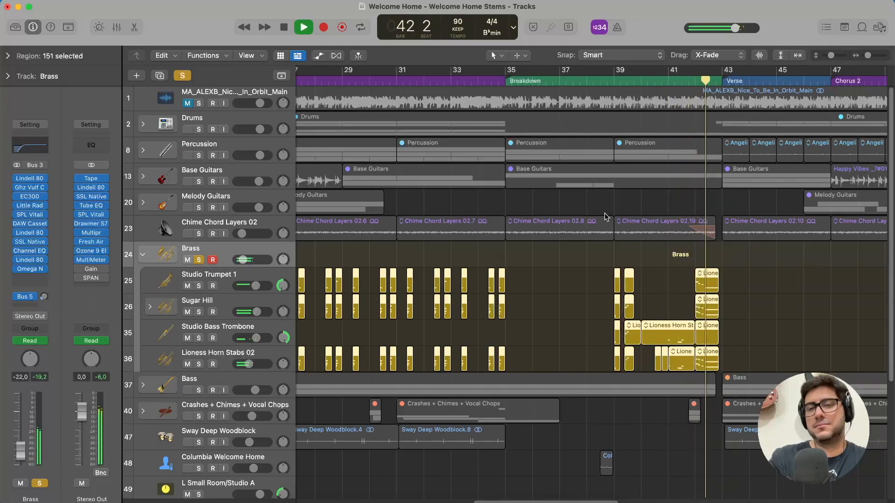
key("space")
Play the soloed brass from just before bar 15 to around bar 18, replay the Verse + Build Up opening, and stop at bar 16.
scroll(639, 245, "left", 10)
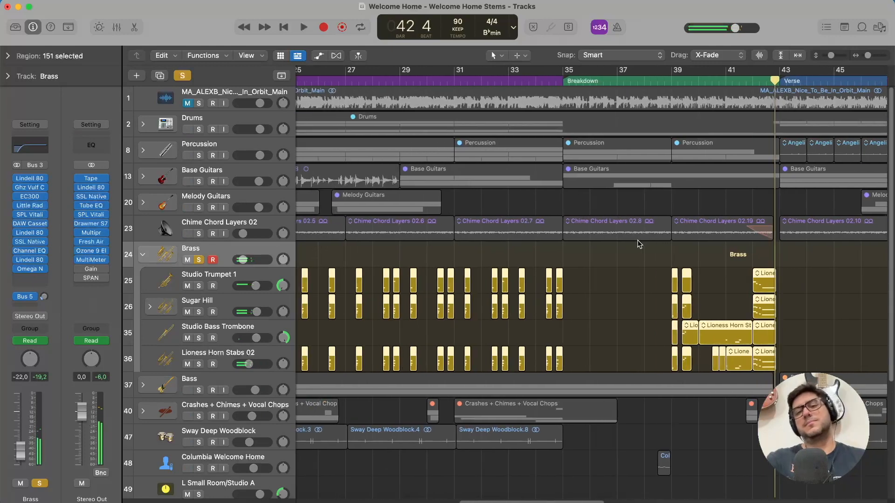
scroll(639, 244, "left", 10)
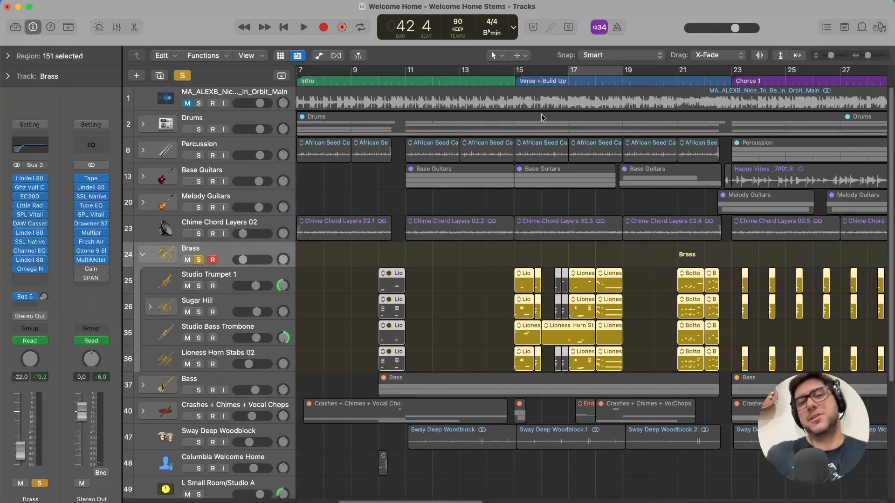
left_click(503, 80)
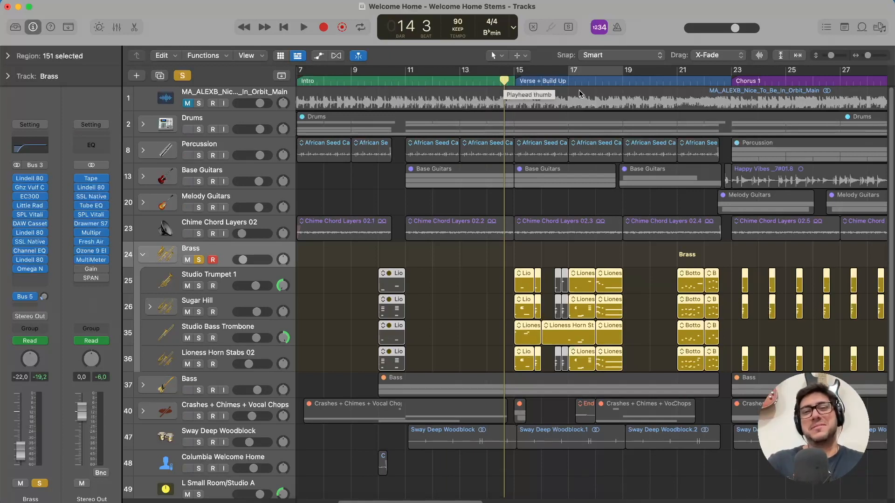
key("space")
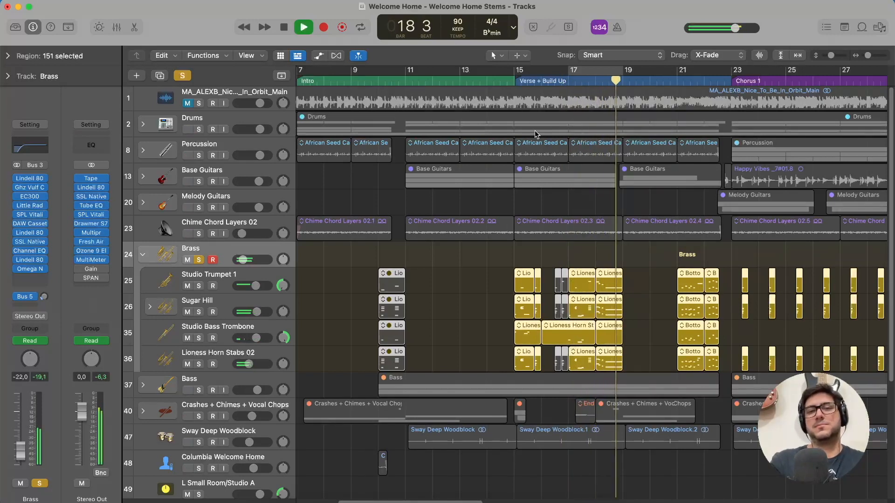
key("space")
key("space")
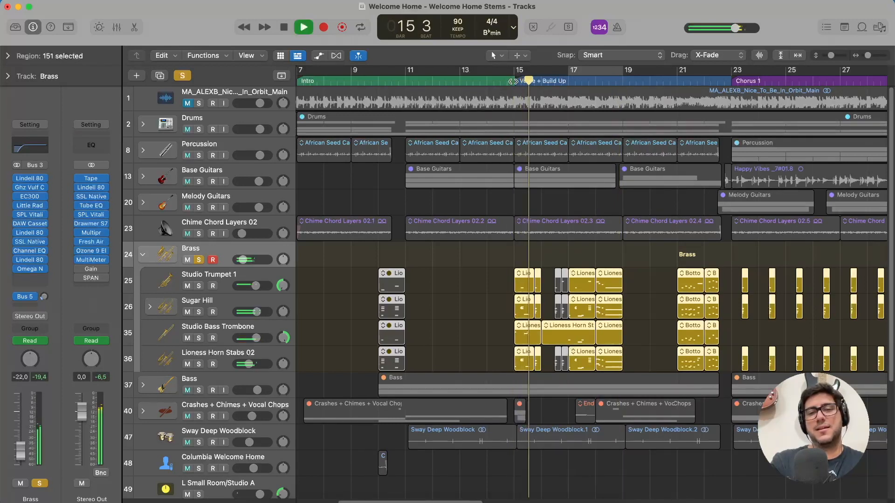
key("space")
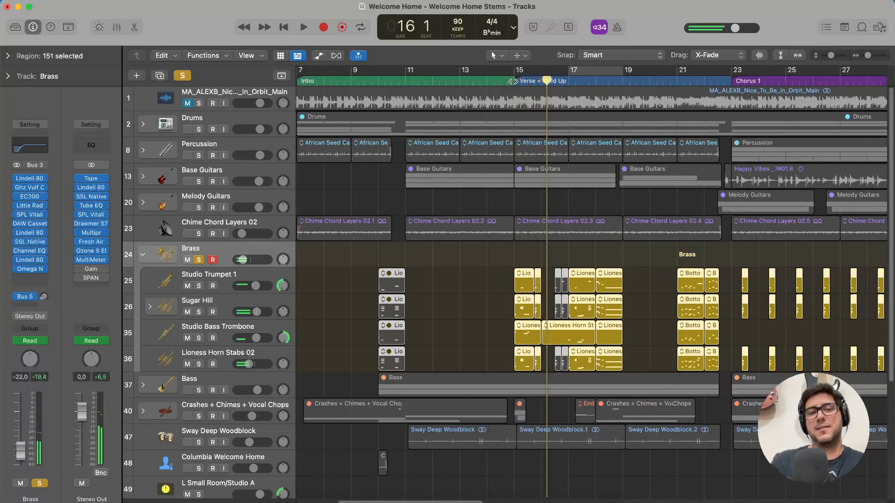
Expand the Sugar Hill sub-stack and inspect the channel strips of Studio Trumpet 1 and the inner Sugar Hill track.
left_click(148, 308)
scroll(227, 187, "down", 5)
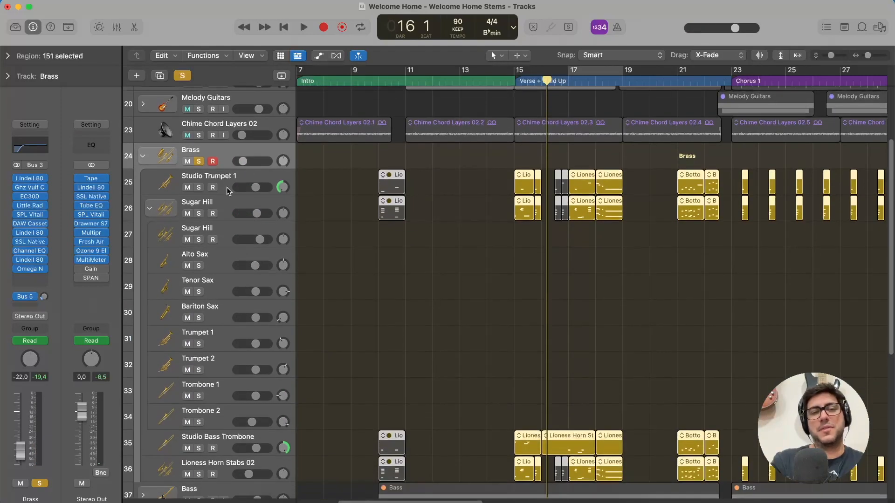
scroll(227, 186, "down", 2)
left_click(223, 161)
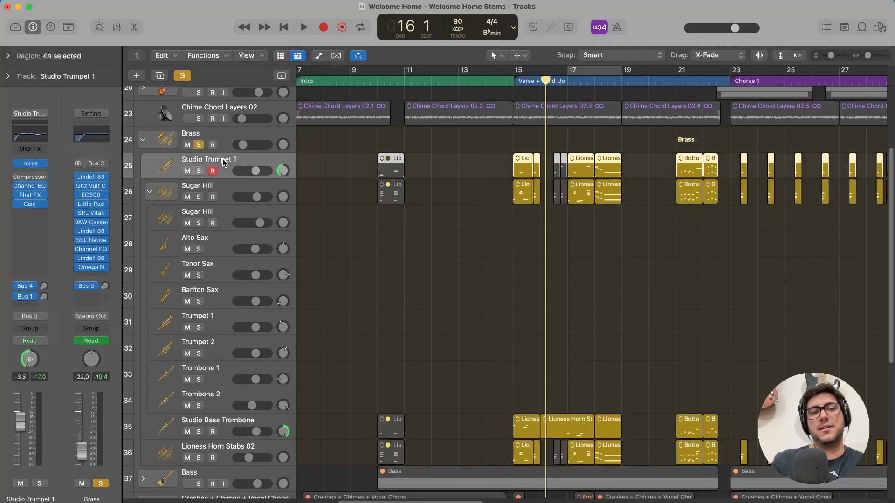
left_click(219, 192)
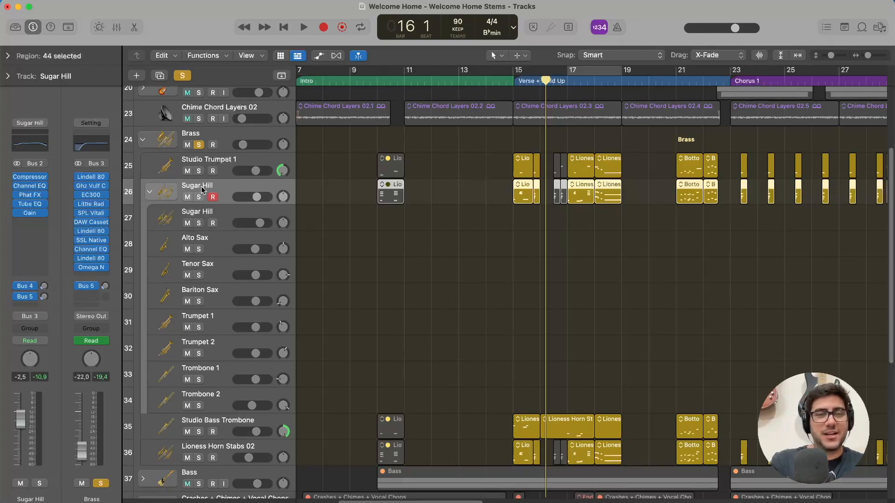
Go through the Sugar Hill section's sax, trumpet and trombone tracks from Alto Sax to Trombone 2, and collapse the sub-stack.
left_click(228, 246)
scroll(225, 267, "down", 2)
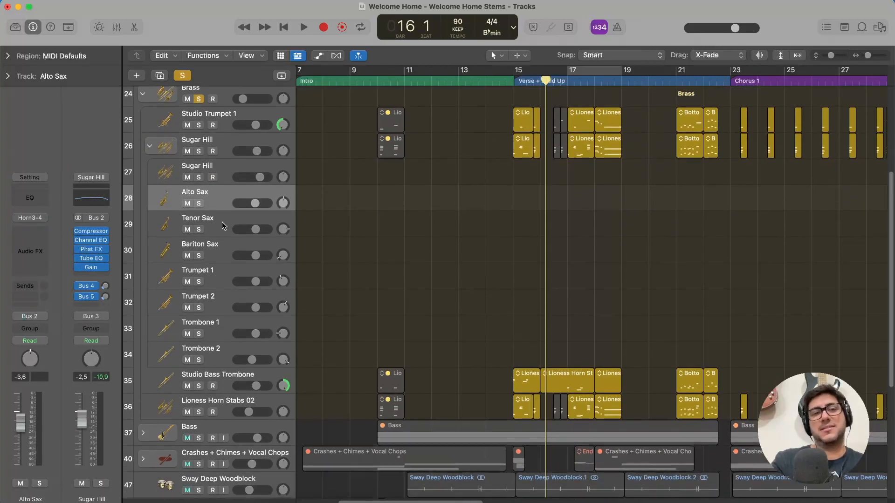
left_click(223, 218)
left_click(221, 259)
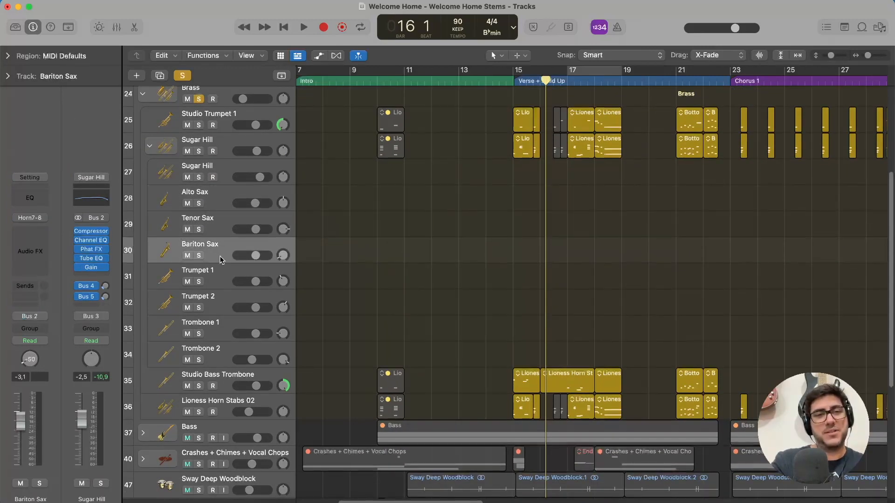
left_click(222, 284)
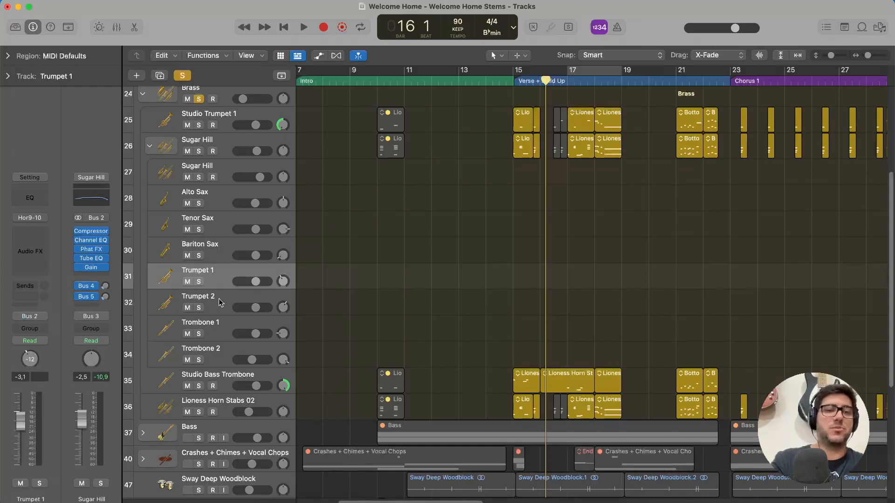
left_click(223, 312)
left_click(222, 335)
left_click(219, 352)
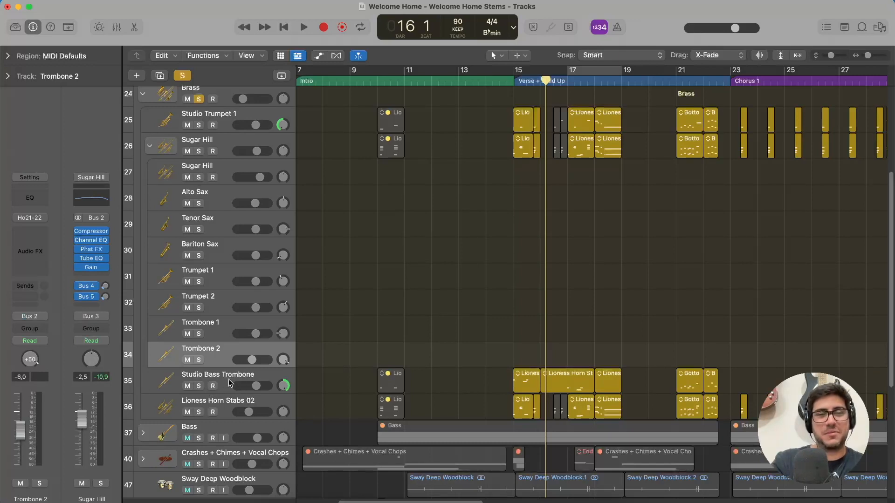
left_click(150, 146)
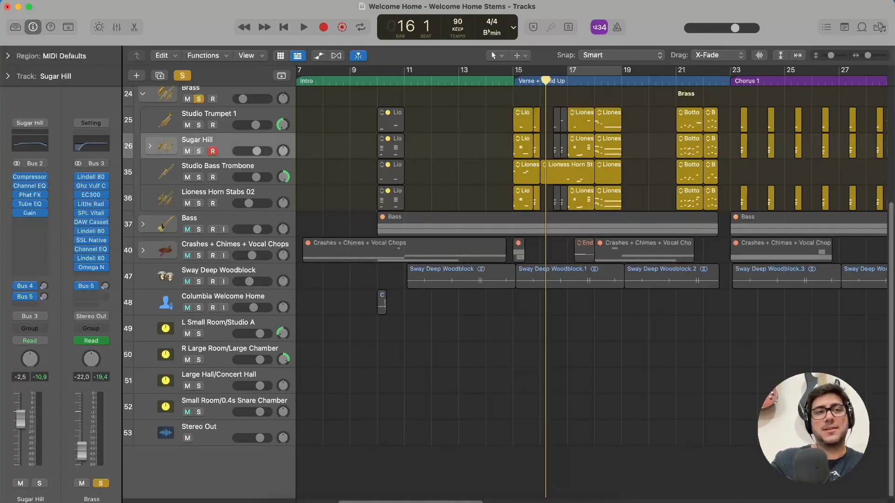
Browse the 3-, 6- and 7-Piece Section categories of Studio Horns in the sound Library for the Sugar Hill track.
left_click(15, 27)
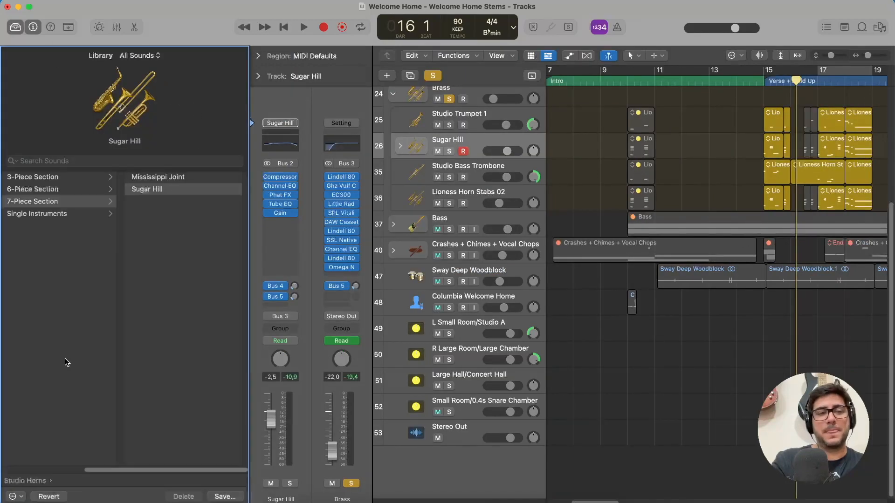
left_click(58, 189)
left_click(74, 202)
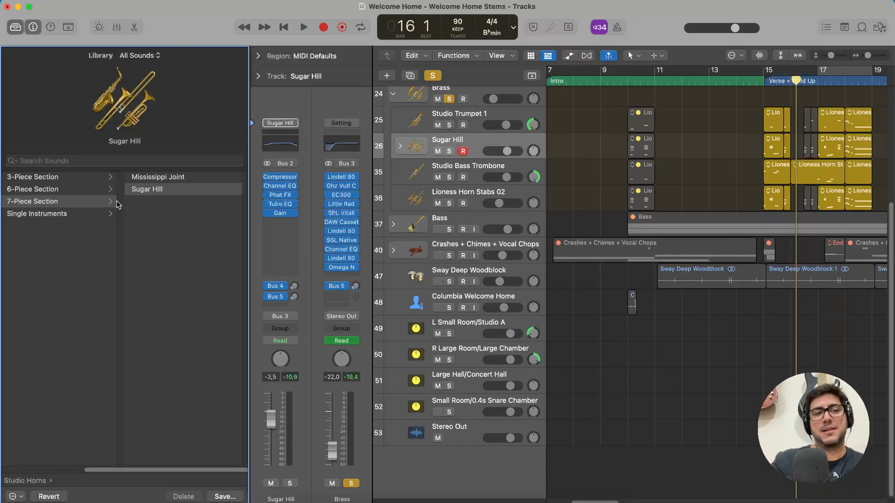
Hide the inspector and the Library to return to the full track view around the Brass stack.
left_click(33, 27)
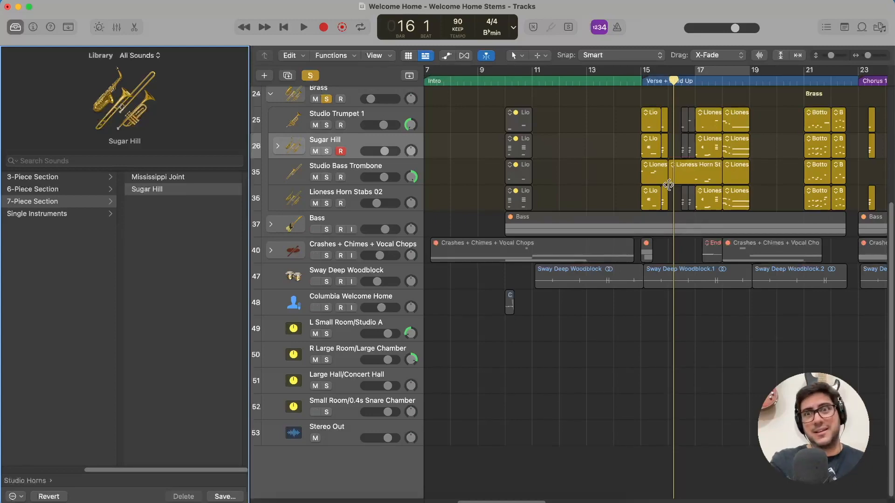
left_click(16, 28)
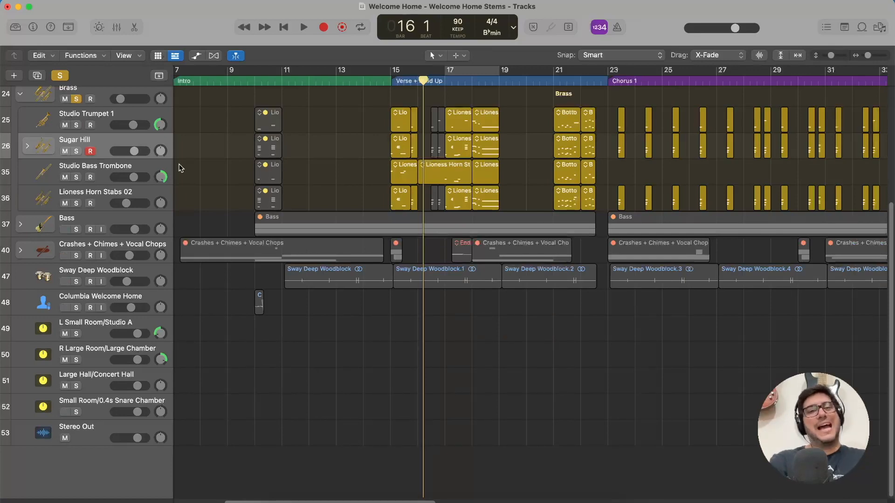
scroll(103, 155, "up", 2)
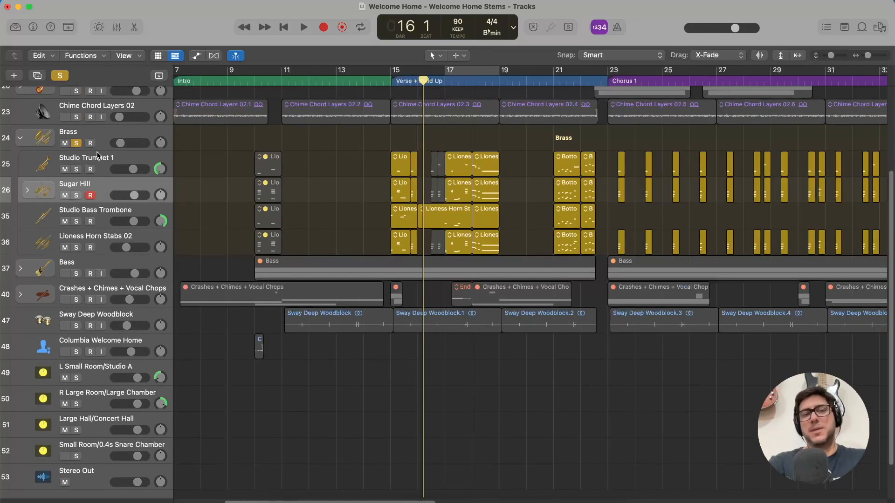
Collapse the Brass stack and go back and forth between the Bass Low and Bass High tracks to compare their channel strips.
left_click(20, 138)
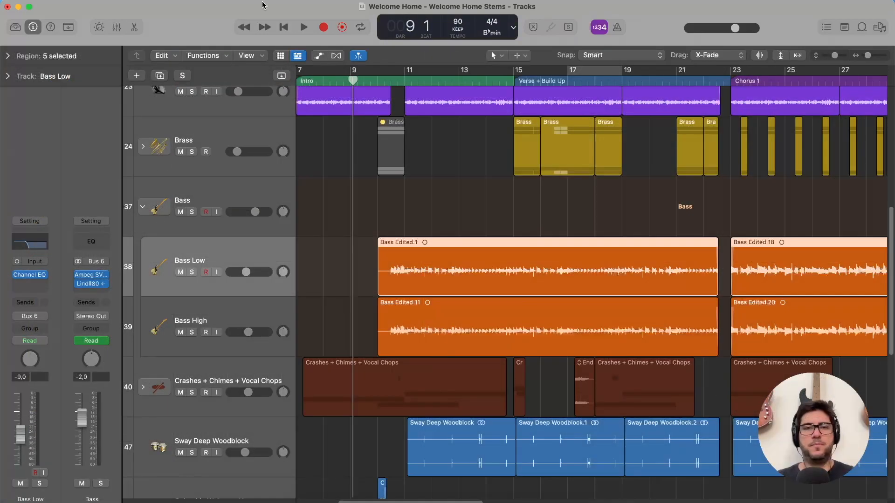
key("super+Left")
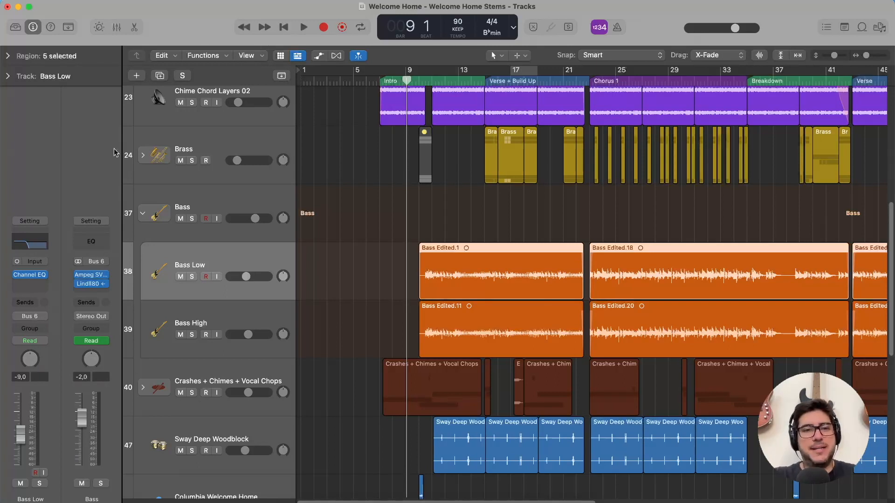
left_click(225, 309)
left_click(216, 268)
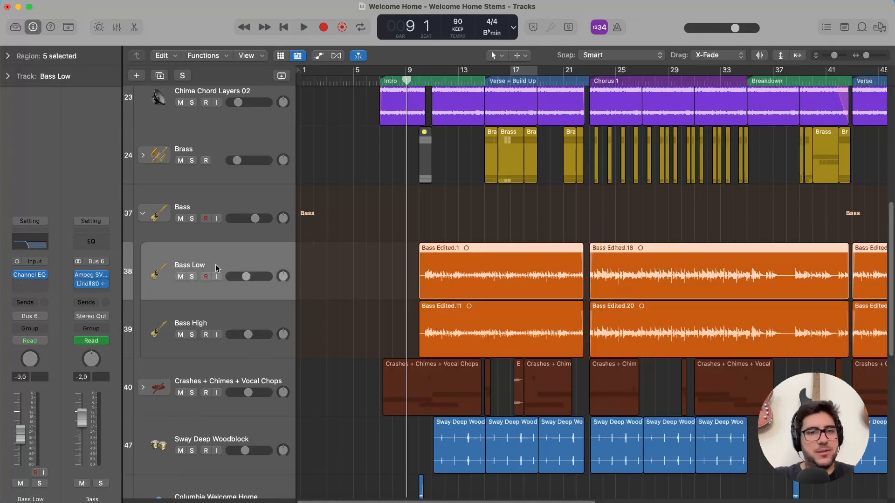
left_click(219, 320)
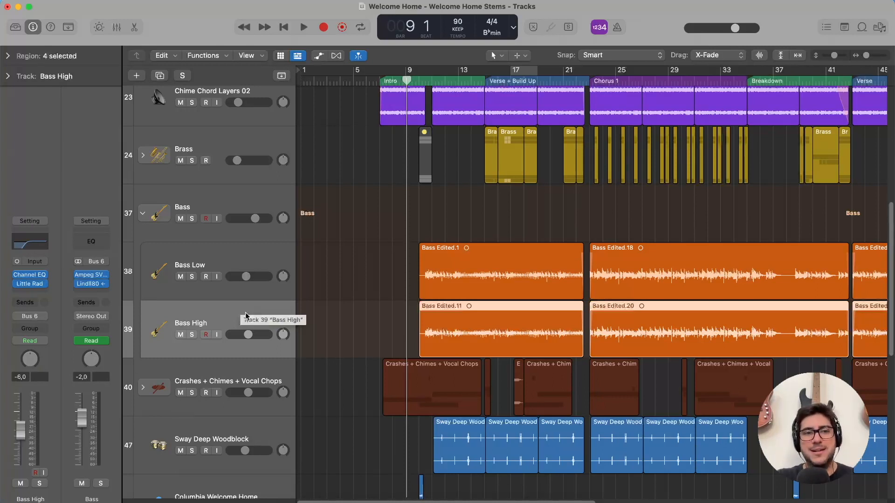
left_click(249, 260)
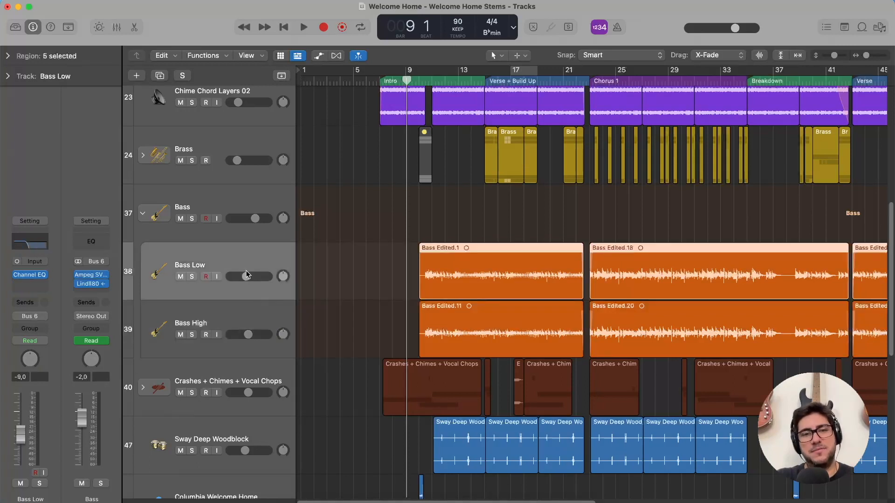
left_click(246, 314)
left_click(249, 260)
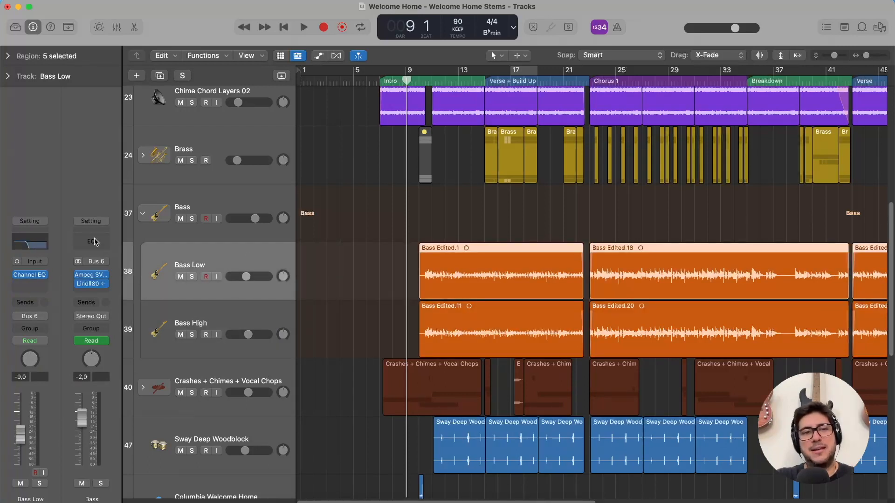
Review the Channel EQ settings on Bass Low and on Bass High, closing each plug-in window after viewing.
left_click(40, 243)
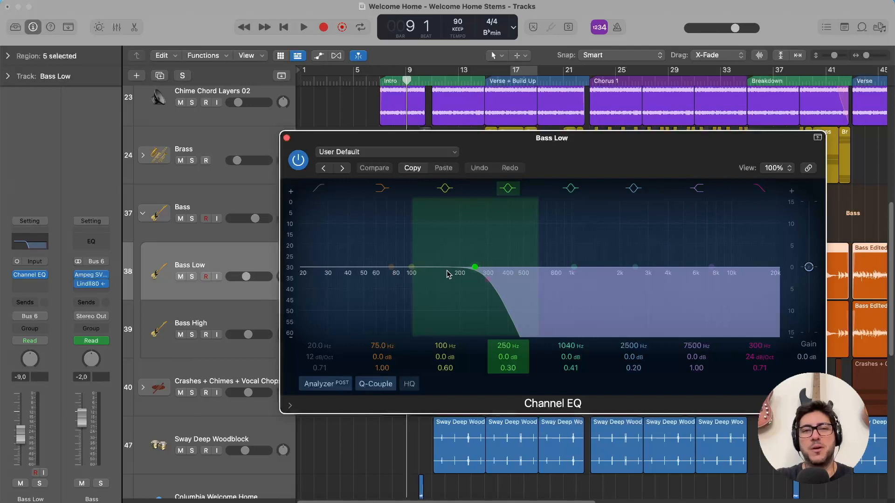
left_click(287, 139)
left_click(234, 307)
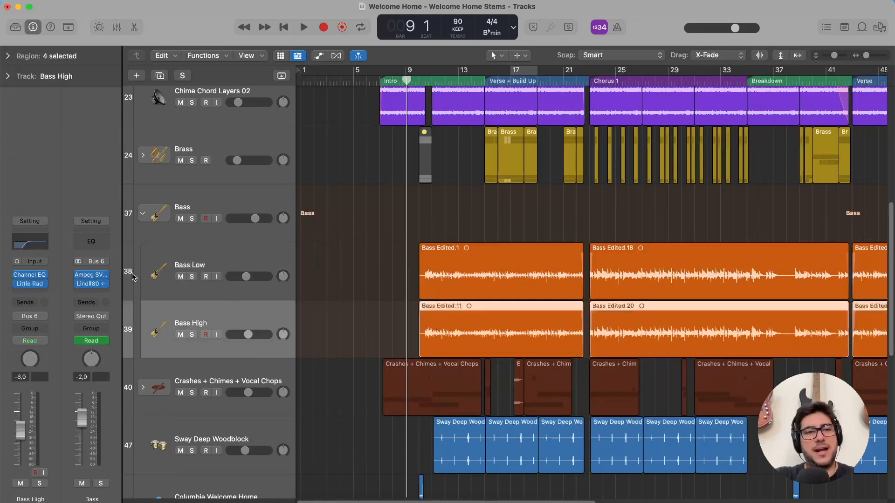
left_click(28, 242)
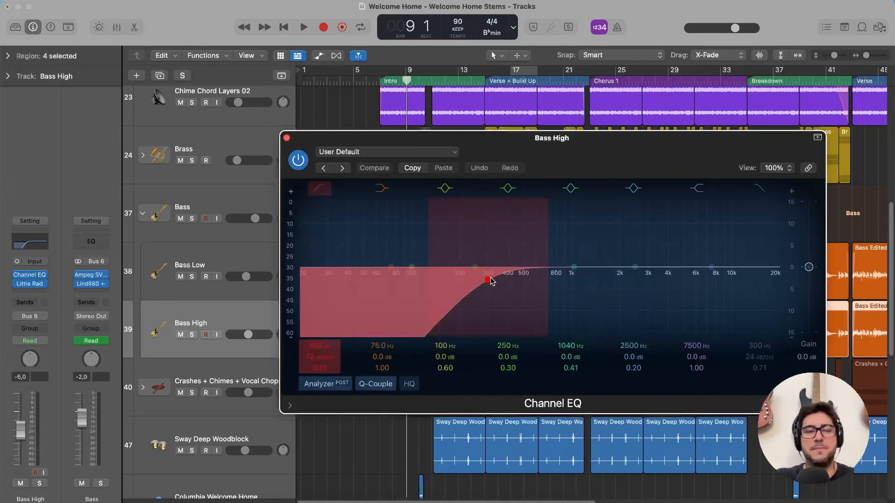
left_click(287, 139)
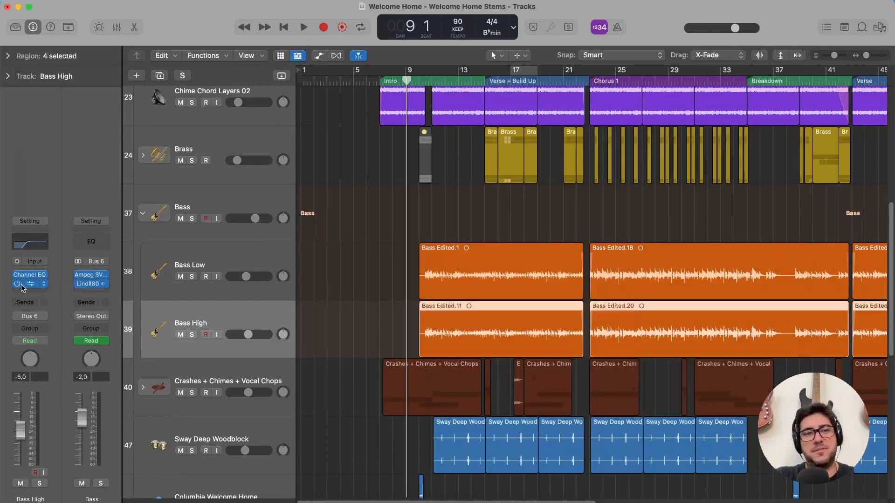
Inspect the Little Radiator plug-in on Bass High and review the Channel EQ on Bass Low again.
left_click(34, 285)
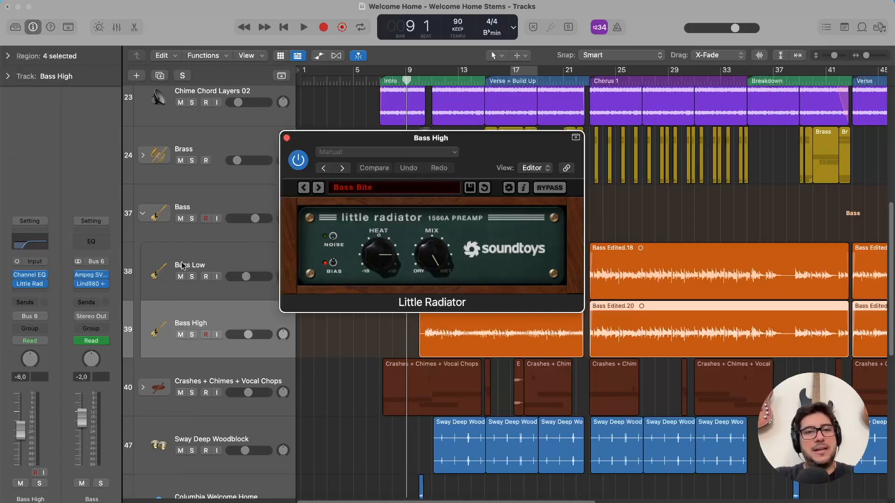
left_click(209, 259)
left_click(287, 138)
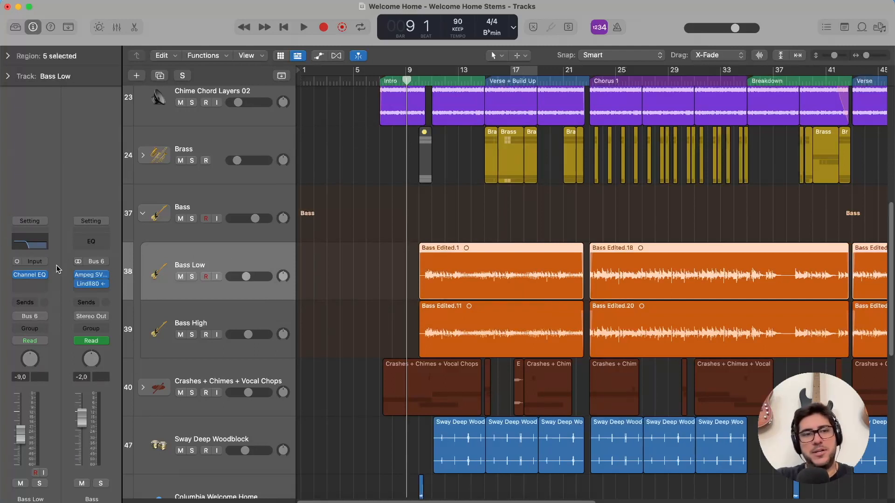
left_click(31, 276)
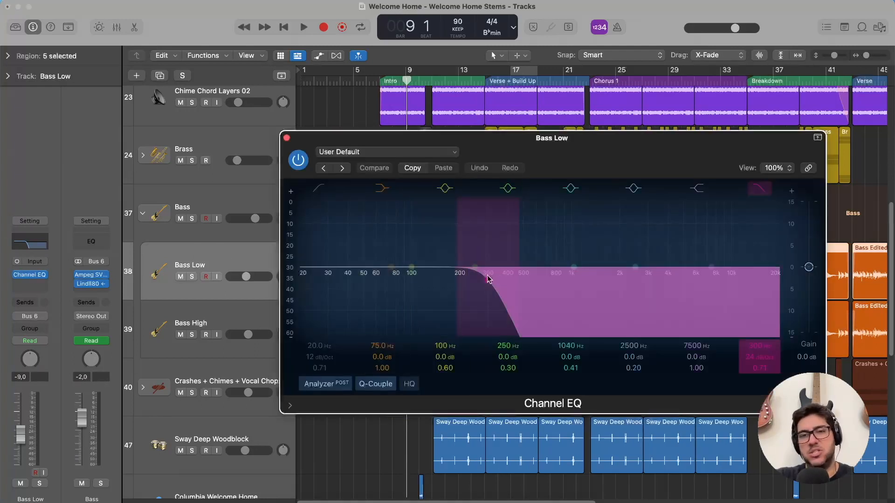
left_click(287, 138)
Inspect the Bass stack's Ampeg SVTVR Classic amp with its preset list, and its Lindell 80 Channel plug-in.
left_click(236, 199)
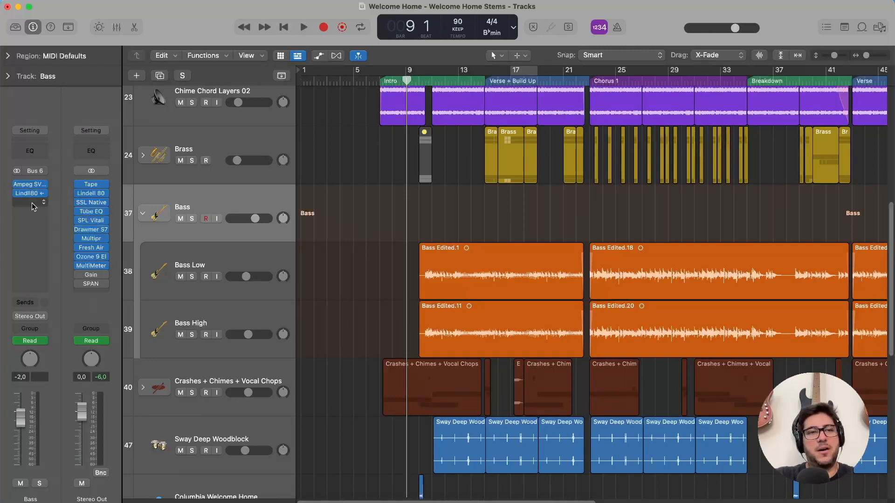
left_click(28, 185)
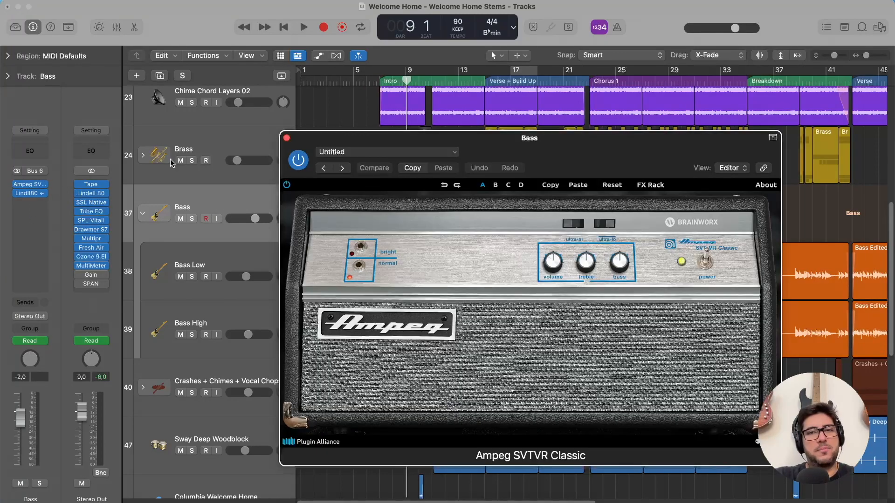
left_click_drag(682, 154, 623, 131)
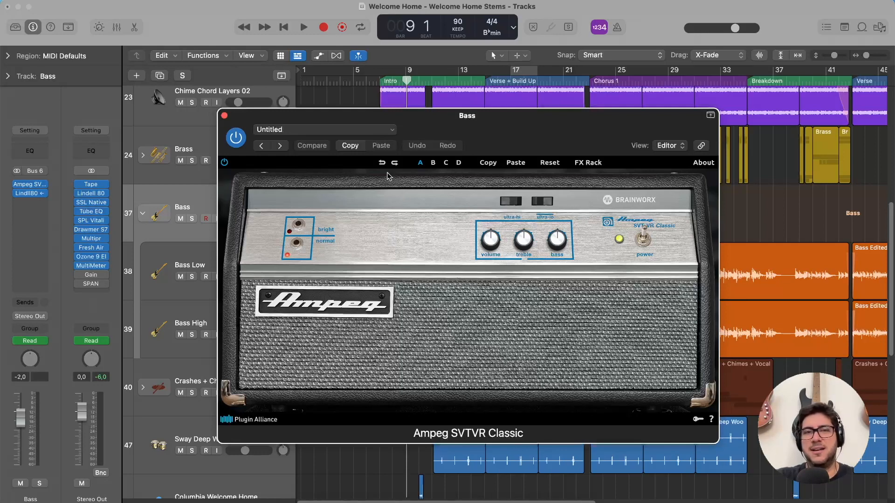
left_click(367, 131)
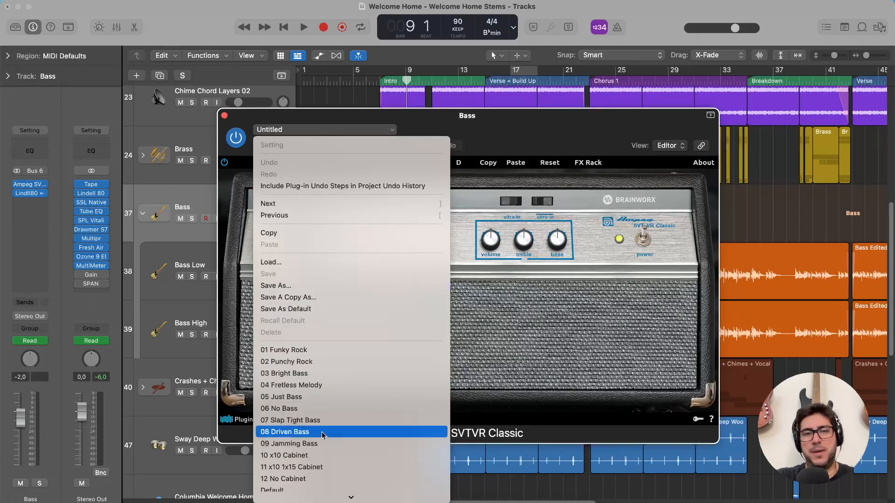
left_click(540, 136)
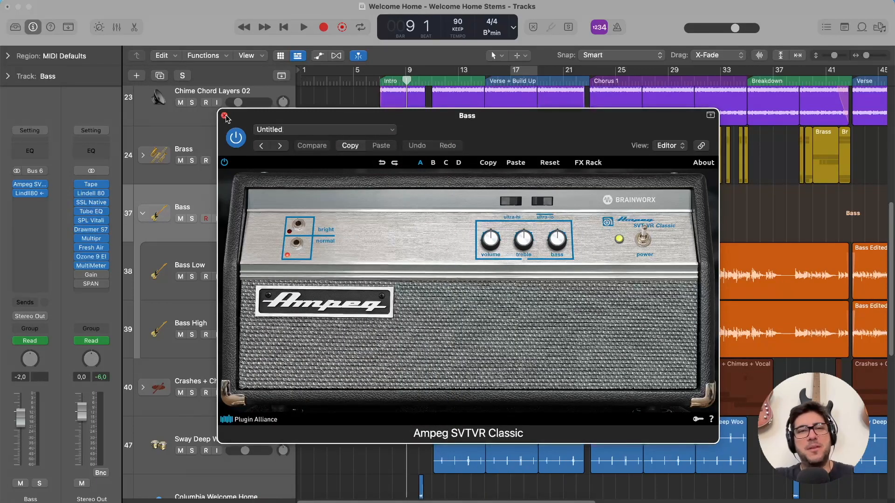
left_click(225, 116)
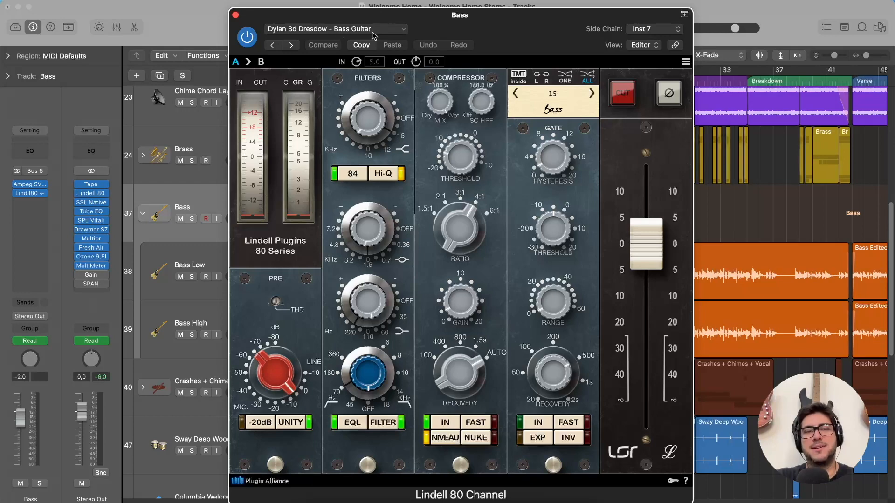
left_click(236, 15)
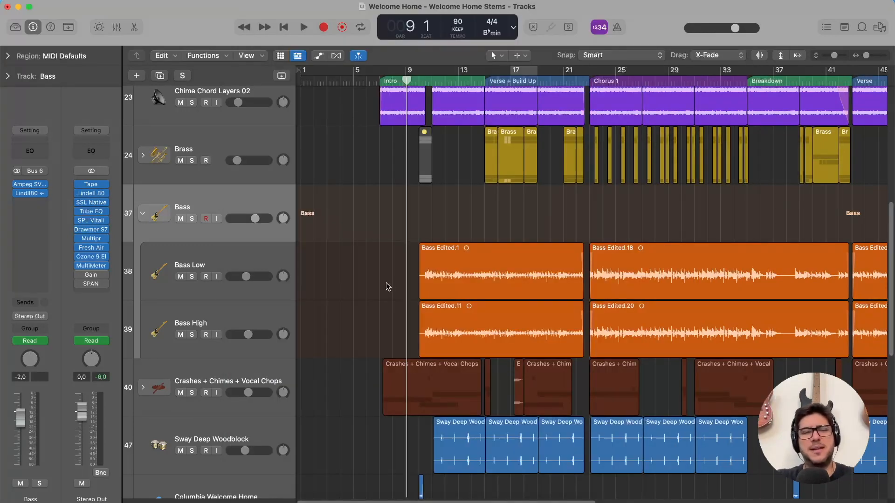
Solo the Bass stack and play it from bar 10 in the Intro.
left_click(425, 81)
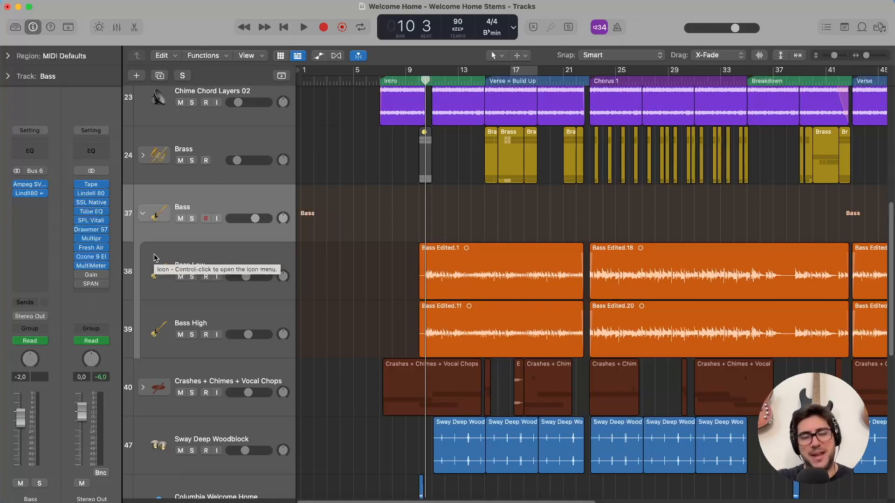
left_click(194, 220)
key("space")
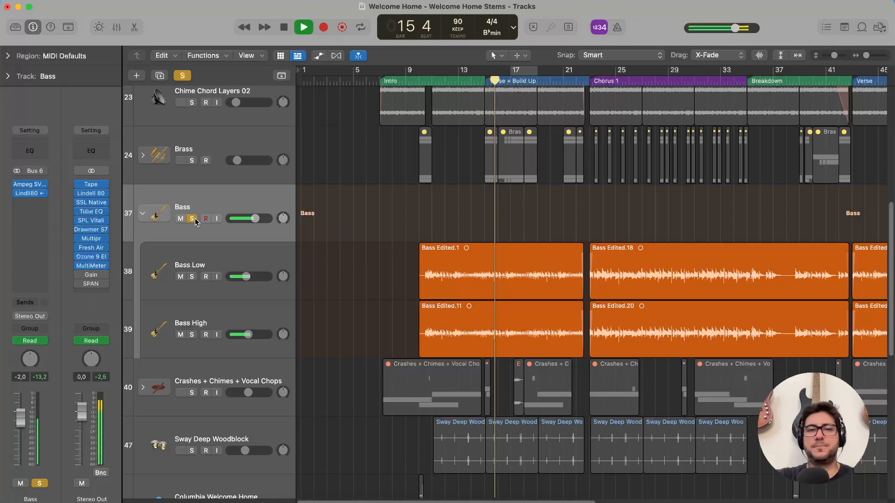
Audition Bass High alone and Bass Low alone during playback, and stop with all solos cleared.
left_click(192, 334)
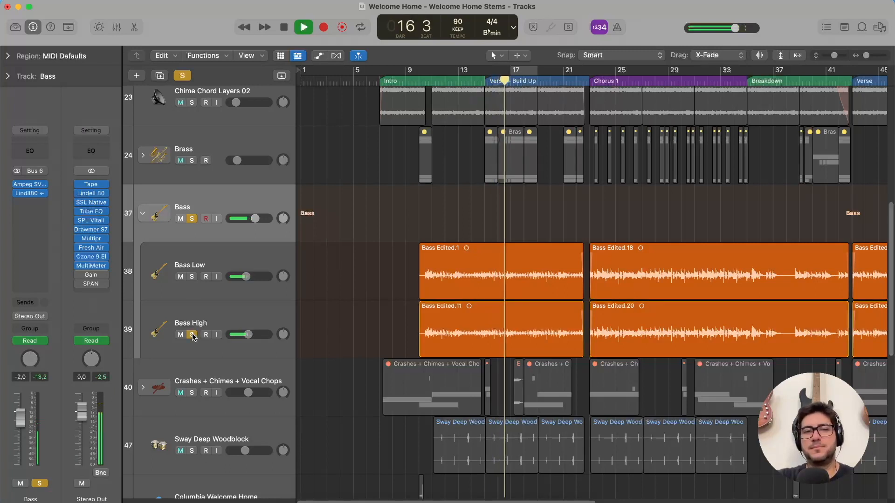
left_click(194, 221)
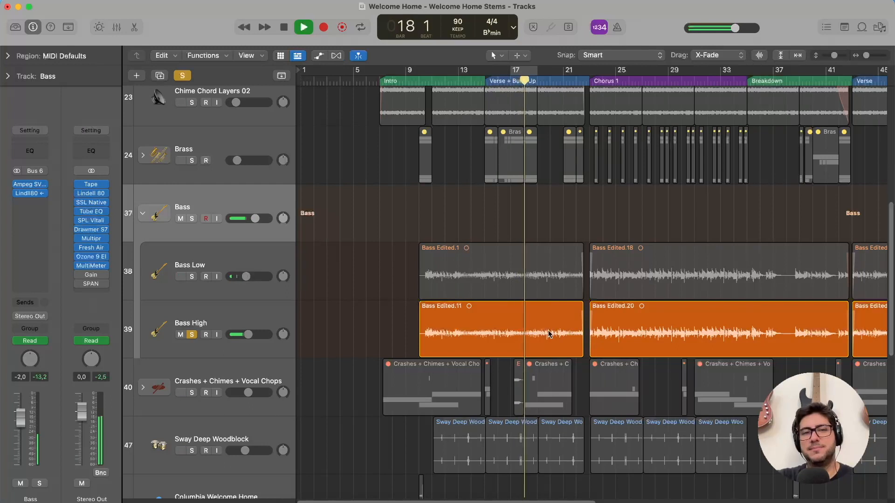
mouse_move(30, 193)
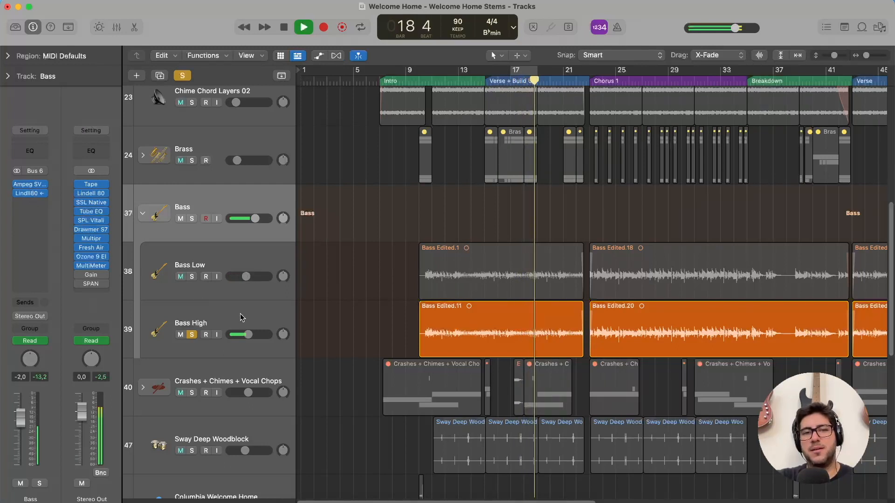
left_click(190, 340)
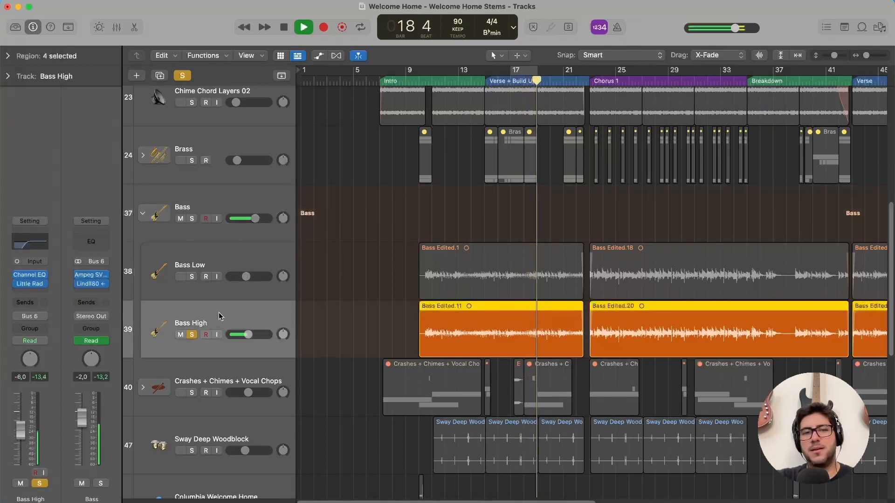
left_click(191, 278)
left_click(191, 336)
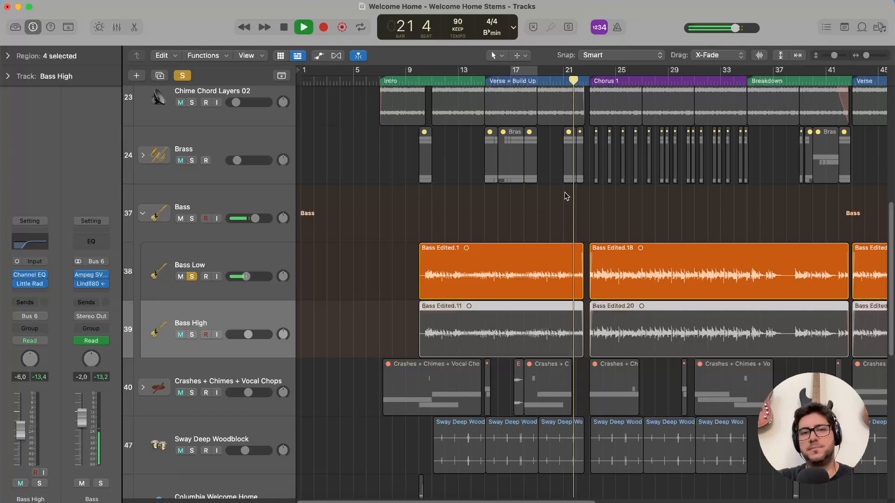
key("space")
left_click(192, 277)
Audition the soloed Bass stack through the Breakdown from bar 35, and stop playback with the solo cleared.
scroll(396, 272, "right", 4)
scroll(397, 272, "right", 5)
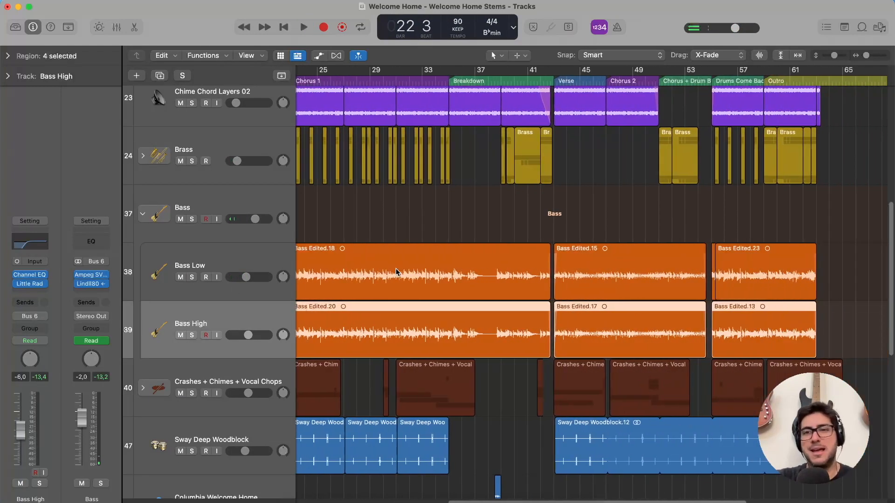
left_click(405, 80)
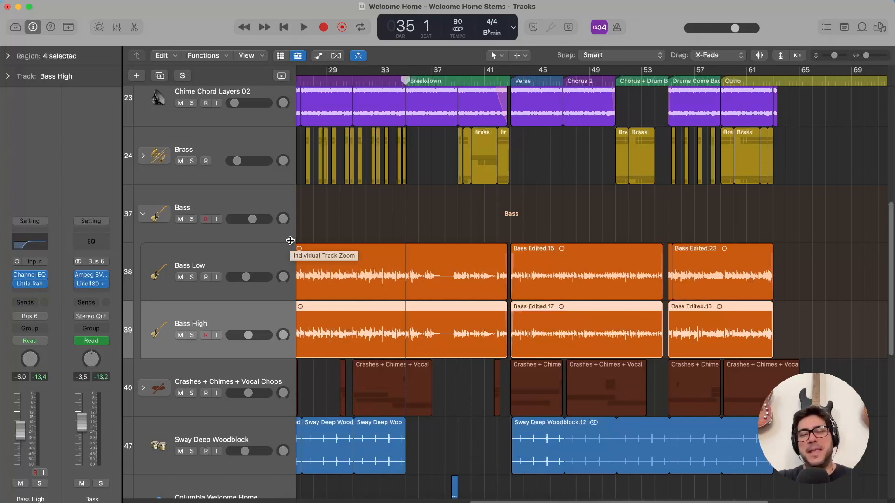
left_click(192, 219)
key("space")
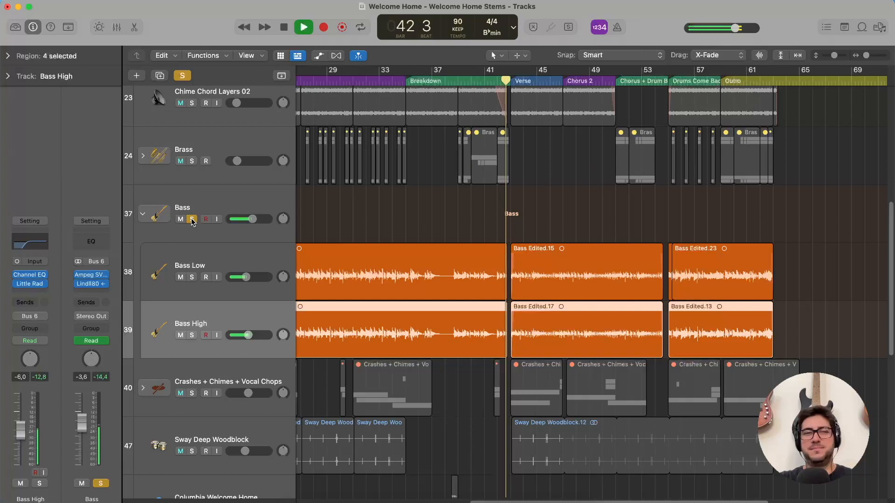
key("space")
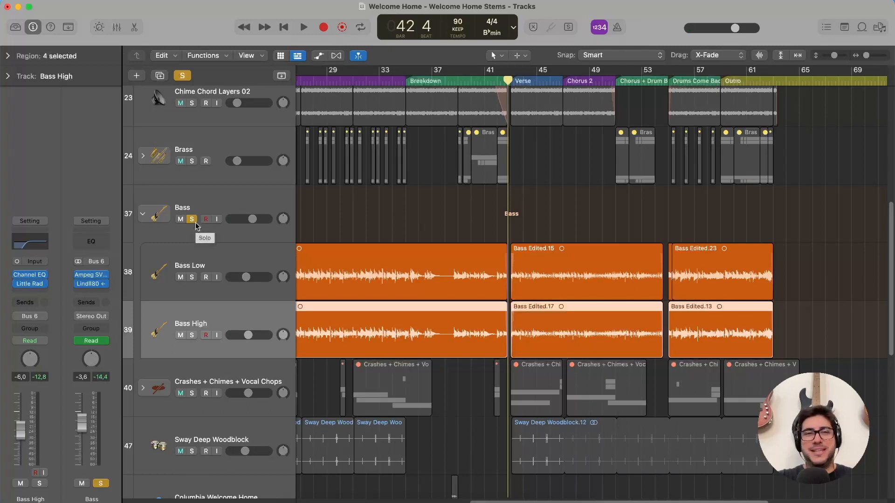
left_click(192, 220)
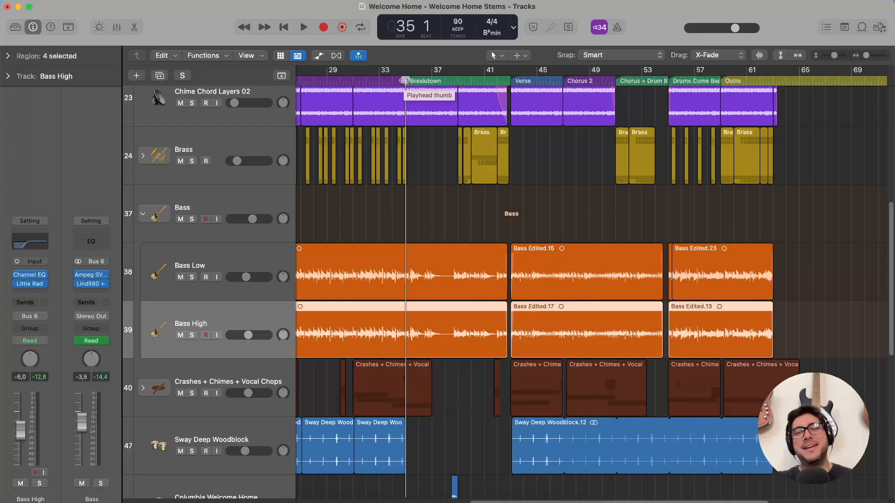
Bring the Columbia Welcome Home track into view and play the full mix from the start of the Breakdown at bar 35.
scroll(419, 149, "down", 5)
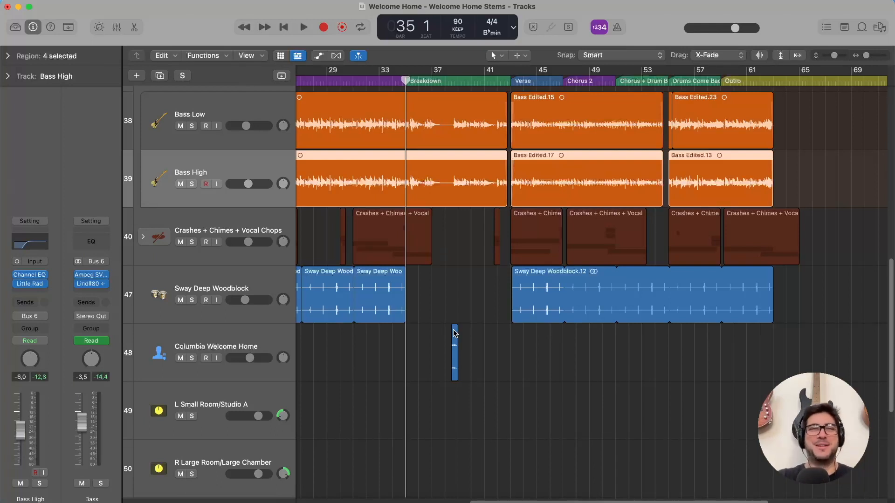
key("space")
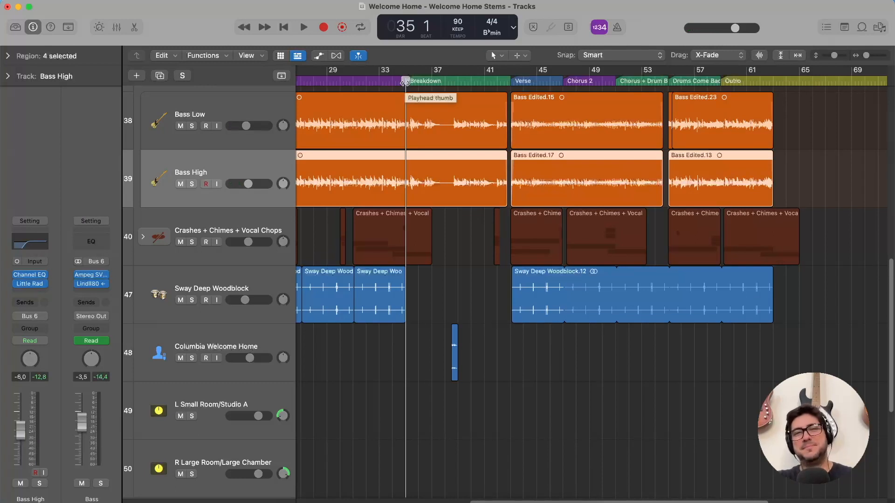
key("space")
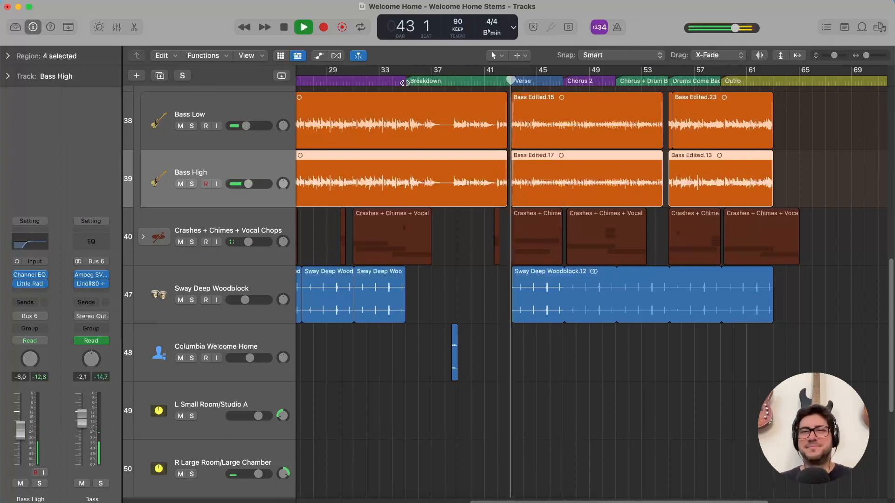
Stop the full-mix playback and collapse the Bass stack.
key("space")
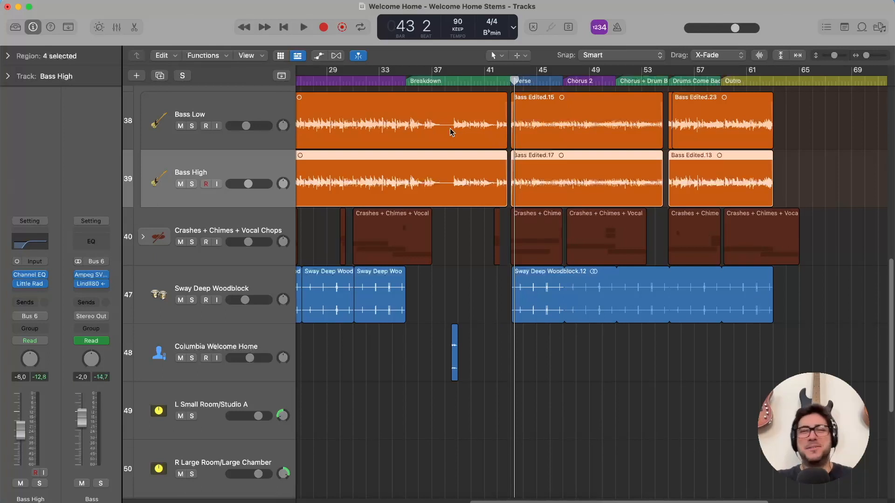
scroll(450, 130, "up", 4)
left_click(142, 159)
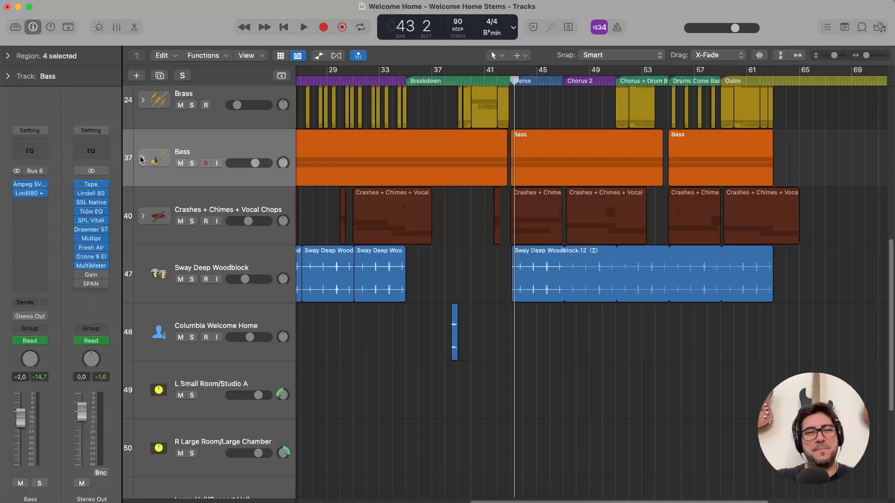
Select the Crashes + Chimes + Vocal Chops stack and examine where its regions fall across the song sections from Intro to Outro.
left_click(241, 204)
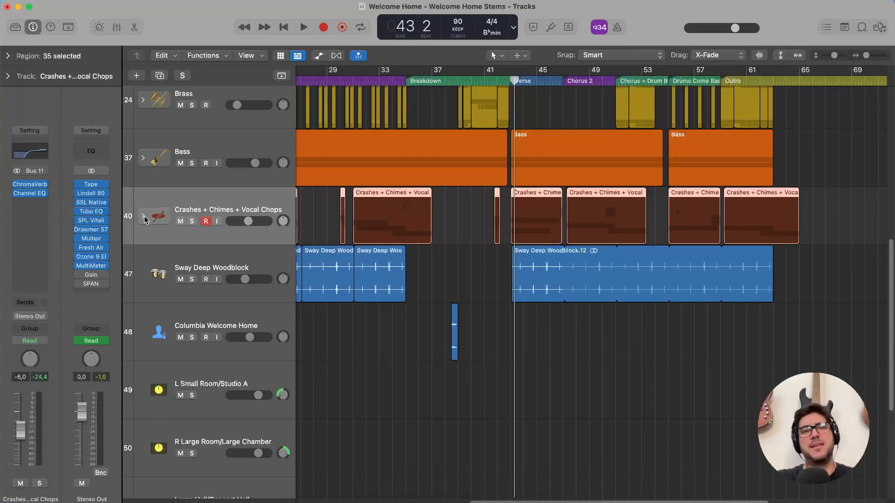
scroll(337, 205, "left", 10)
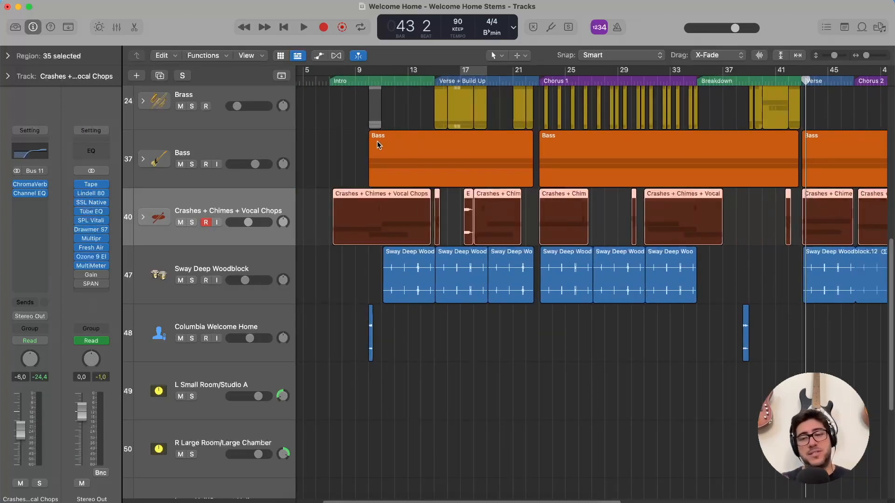
scroll(378, 145, "down", 1)
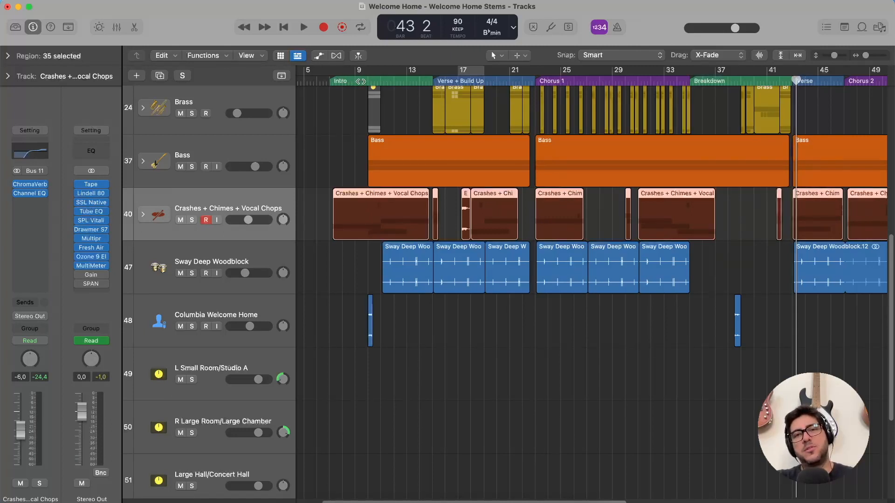
scroll(499, 82, "right", 4)
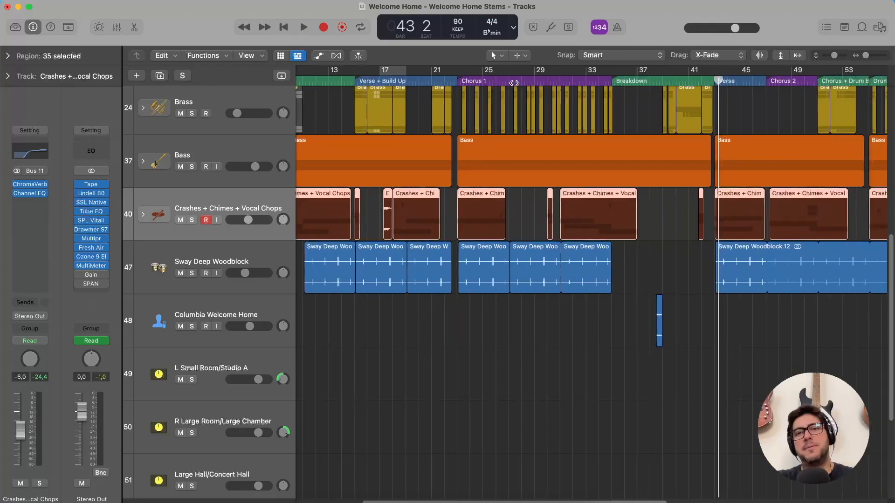
scroll(622, 82, "right", 4)
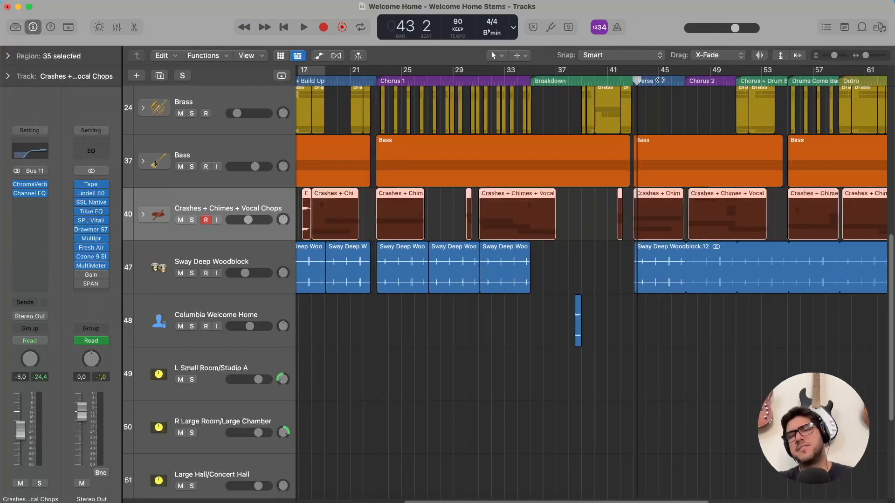
scroll(760, 77, "right", 3)
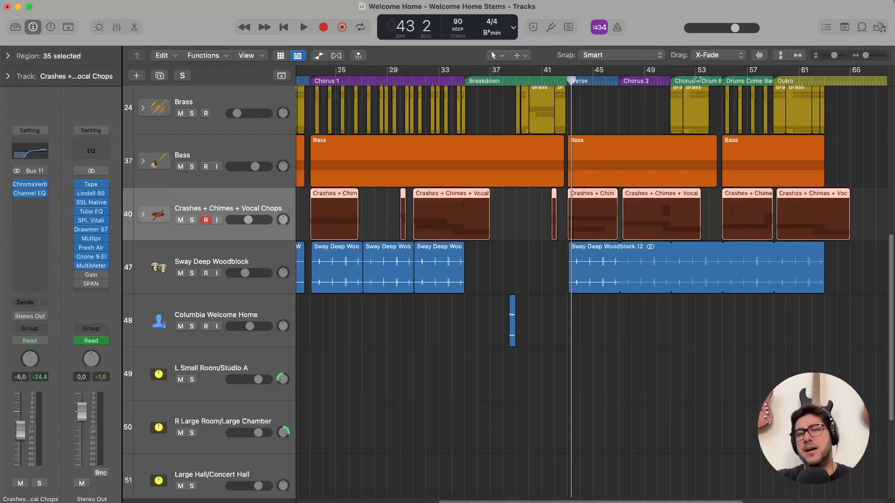
scroll(630, 89, "right", 2)
scroll(480, 135, "left", 4)
scroll(480, 130, "left", 6)
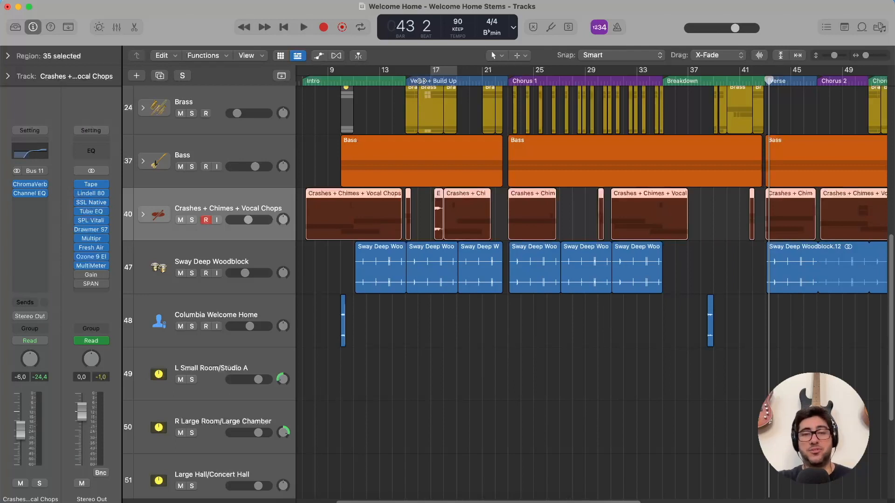
Expand the Crashes + Chimes + Vocal Chops stack and solo it.
left_click(144, 216)
left_click(192, 220)
scroll(348, 217, "down", 5)
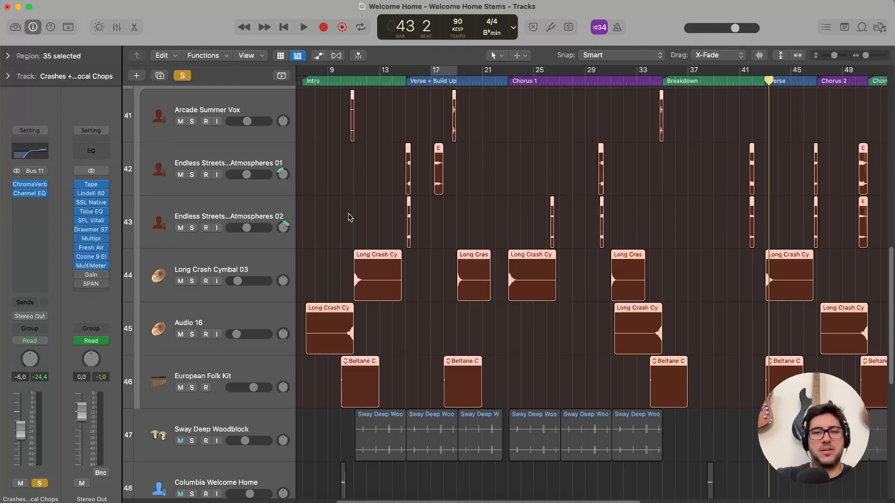
Review the European Folk Kit chimes track and the two crash tracks, Audio 16 and Long Crash Cymbal 03.
left_click(207, 376)
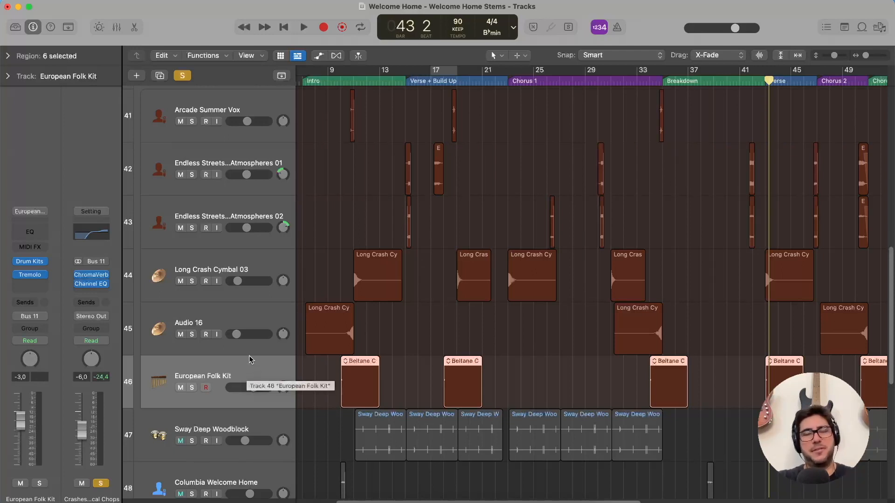
left_click(234, 311)
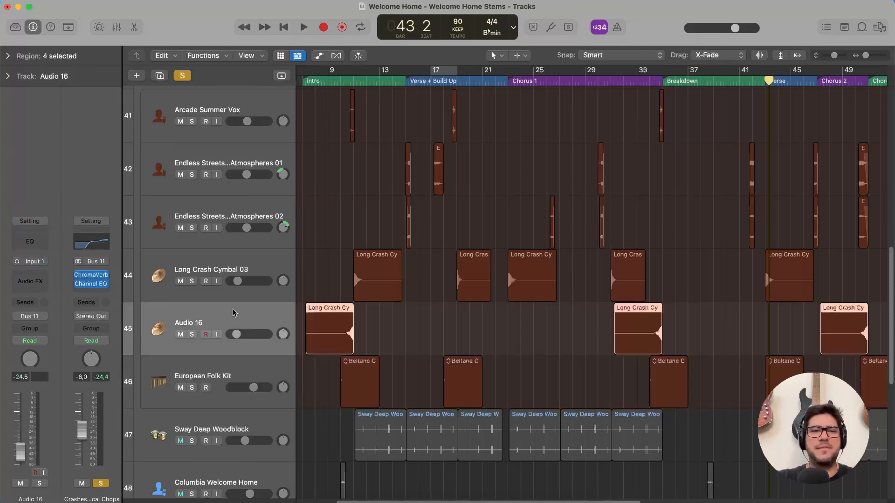
left_click(233, 276)
left_click(234, 310)
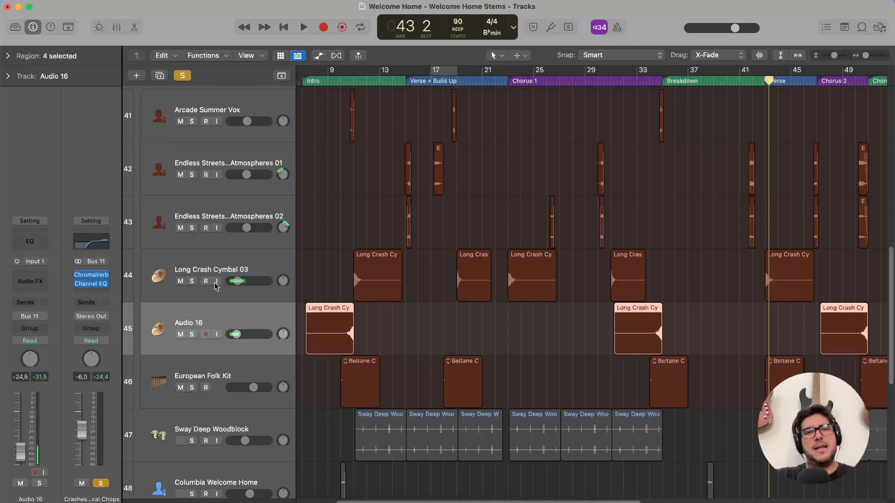
Review the Arcade Summer Vox and both Endless Streets Atmospheres vocal tracks, and briefly show the loop library as their source.
left_click(227, 220)
scroll(226, 219, "up", 2)
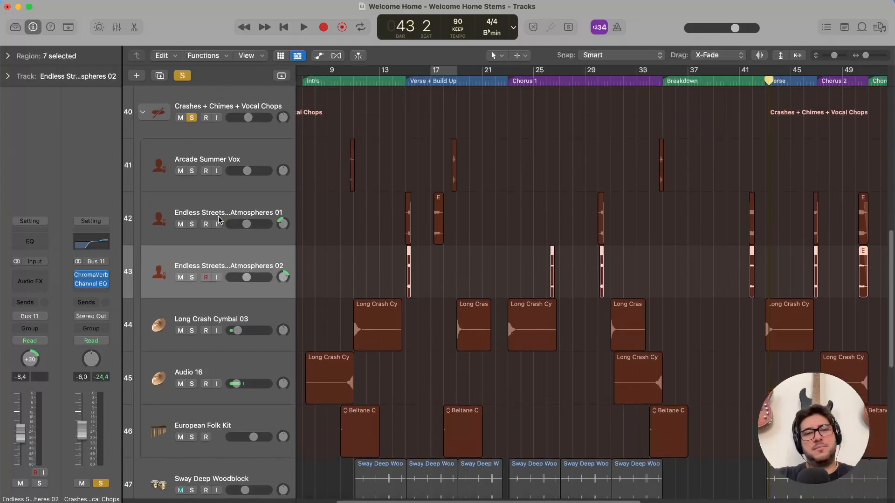
left_click(208, 209)
left_click(216, 157)
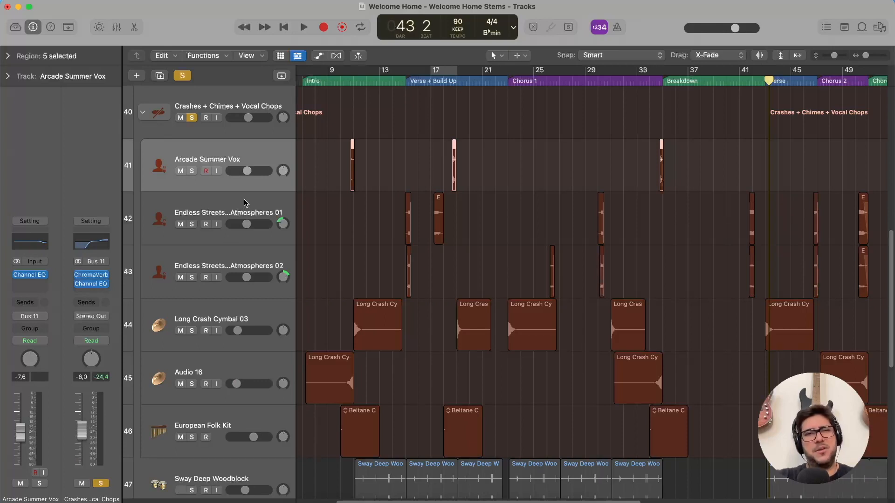
left_click(197, 215)
left_click(197, 267)
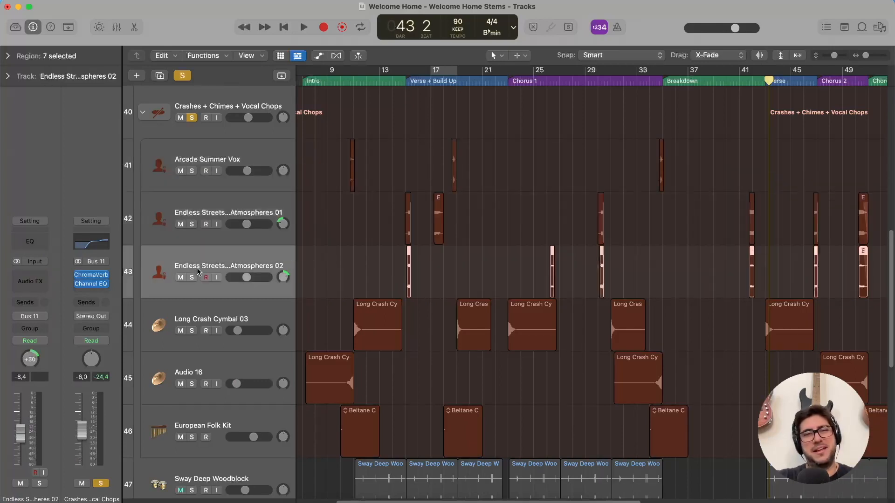
left_click(863, 27)
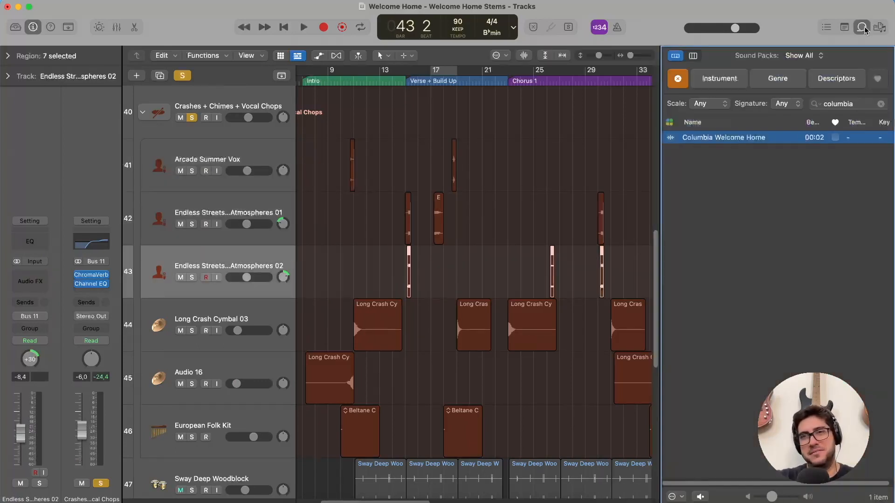
left_click(863, 27)
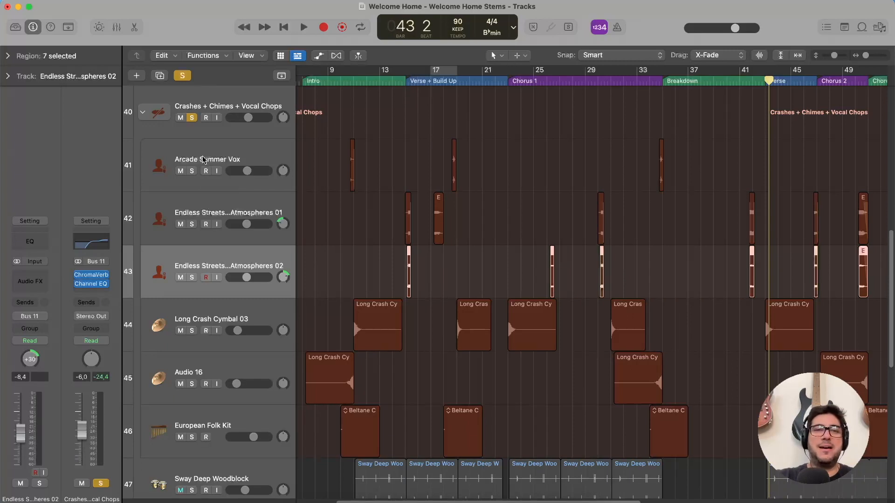
Select the Crashes + Chimes + Vocal Chops stack and inspect the Channel EQ on its channel strip.
left_click(234, 98)
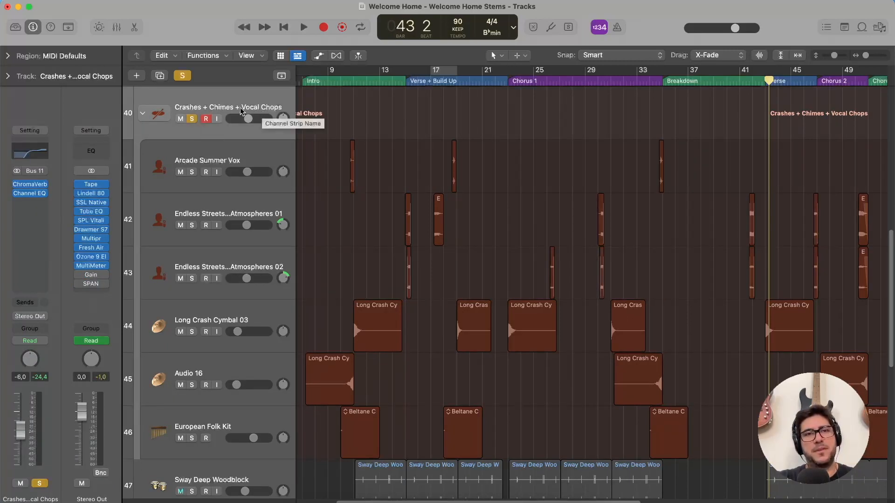
left_click(147, 117)
left_click(147, 116)
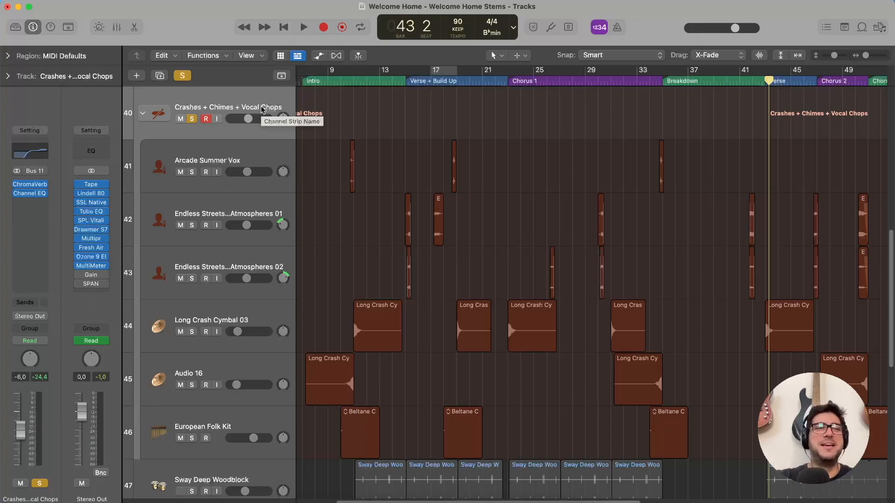
left_click(32, 154)
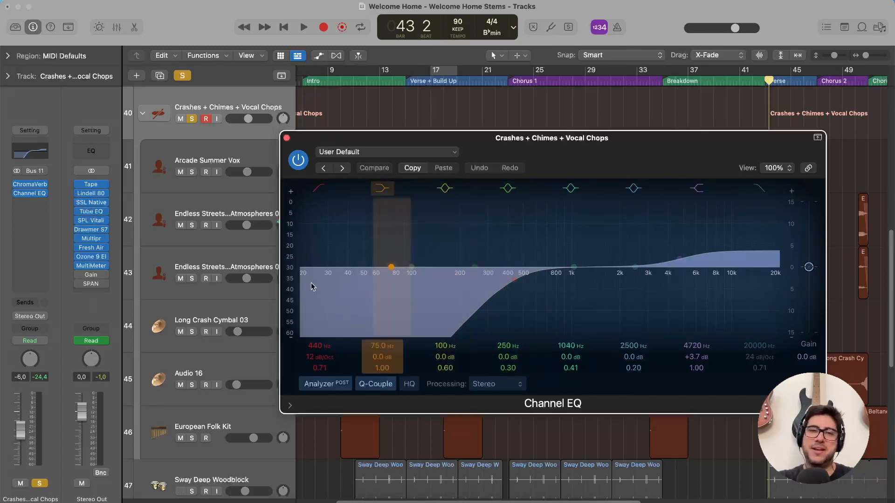
left_click(287, 139)
Inspect the stack's ChromaVerb, switching the decay's tempo sync off and back on to 2 bars, and close the plug-in.
left_click(31, 184)
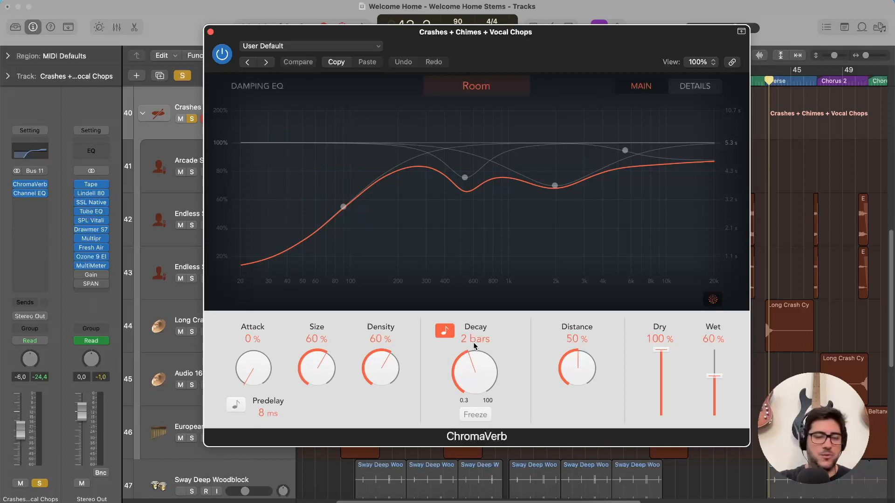
left_click(446, 333)
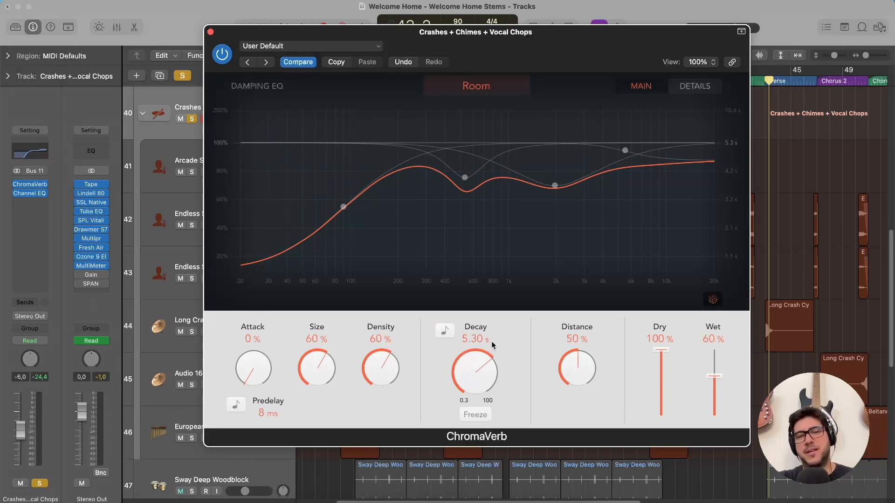
left_click(445, 331)
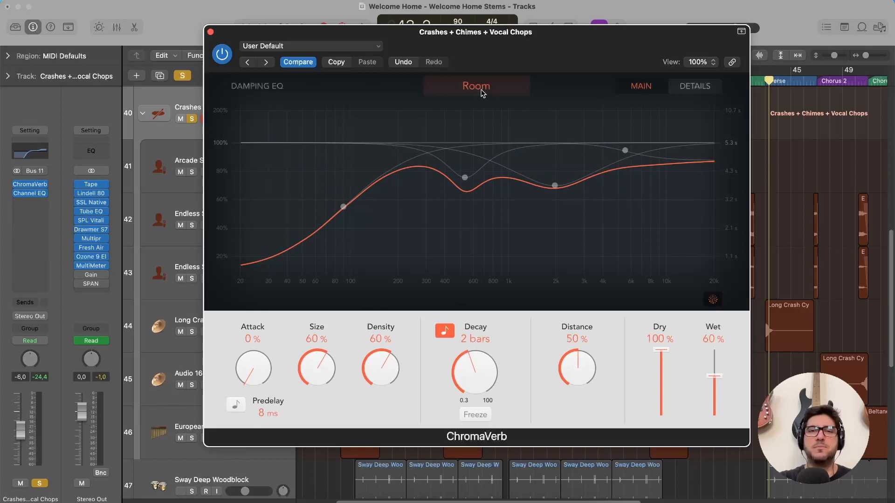
key("super+w")
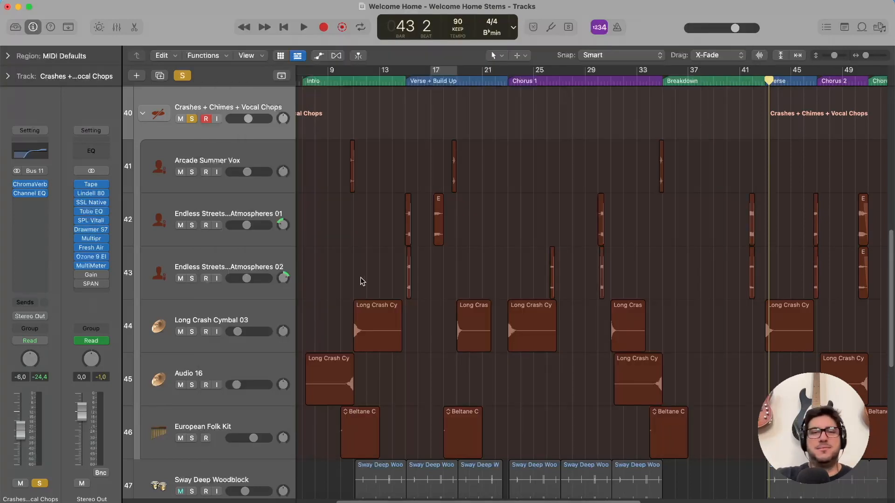
Play the soloed stack from bar 9, selecting the Endless Streets Atmospheres 01 and Arcade Summer Vox tracks during playback.
left_click(328, 75)
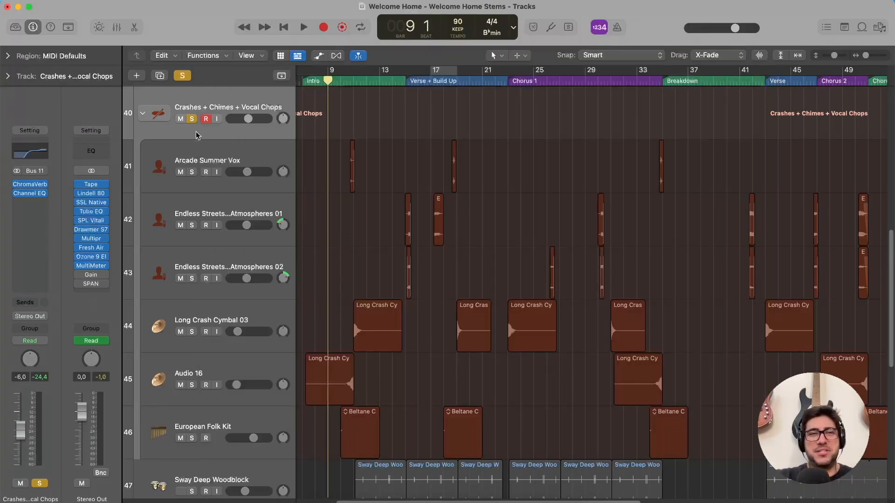
key("space")
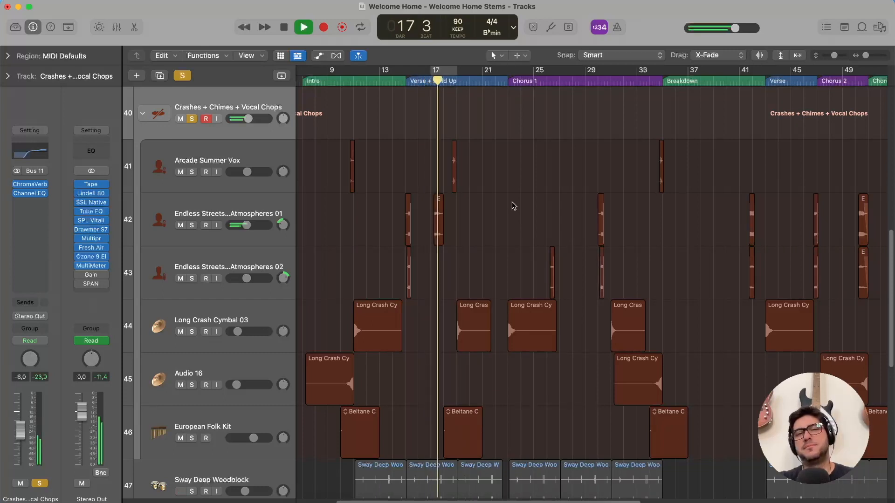
left_click(225, 203)
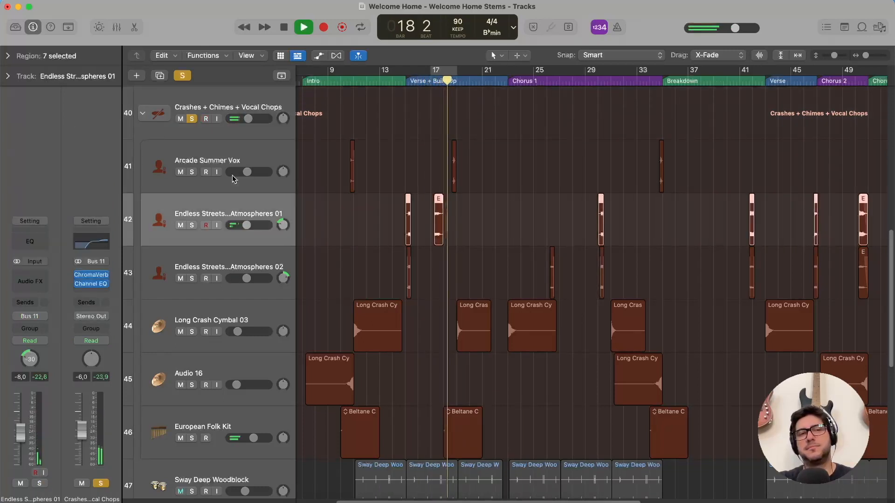
left_click(242, 155)
scroll(551, 197, "right", 5)
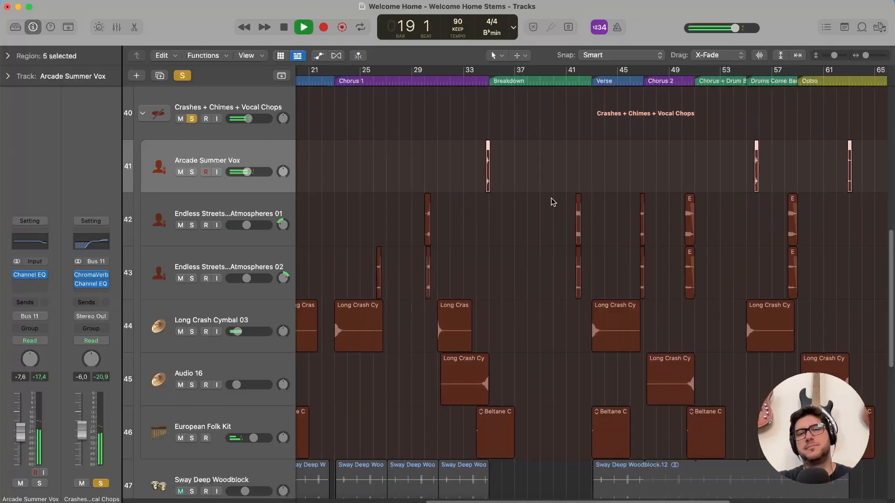
scroll(551, 197, "right", 3)
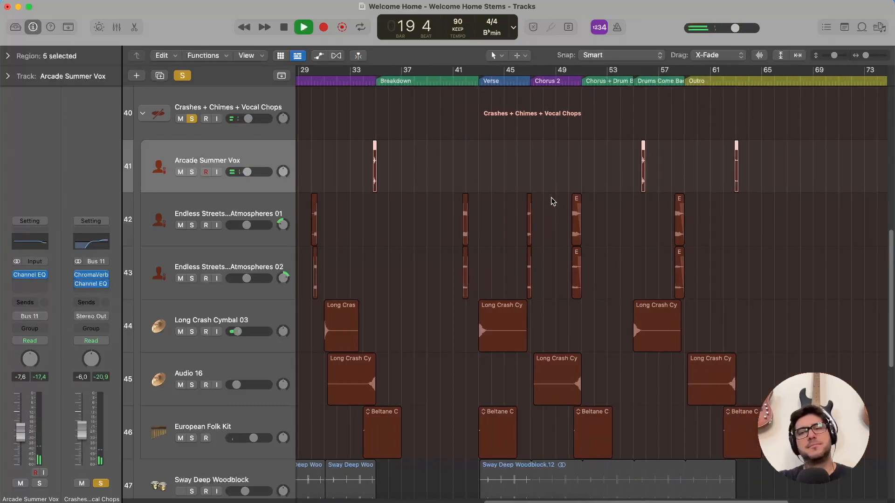
Audition the stack from bar 50, select the Atmospheres 01 region ending at bar 51, and stop playback with the solo cleared.
left_click(569, 88)
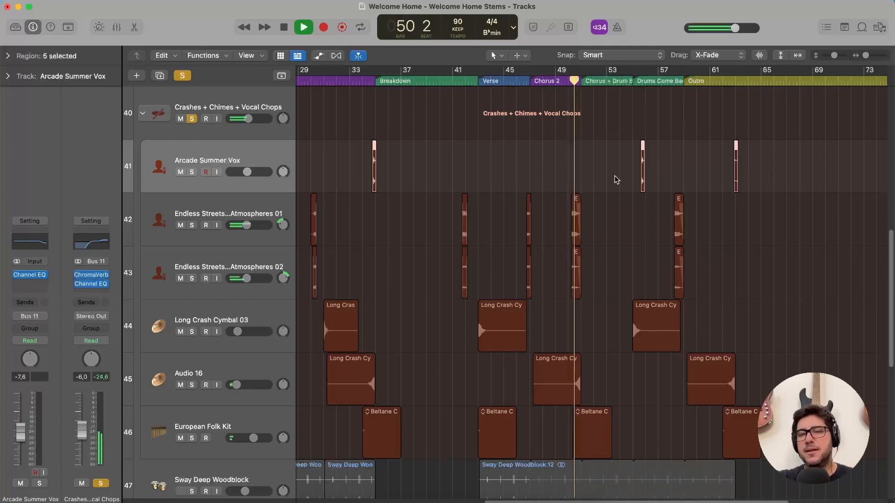
scroll(614, 177, "right", 2)
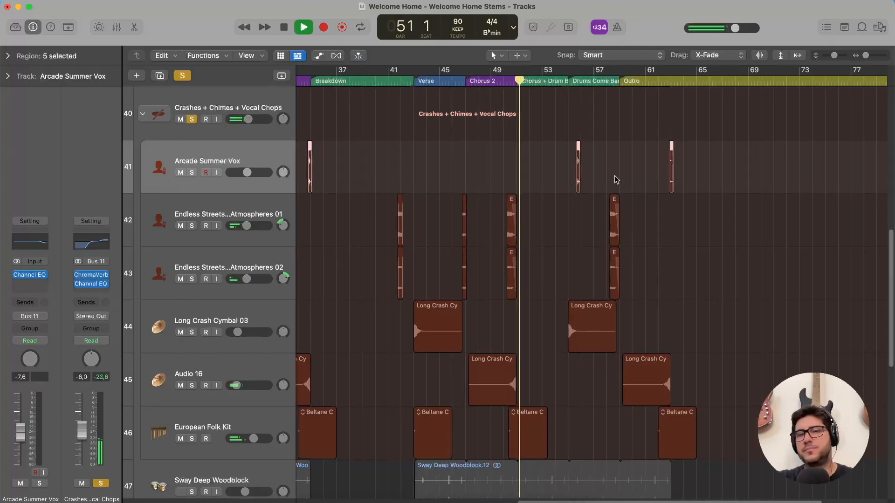
scroll(509, 221, "up", 1)
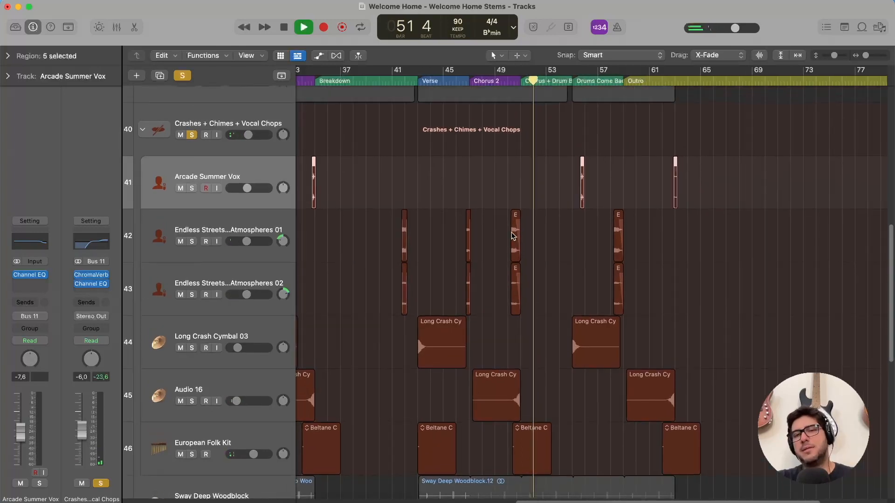
scroll(511, 229, "up", 5)
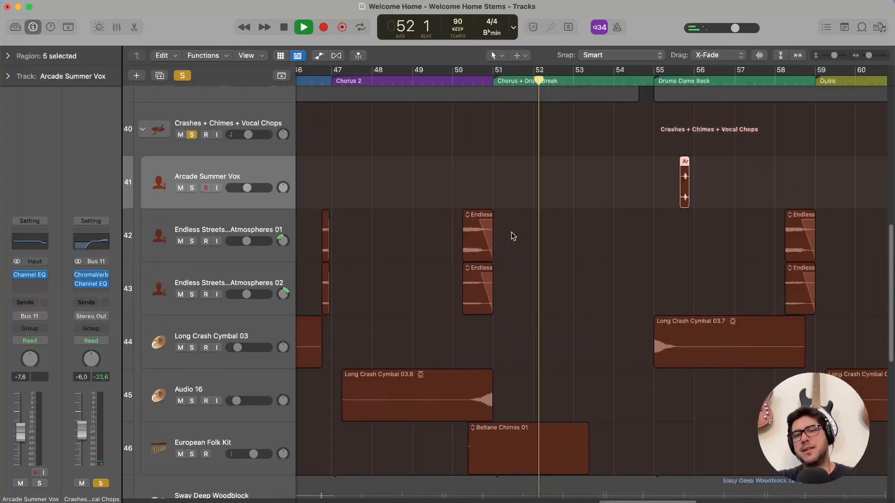
left_click(477, 221)
key("space")
left_click(191, 135)
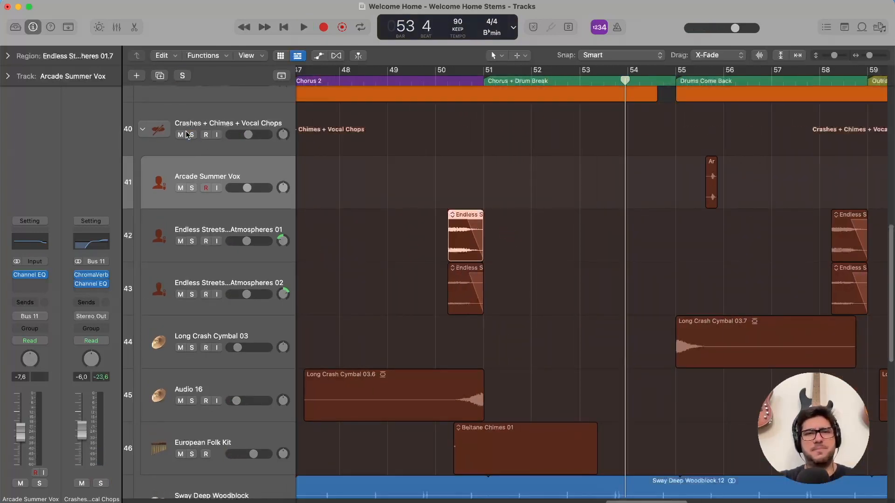
Collapse the Crashes + Chimes + Vocal Chops stack, then select and solo the Sway Deep Woodblock track.
left_click(141, 131)
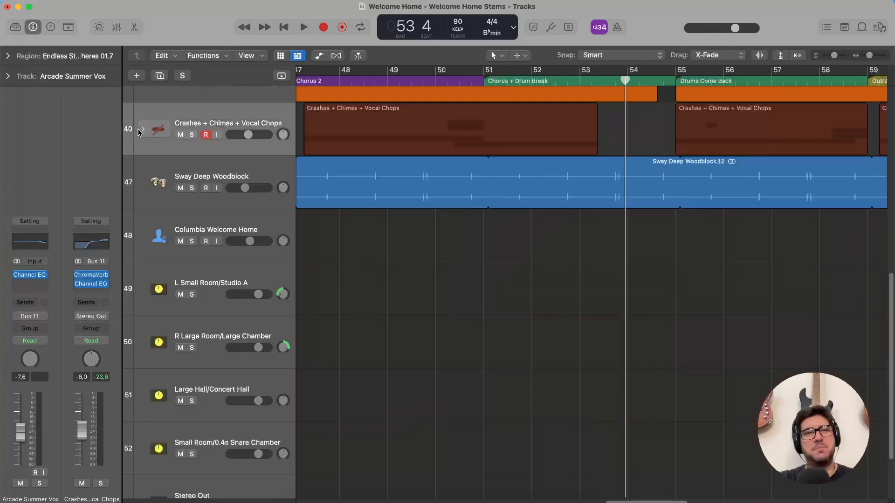
left_click(274, 177)
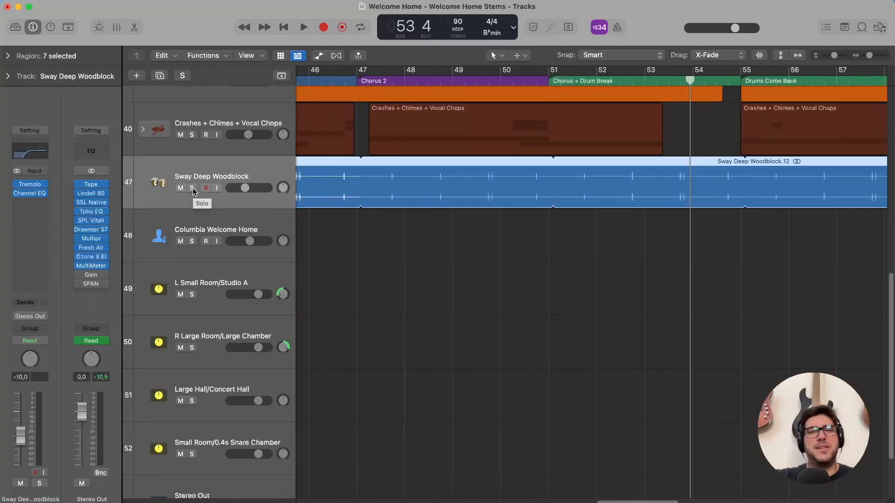
left_click(192, 188)
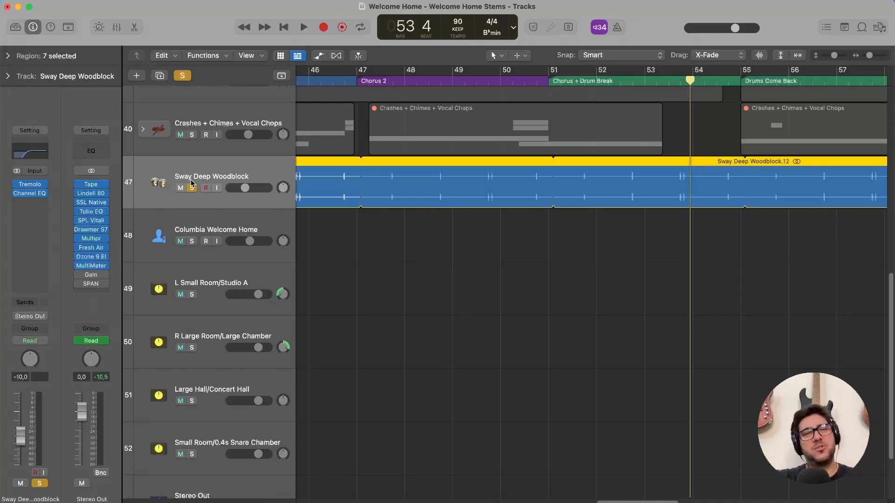
Search the loop browser for "sway deep", preview the Sway Deep Woodblock loop, and close the browser.
left_click(862, 27)
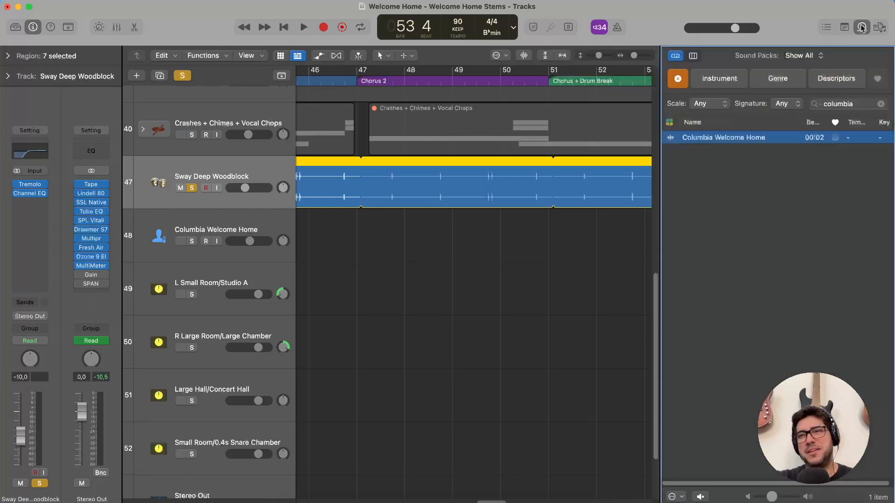
left_click(678, 79)
left_click(852, 104)
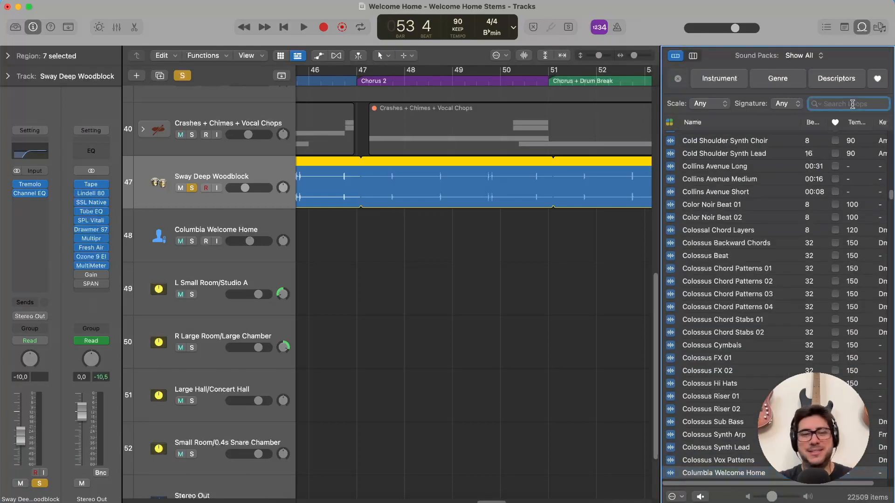
type("sway deep")
left_click(768, 266)
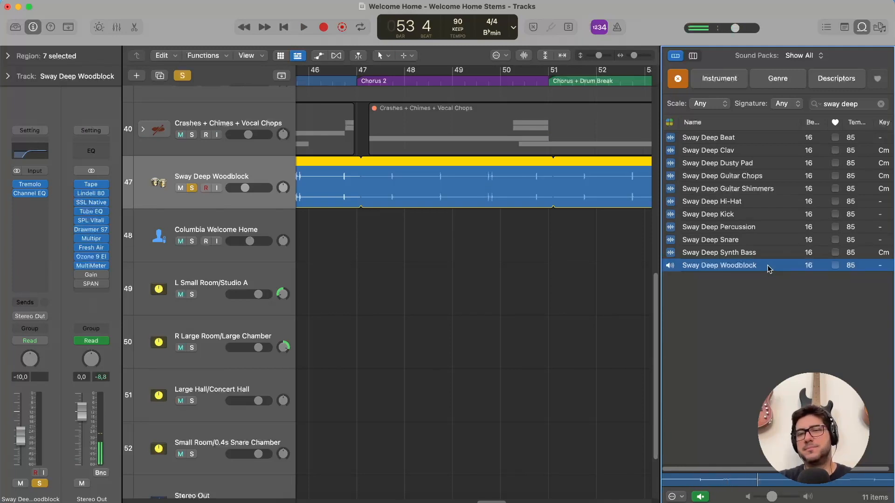
left_click(862, 28)
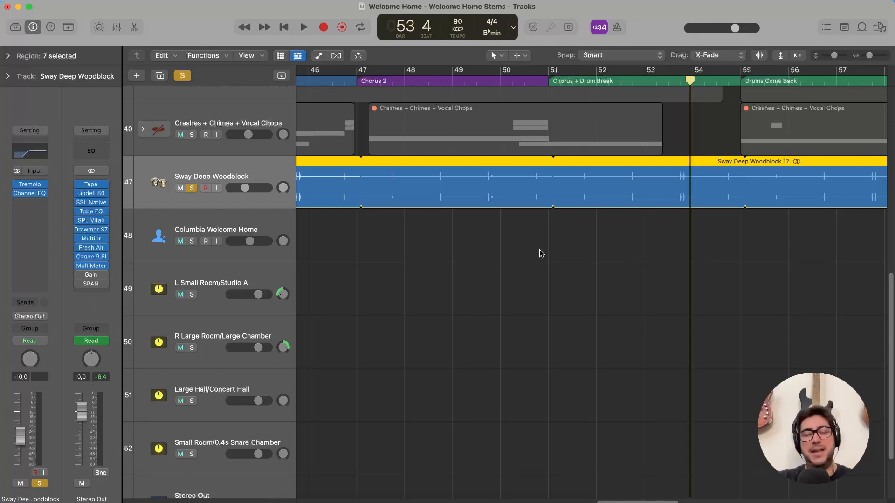
Place the playhead in bar 43 and inspect the woodblock track's Tremolo and Channel EQ plug-ins, closing each one.
scroll(541, 254, "left", 5)
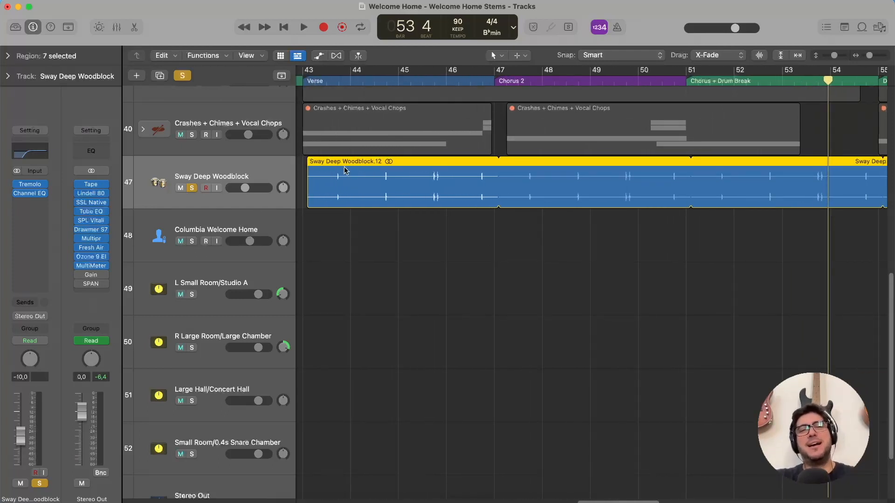
left_click(330, 81)
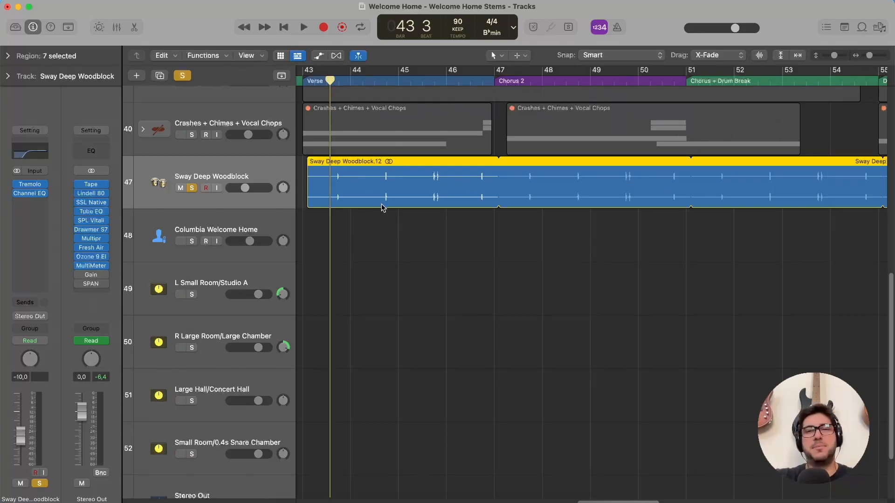
left_click(31, 185)
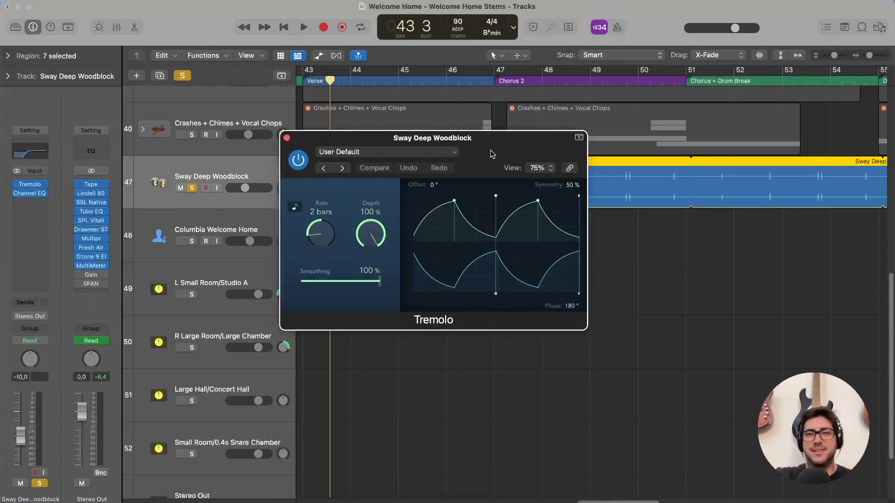
left_click(288, 138)
left_click(36, 149)
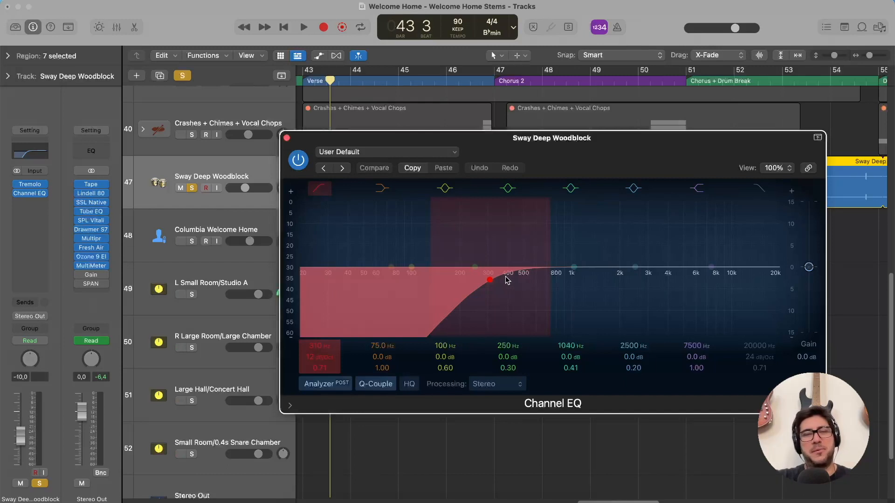
left_click(287, 139)
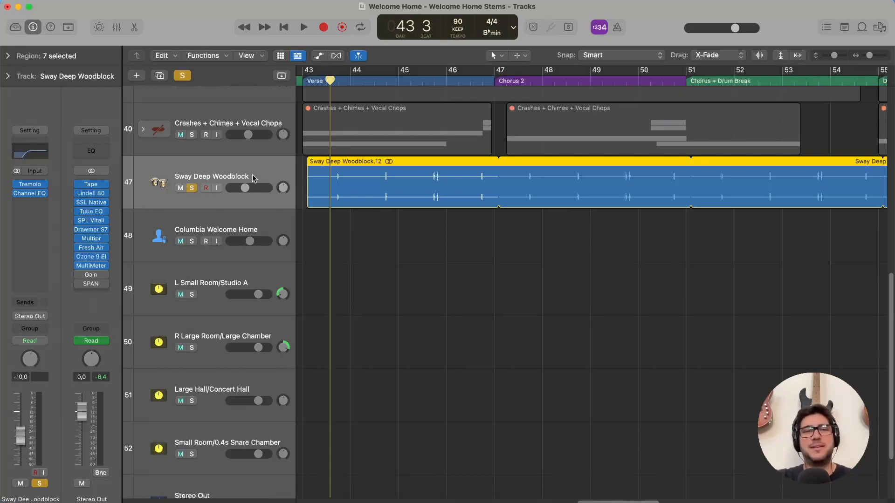
Play the soloed Sway Deep Woodblock from bar 43, clearing and toggling its solo to compare it with the full mix.
key("space")
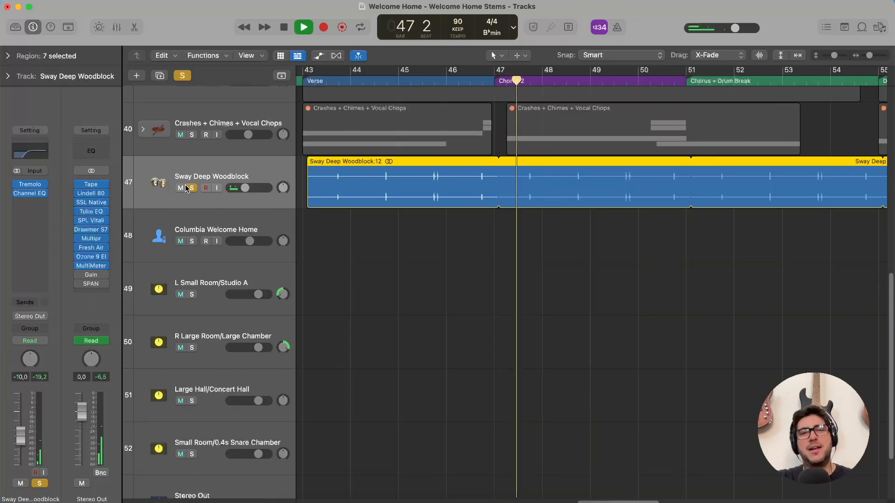
left_click(184, 75)
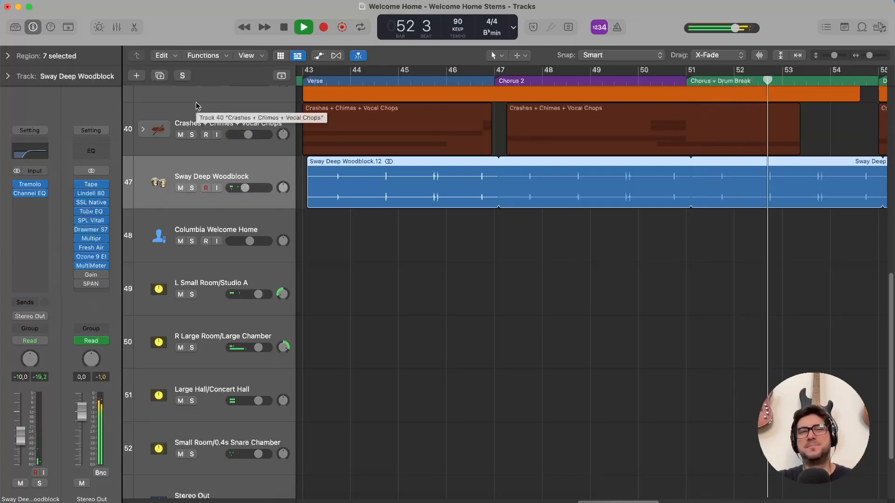
left_click(192, 188)
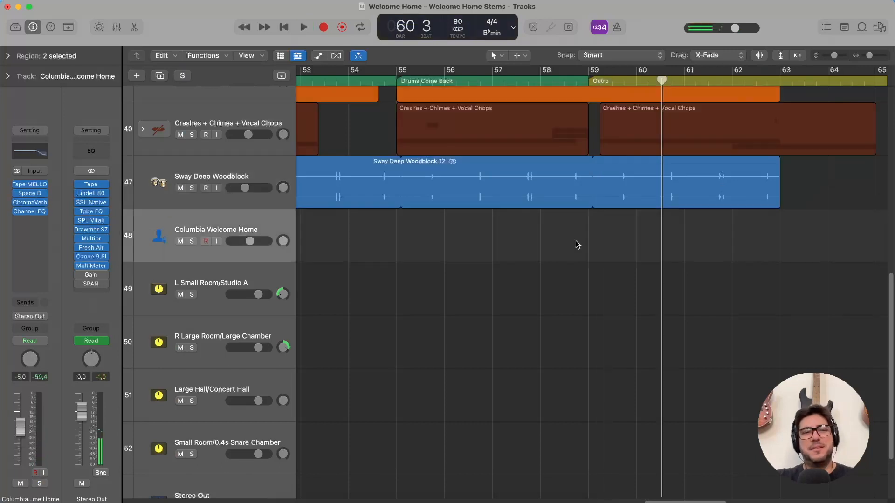
Place the playhead at bar 10, search the loop browser for "welcome home", preview Columbia Welcome Home, and close the browser.
scroll(608, 244, "left", 20)
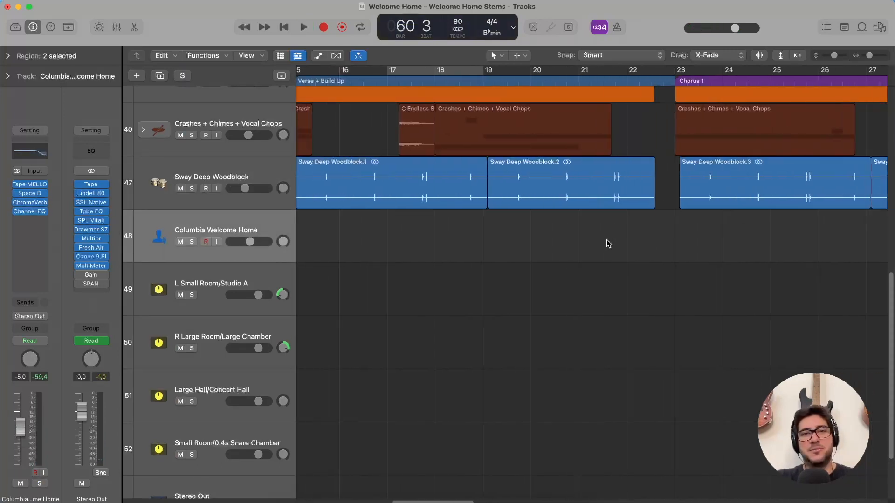
scroll(608, 243, "left", 5)
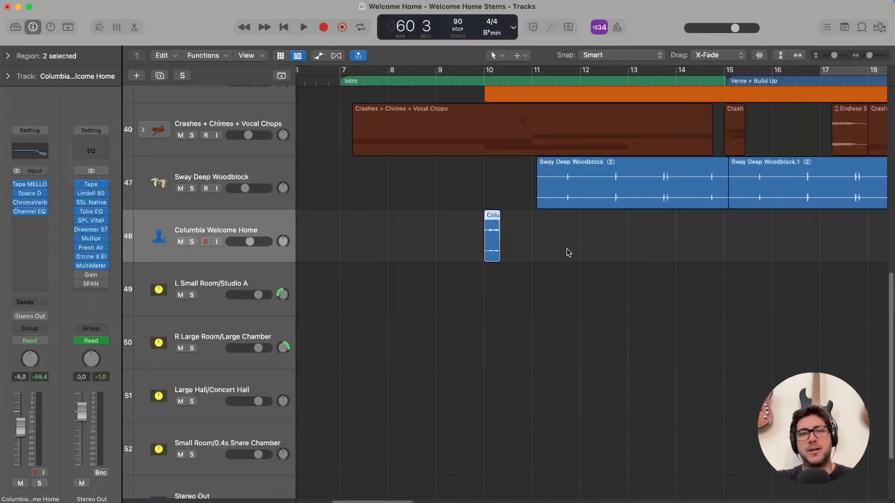
left_click(483, 82)
left_click(862, 27)
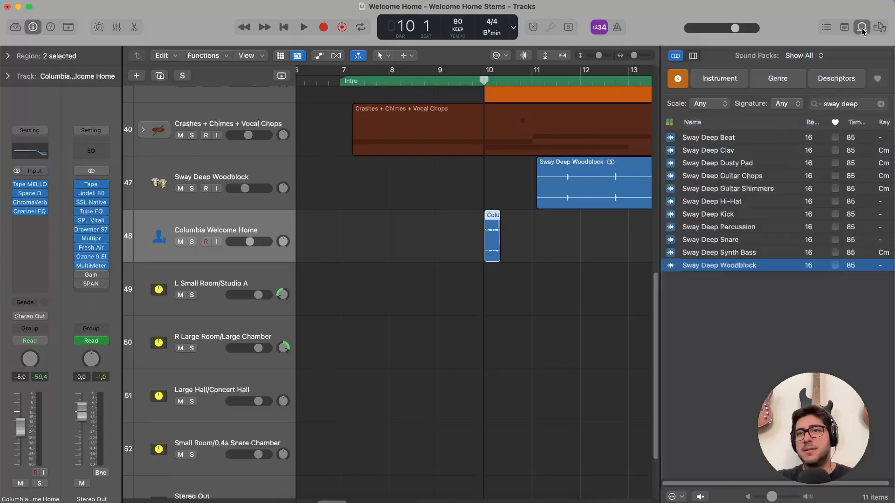
left_click(881, 104)
type("welcome home")
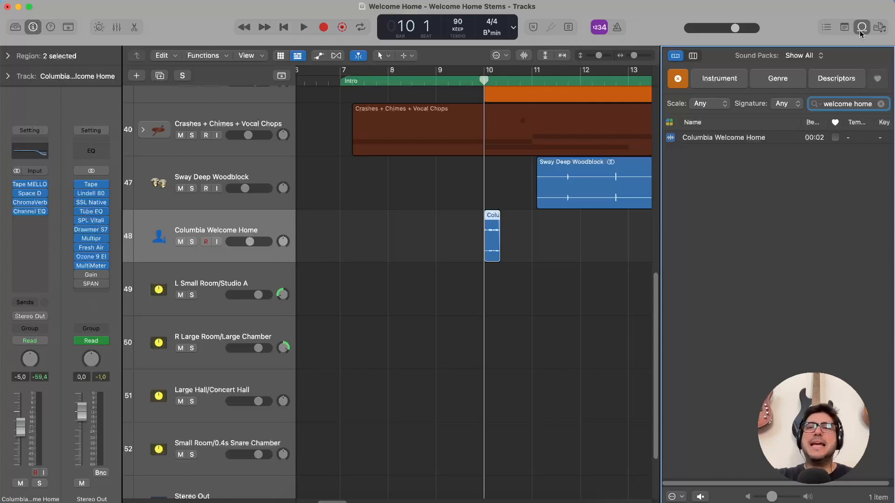
left_click(744, 138)
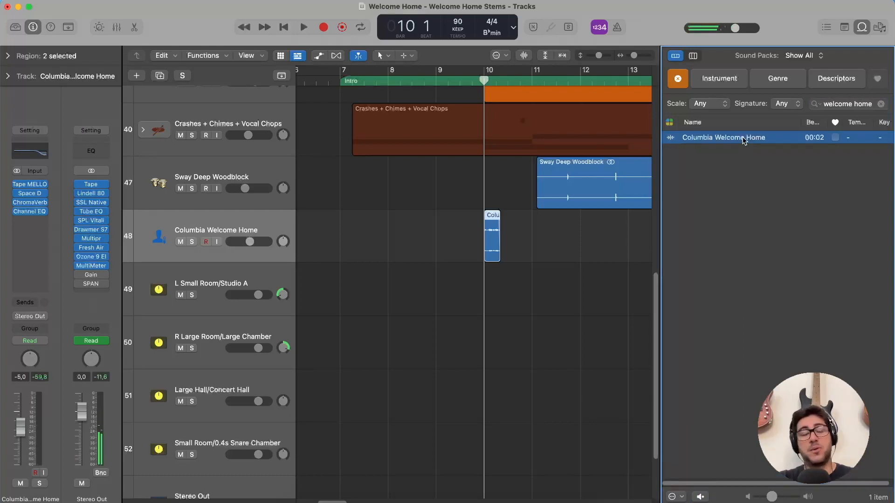
left_click(861, 27)
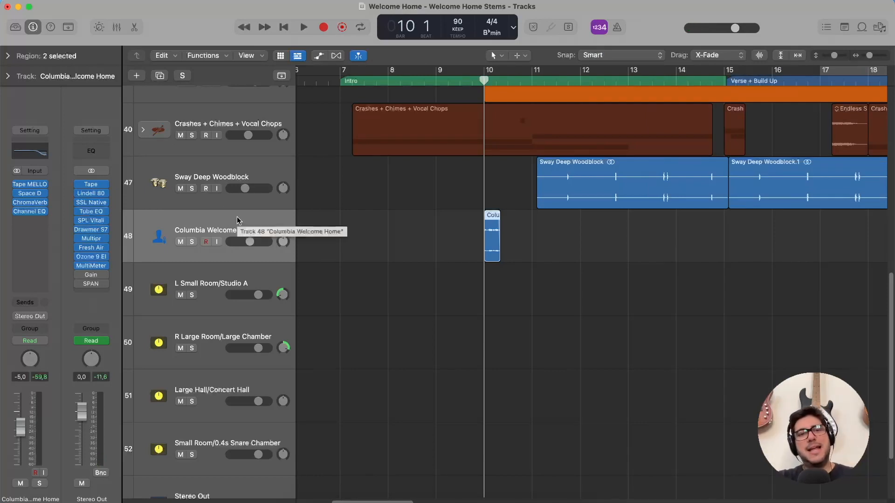
Play the Columbia Welcome Home vocal at bar 10 in the mix, solo its track, and replay it alone.
left_click(192, 244)
left_click(192, 244)
key("space")
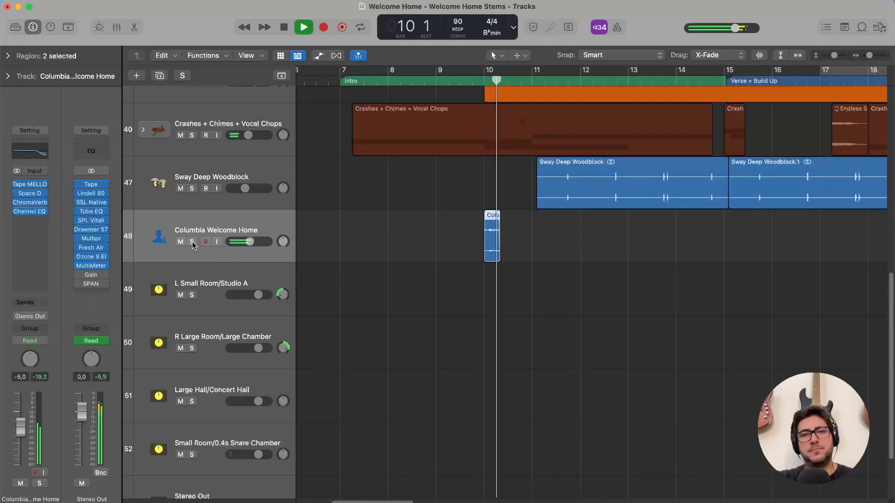
left_click(192, 242)
left_click(481, 79)
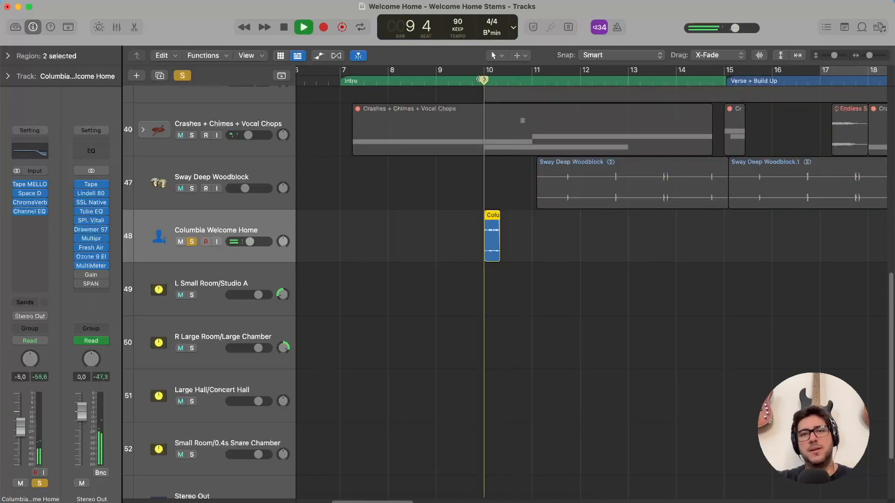
key("space")
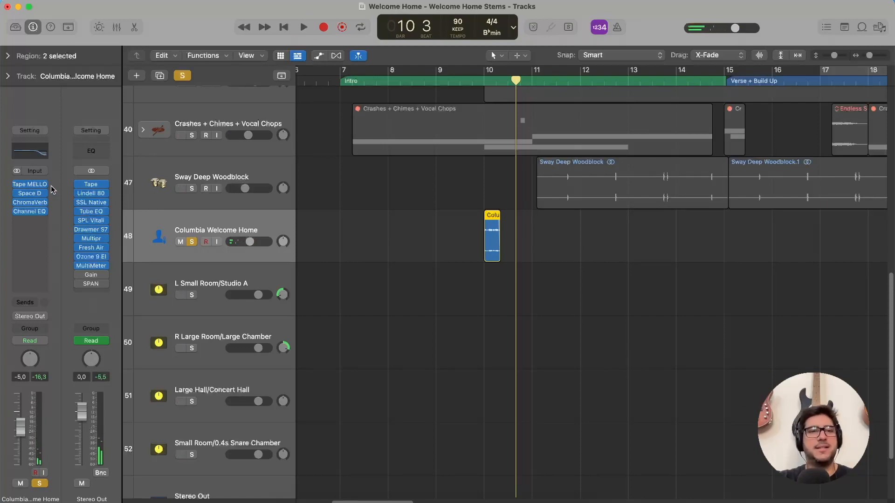
Inspect the vocal track's Tape MELLO-FI and its Space Designer with the Tiny Phone preset, closing each plug-in.
left_click(29, 184)
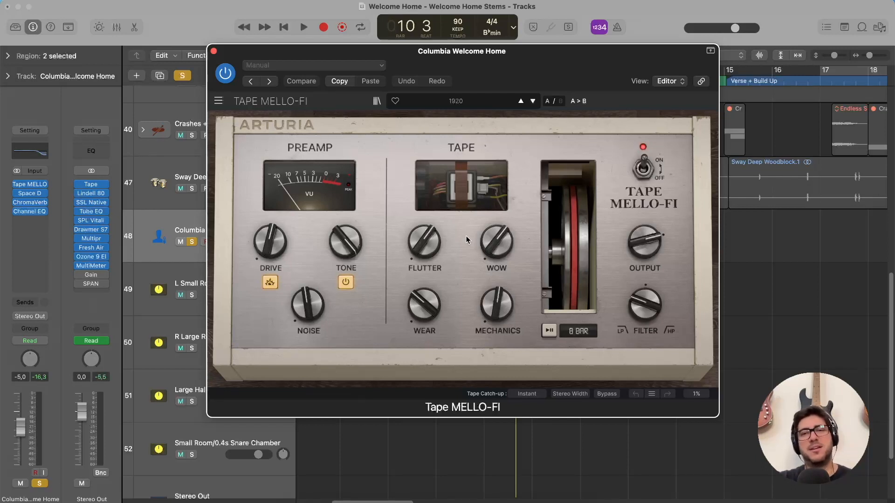
left_click(213, 51)
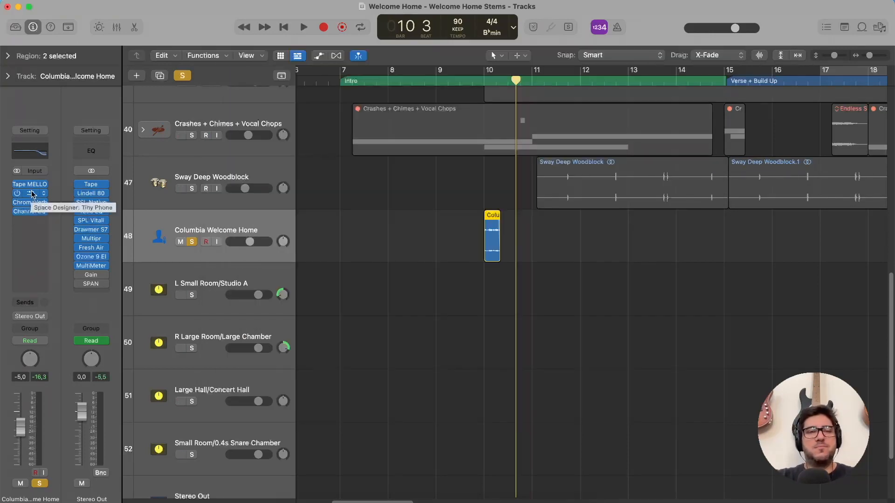
left_click(33, 193)
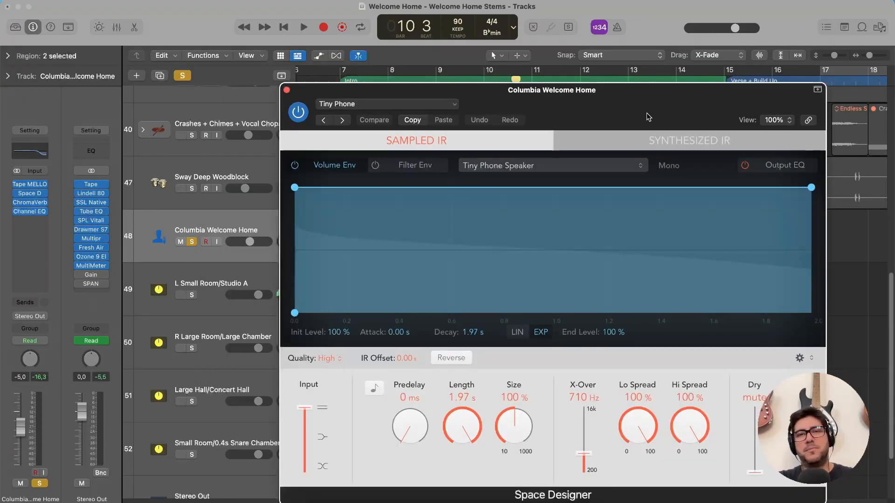
left_click_drag(648, 117, 588, 76)
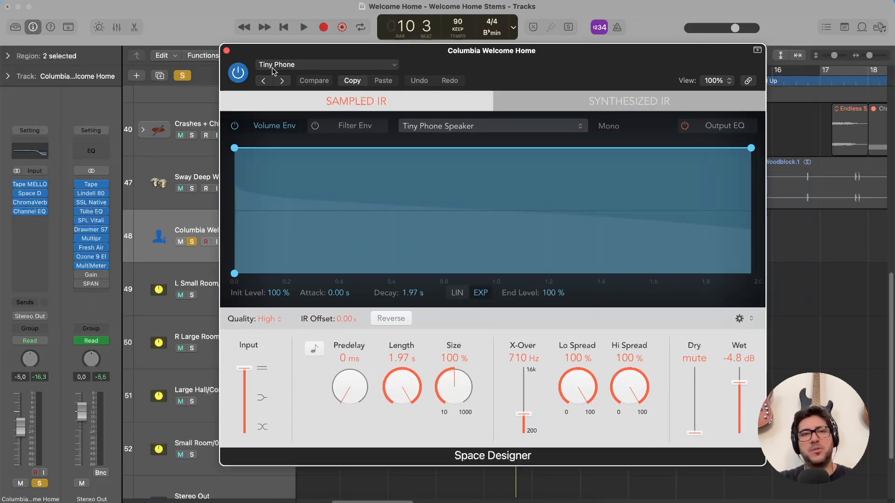
left_click(227, 51)
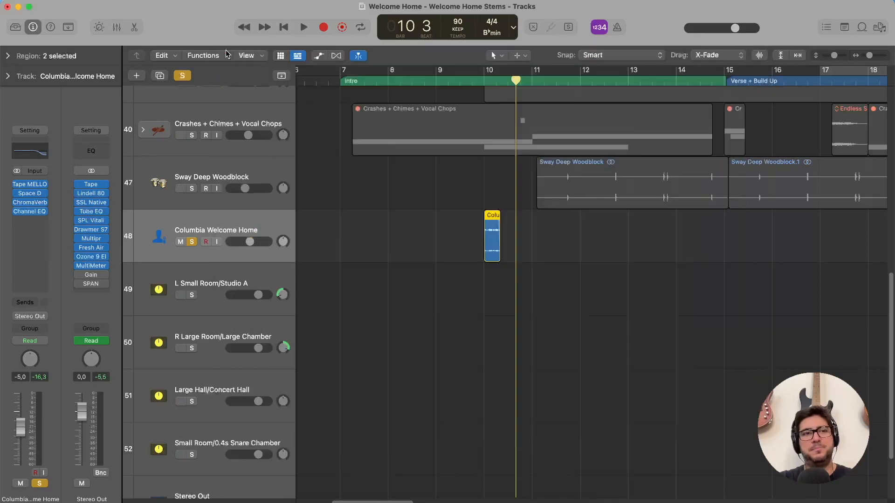
Inspect the vocal track's ChromaVerb room reverb and its wet level, then its Channel EQ, closing each plug-in.
left_click(30, 202)
left_click_drag(599, 105, 457, 21)
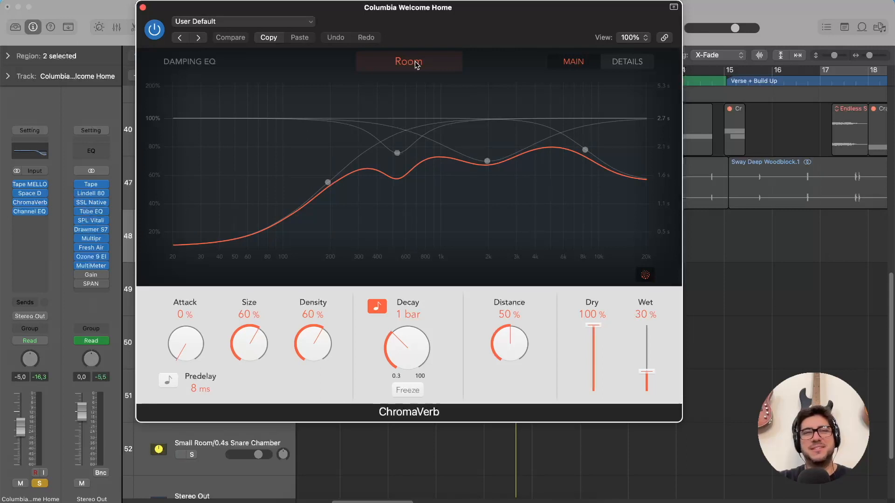
left_click(648, 373)
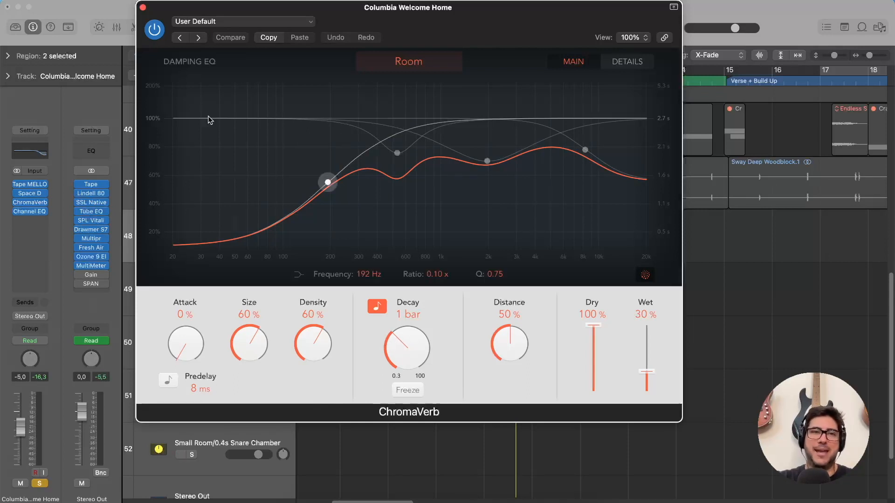
left_click(143, 10)
left_click(30, 211)
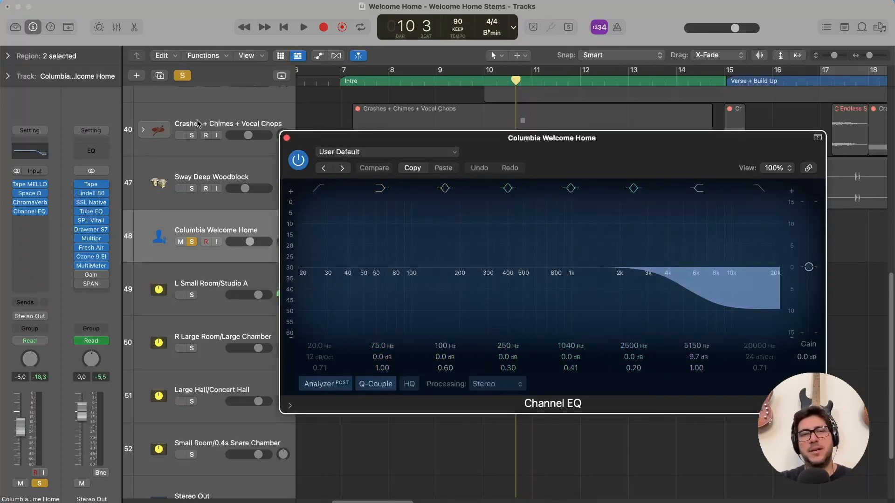
left_click(287, 139)
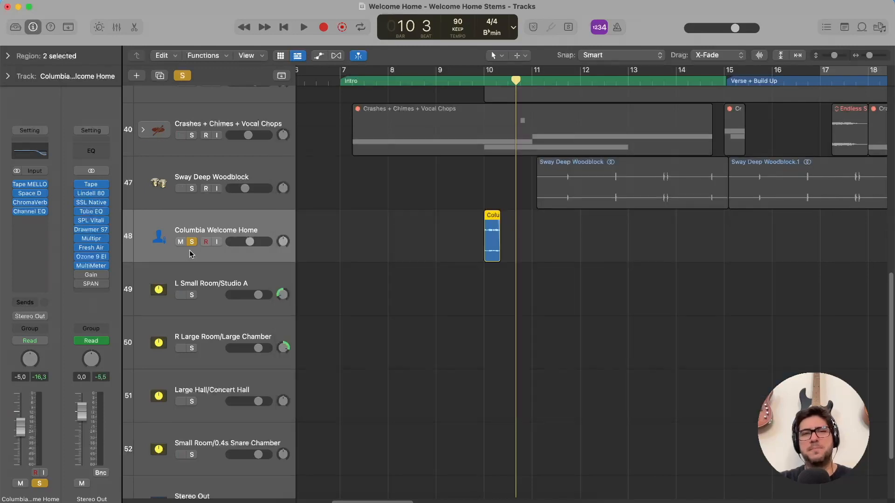
Replay the soloed Columbia Welcome Home vocal at bar 10, and play its second region in the Breakdown around bar 38.
left_click(483, 81)
key("space")
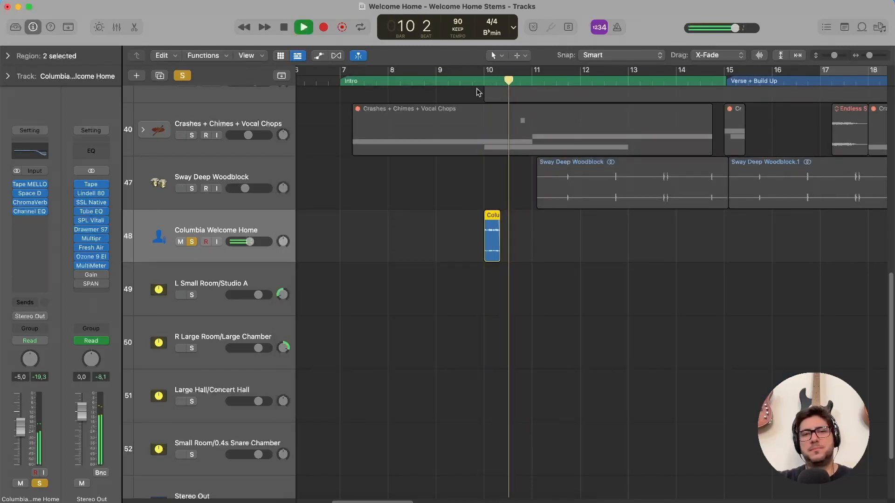
scroll(578, 191, "right", 5)
scroll(579, 188, "right", 20)
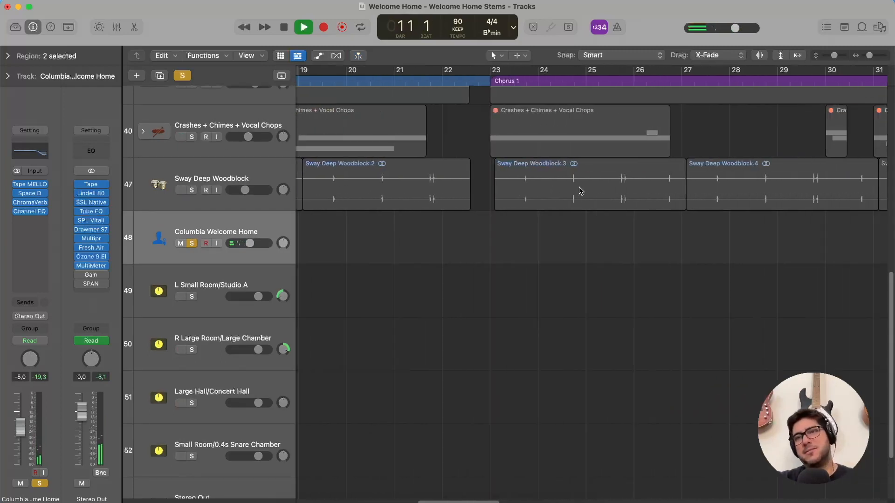
left_click(636, 82)
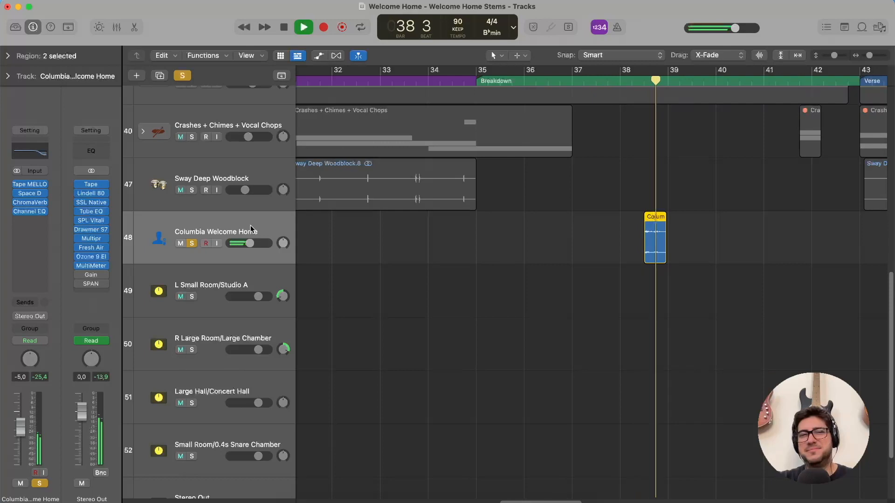
key("space")
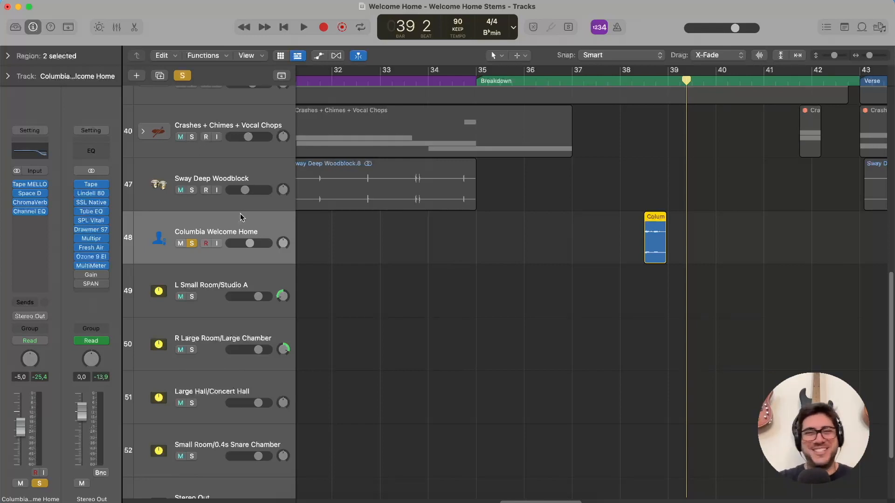
Unsolo the Columbia Welcome Home track and place the playhead at bar 7, at the start of the Intro.
left_click(191, 243)
scroll(509, 259, "left", 10)
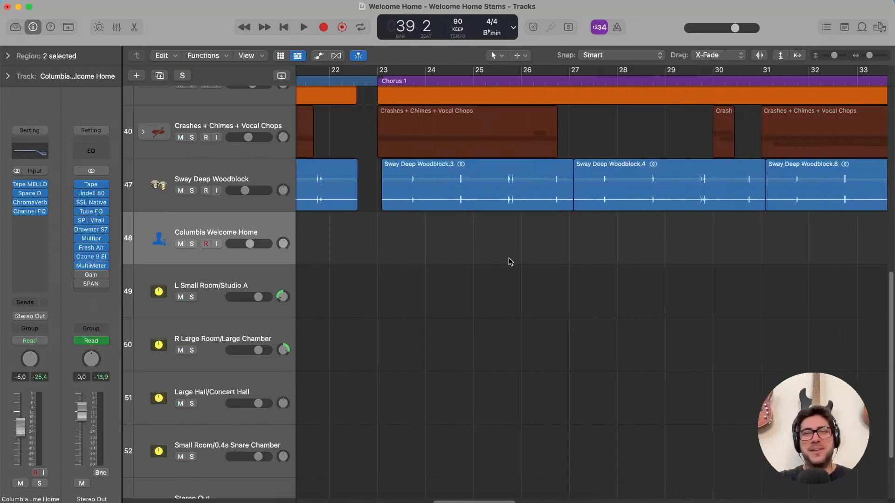
scroll(510, 261, "left", 15)
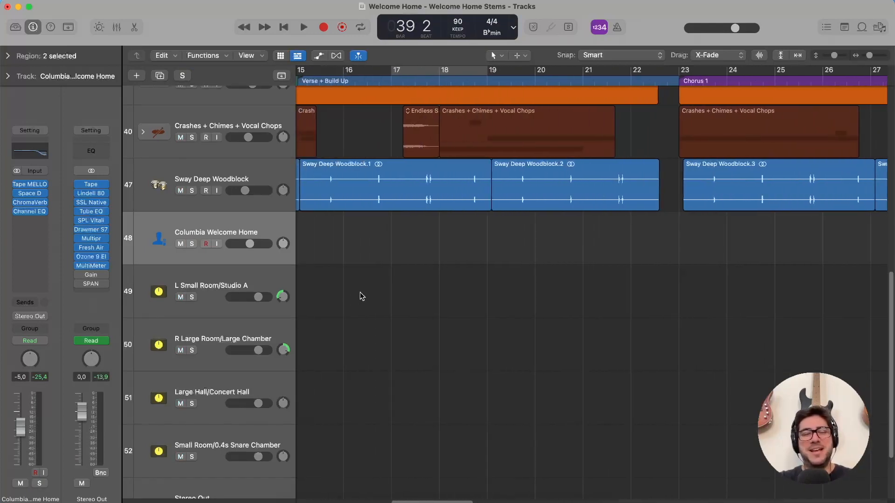
left_click(372, 85)
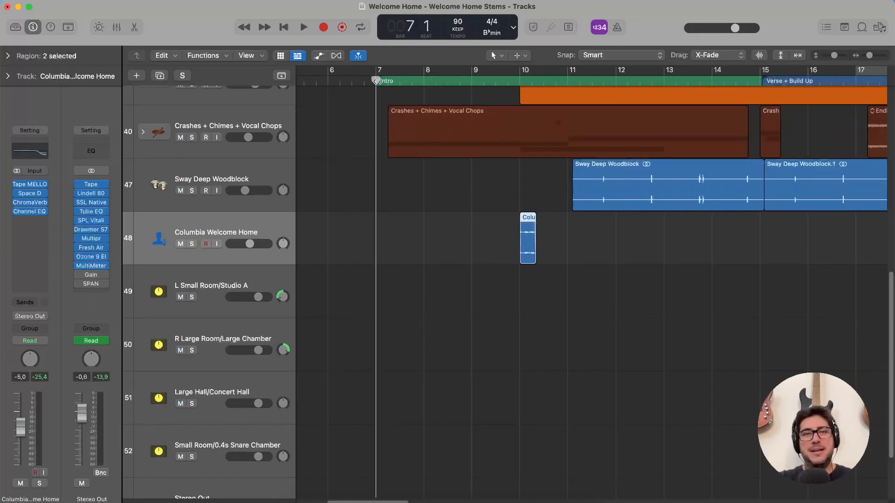
Review the reverb aux channels, comparing the buses, plug-ins and opposite panning of L Small Room/Studio A and R Large Room/Large Chamber.
scroll(364, 262, "down", 4)
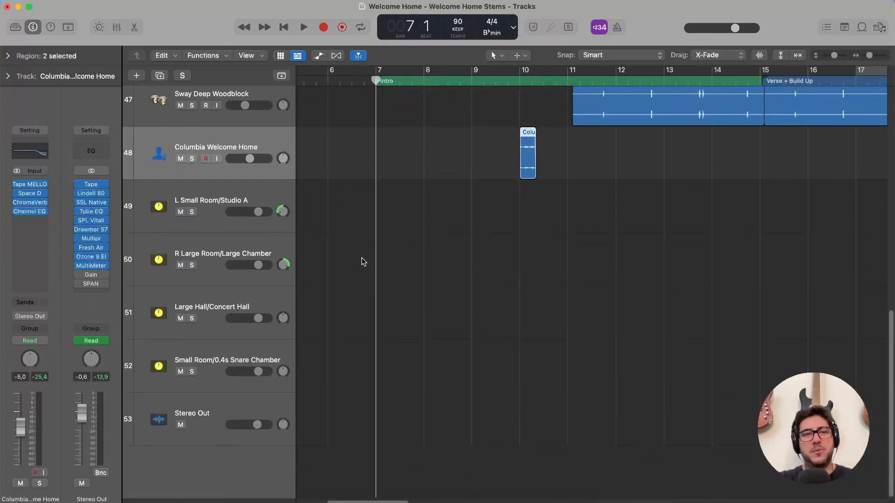
left_click(252, 200)
left_click(251, 248)
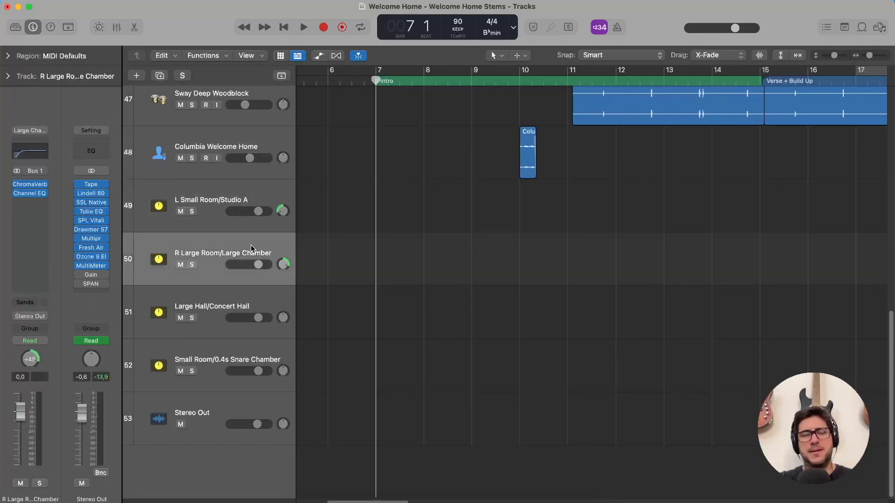
left_click(256, 200)
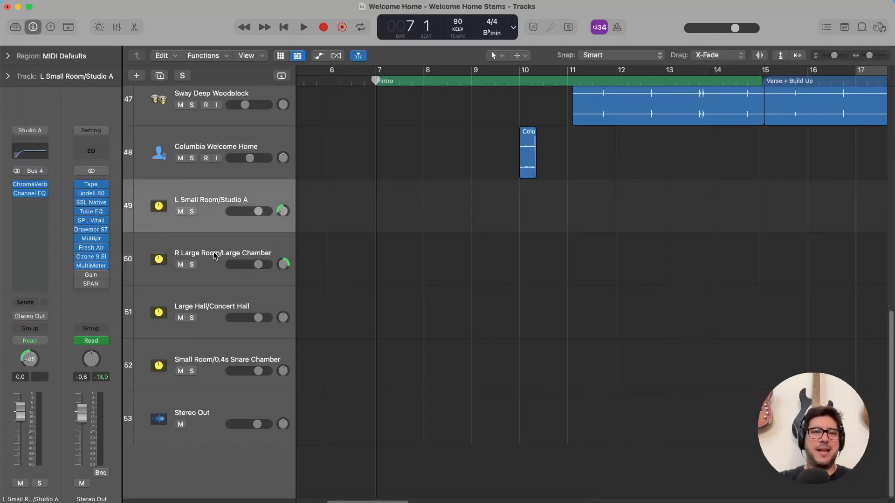
left_click(225, 347)
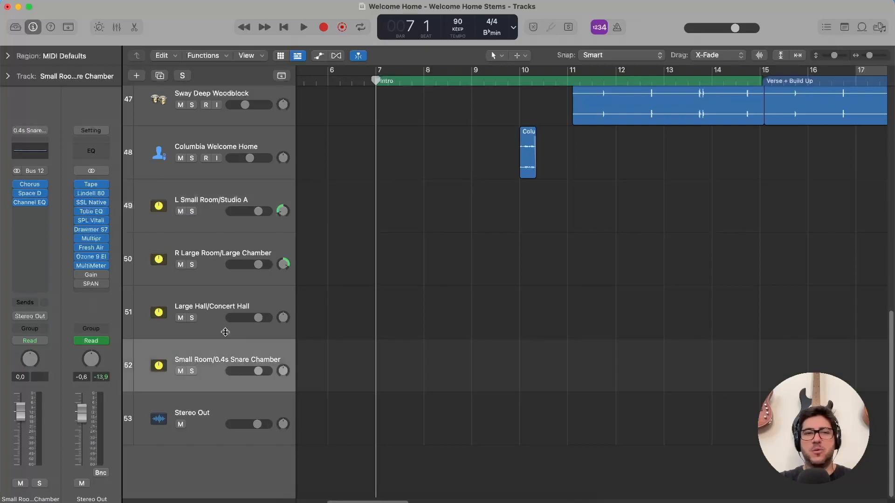
left_click(231, 294)
left_click(231, 254)
left_click(233, 209)
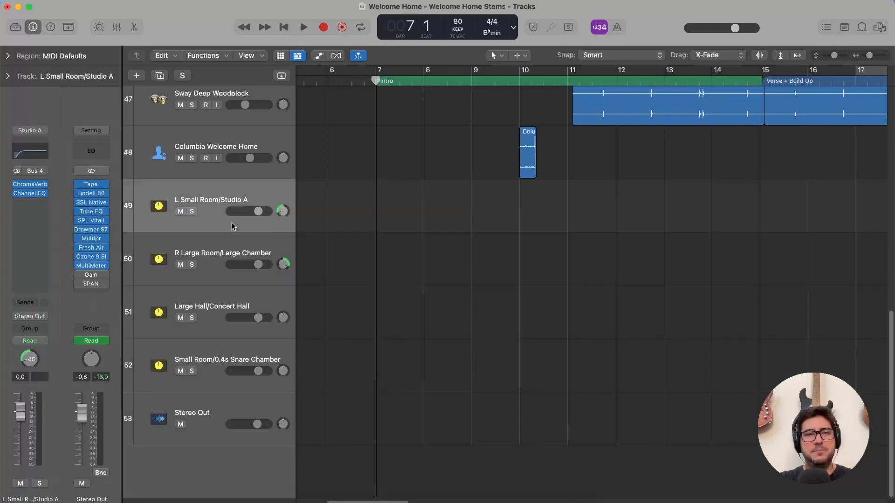
left_click(214, 249)
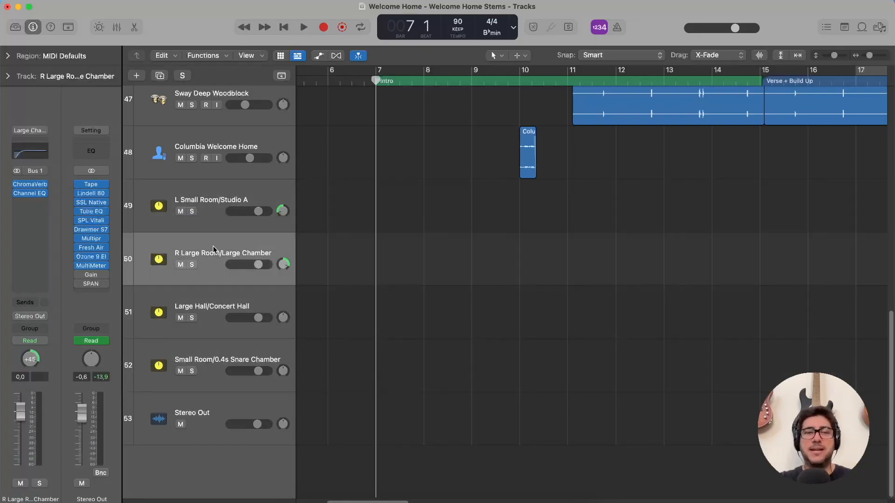
left_click(215, 196)
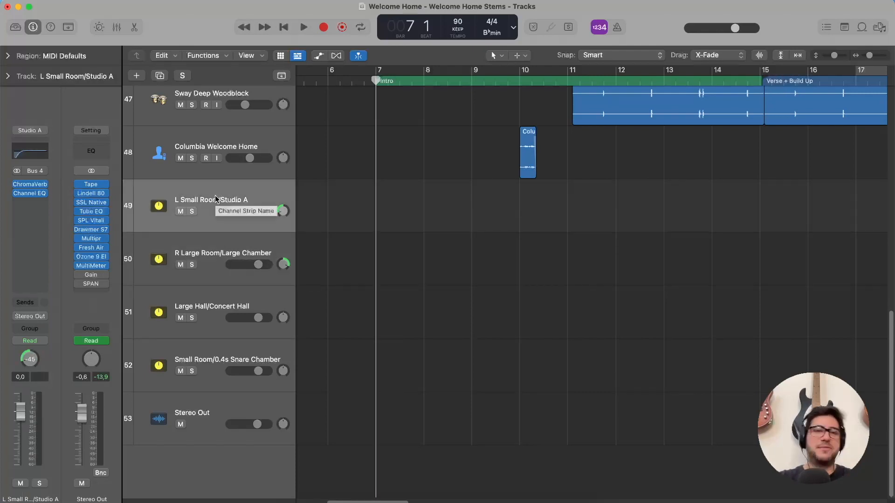
mouse_move(282, 212)
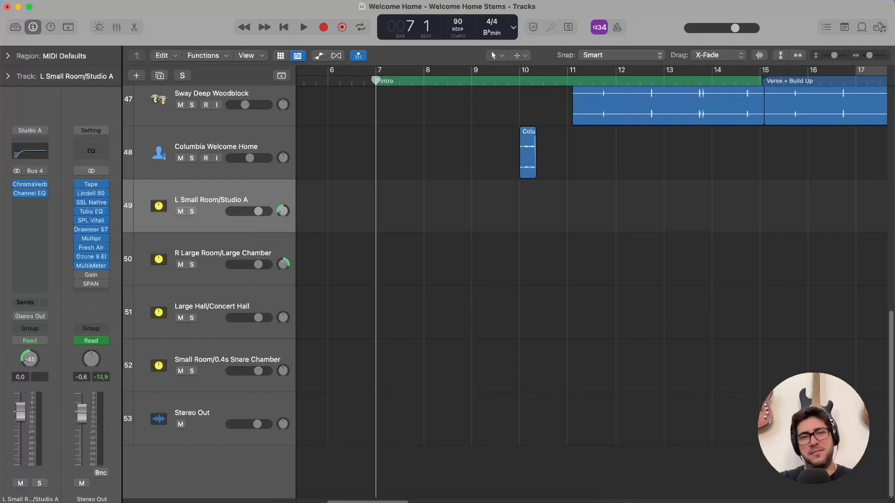
Inspect the Large Hall/Concert Hall and Small Room/0.4s Snare Chamber channels, and go back through all four reverb auxes.
left_click(196, 312)
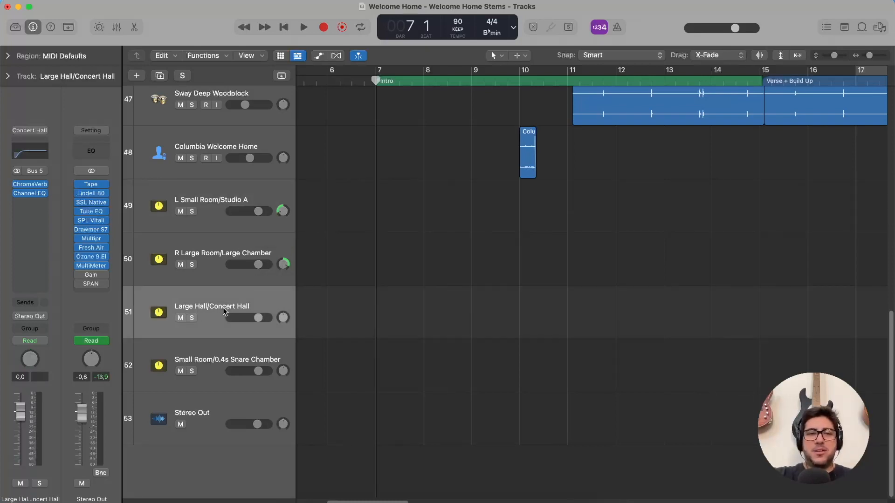
left_click(193, 363)
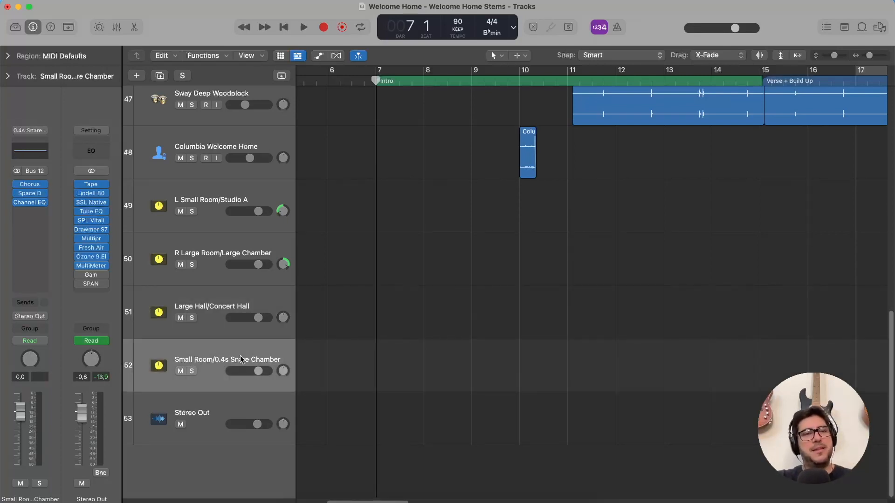
left_click(253, 309)
left_click(204, 353)
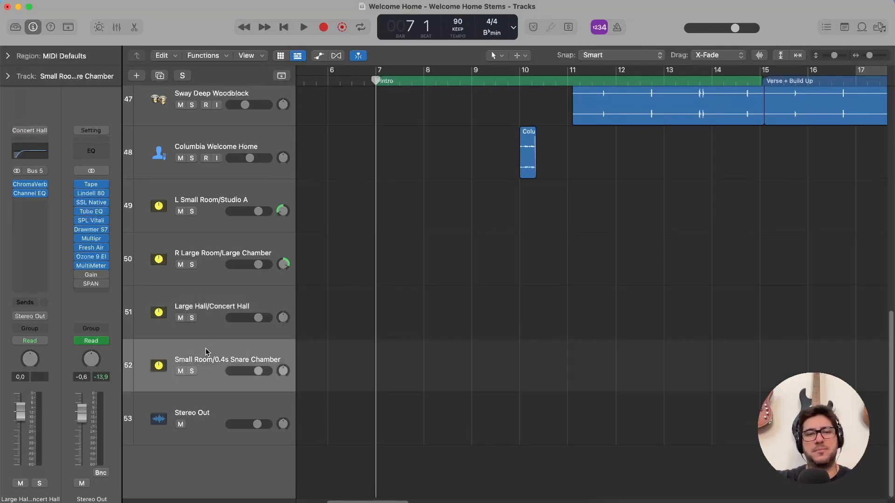
left_click(217, 305)
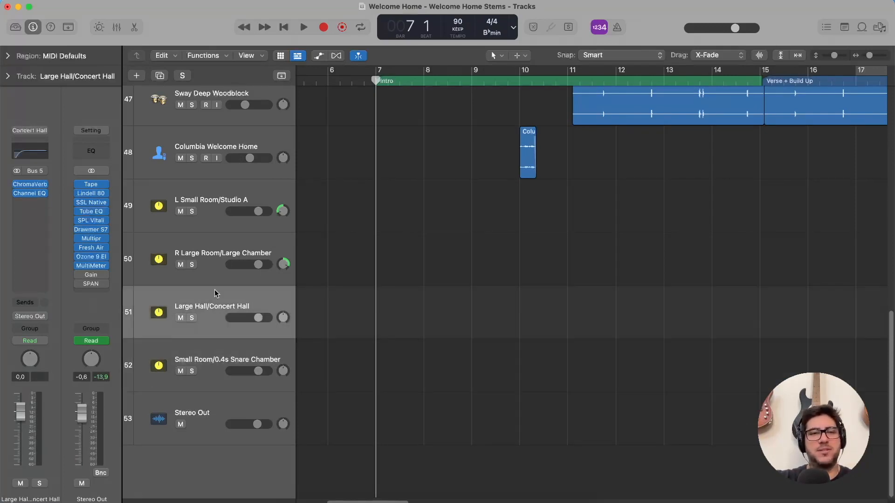
left_click(219, 257)
left_click(217, 192)
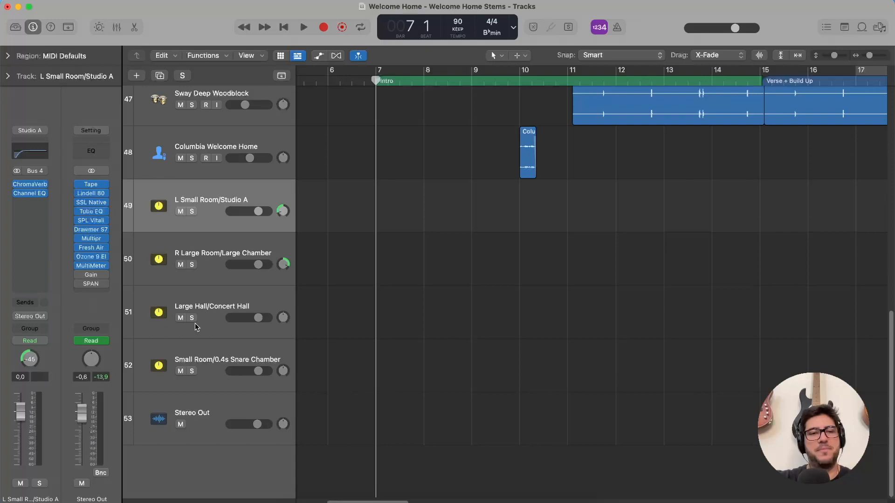
left_click(213, 350)
left_click(217, 312)
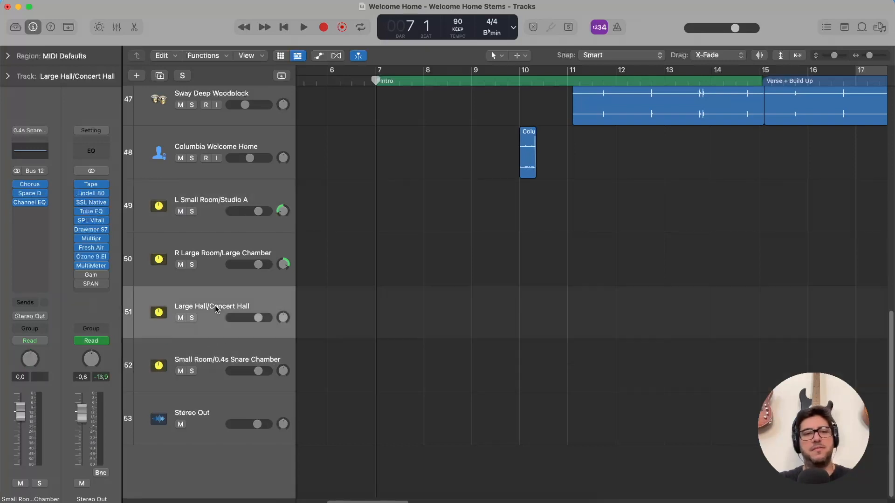
left_click(215, 246)
left_click(214, 204)
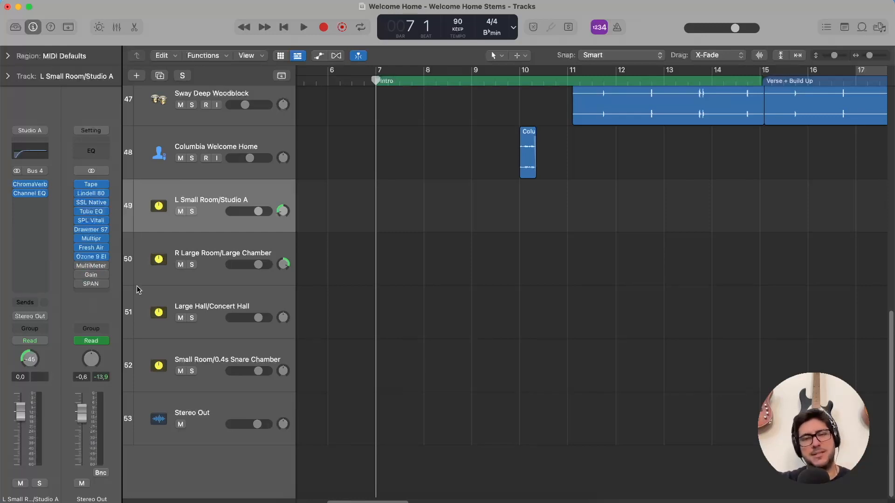
Inspect the Stereo Out's Tape plug-in with the Clean Master THD1 preset, and its Lindell 80 Bus, closing each plug-in.
left_click(94, 185)
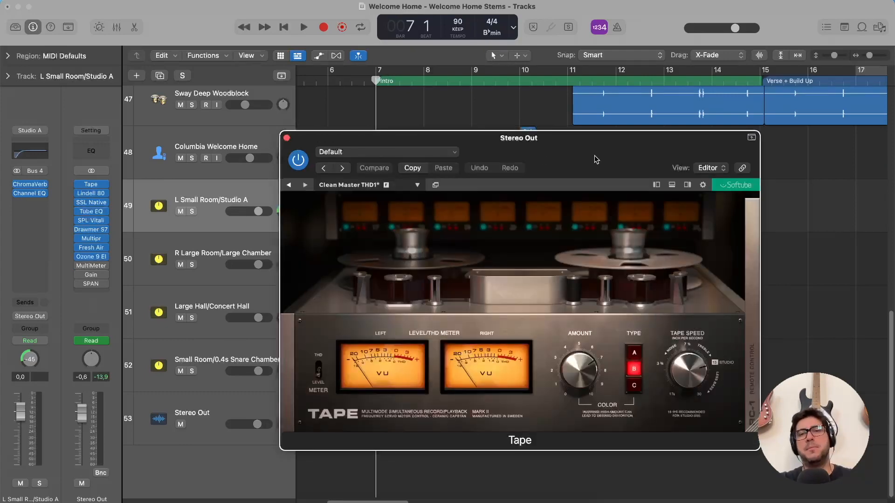
left_click_drag(596, 159, 518, 91)
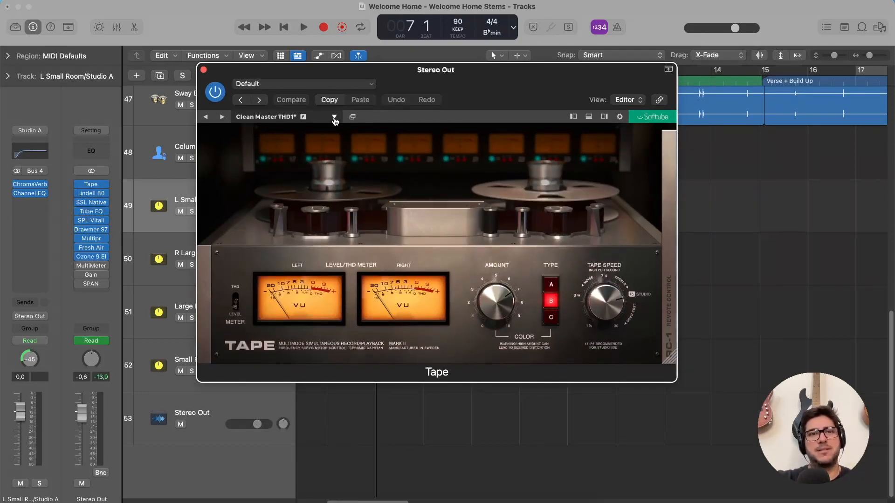
left_click_drag(500, 91, 517, 119)
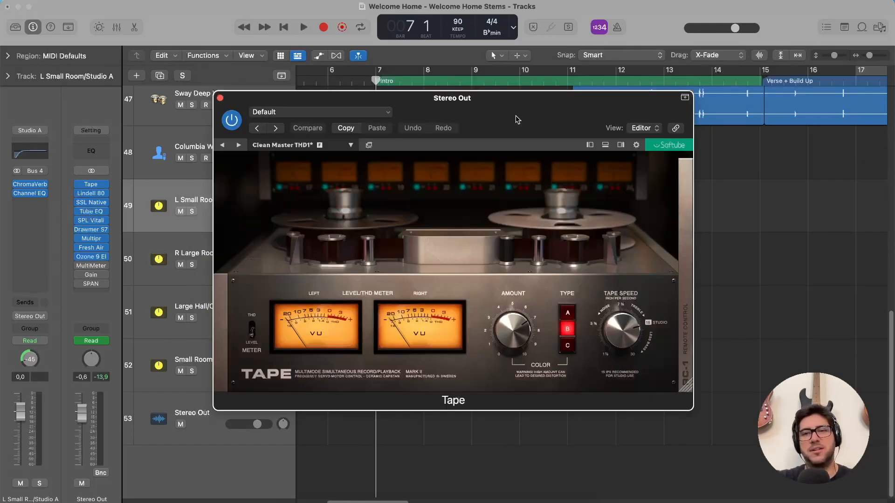
left_click_drag(517, 119, 496, 93)
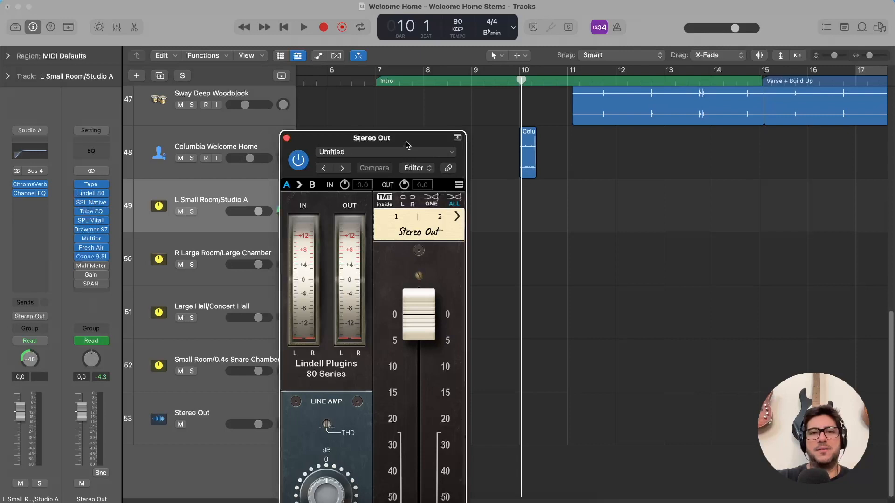
left_click_drag(407, 145, 411, 14)
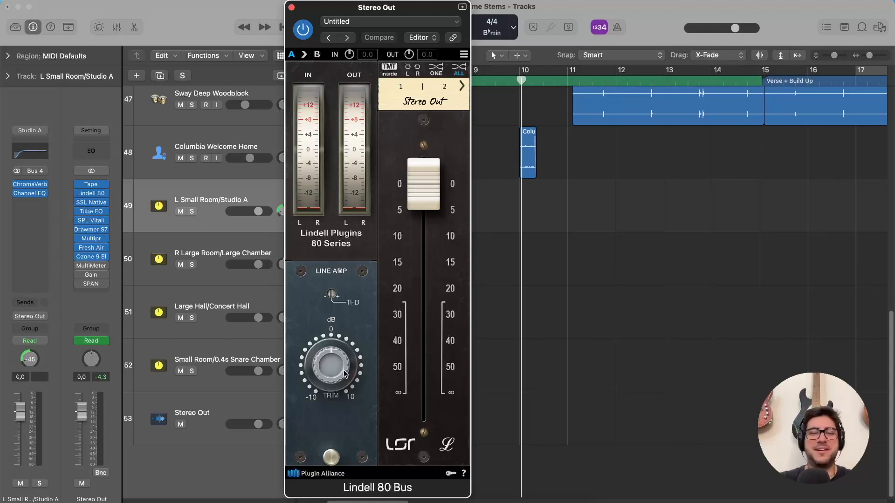
left_click(292, 8)
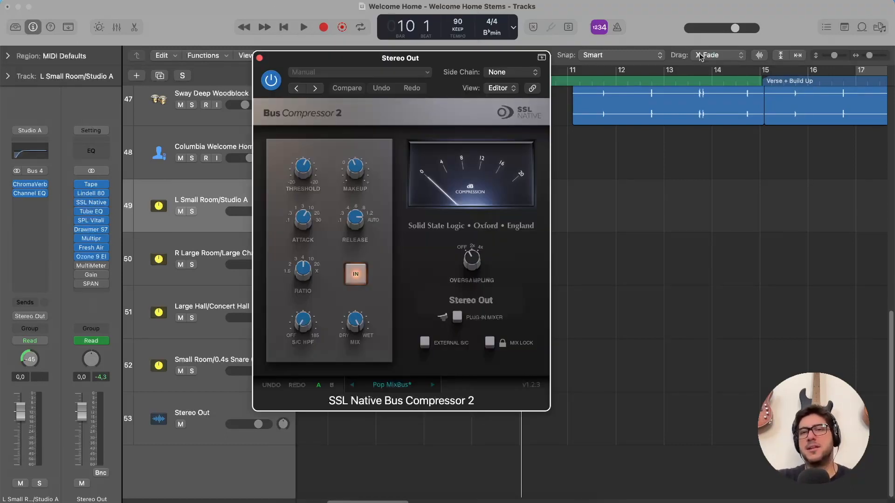
Play the mix from bar 15 to watch the compression meter of the Stereo Out's SSL Native Bus Compressor 2, and close the plug-in.
left_click(663, 78)
scroll(660, 80, "right", 5)
scroll(623, 80, "left", 2)
left_click(603, 80)
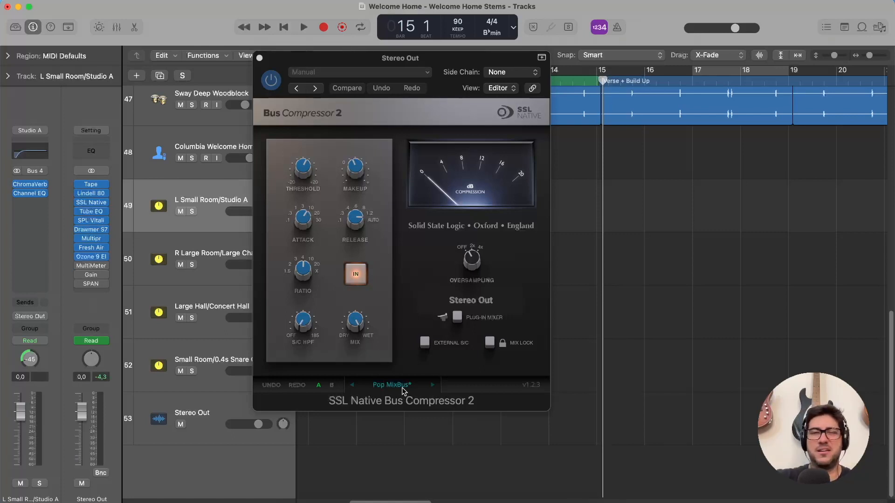
key("space")
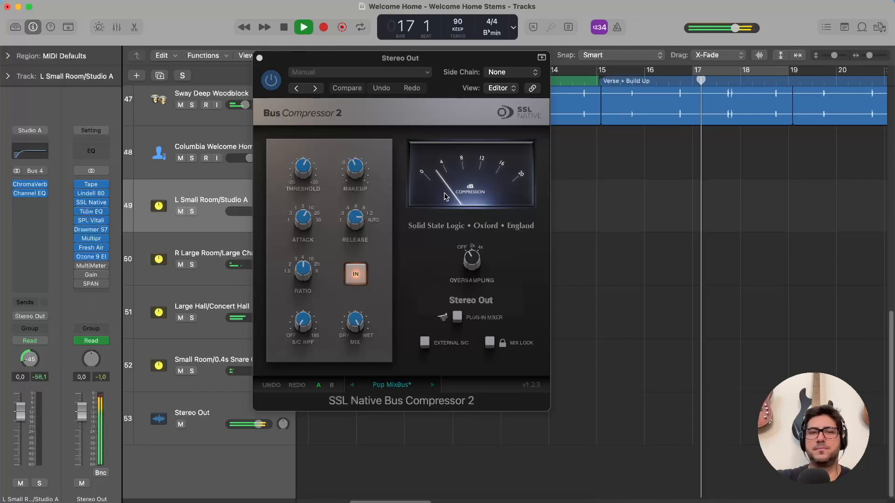
key("space")
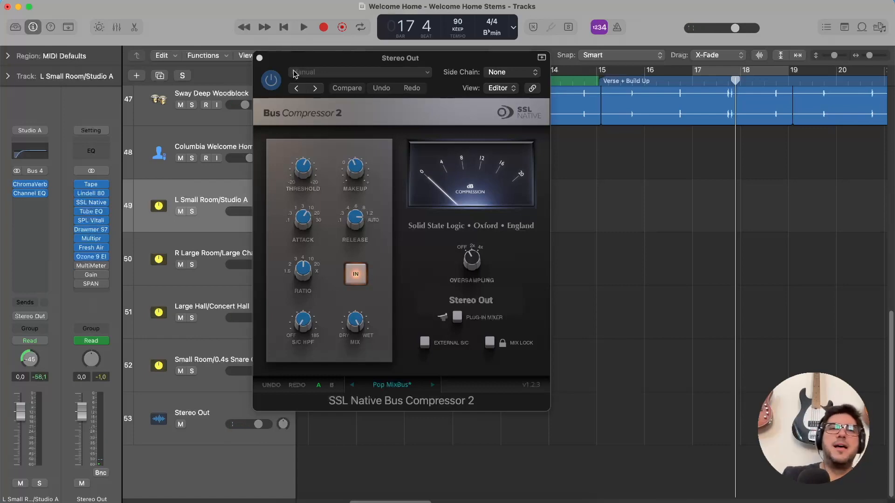
left_click(260, 58)
Inspect the Stereo Out's Vintage Tube EQ with the Enhanced Mix preset and close it.
left_click(90, 212)
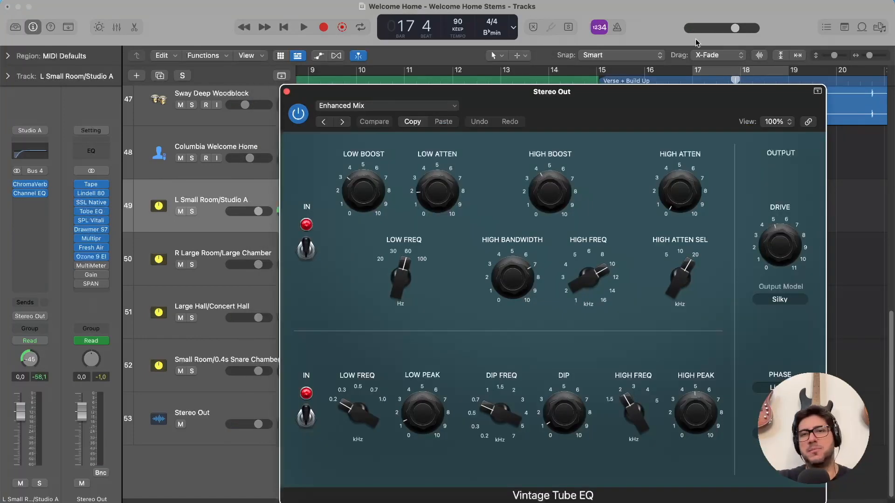
left_click_drag(637, 124, 615, 58)
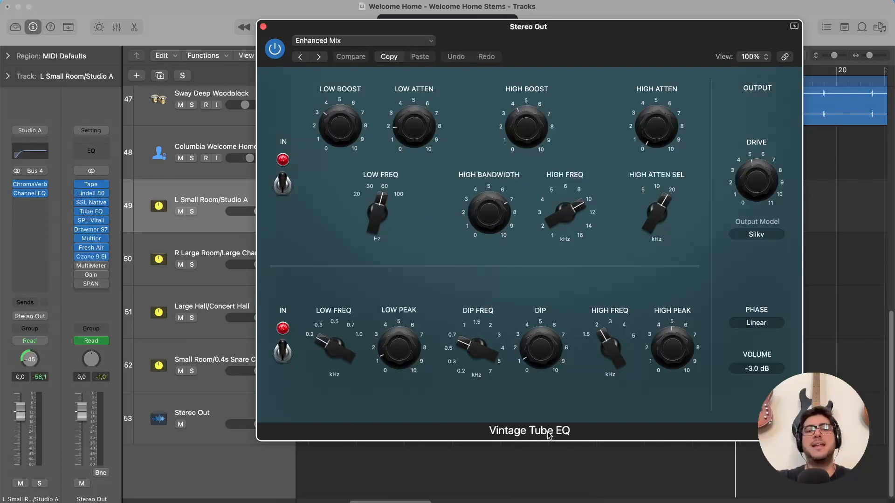
mouse_move(392, 114)
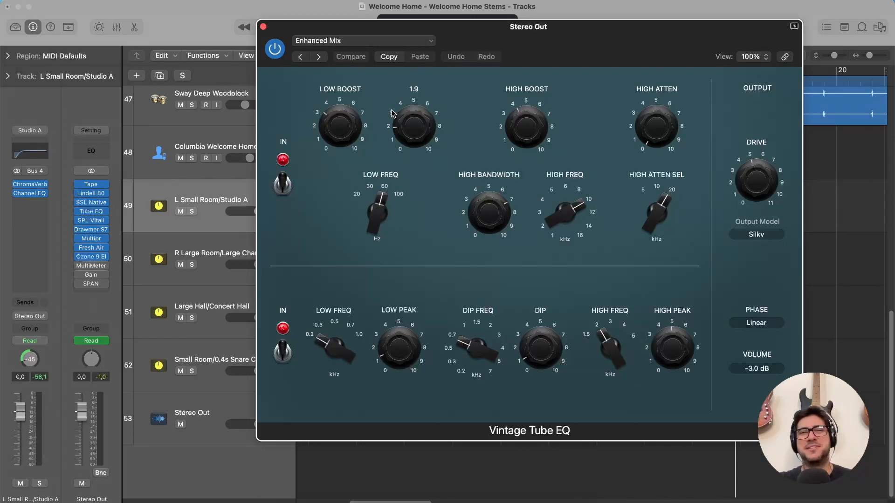
left_click_drag(560, 29, 541, 36)
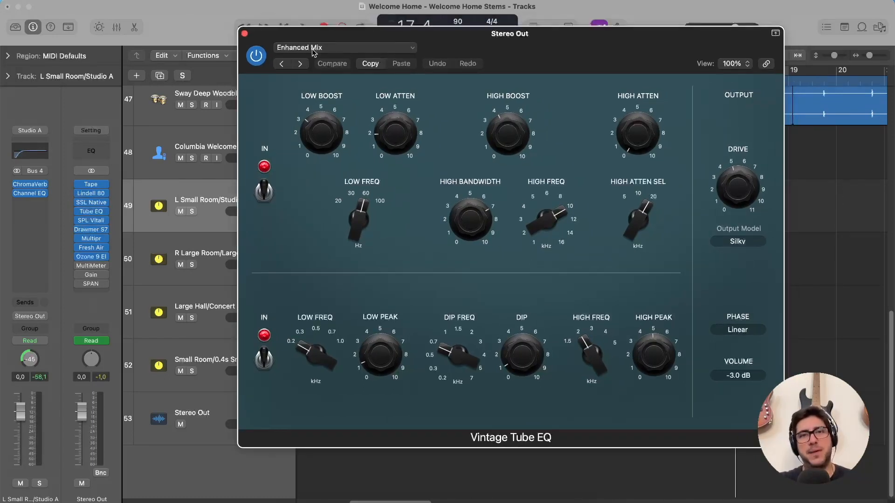
key("super+w")
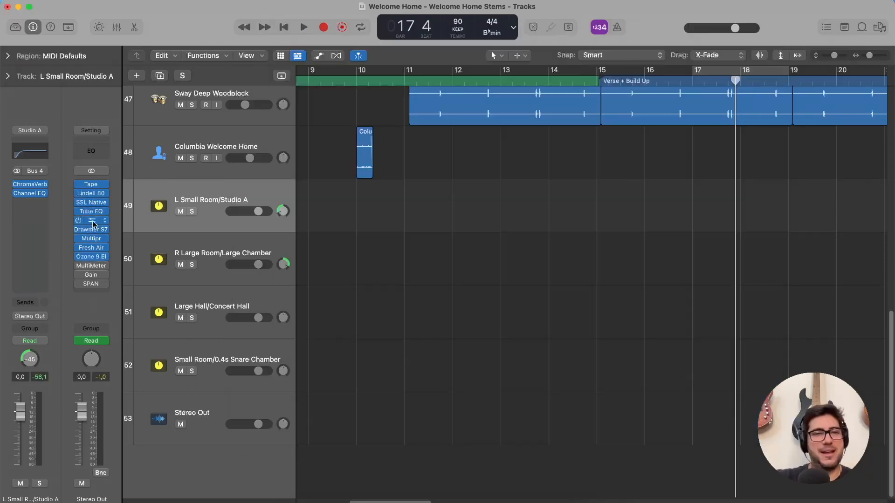
Inspect the Stereo Out's SPL Vitalizer MK2-T with the 01 Mastering Session Start preset, and its Drawmer S73, closing each plug-in.
left_click(97, 221)
left_click_drag(593, 156, 563, 134)
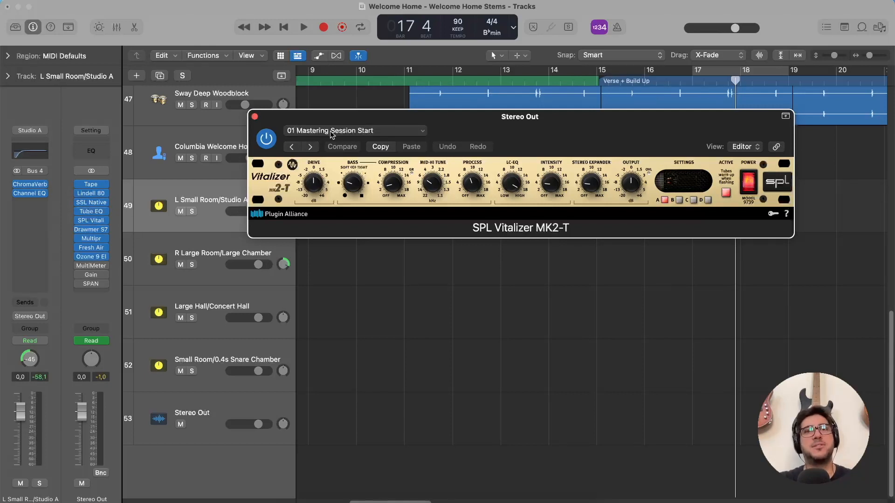
left_click(90, 229)
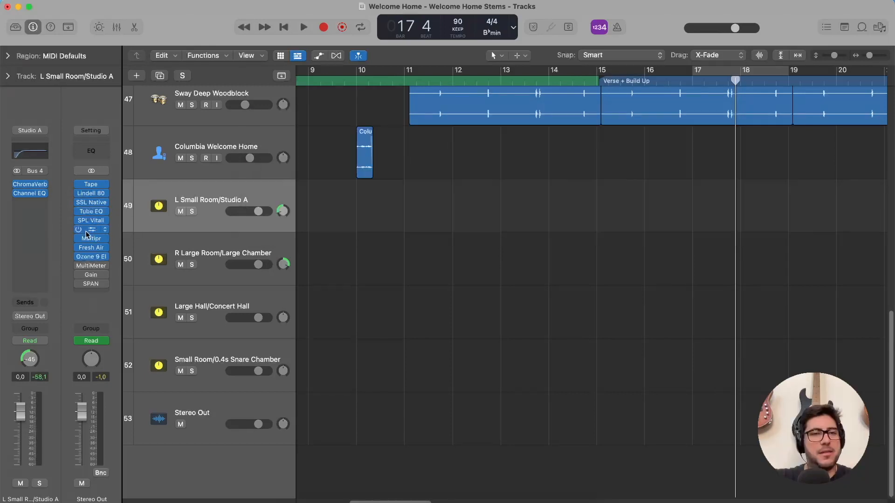
left_click_drag(410, 138, 416, 57)
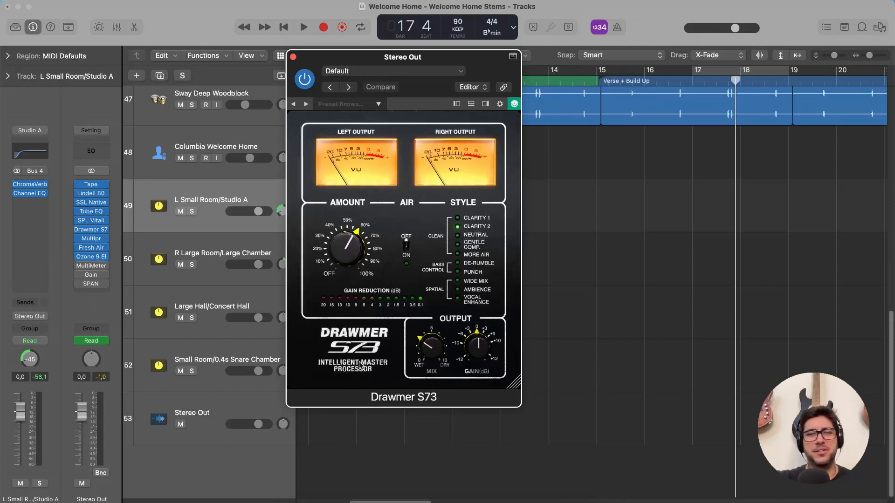
key("super+w")
Inspect the Stereo Out's Multipressor and its Fresh Air plug-in with the Mixbus Polish preset.
left_click(92, 239)
left_click_drag(546, 146, 496, 77)
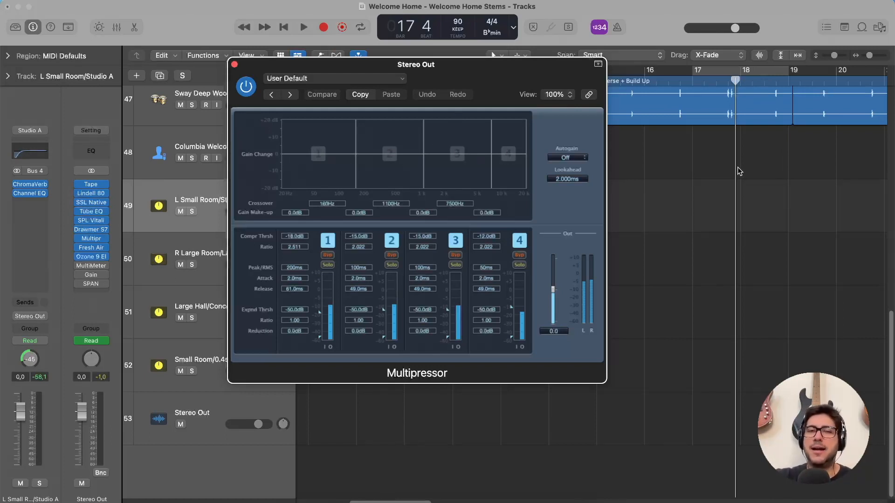
key("super+Left")
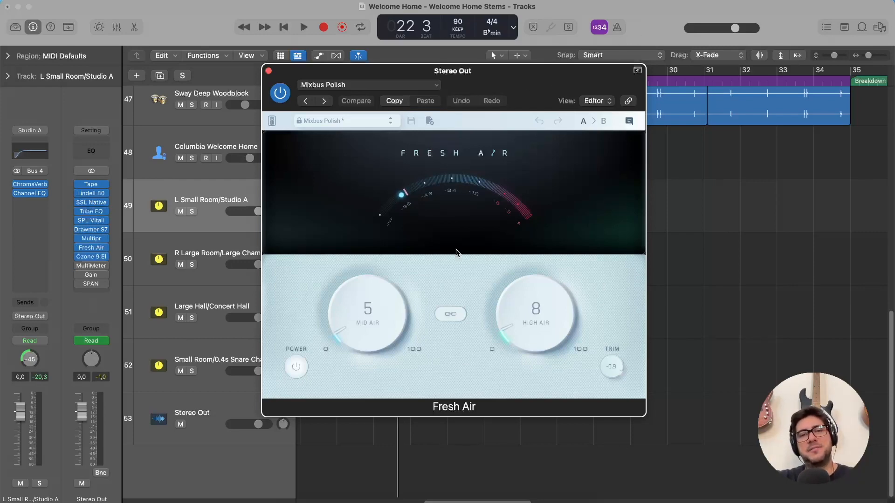
left_click_drag(515, 80, 502, 68)
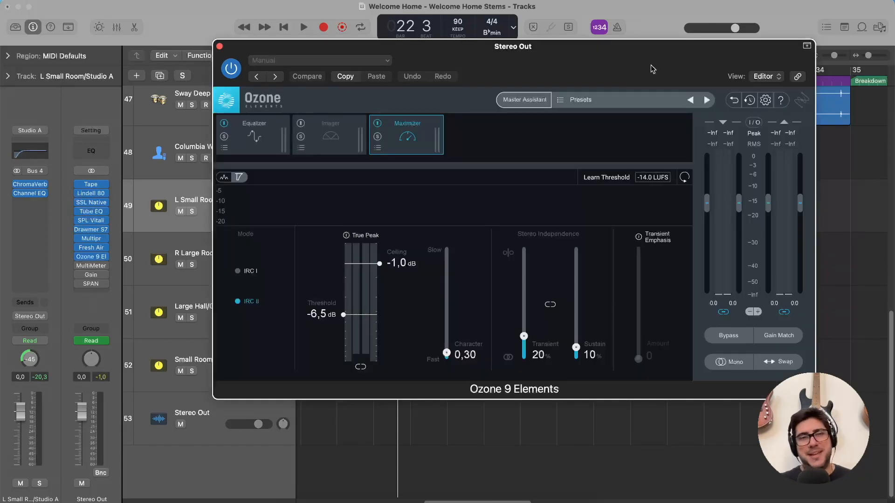
Examine the Equalizer module of the Stereo Out's Ozone 9 Elements and browse its iZotope global presets, closing the preset manager without loading one.
mouse_move(92, 190)
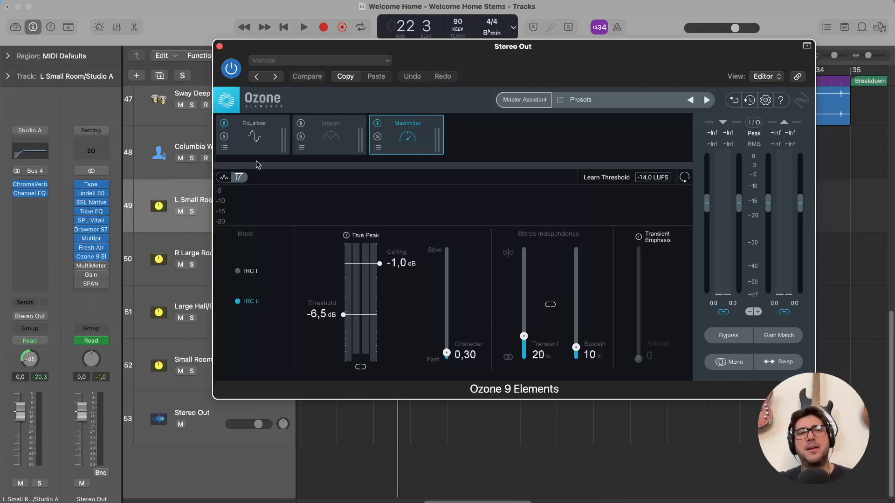
left_click(266, 141)
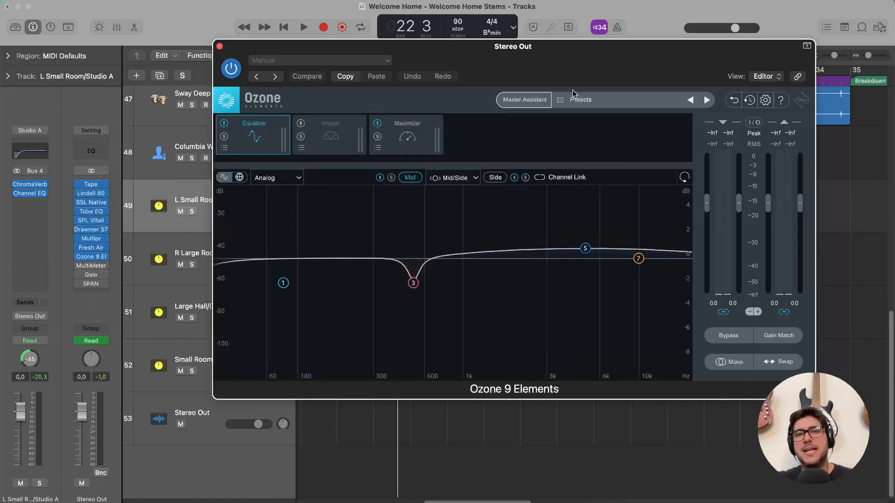
left_click(603, 101)
left_click(223, 266)
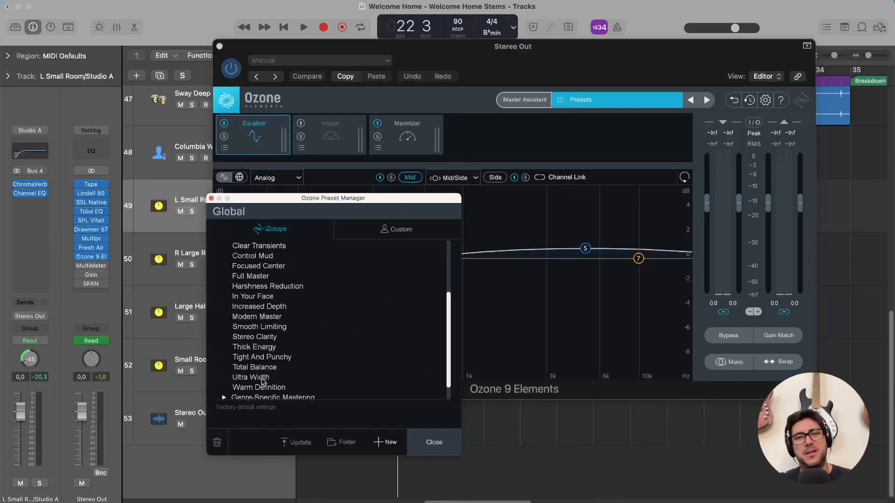
left_click(211, 199)
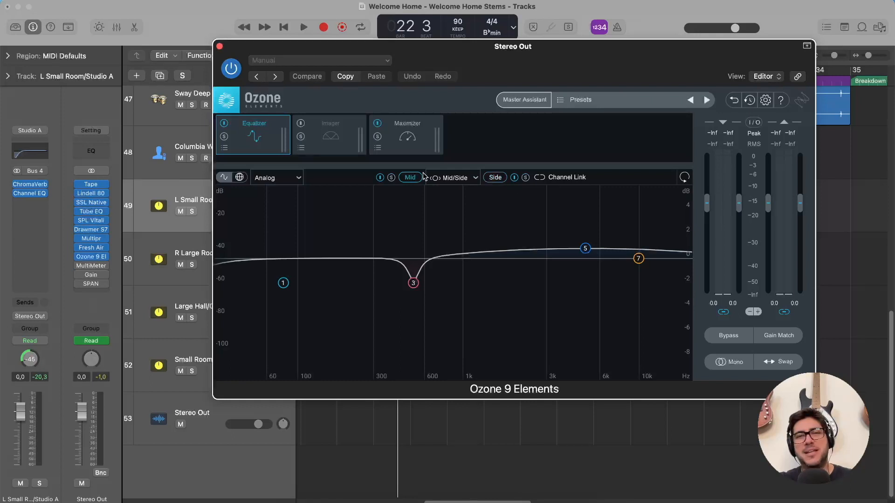
Review Ozone 9 Elements' Side equalizer curve, Imager and Maximizer modules, ending on the Maximizer to watch it during Chorus 1.
left_click(495, 177)
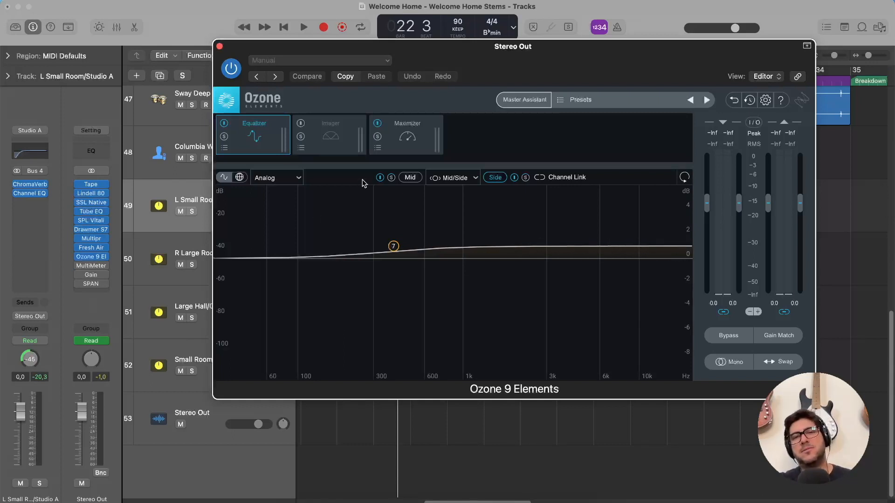
left_click(408, 141)
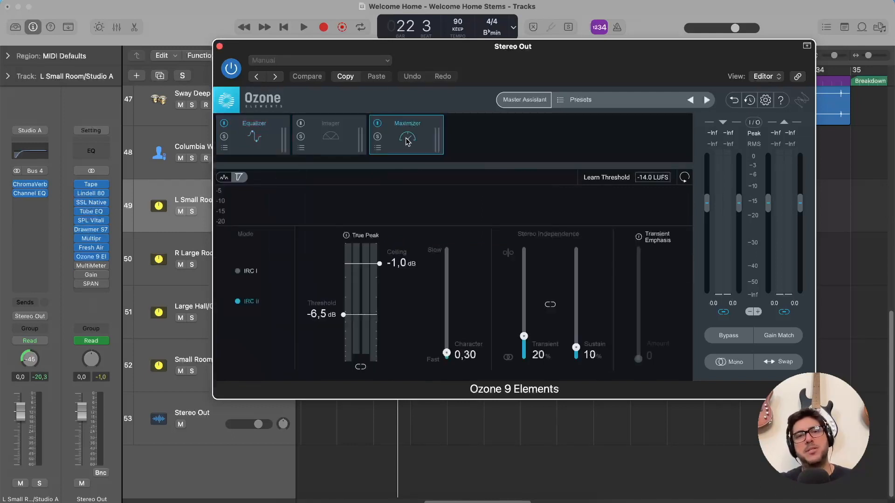
left_click(336, 140)
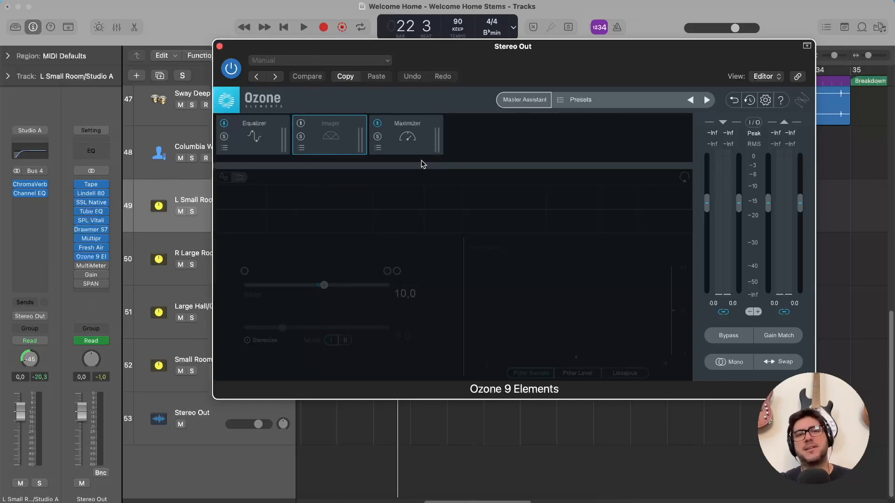
left_click(262, 145)
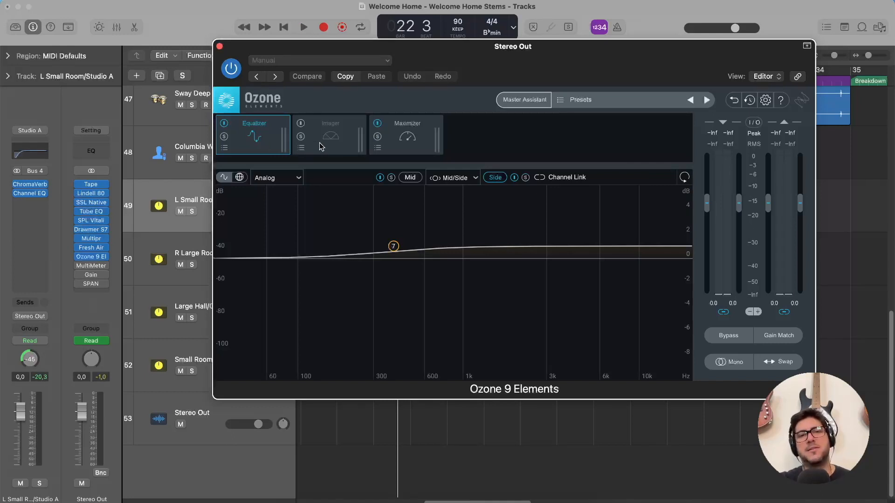
left_click(334, 143)
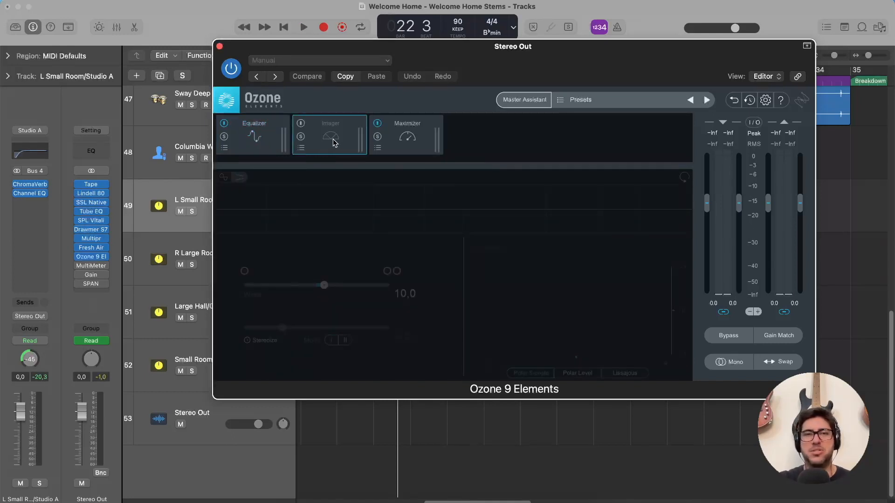
left_click(396, 141)
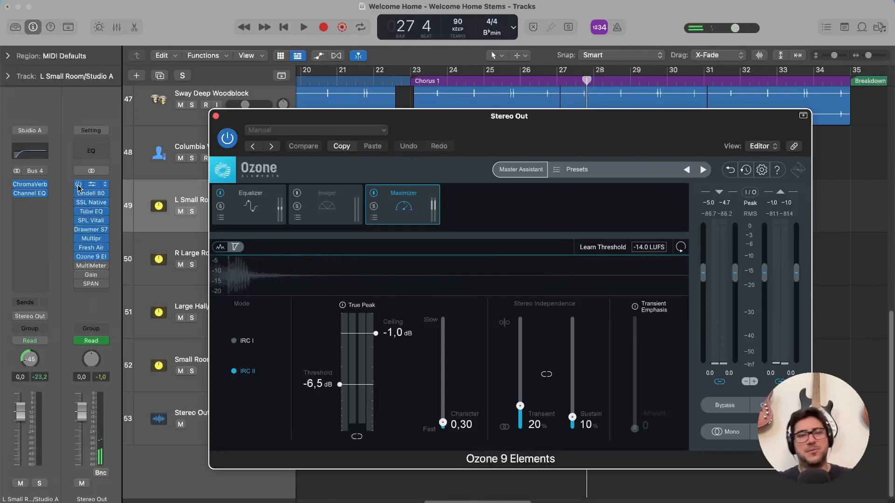
left_click_drag(571, 135, 565, 65)
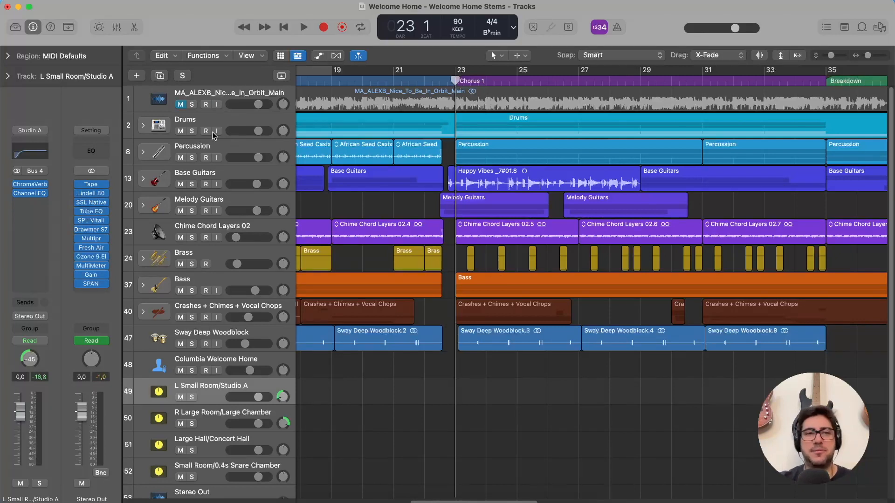
Open the Stereo Out's MultiMeter and review its Goniometer view, returning to the Analyzer view.
left_click(91, 266)
left_click_drag(705, 41, 724, 35)
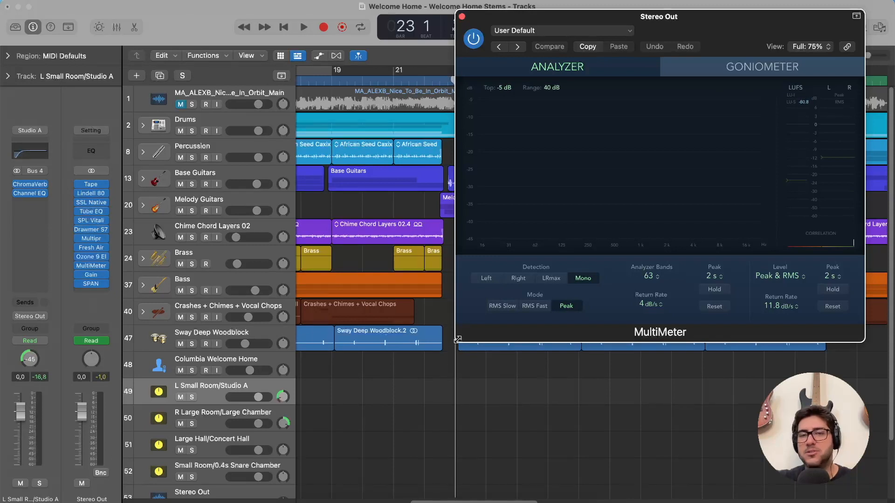
left_click(773, 68)
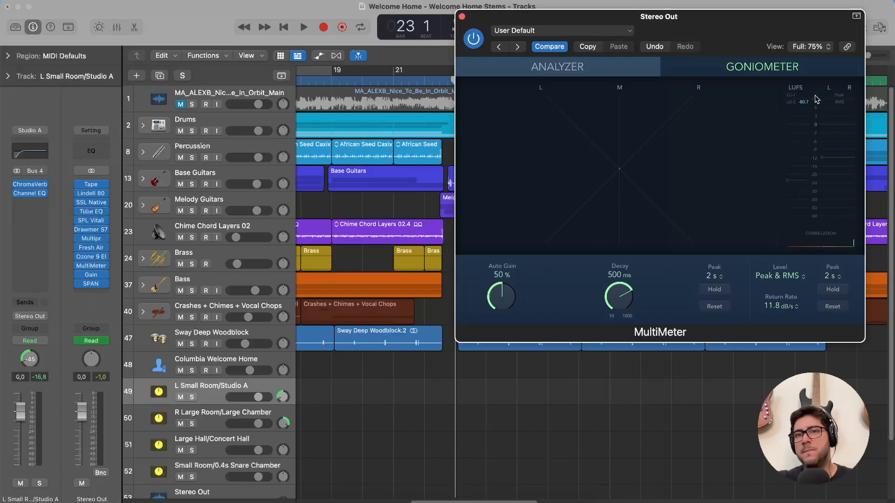
left_click(585, 65)
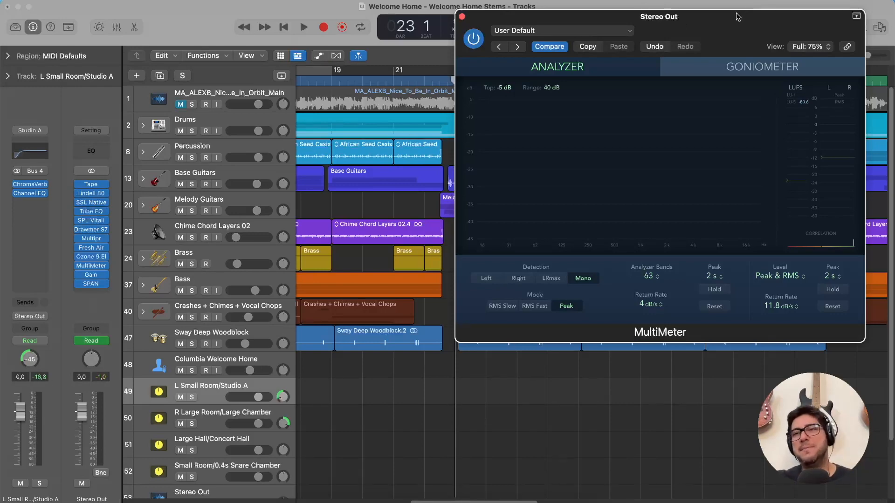
Reposition the MultiMeter window and open the Stereo Out's Gain plug-in, placing it beside the meter.
left_click_drag(737, 14, 739, 136)
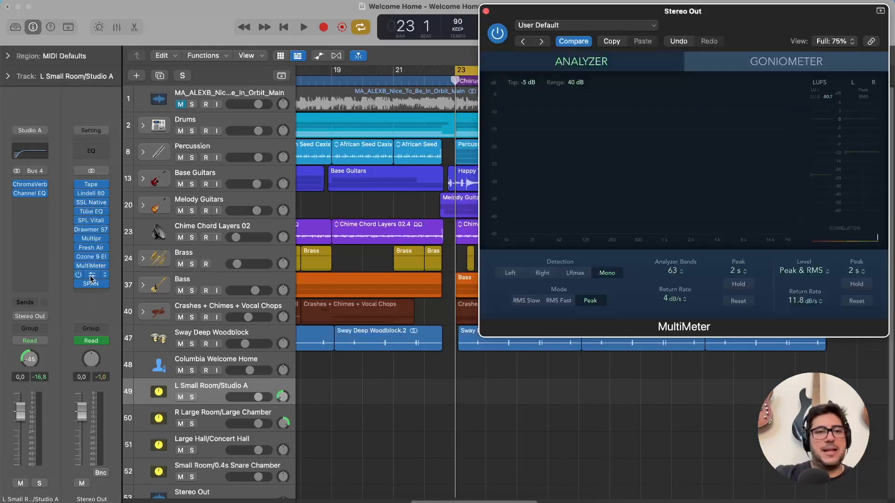
left_click(91, 274)
left_click_drag(204, 71, 342, 39)
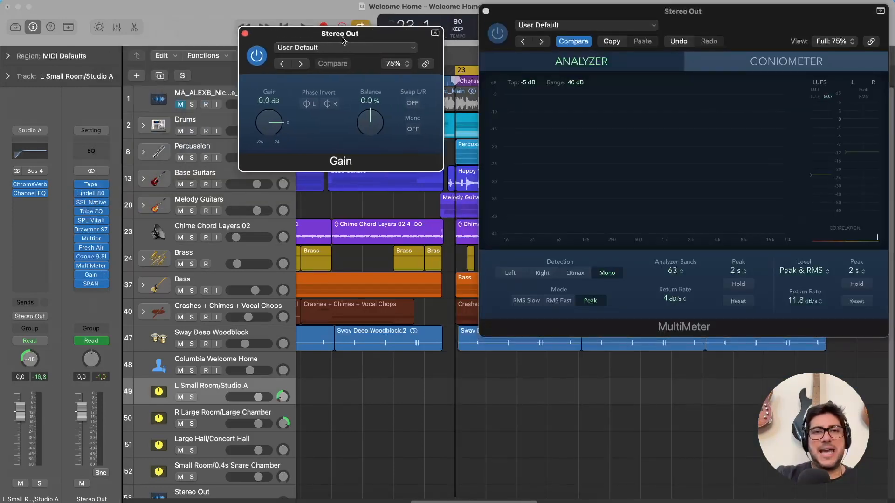
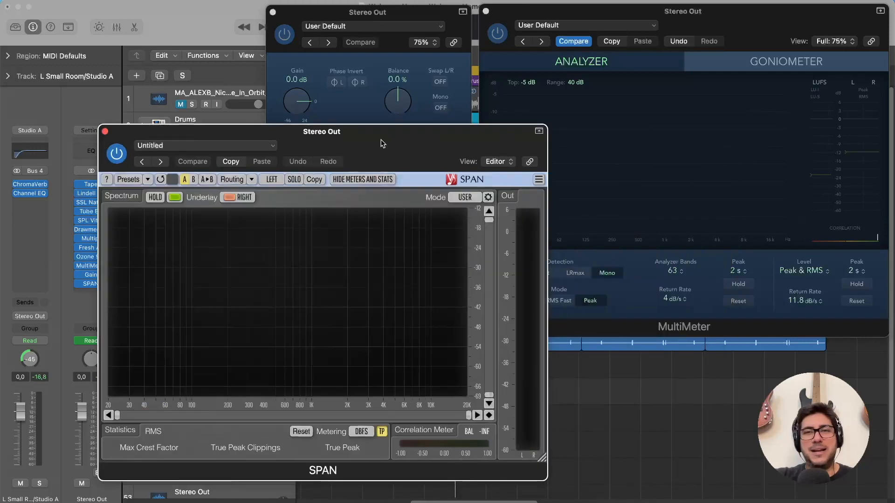
Place the Stereo Out's SPAN analyzer window below the Gain plug-in and look at its preset banks.
left_click_drag(378, 136, 307, 140)
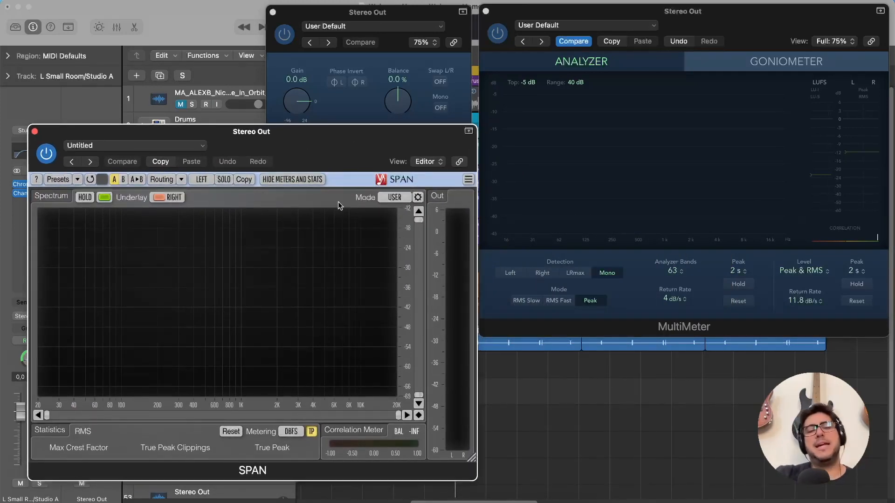
left_click(78, 180)
mouse_move(102, 193)
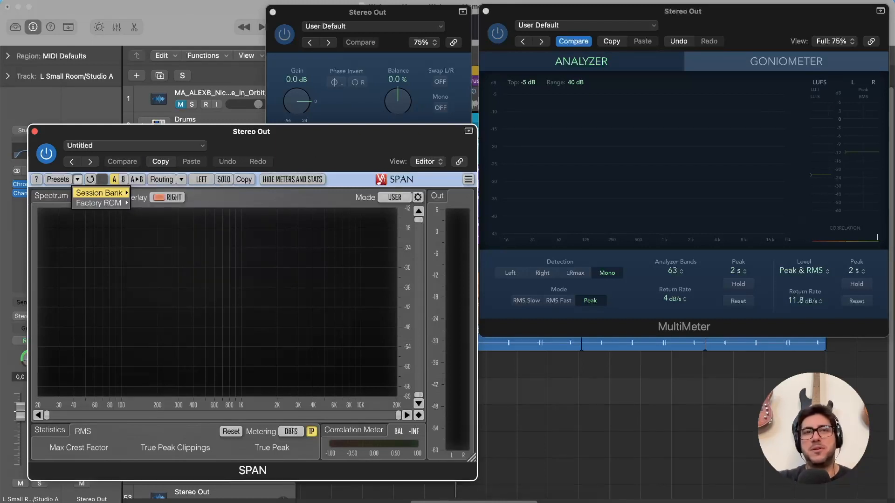
Reposition the Gain window above SPAN and play Chorus 1 to compare the SPAN spectrum with the MultiMeter, stopping playback at the end.
left_click_drag(401, 17, 369, 12)
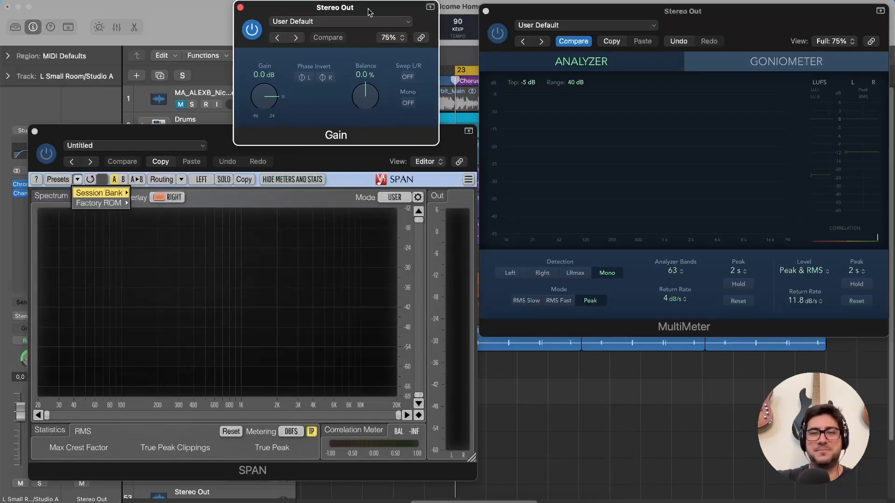
key("space")
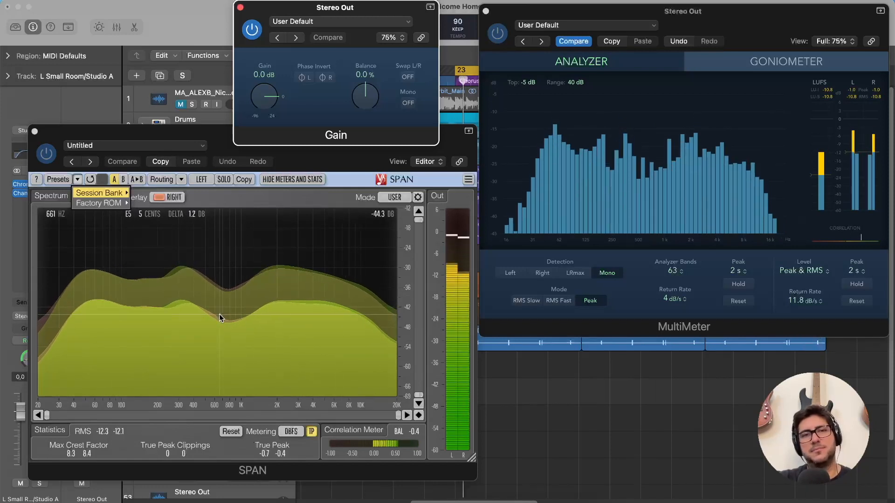
key("space")
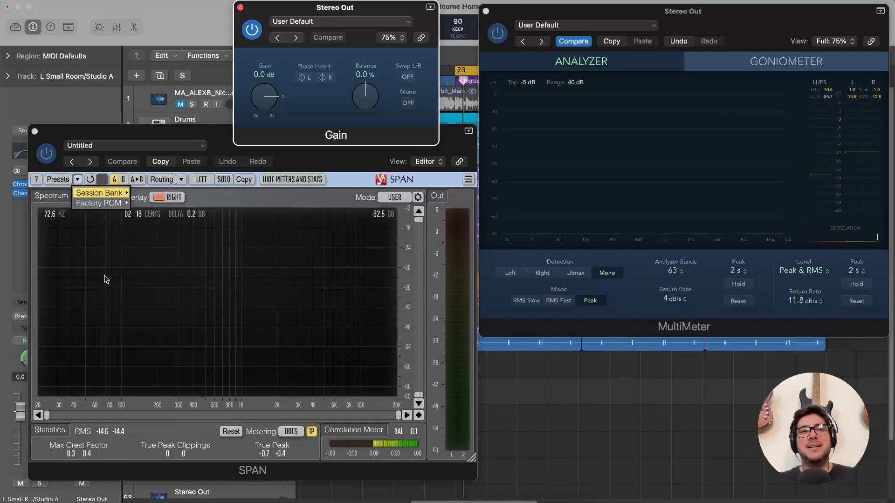
Shift SPAN clear of the Gain plug-in and play Chorus 1 while switching Gain's Mono on and off, ending with Mono off and playback stopped.
left_click_drag(145, 133, 117, 135)
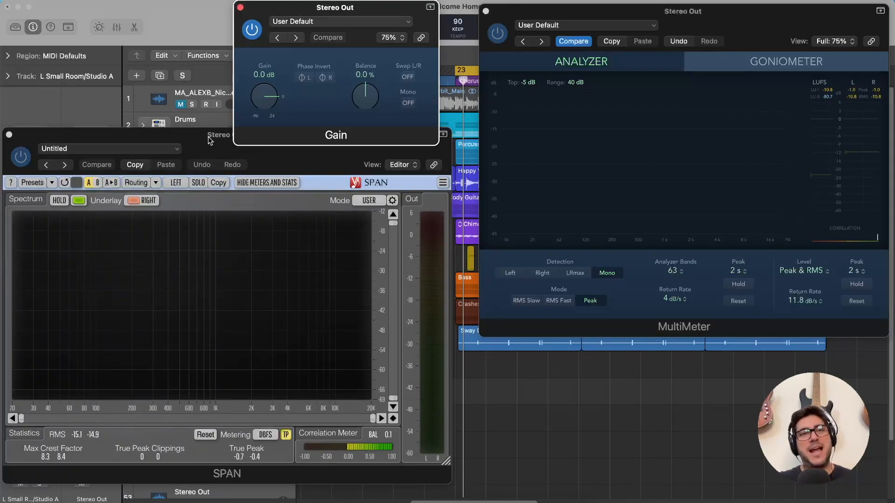
left_click(208, 136)
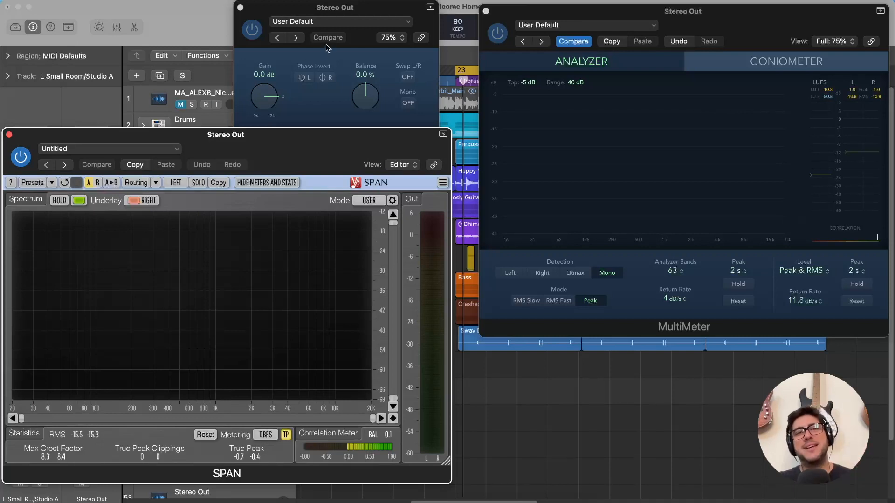
left_click(351, 8)
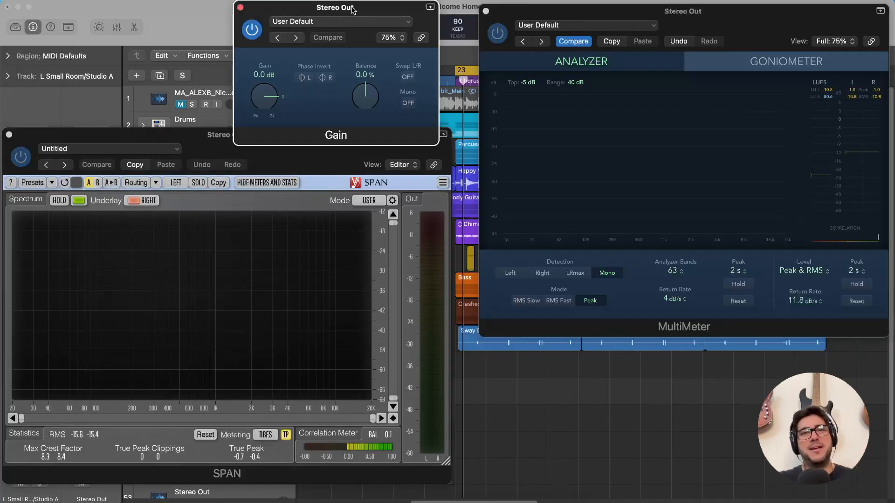
left_click(408, 103)
key("space")
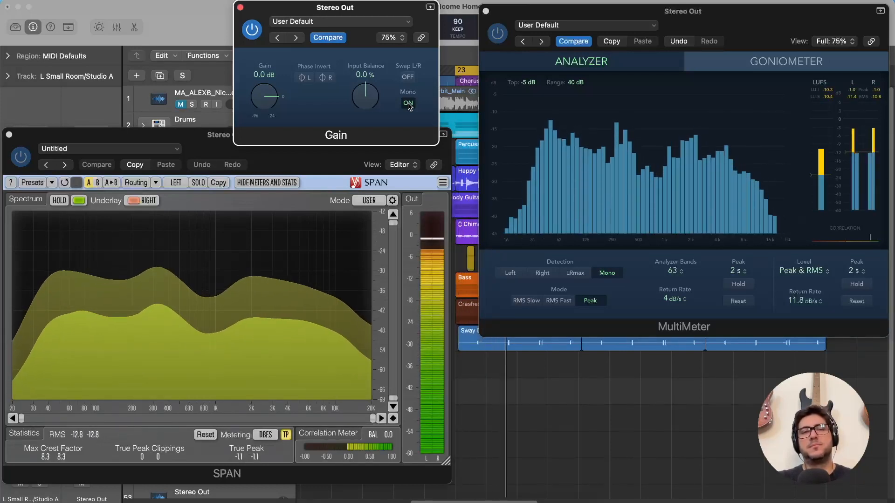
left_click(408, 103)
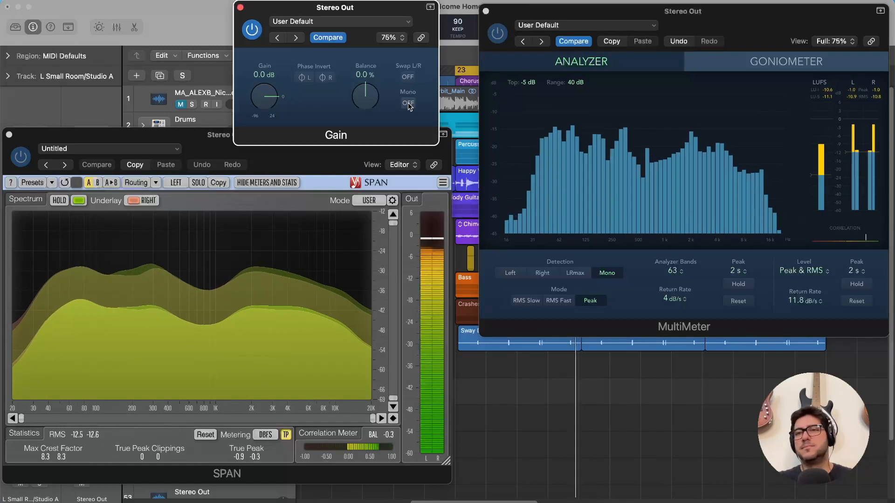
left_click(408, 103)
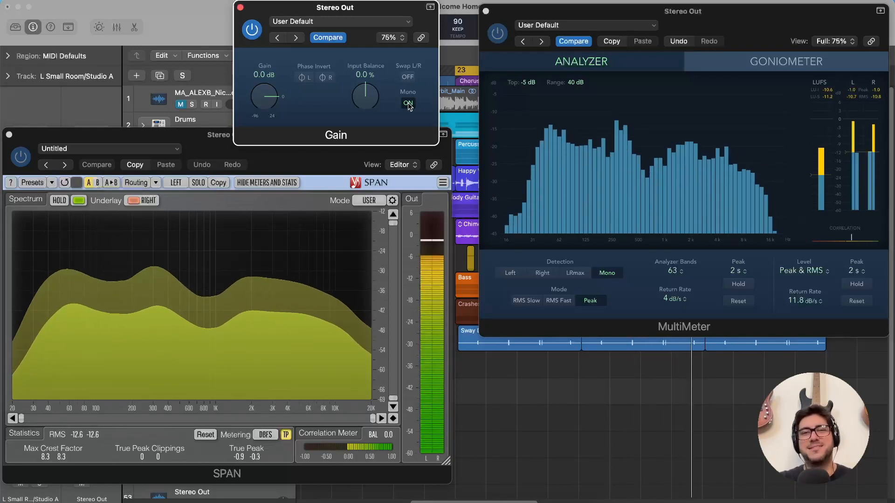
left_click(409, 103)
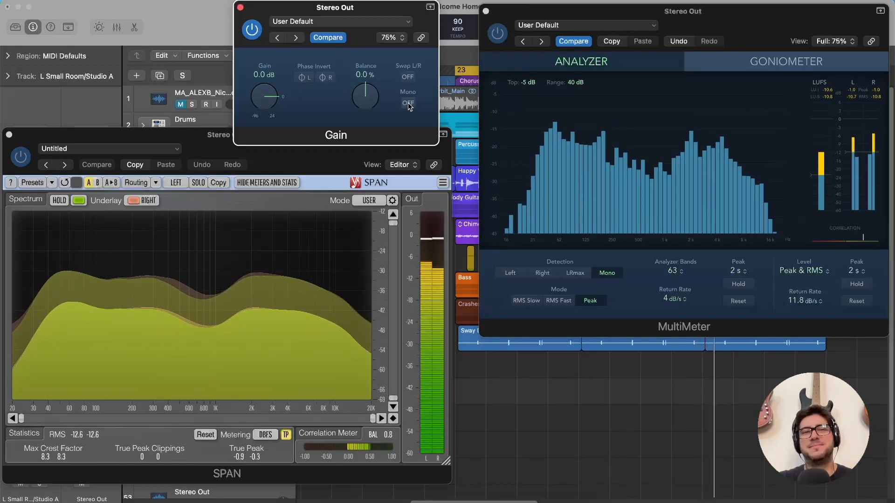
key("space")
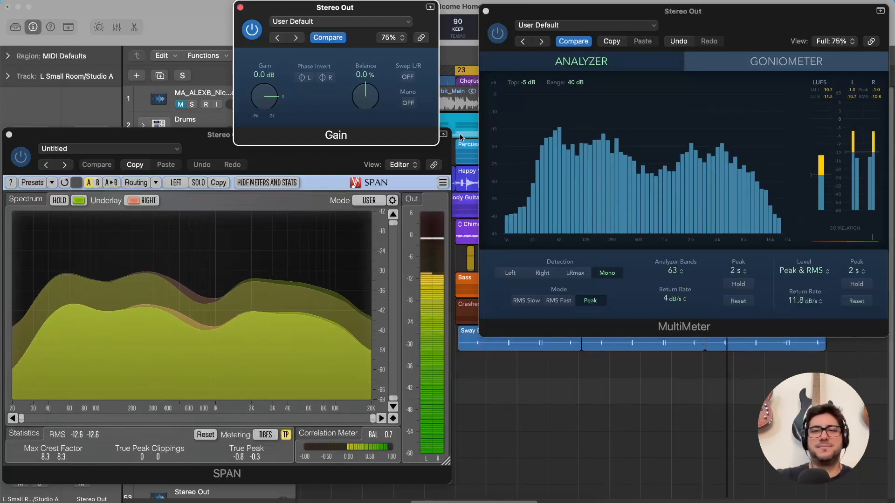
Close the Stereo Out's Gain, SPAN and MultiMeter windows to return to the arrangement.
left_click(240, 8)
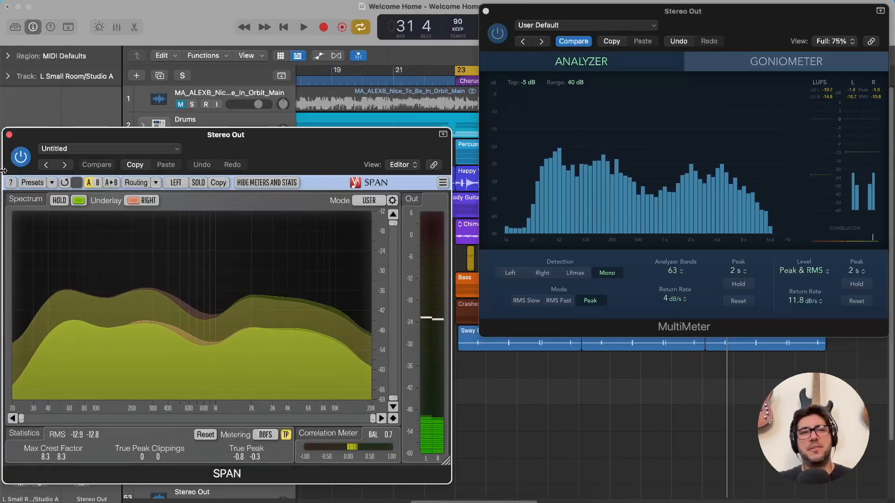
left_click(10, 135)
left_click_drag(633, 18, 402, 58)
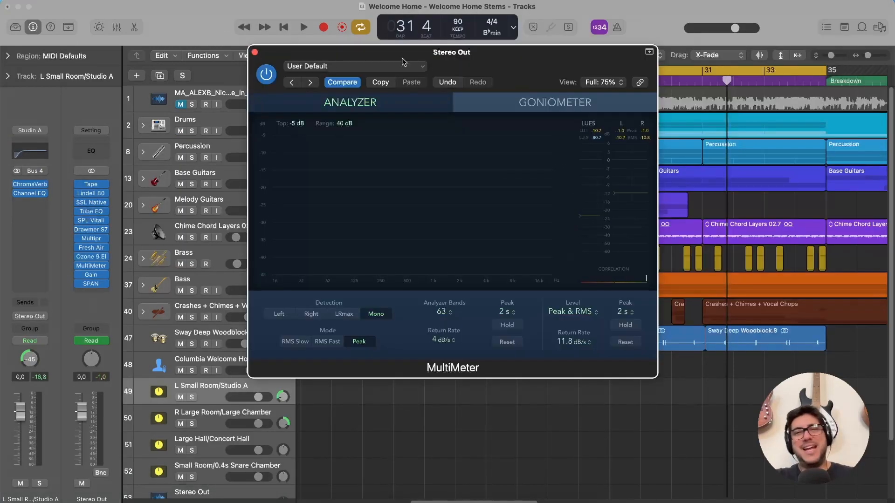
left_click(255, 53)
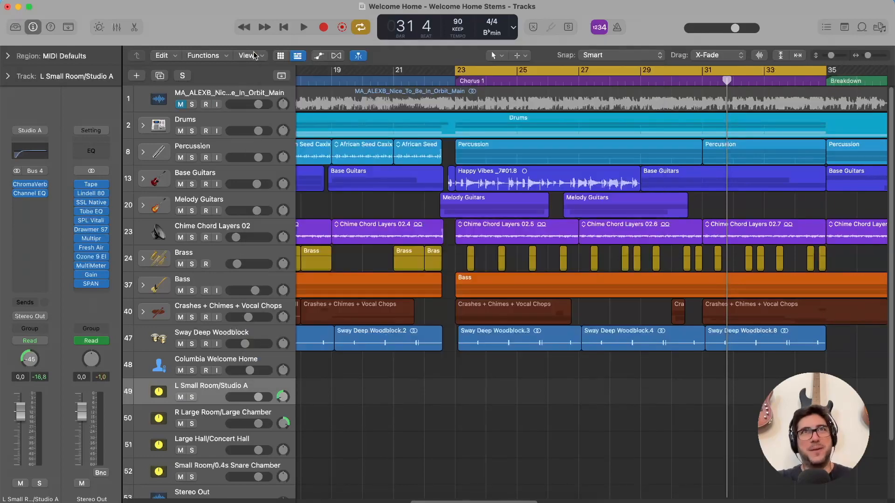